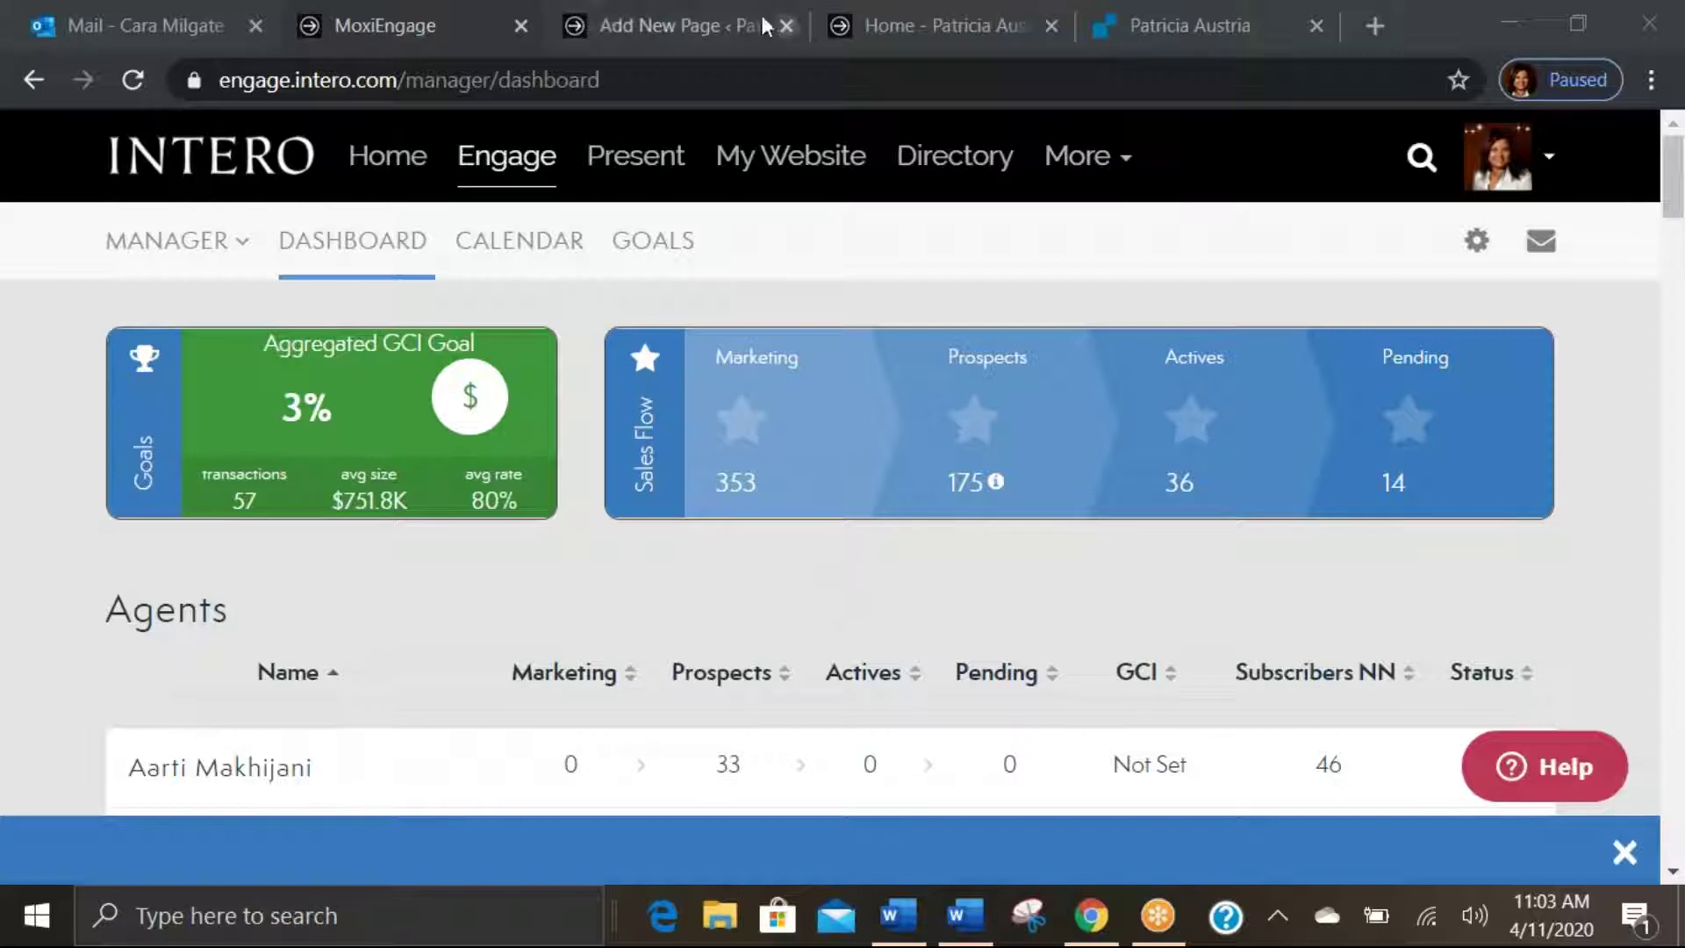
Look over the agent website's homepage and the pages under Buy and News & Insights.
left_click(1013, 21)
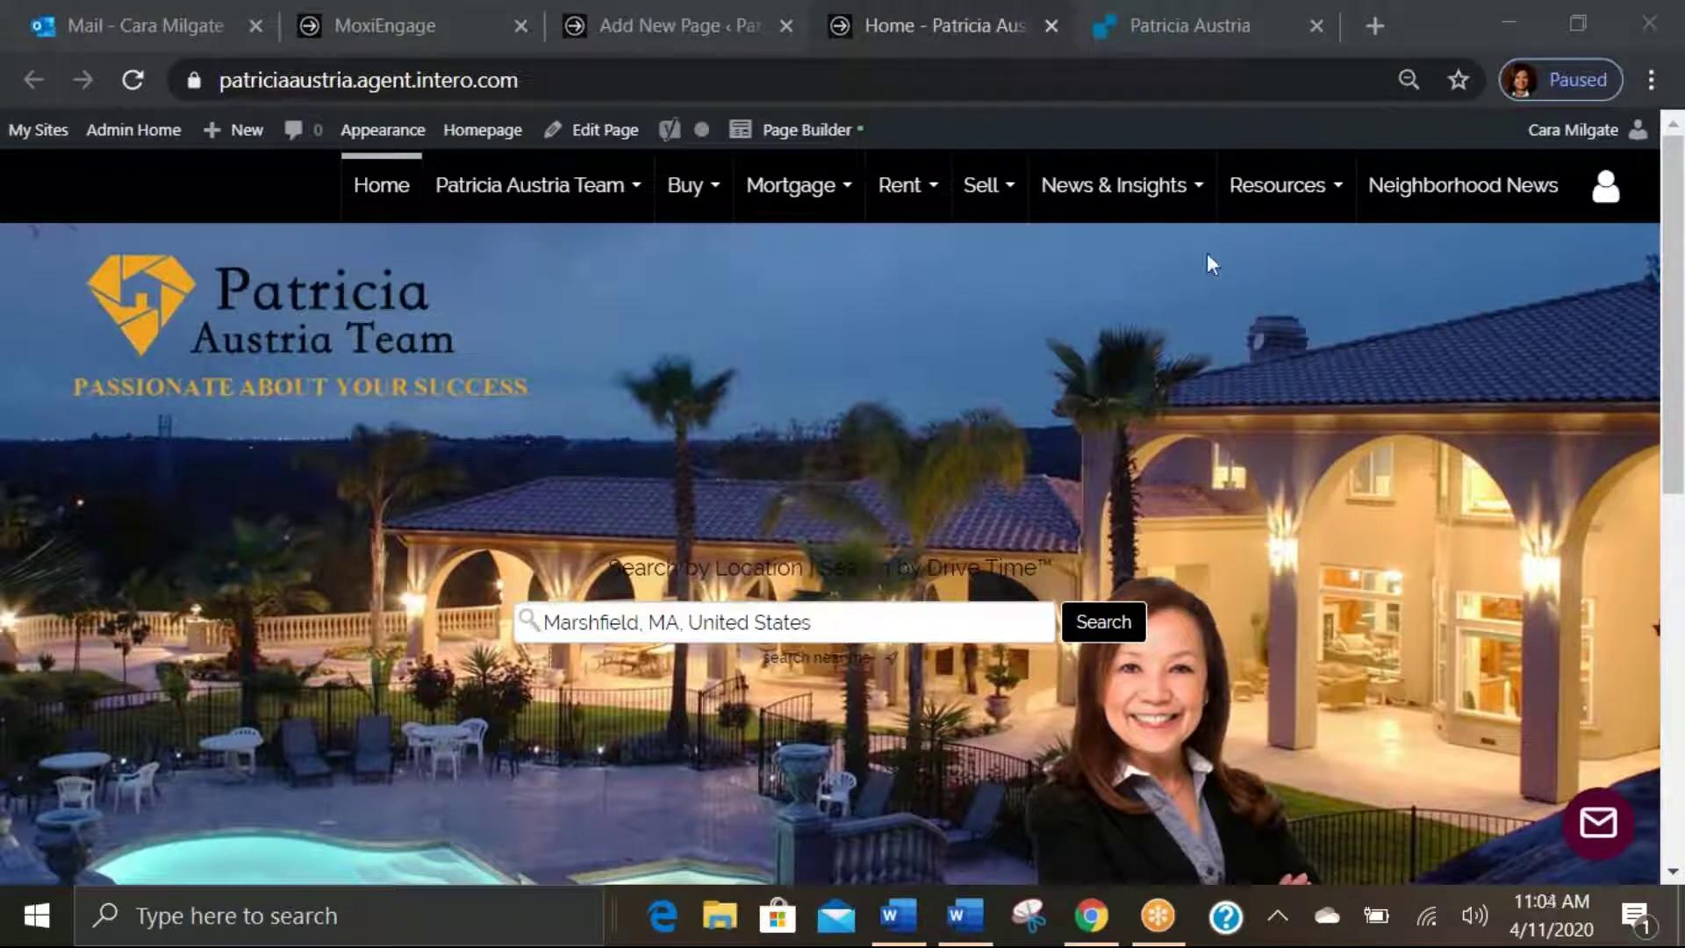
left_click(693, 186)
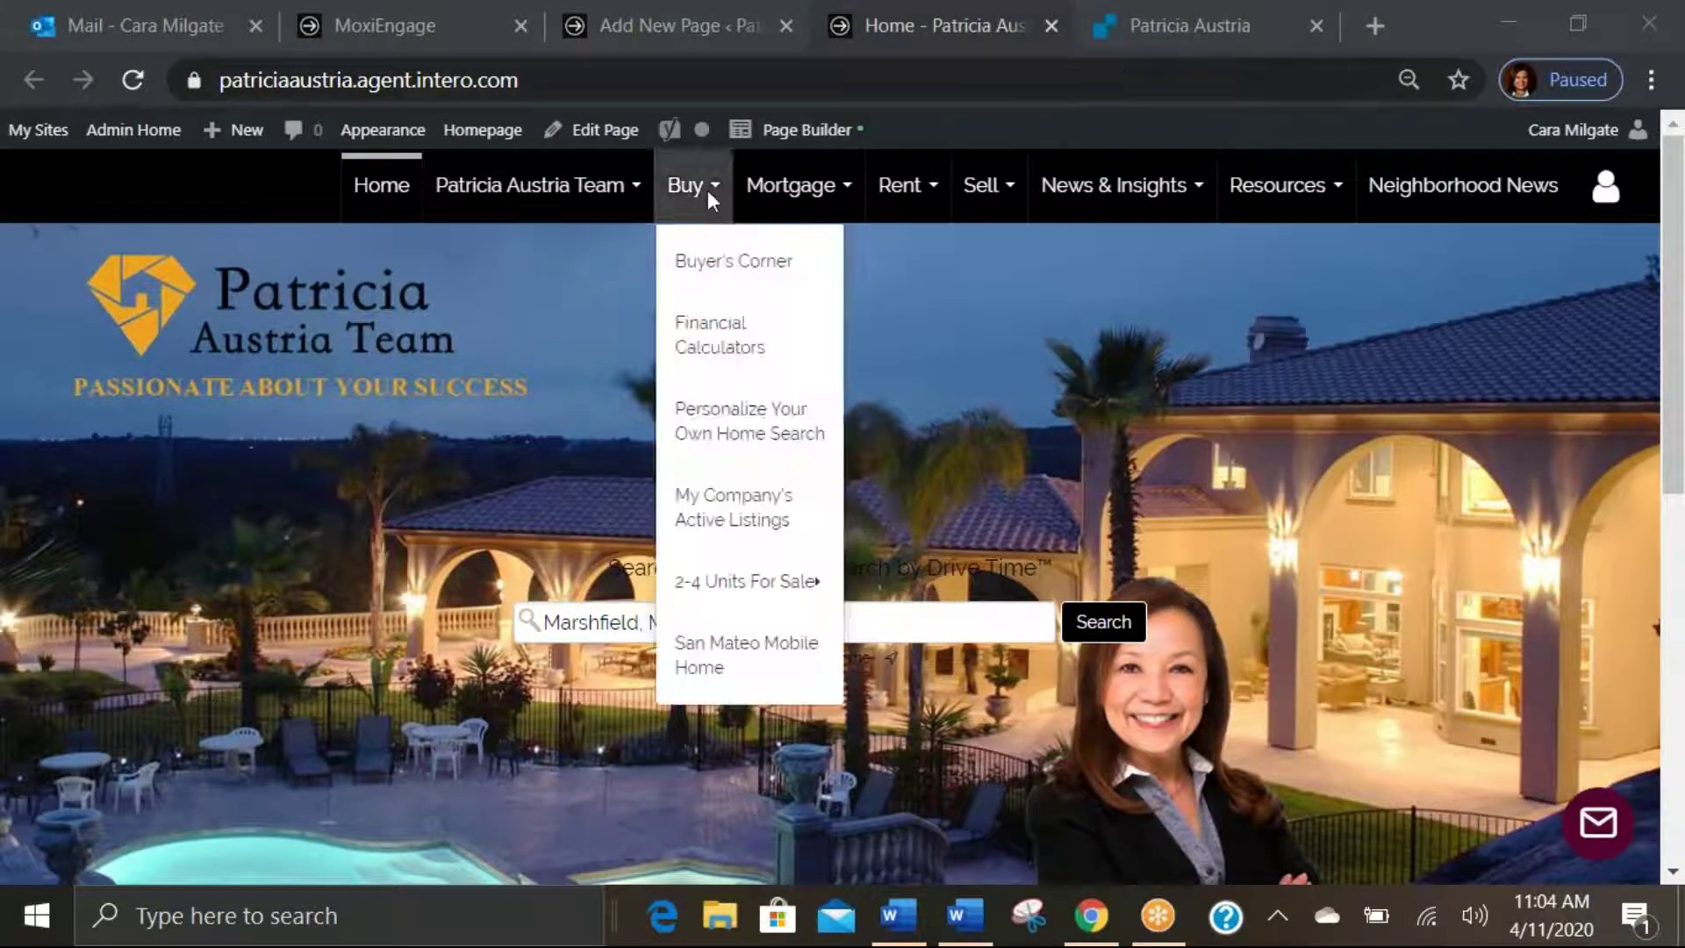
mouse_move(1159, 186)
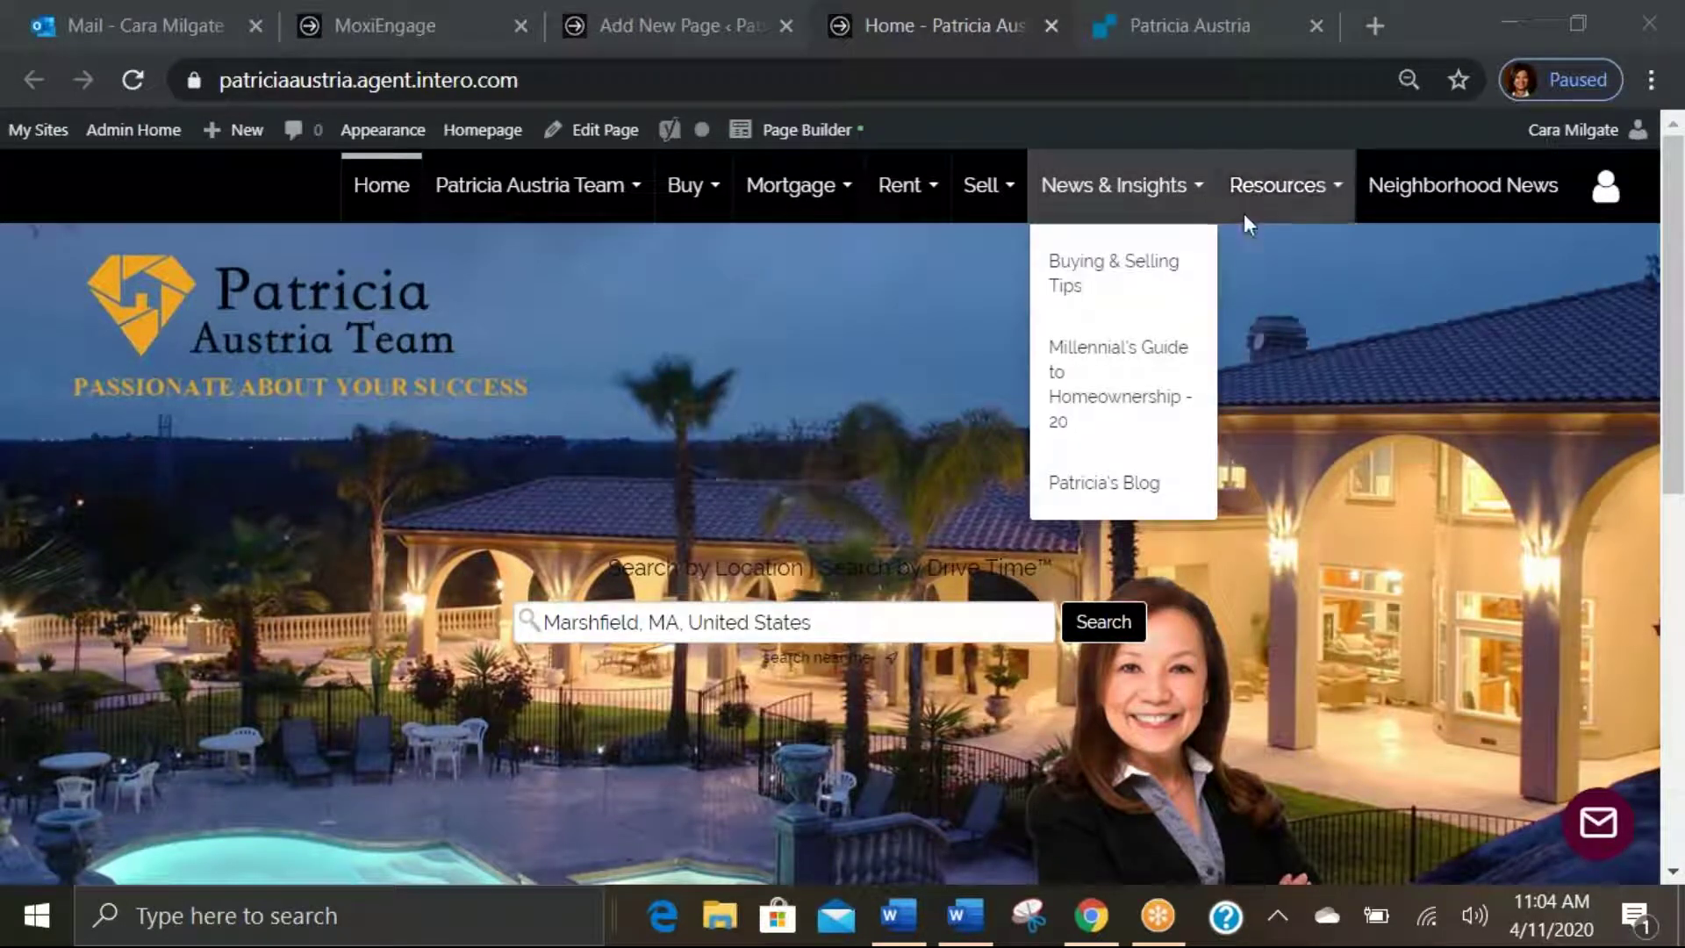
mouse_move(693, 191)
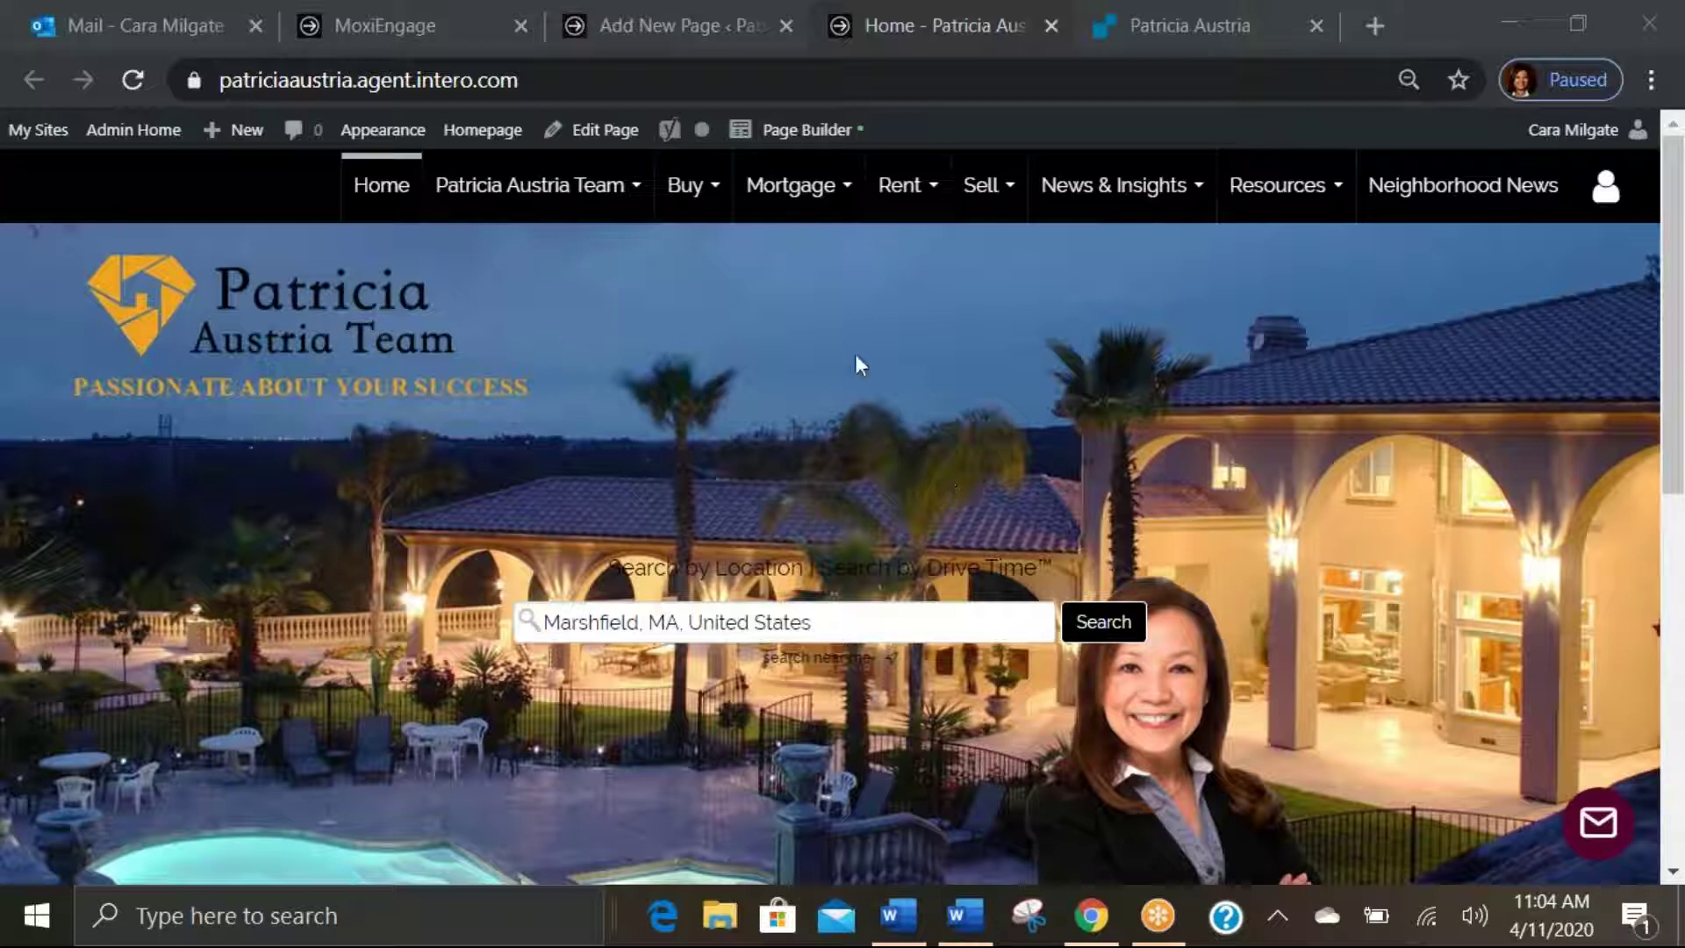
Switch to the Word document about Real Scout and copy the agent's personalized realscout.me address.
left_click(901, 921)
left_click(901, 651)
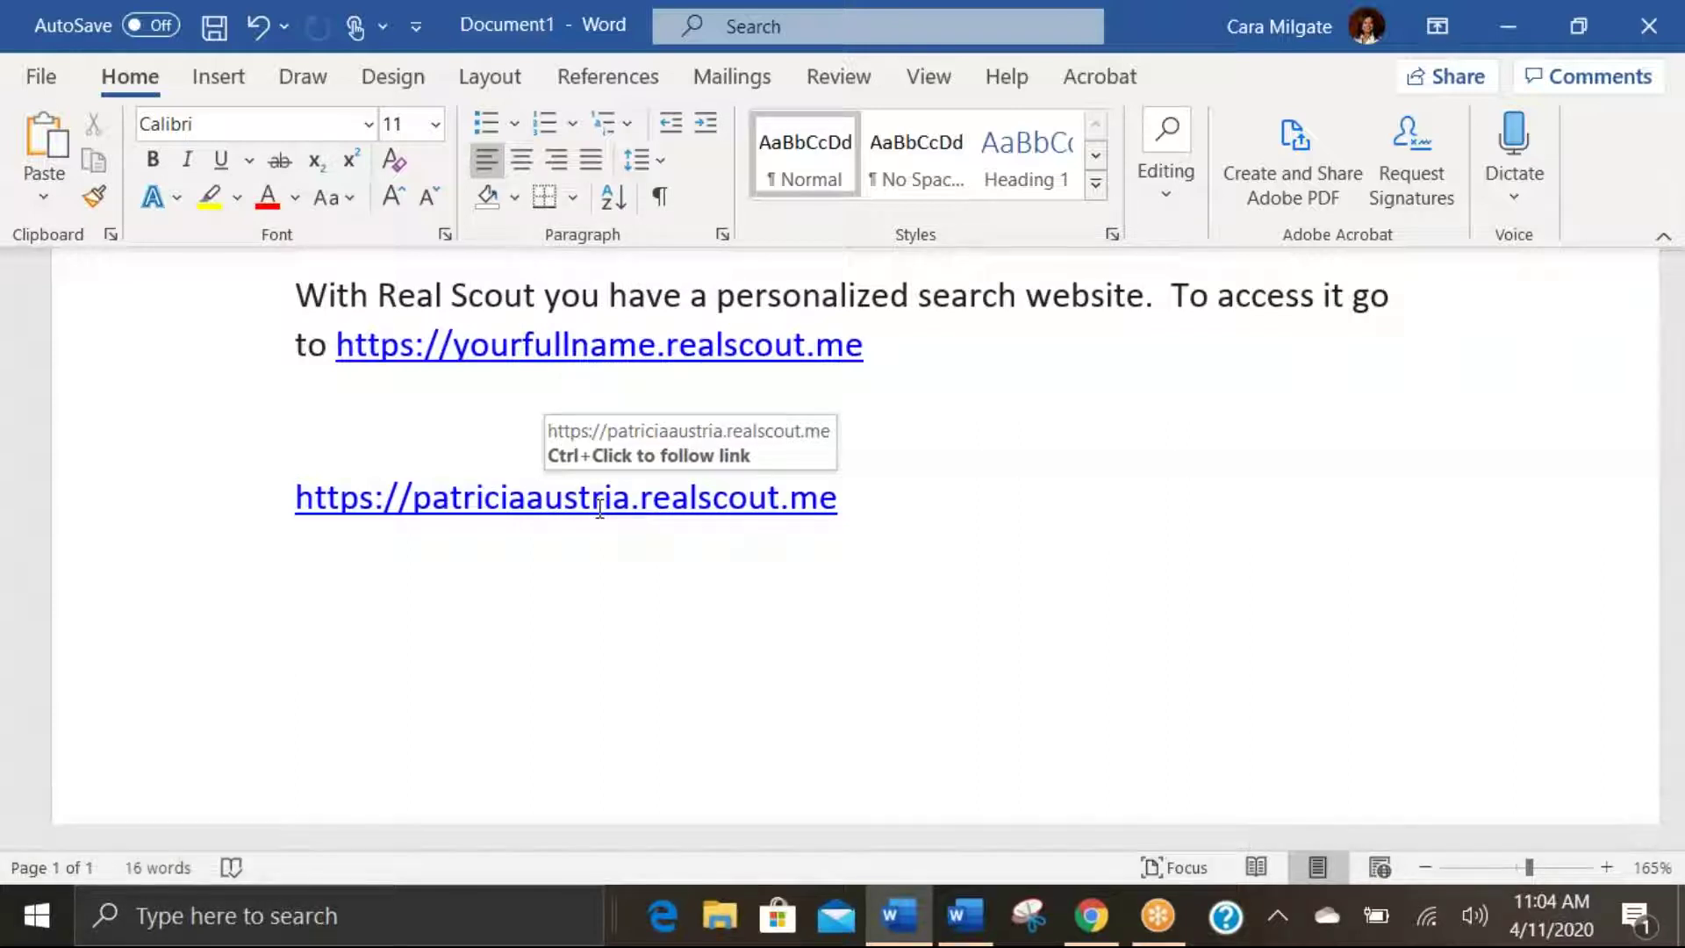
left_click_drag(948, 482, 285, 492)
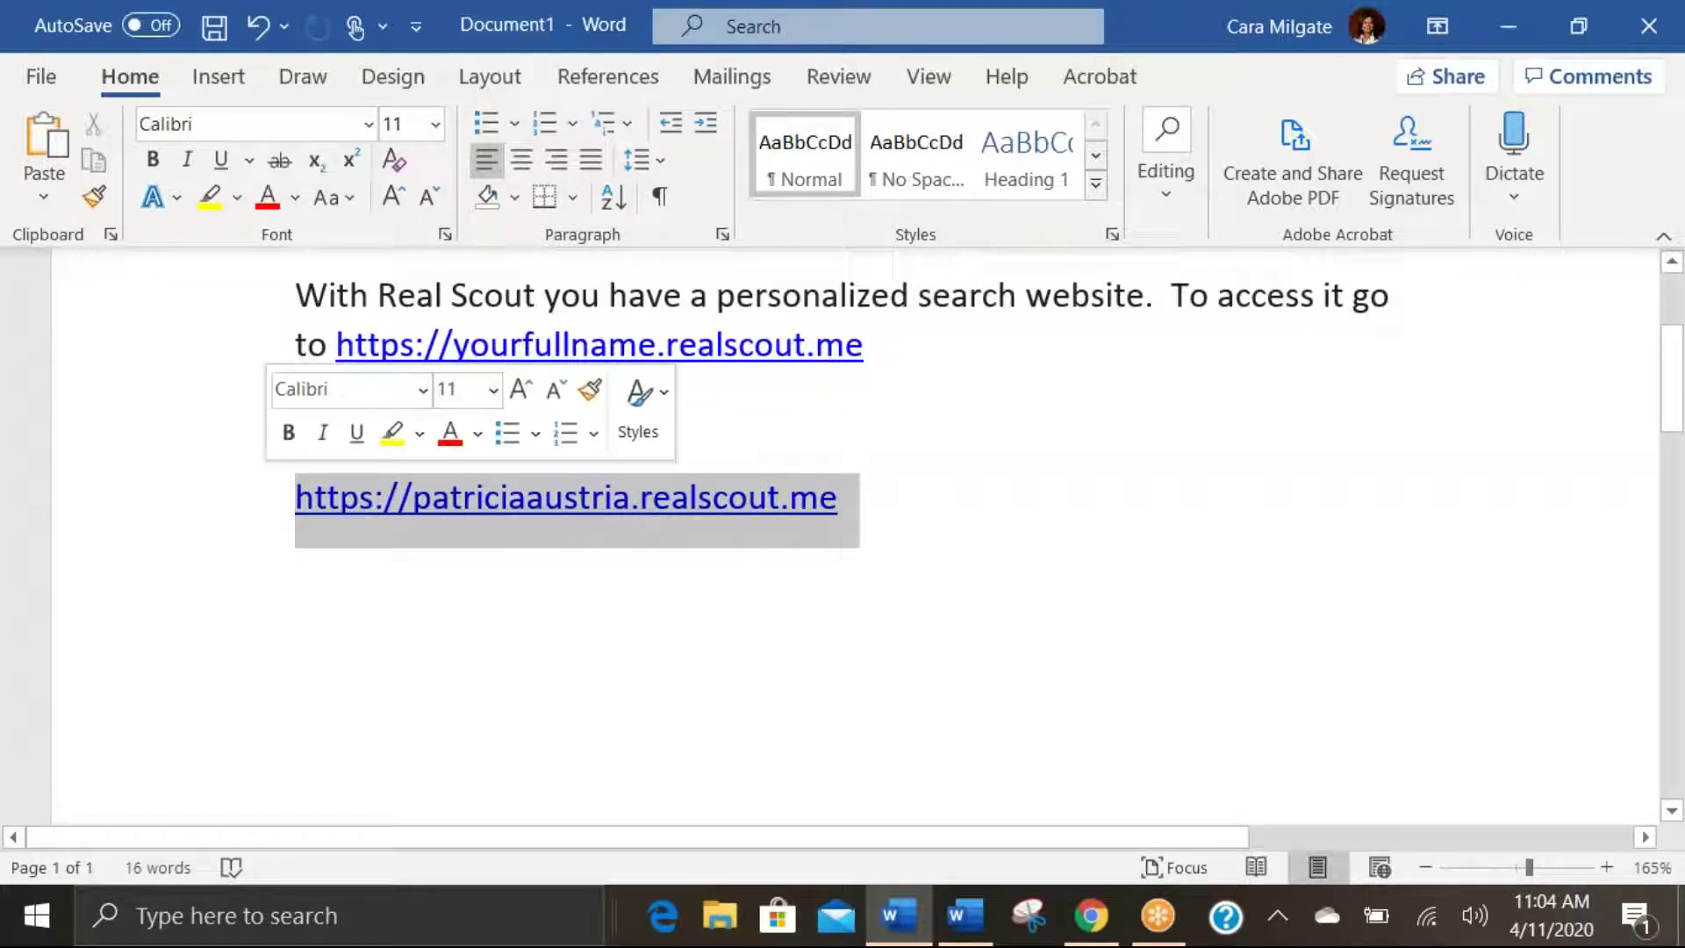
right_click(591, 468)
left_click(663, 252)
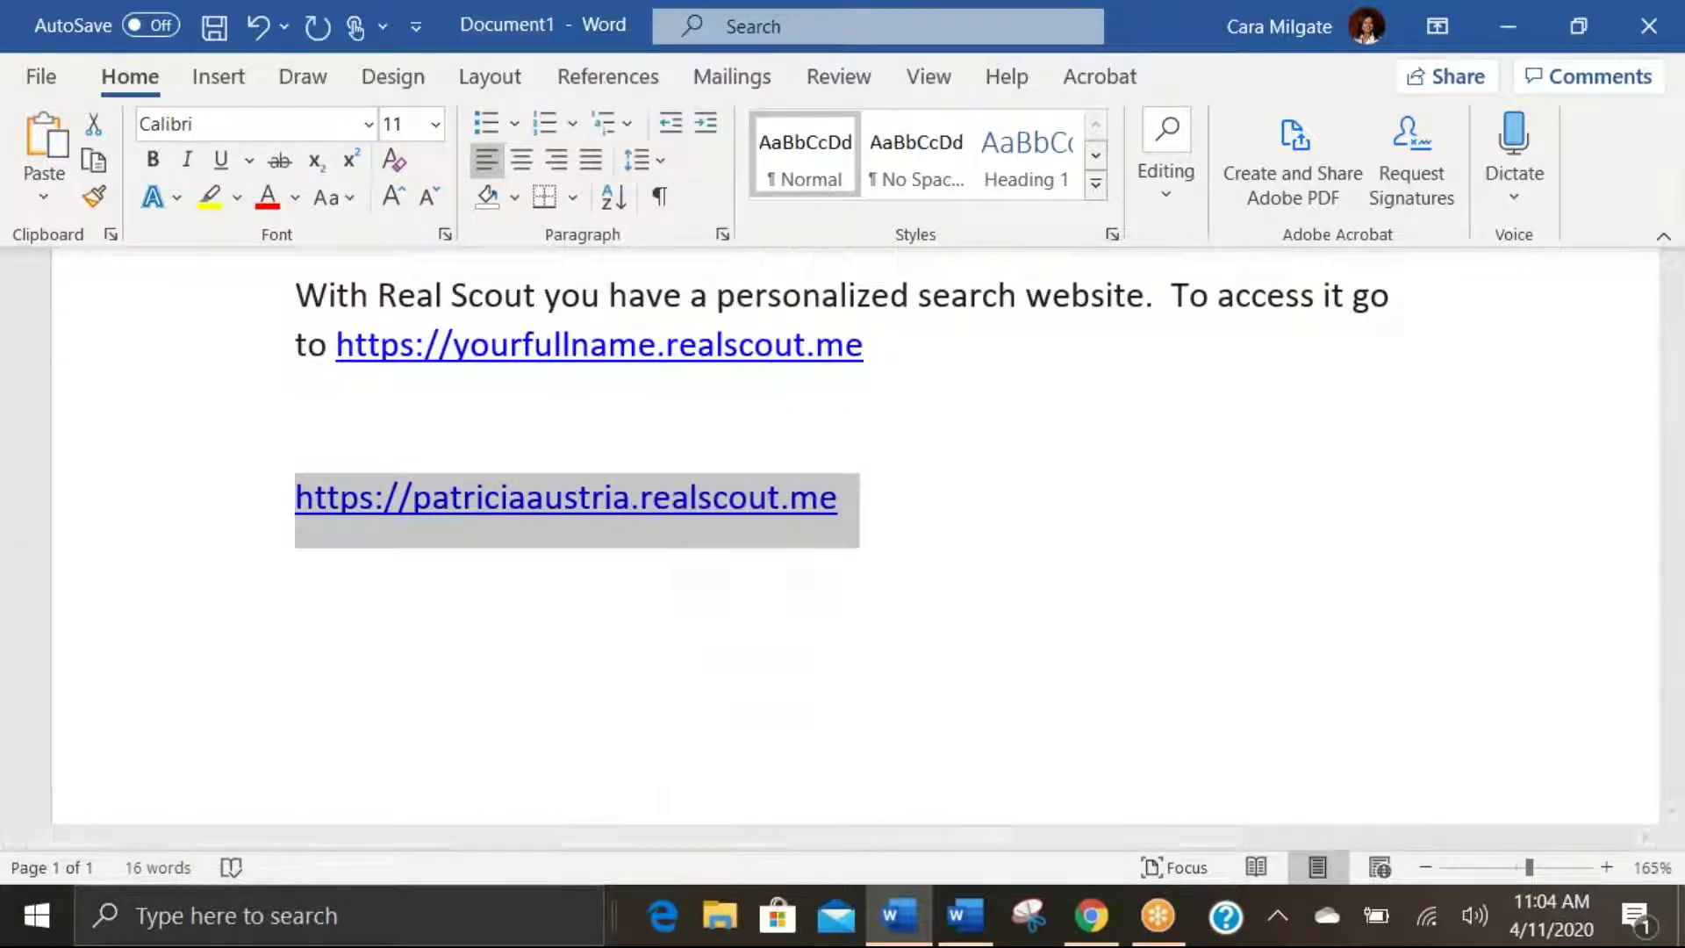
Switch to Chrome, close the old RealScout page, and load the copied realscout.me address in a new tab.
left_click(1091, 915)
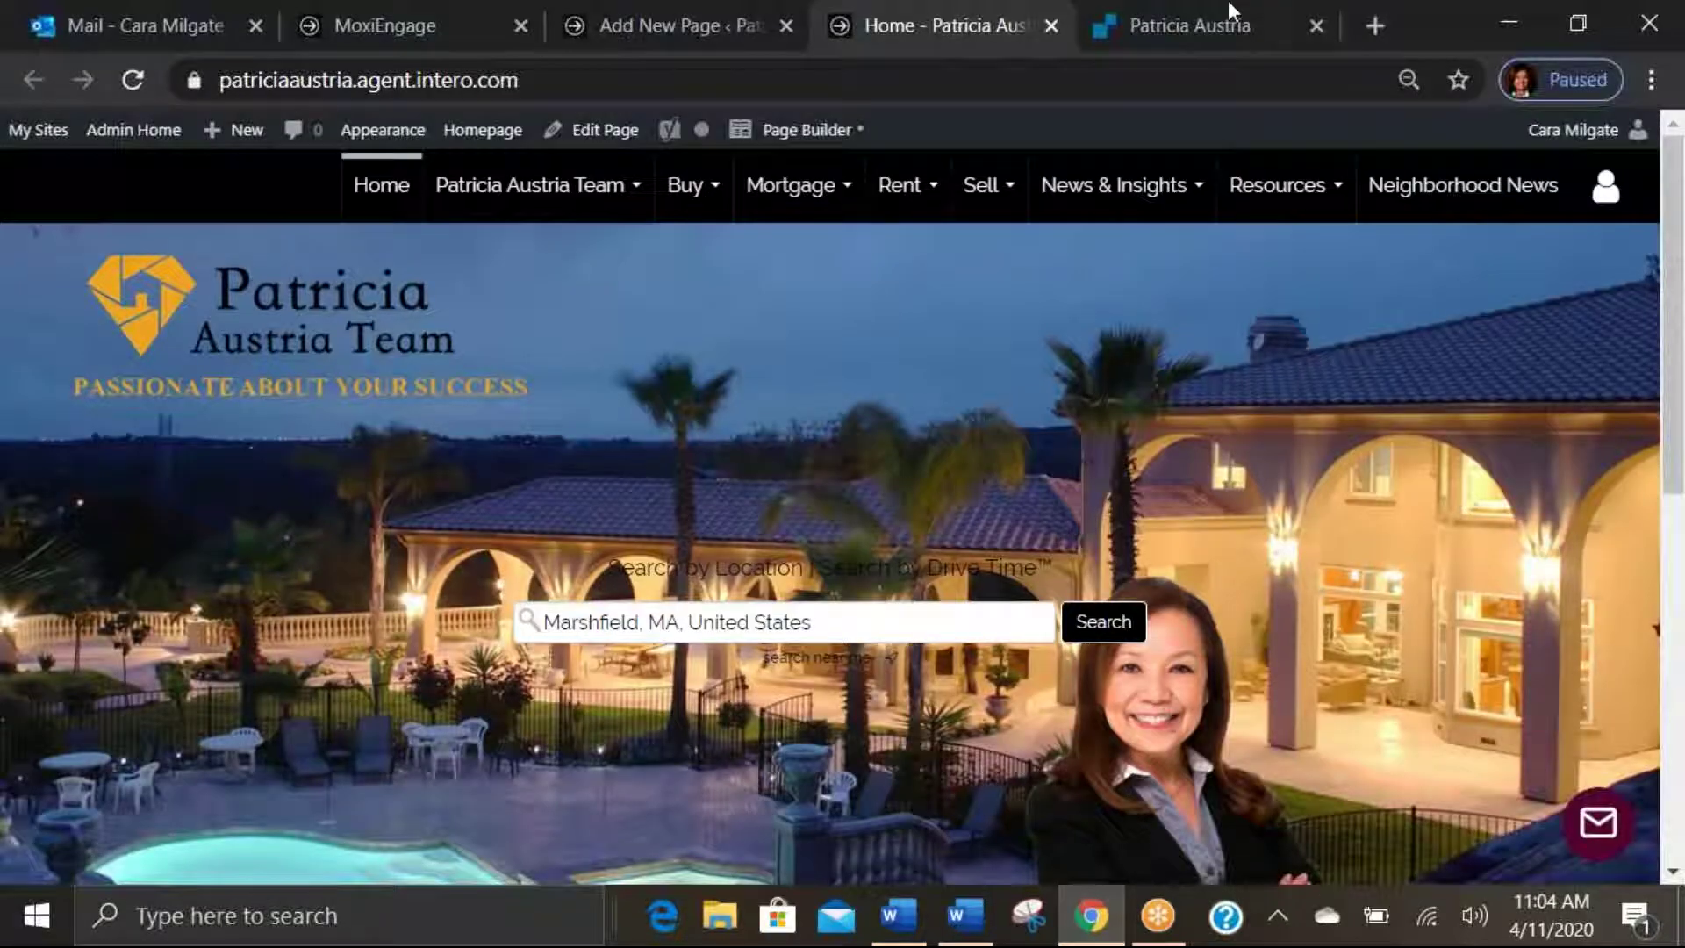
left_click(1315, 25)
left_click(1373, 25)
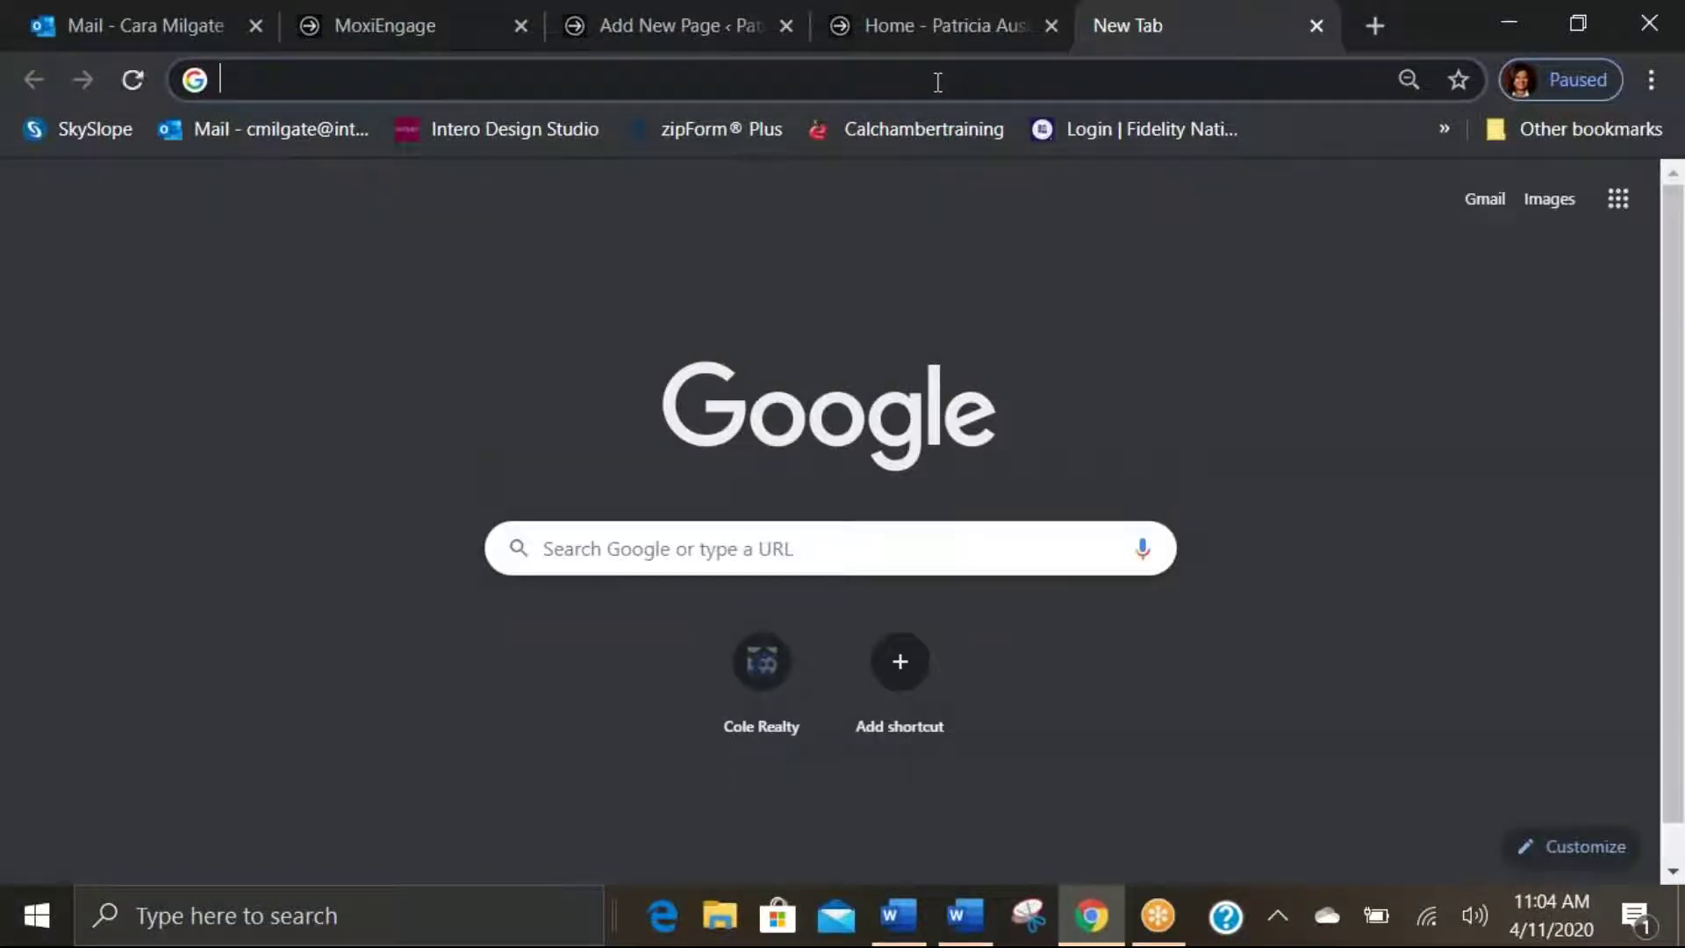
key("ctrl+v")
key("Return")
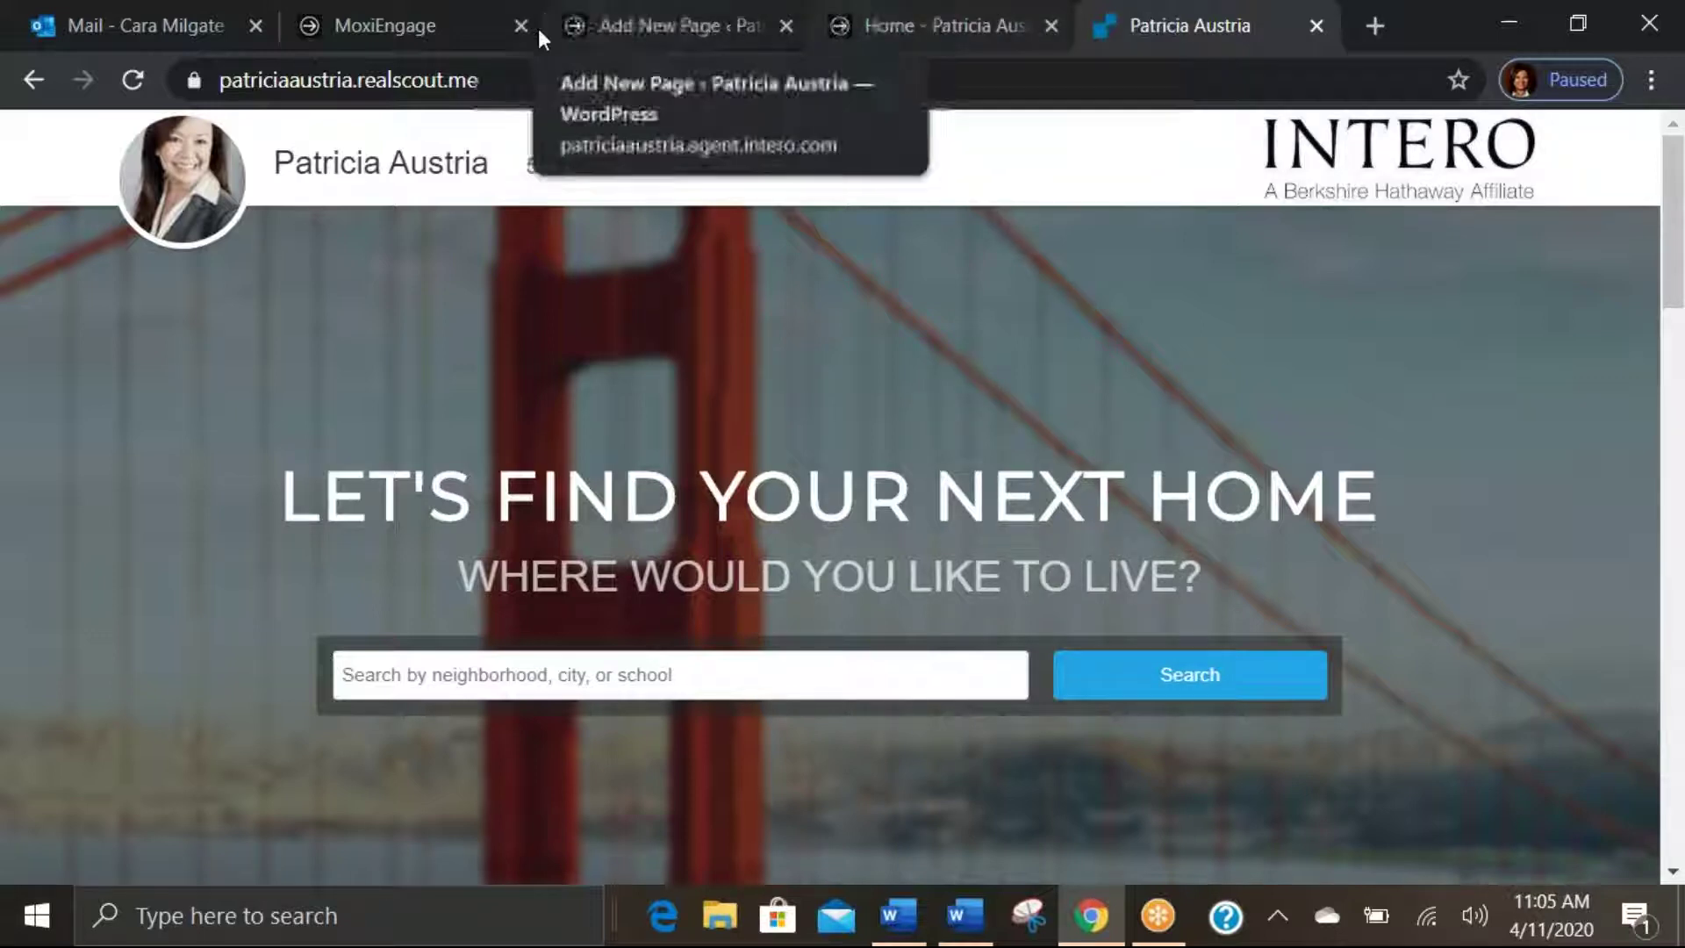
Close the leftover Add New Page tab and open the admin tool of the agent's website.
left_click(436, 25)
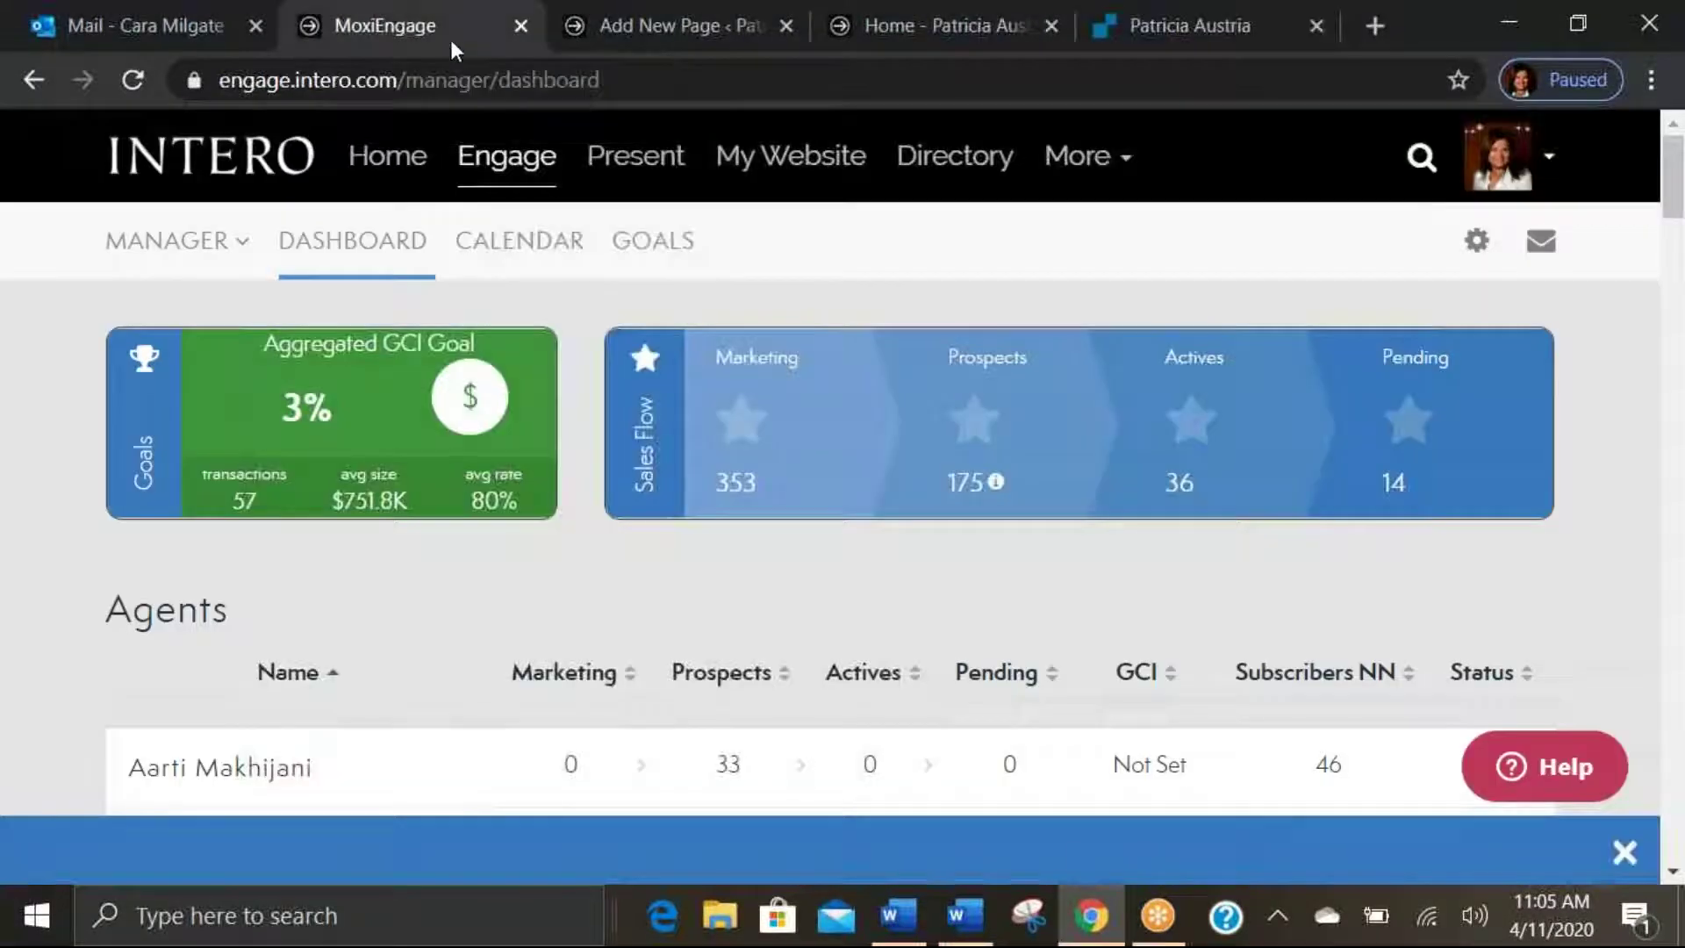
left_click(784, 25)
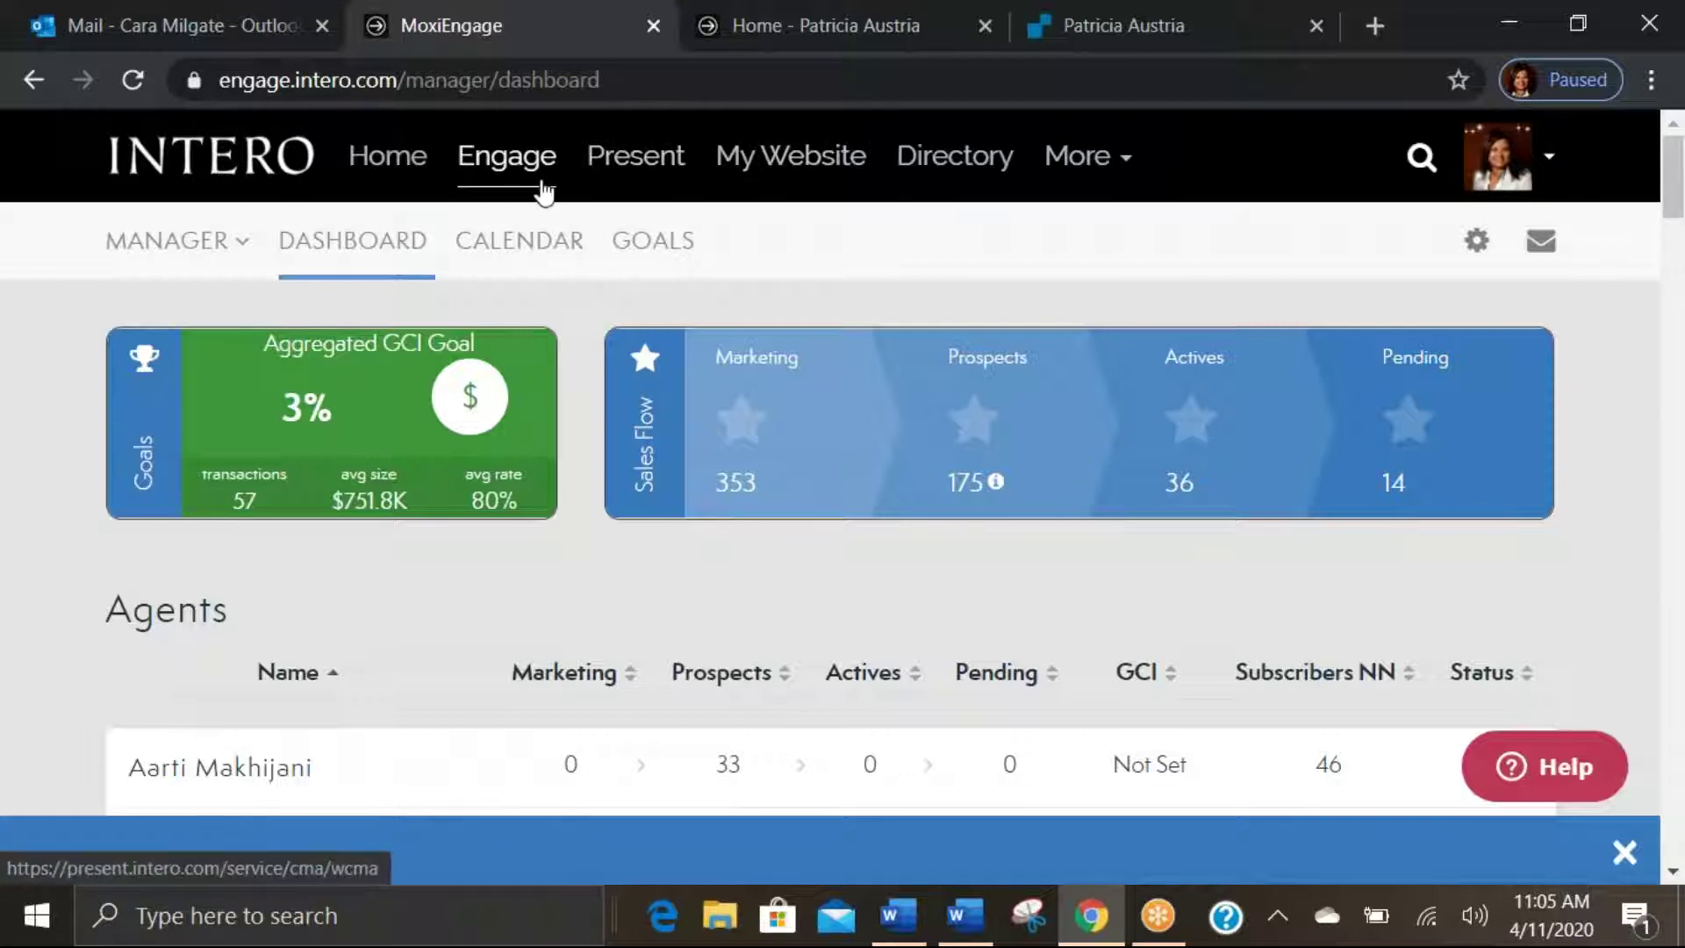
left_click(794, 18)
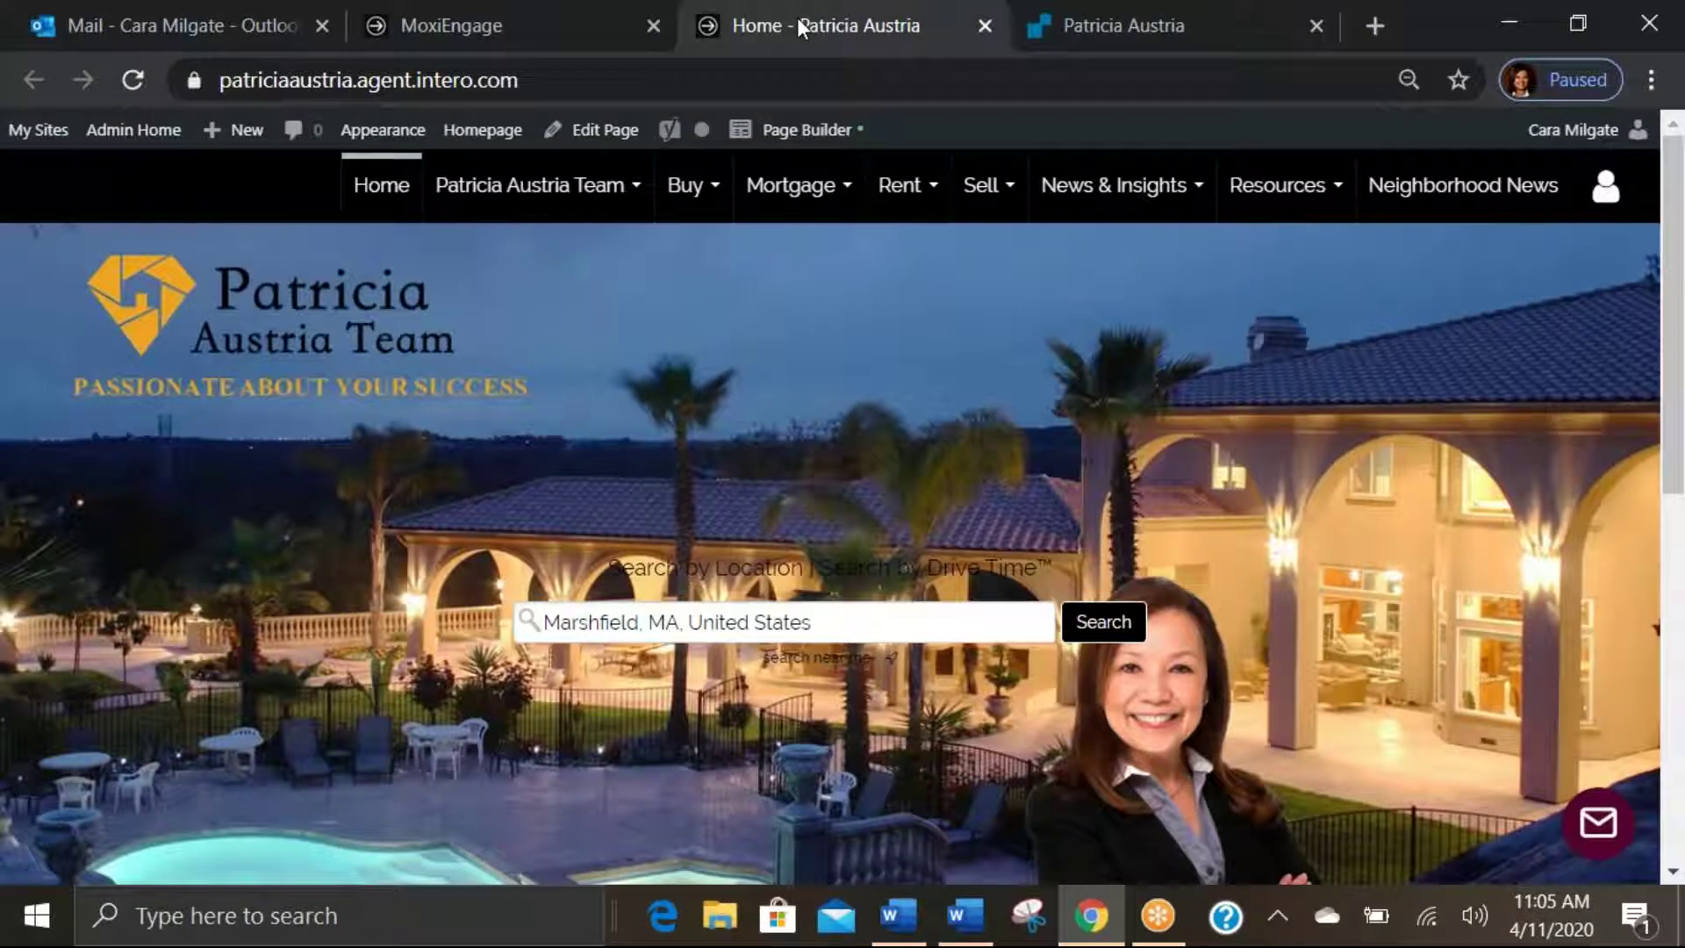
left_click(116, 138)
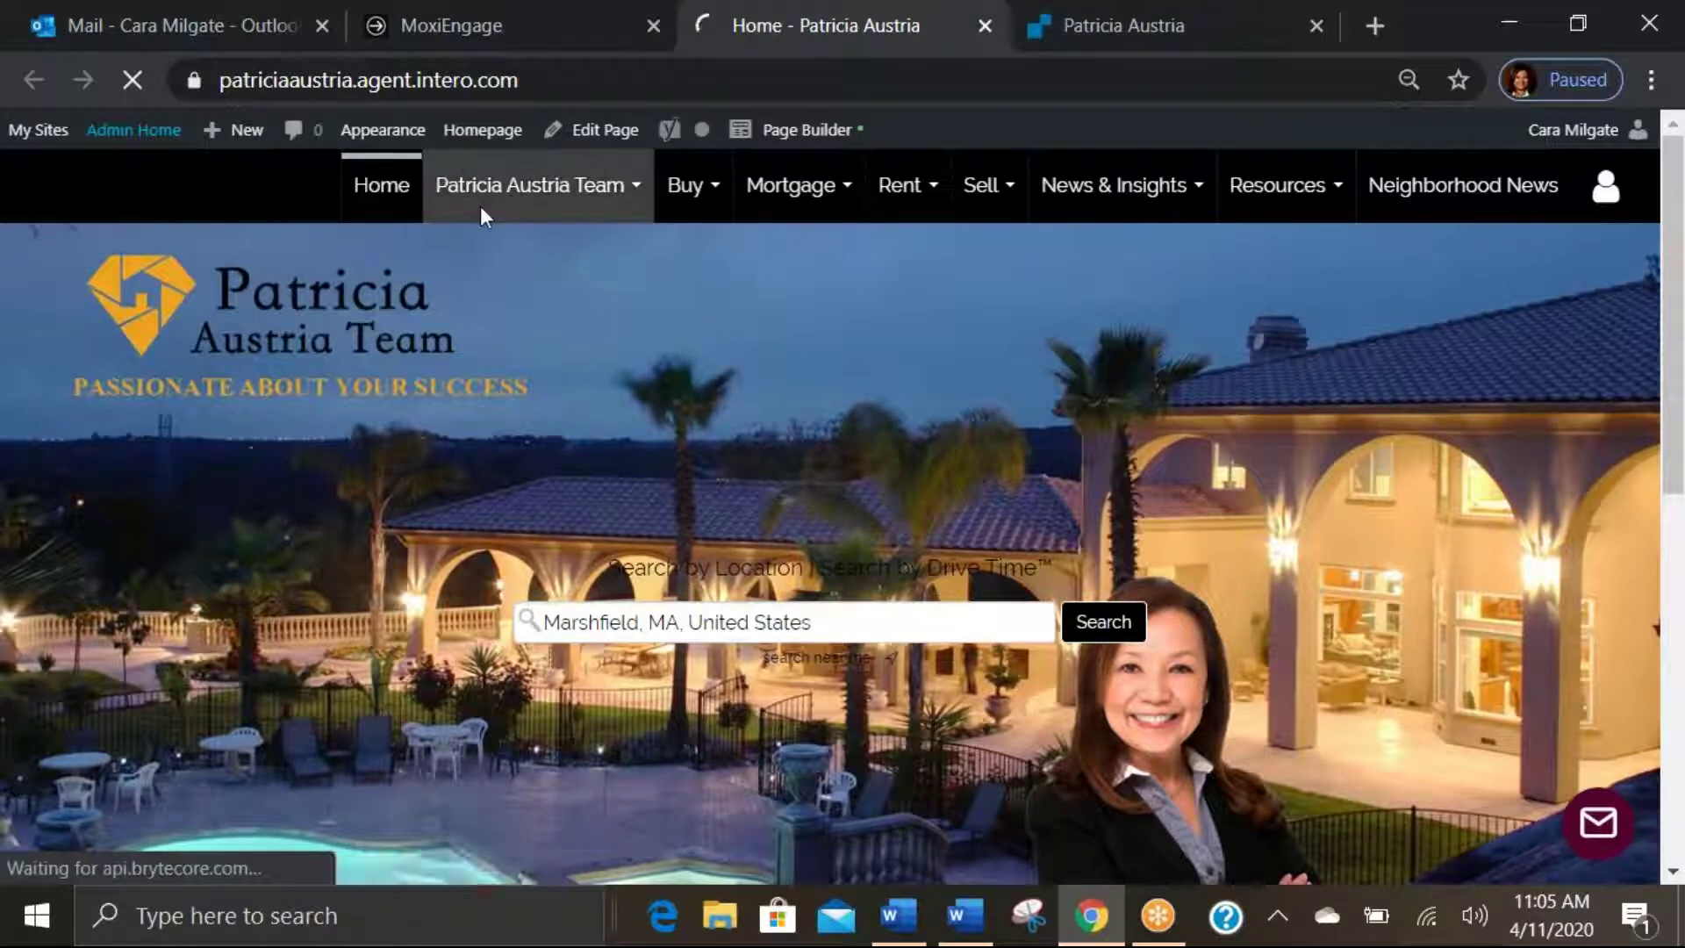
Add a new site page of type Menu Link.
mouse_move(481, 211)
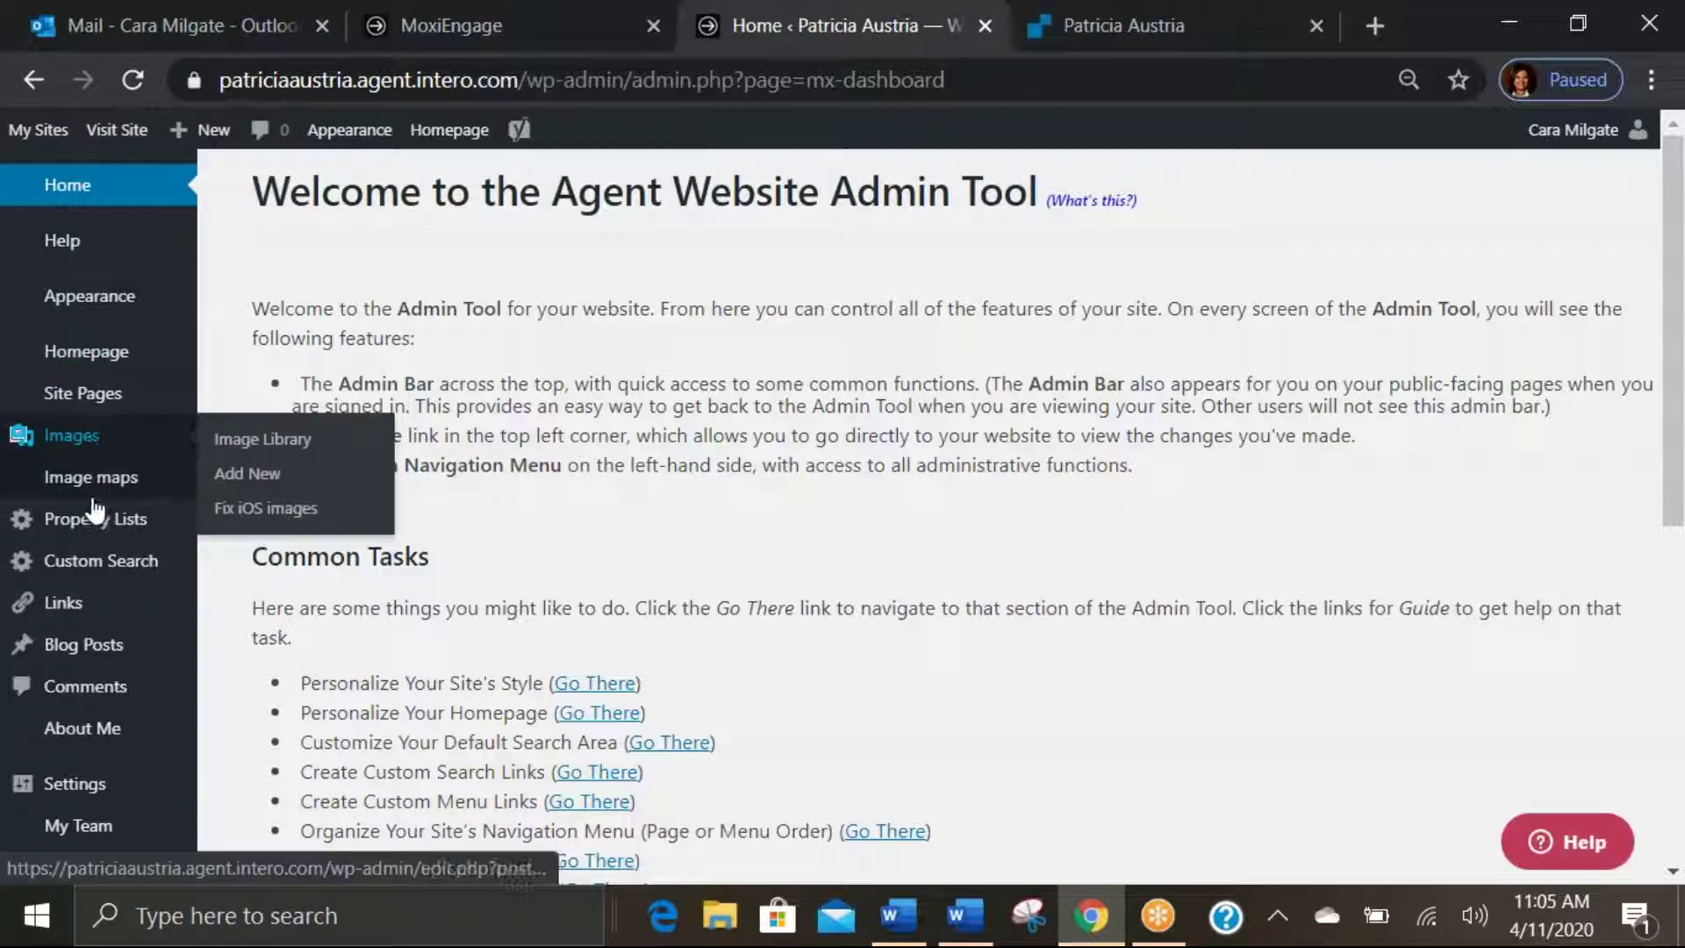
mouse_move(95, 406)
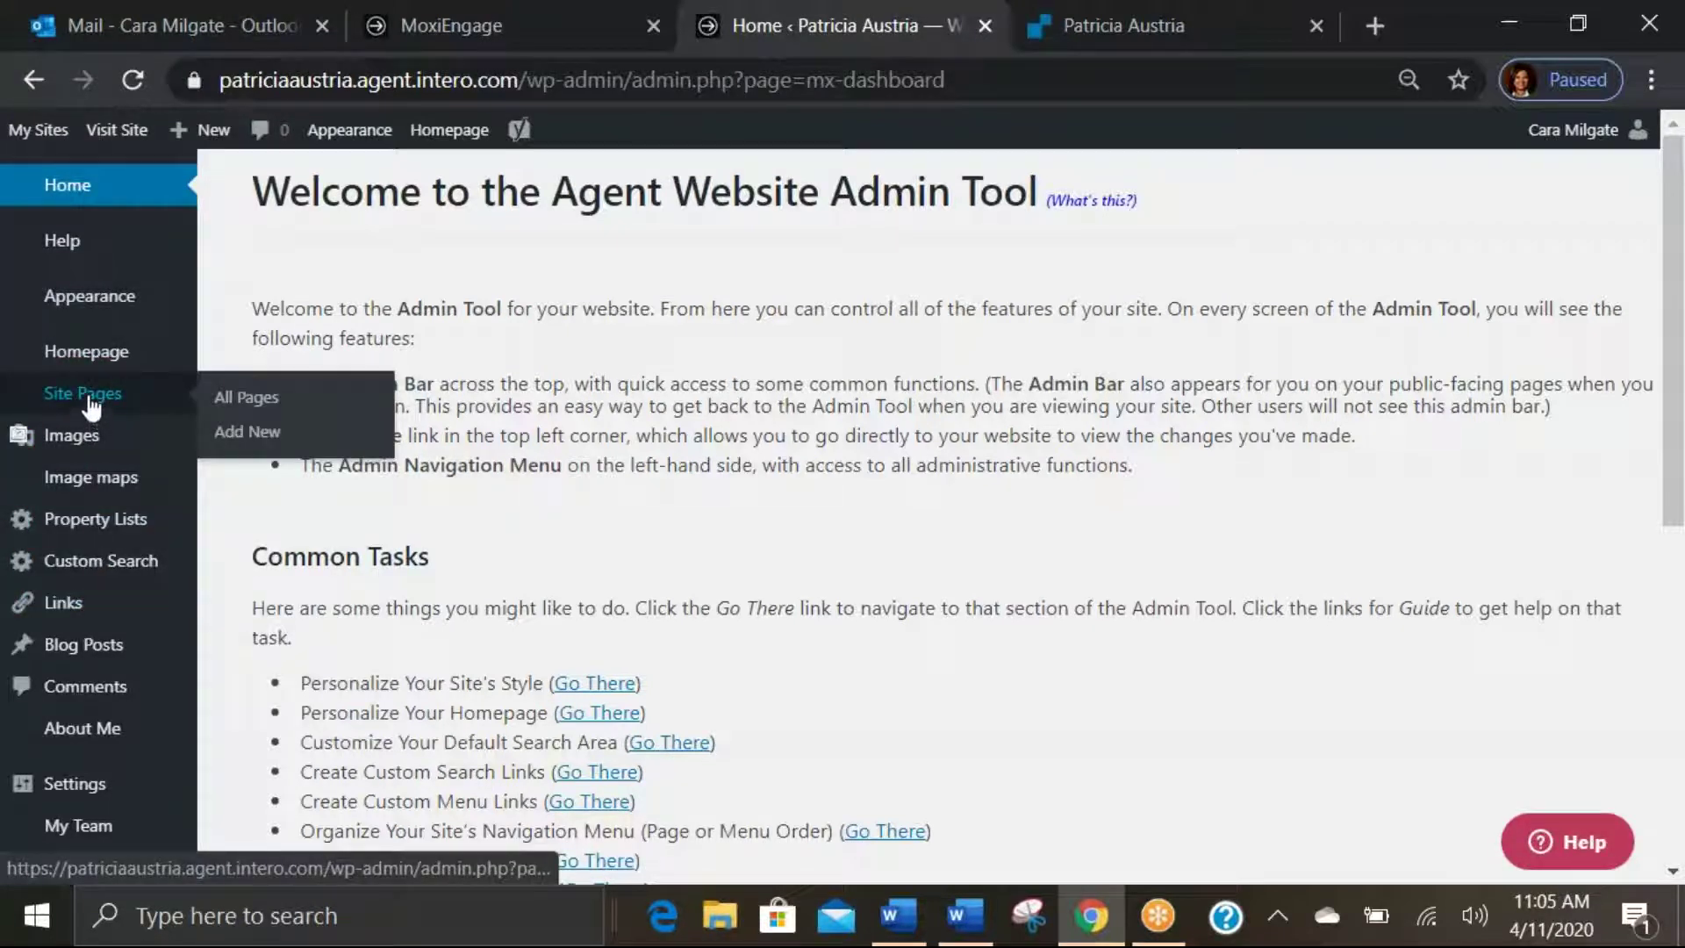
left_click(252, 432)
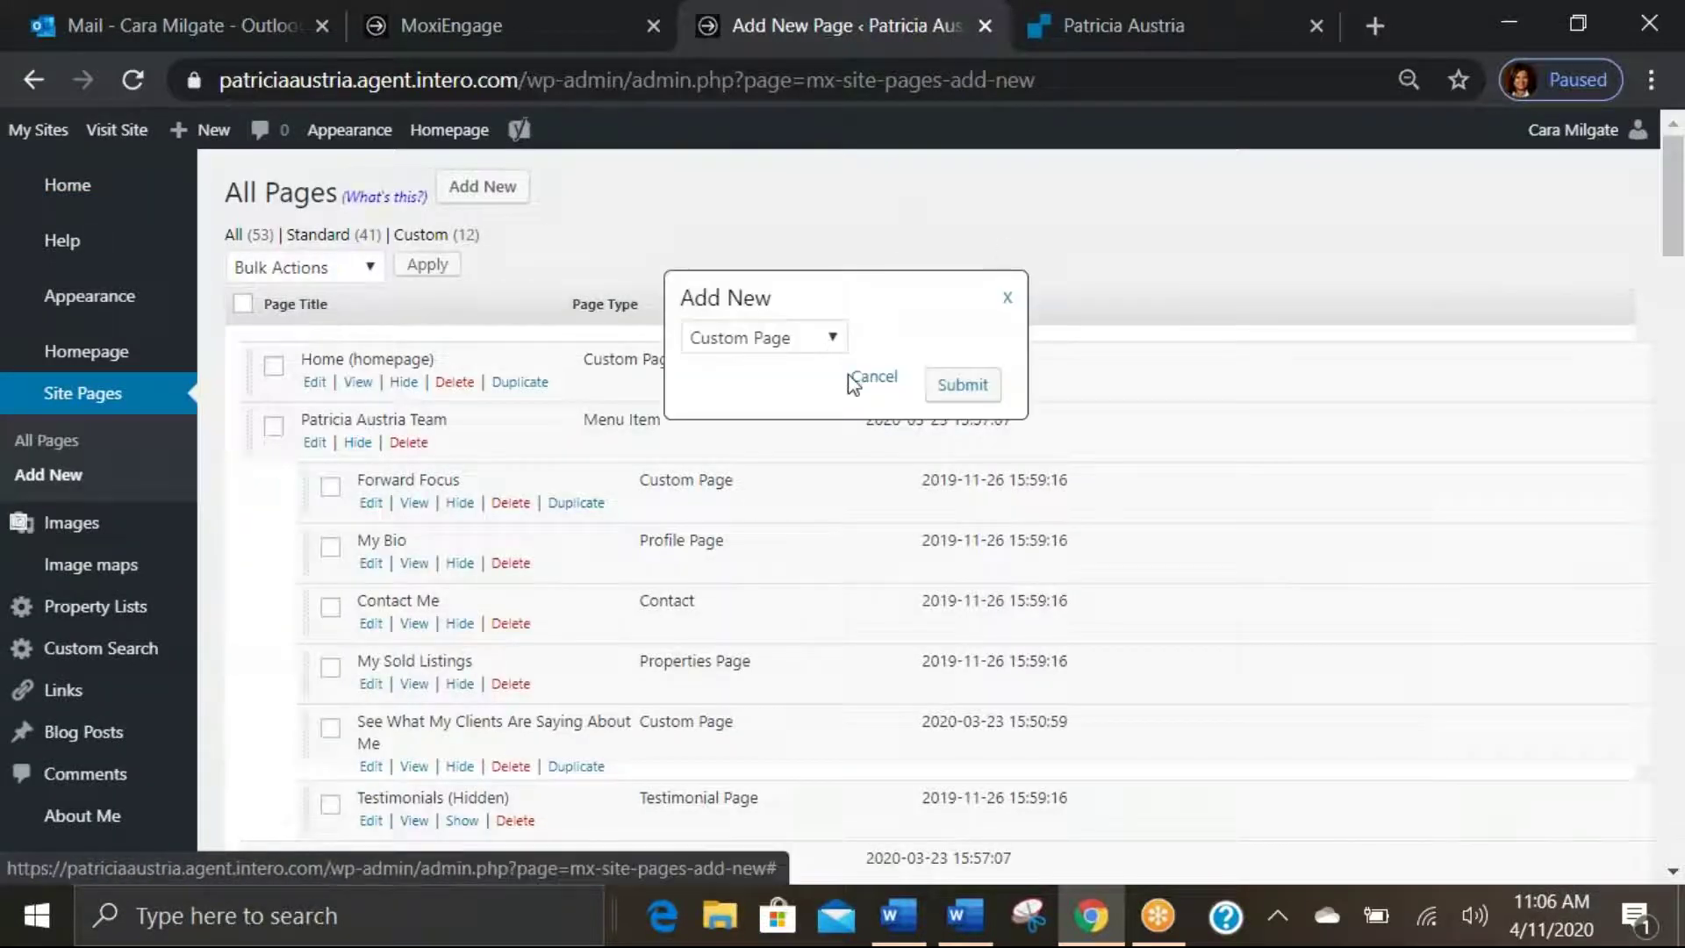
left_click(760, 342)
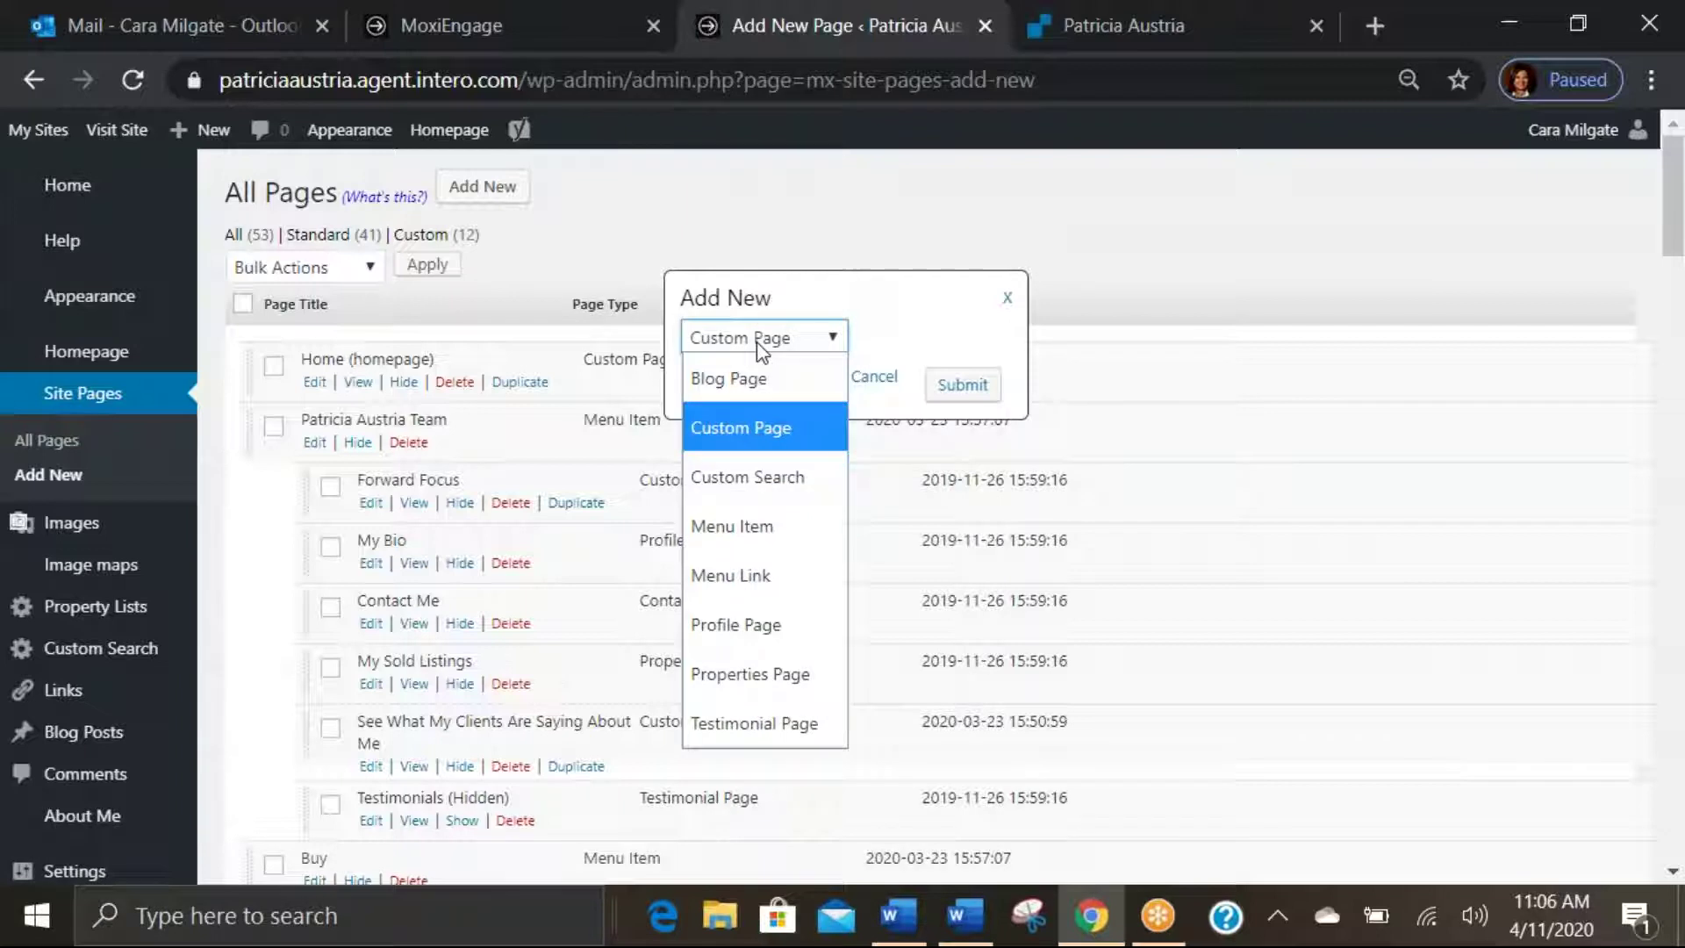
left_click(773, 577)
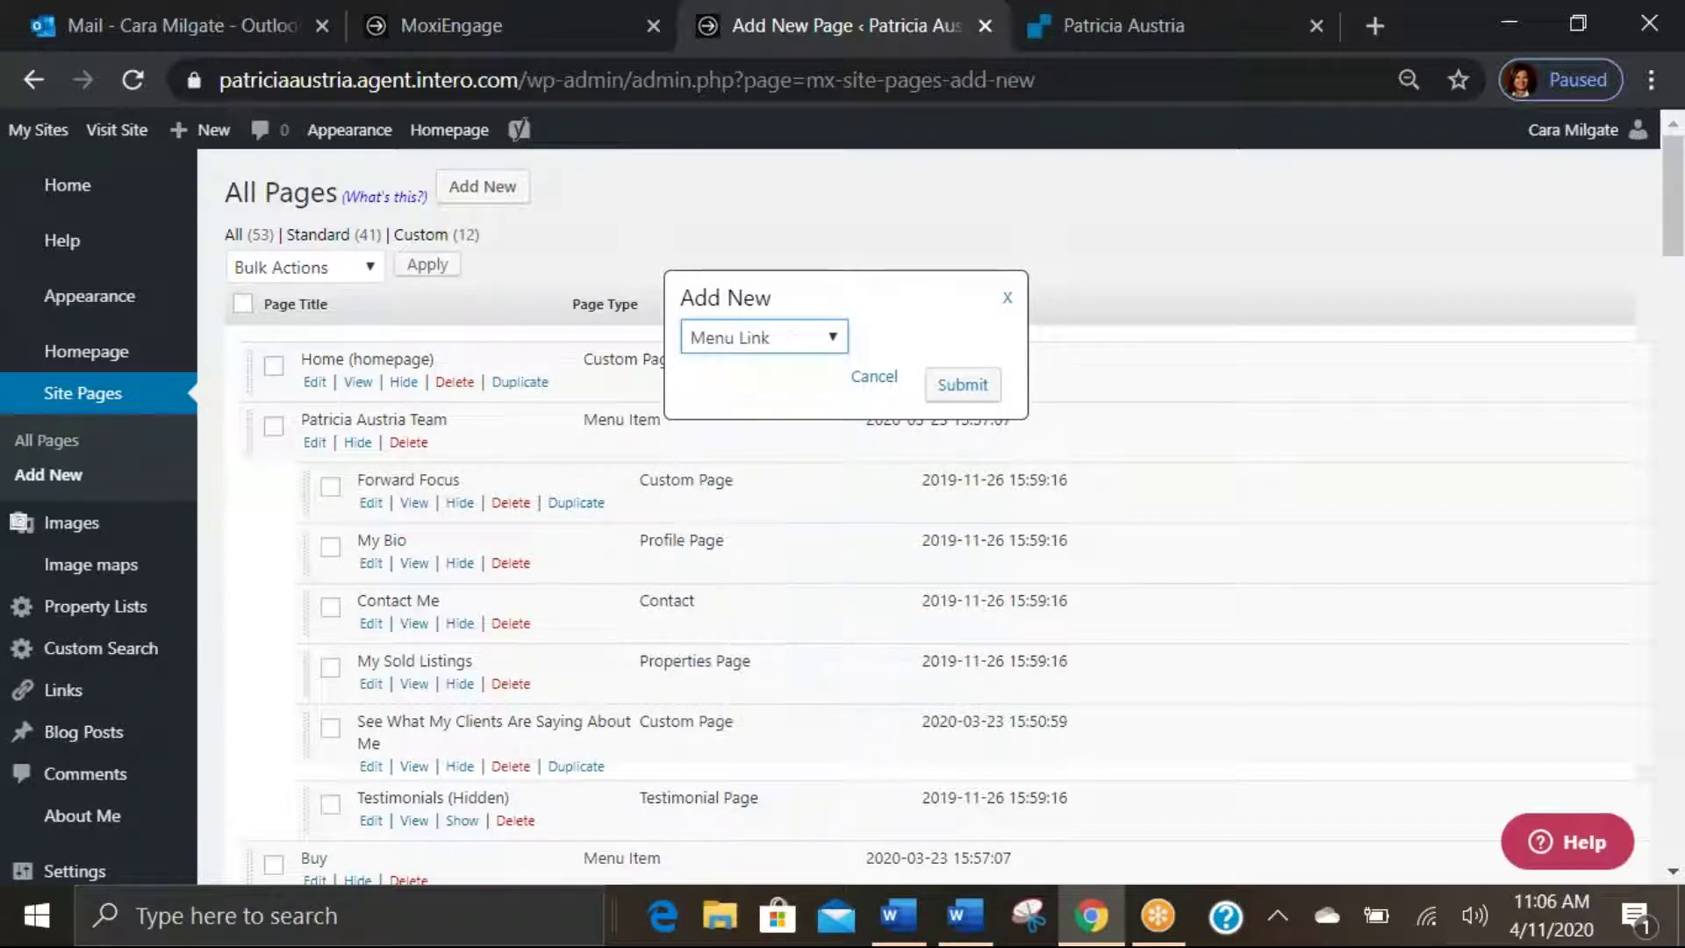
left_click(937, 385)
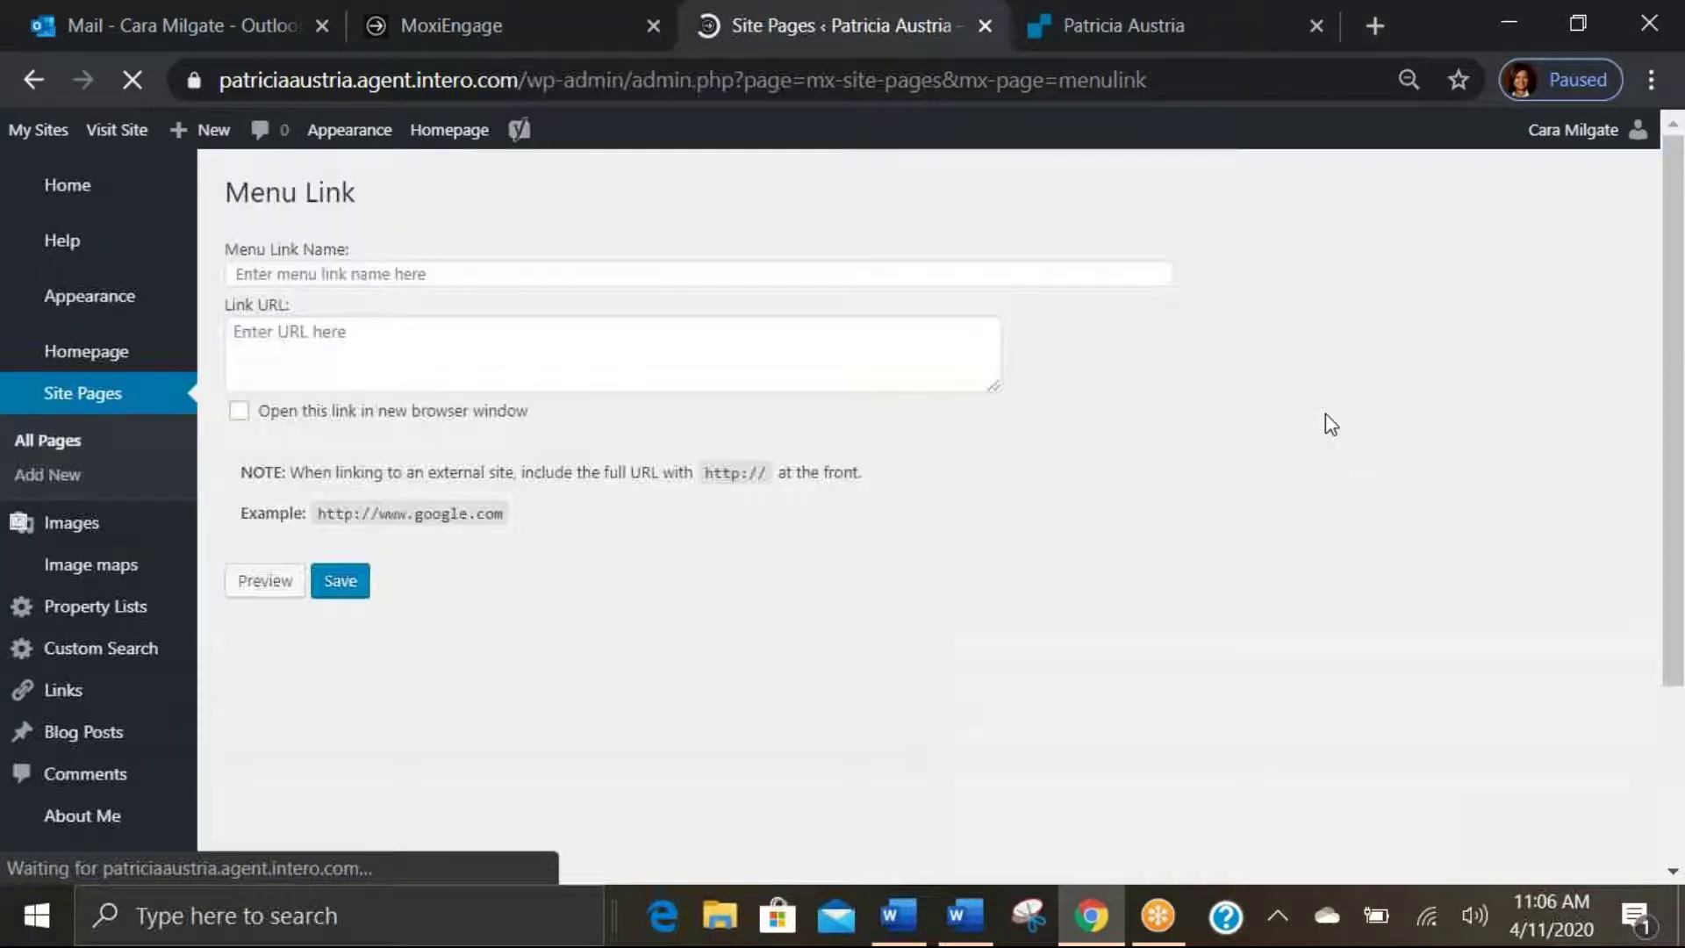
Check the RealScout site's heading and name the menu link "Let's Find Your Next Home".
left_click(366, 273)
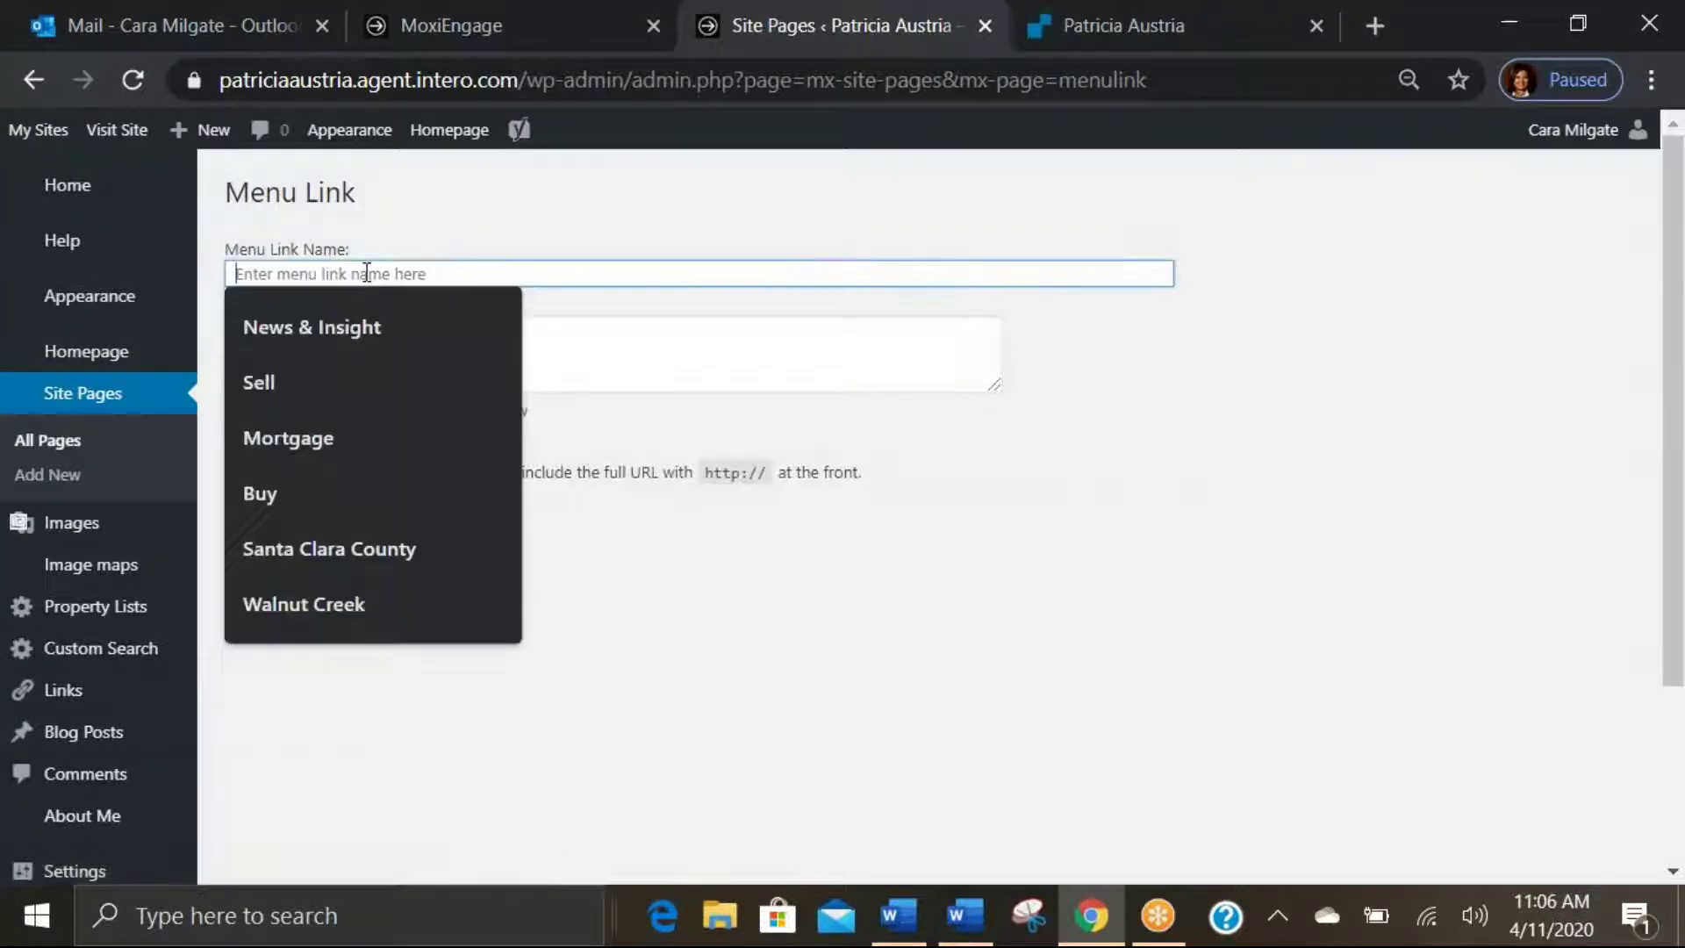
left_click(697, 335)
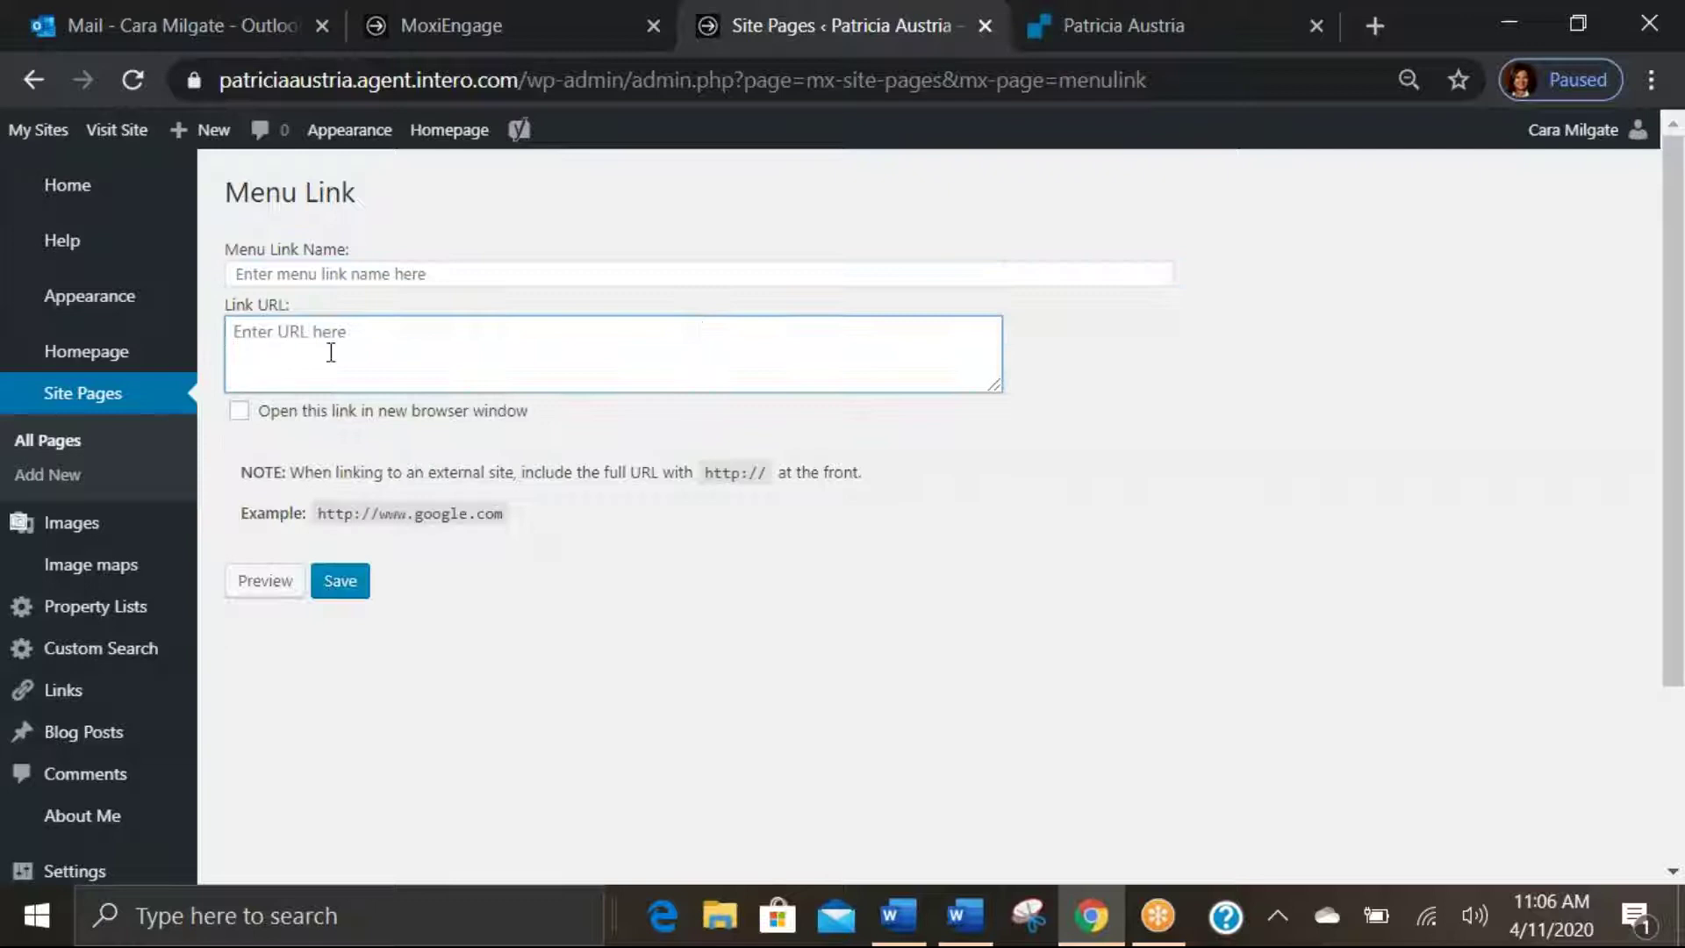
left_click(1196, 20)
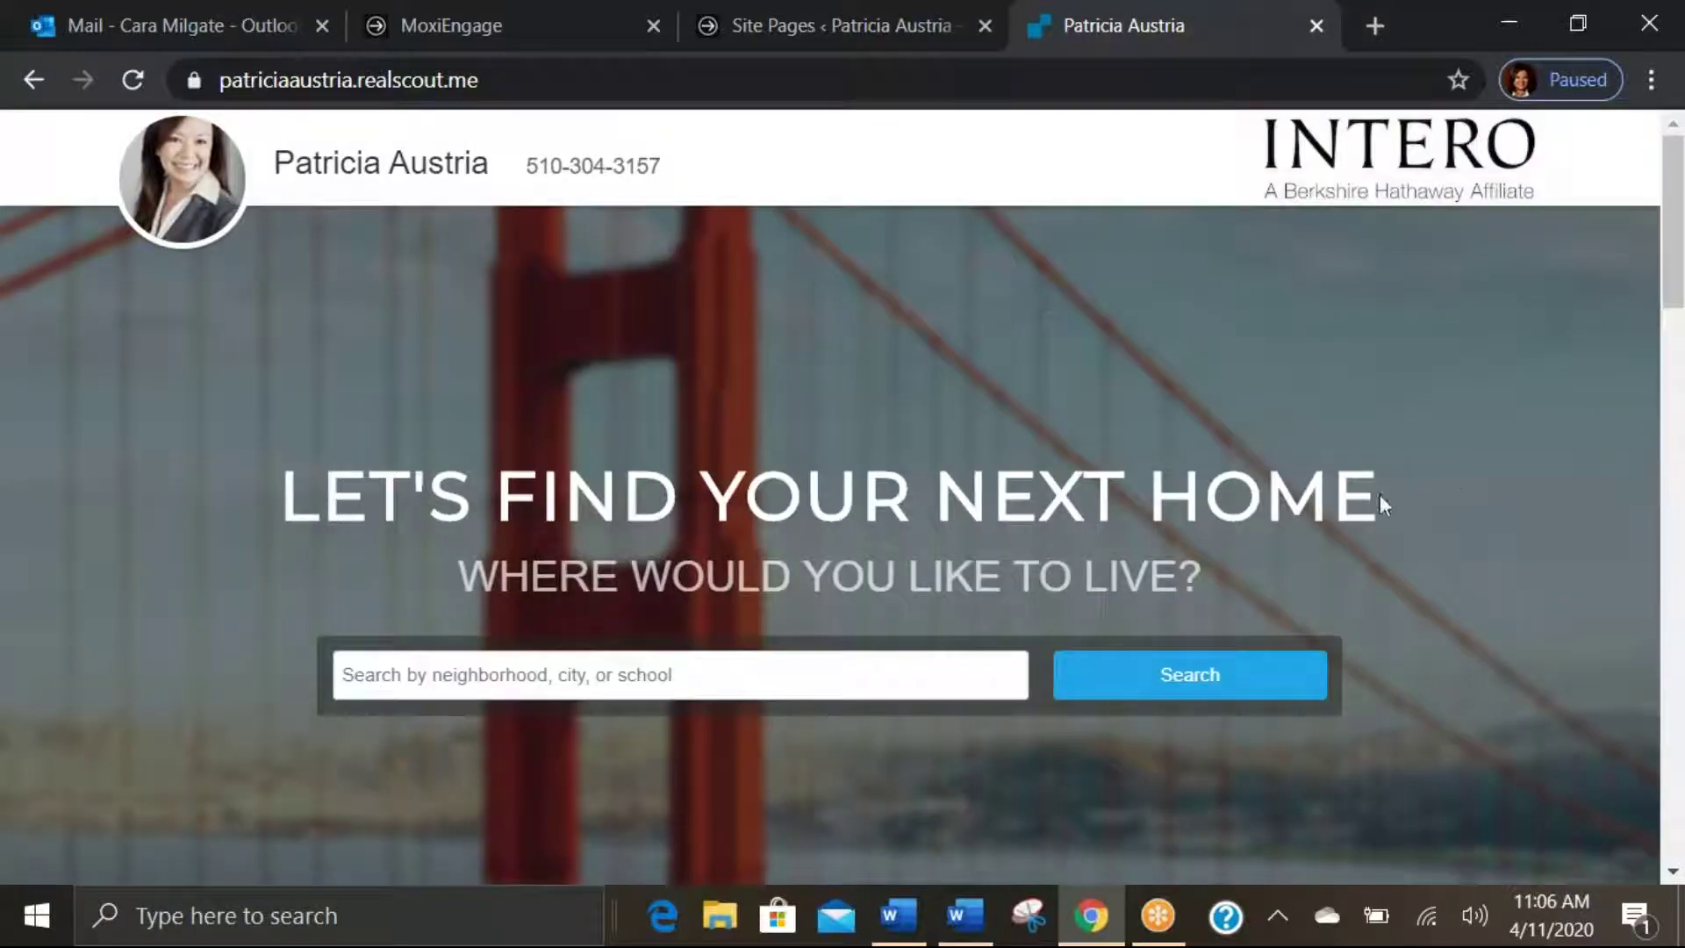
left_click(851, 26)
left_click(488, 274)
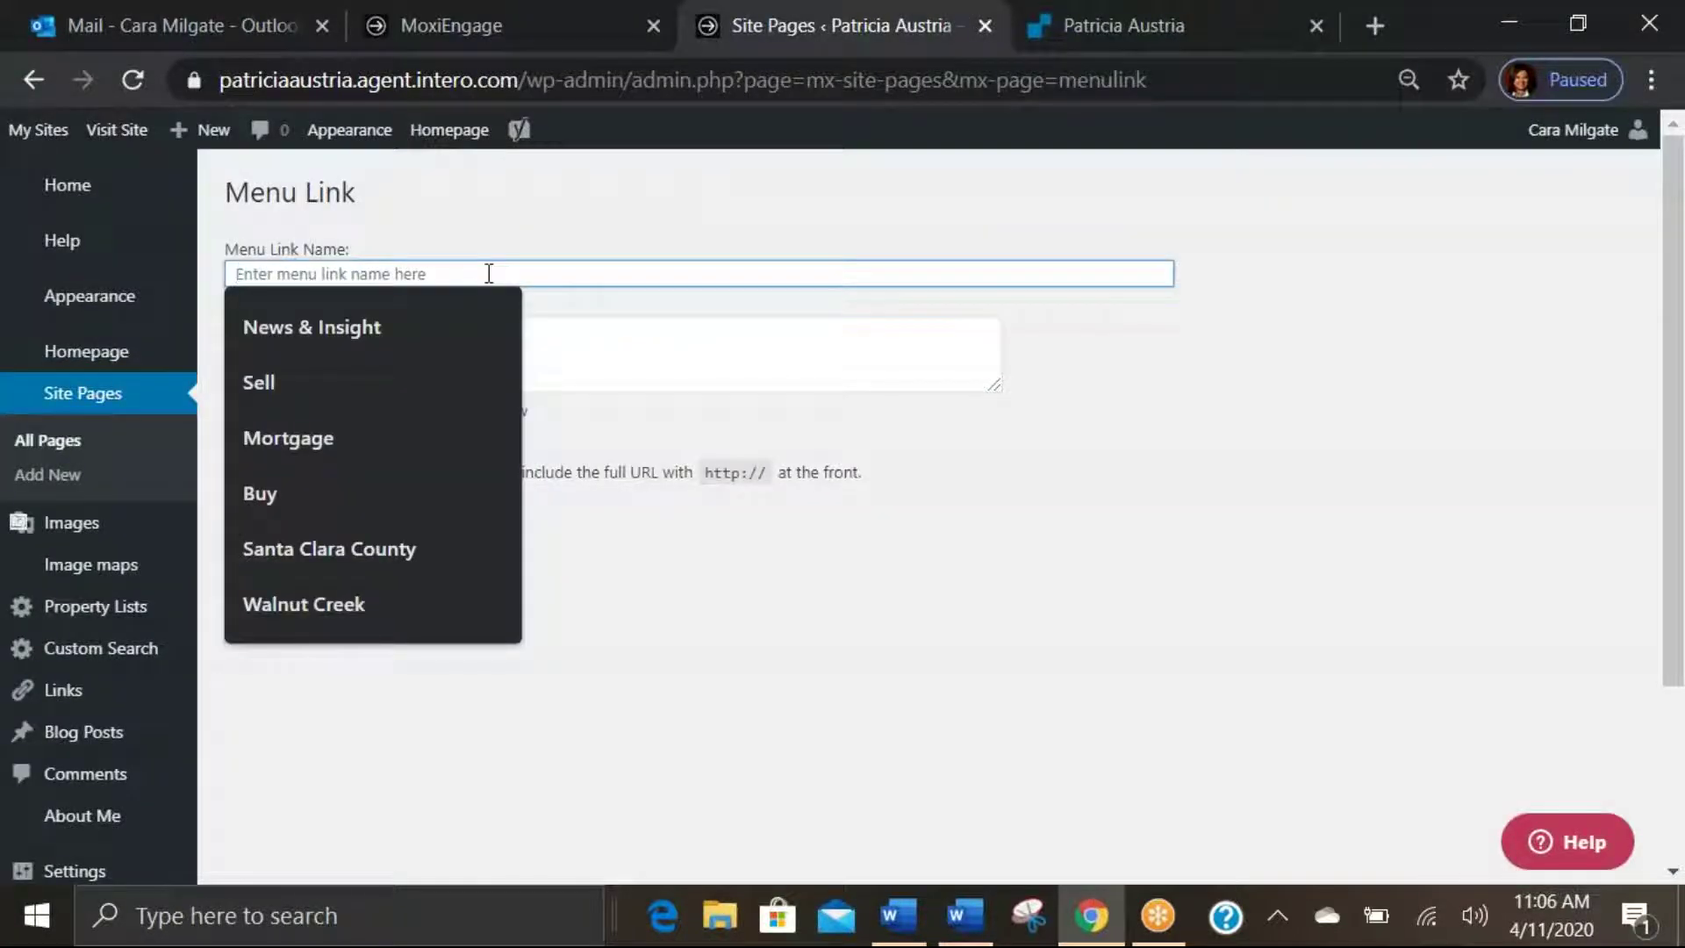
type("F")
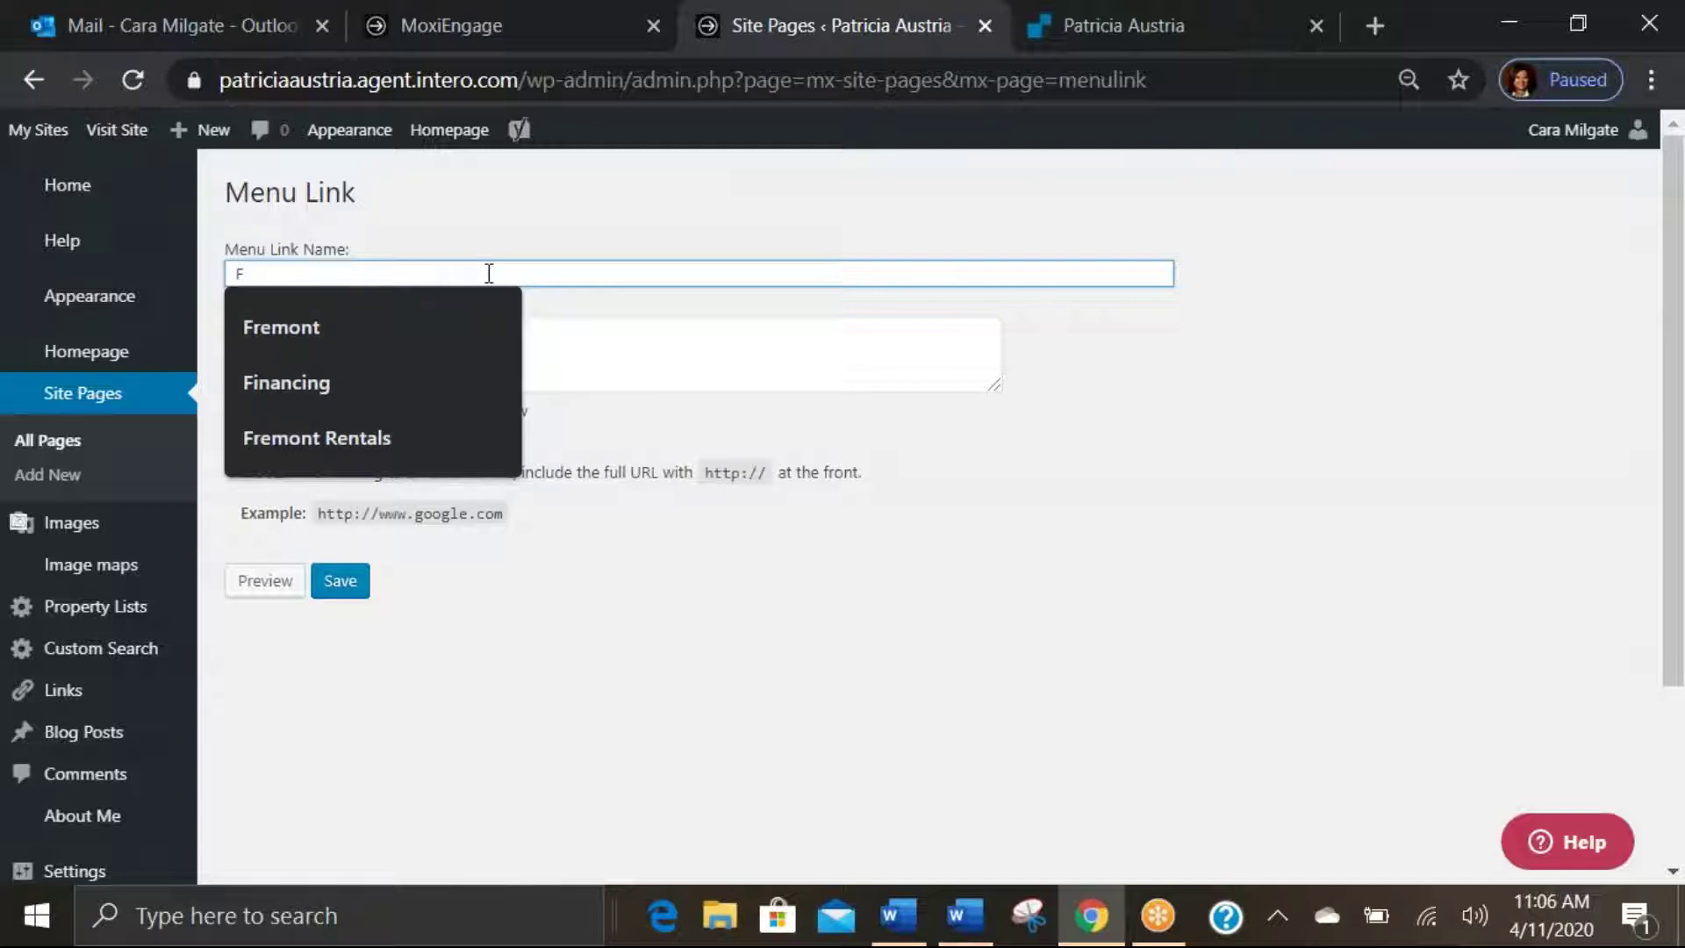
key("BackSpace")
type("Let")
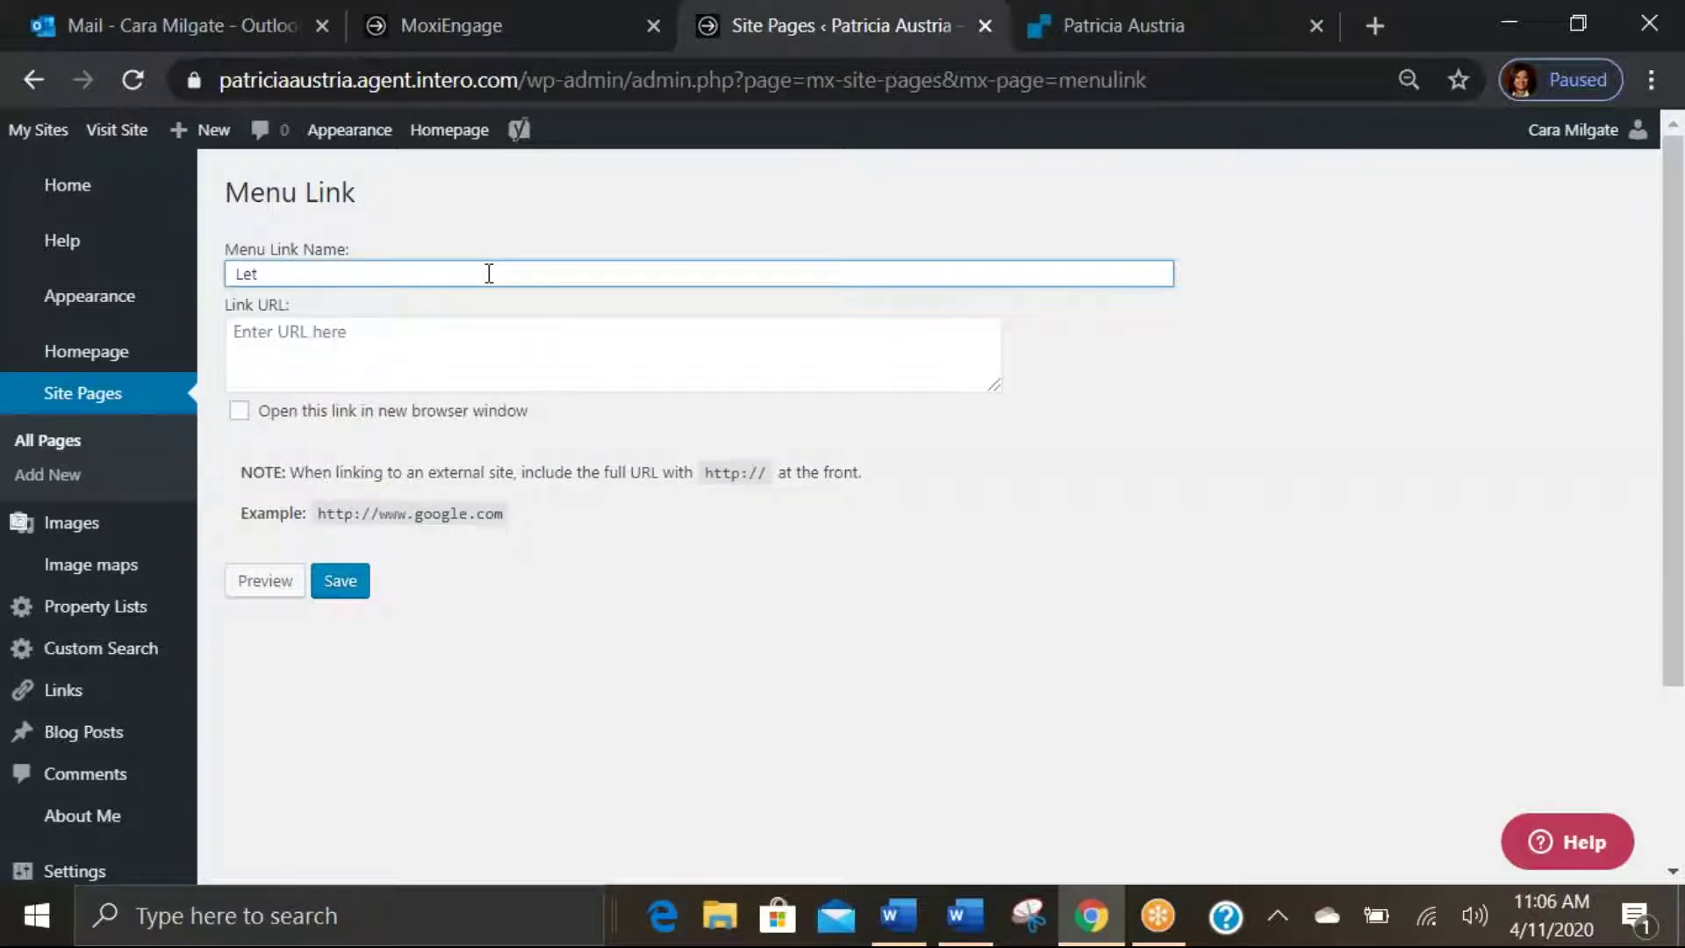
type("'s Find Your Next Home")
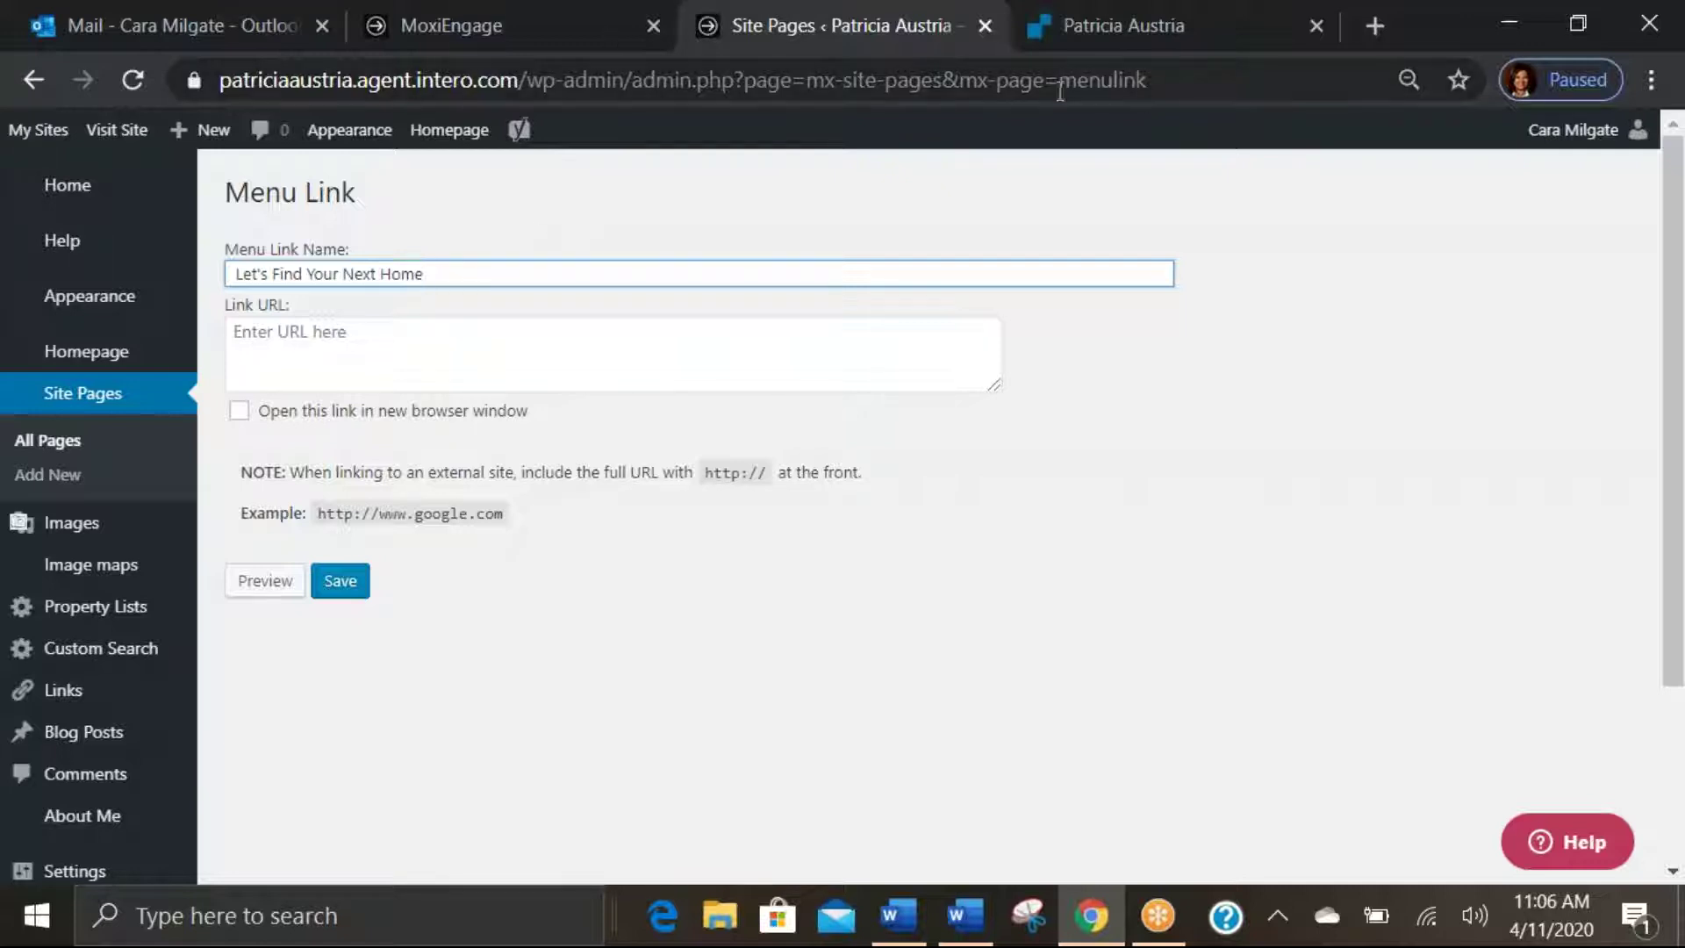
Copy the RealScout site's address into the menu link's URL and set the link to open in a new browser window.
left_click(1108, 30)
left_click(578, 75)
key("ctrl+c")
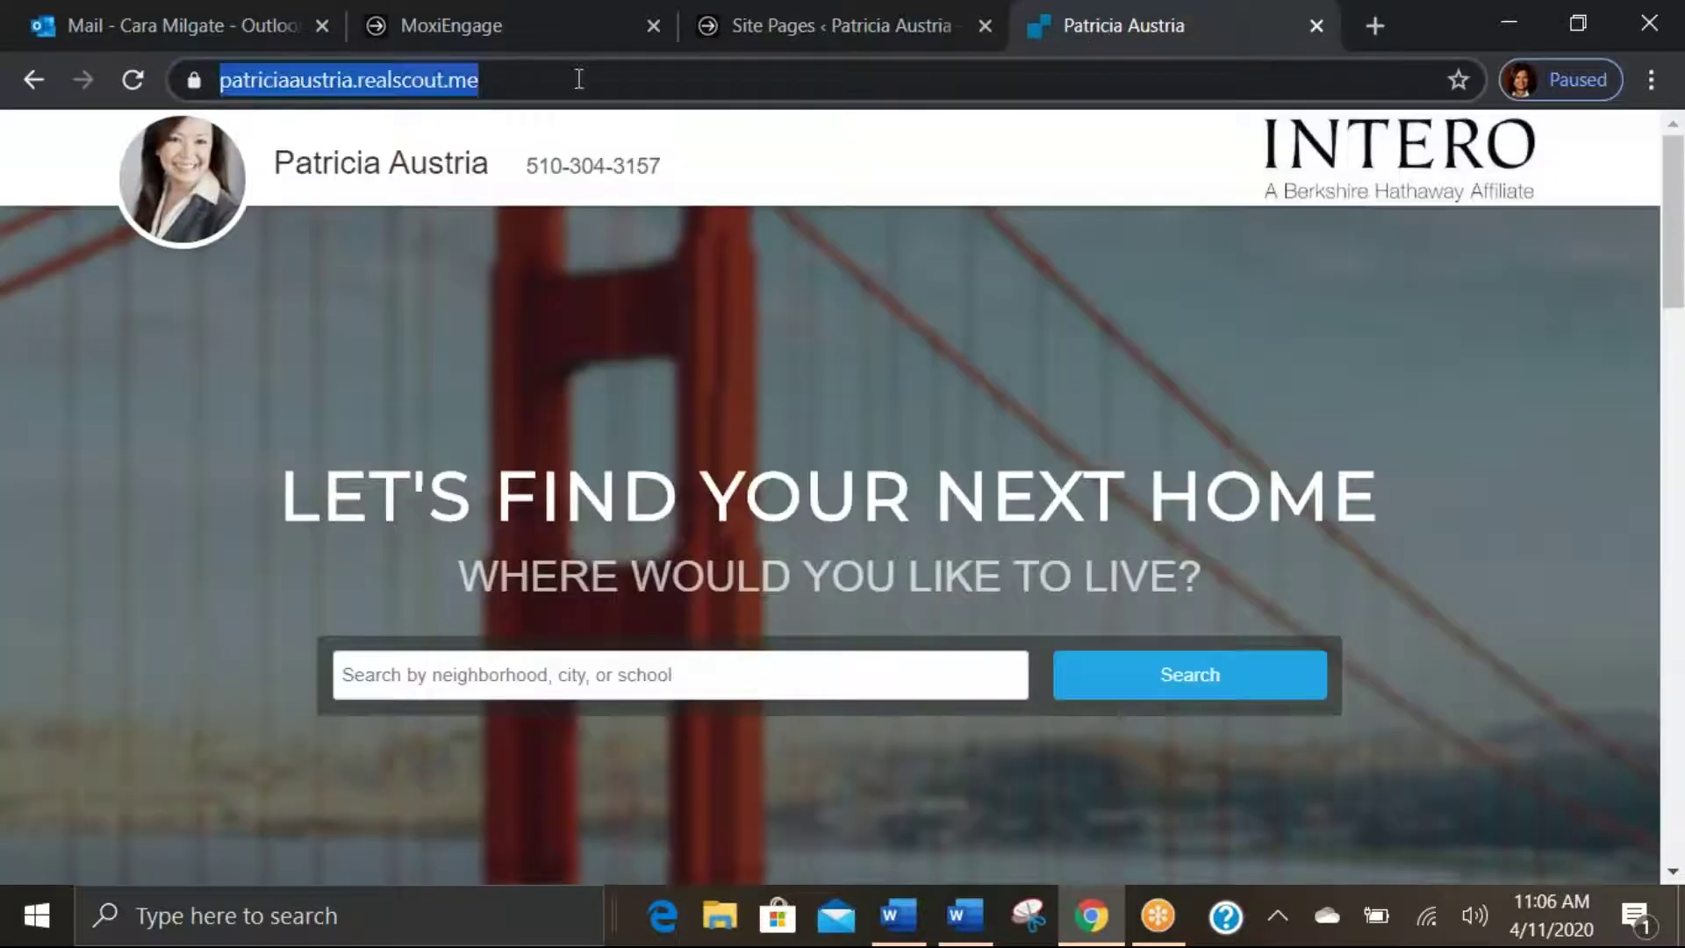
left_click(703, 30)
left_click(366, 349)
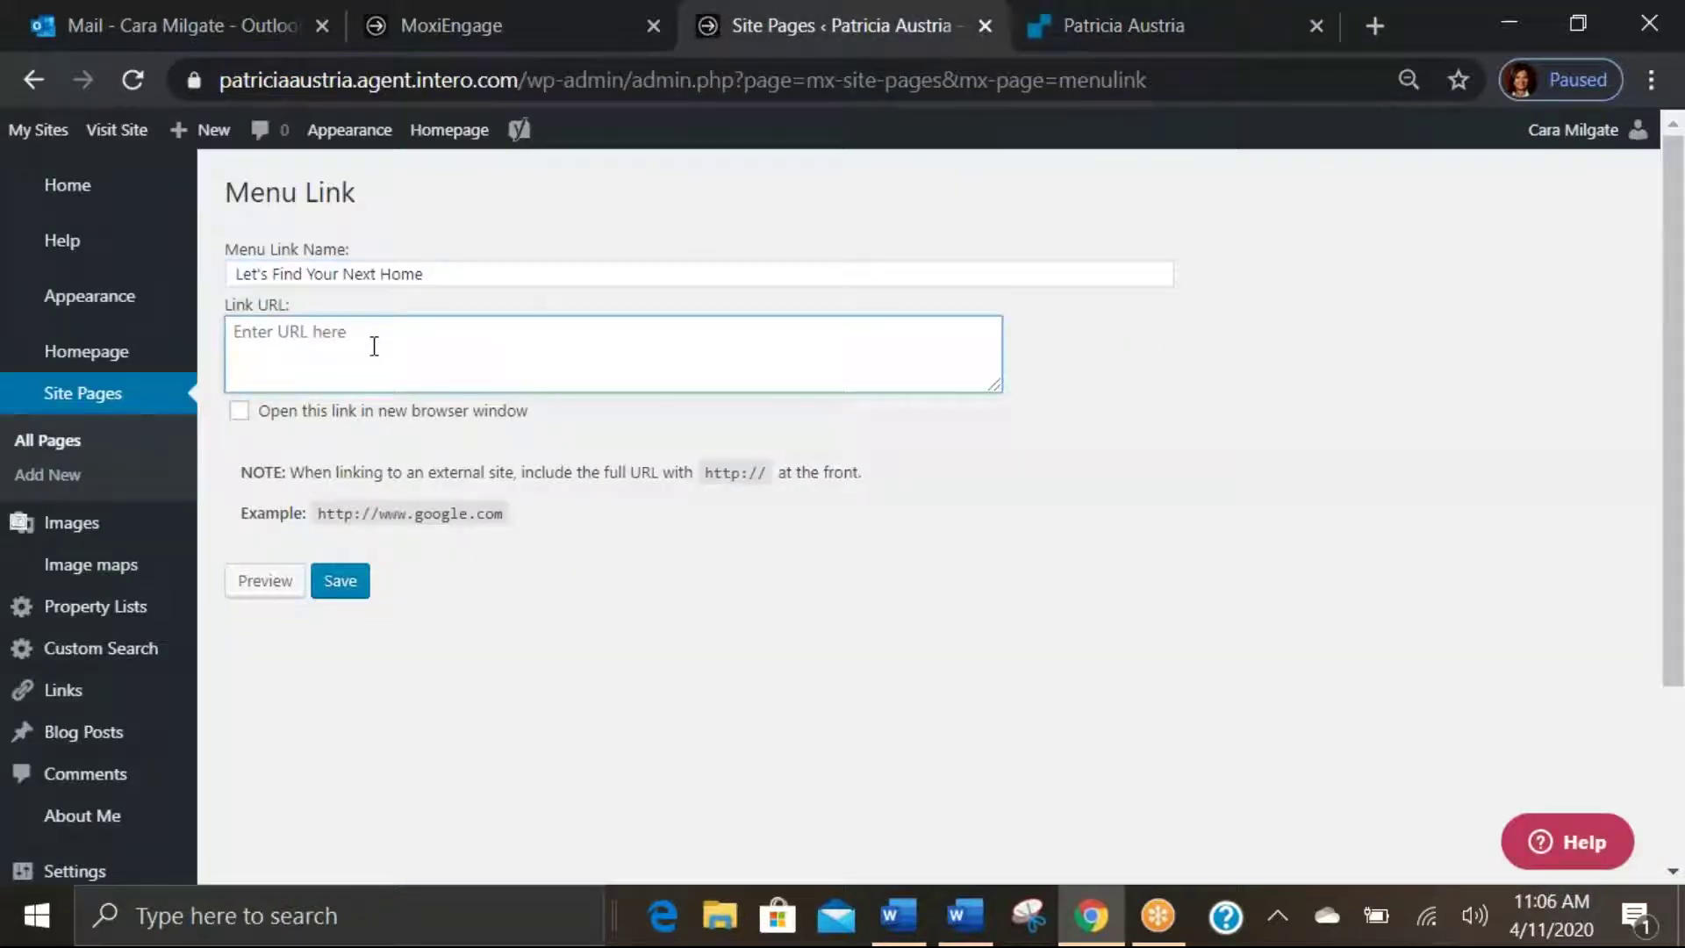
key("ctrl+v")
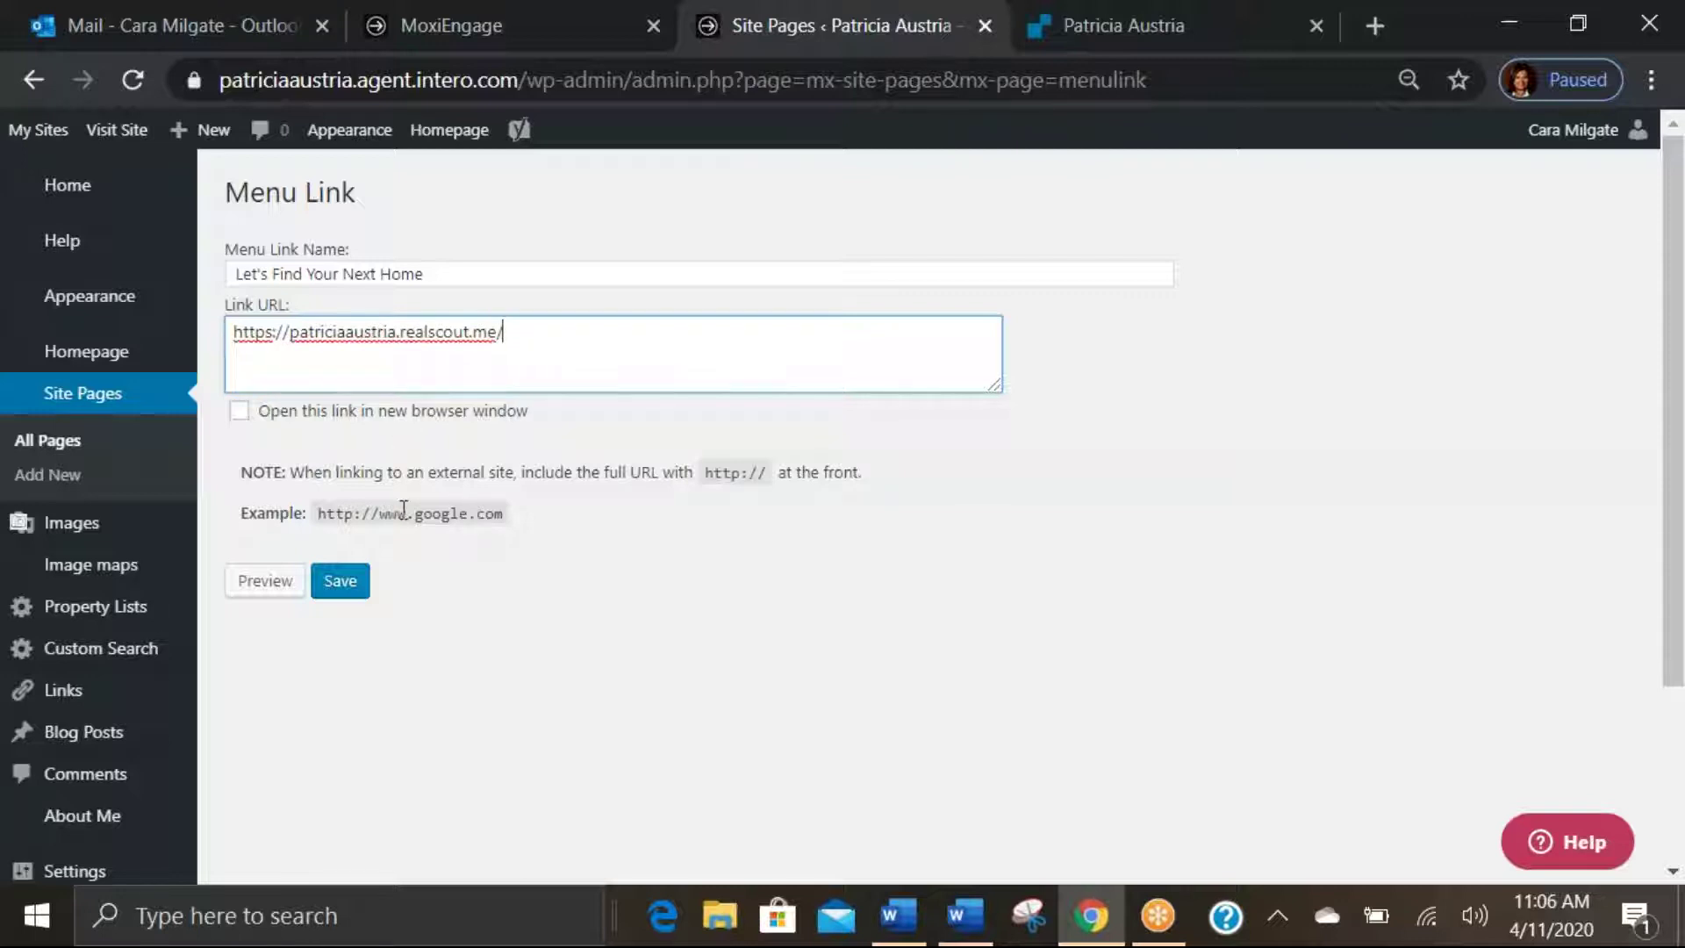
left_click(240, 410)
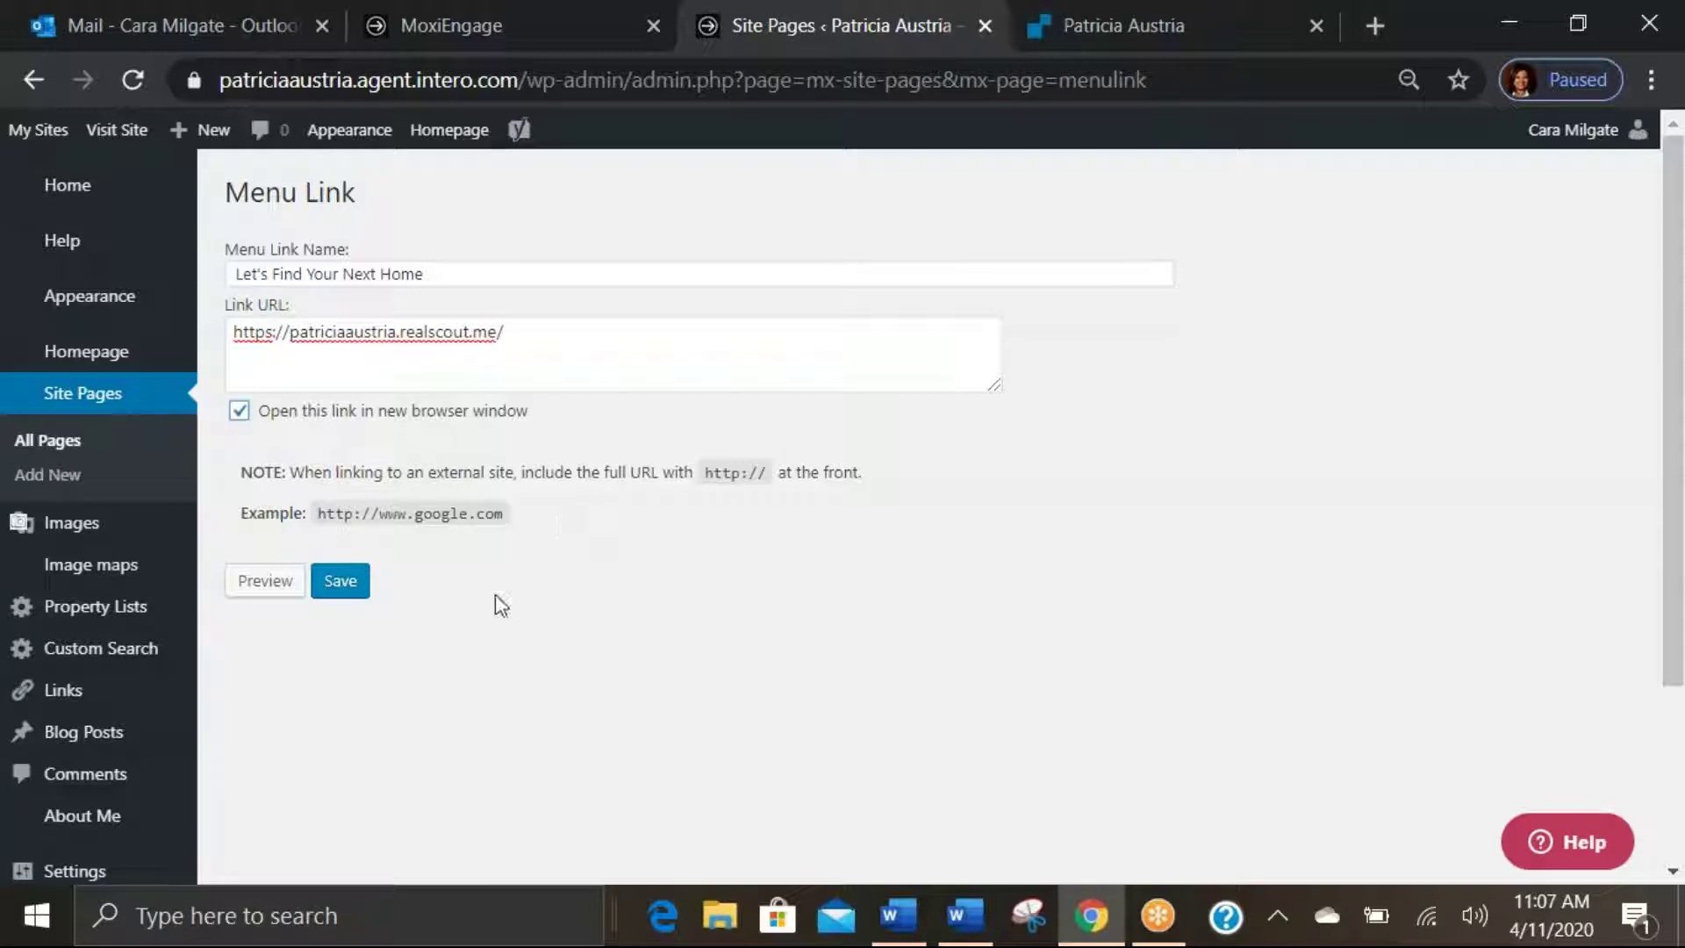
Save the menu link, view the live website's homepage, and return to the menu link's settings.
left_click(339, 582)
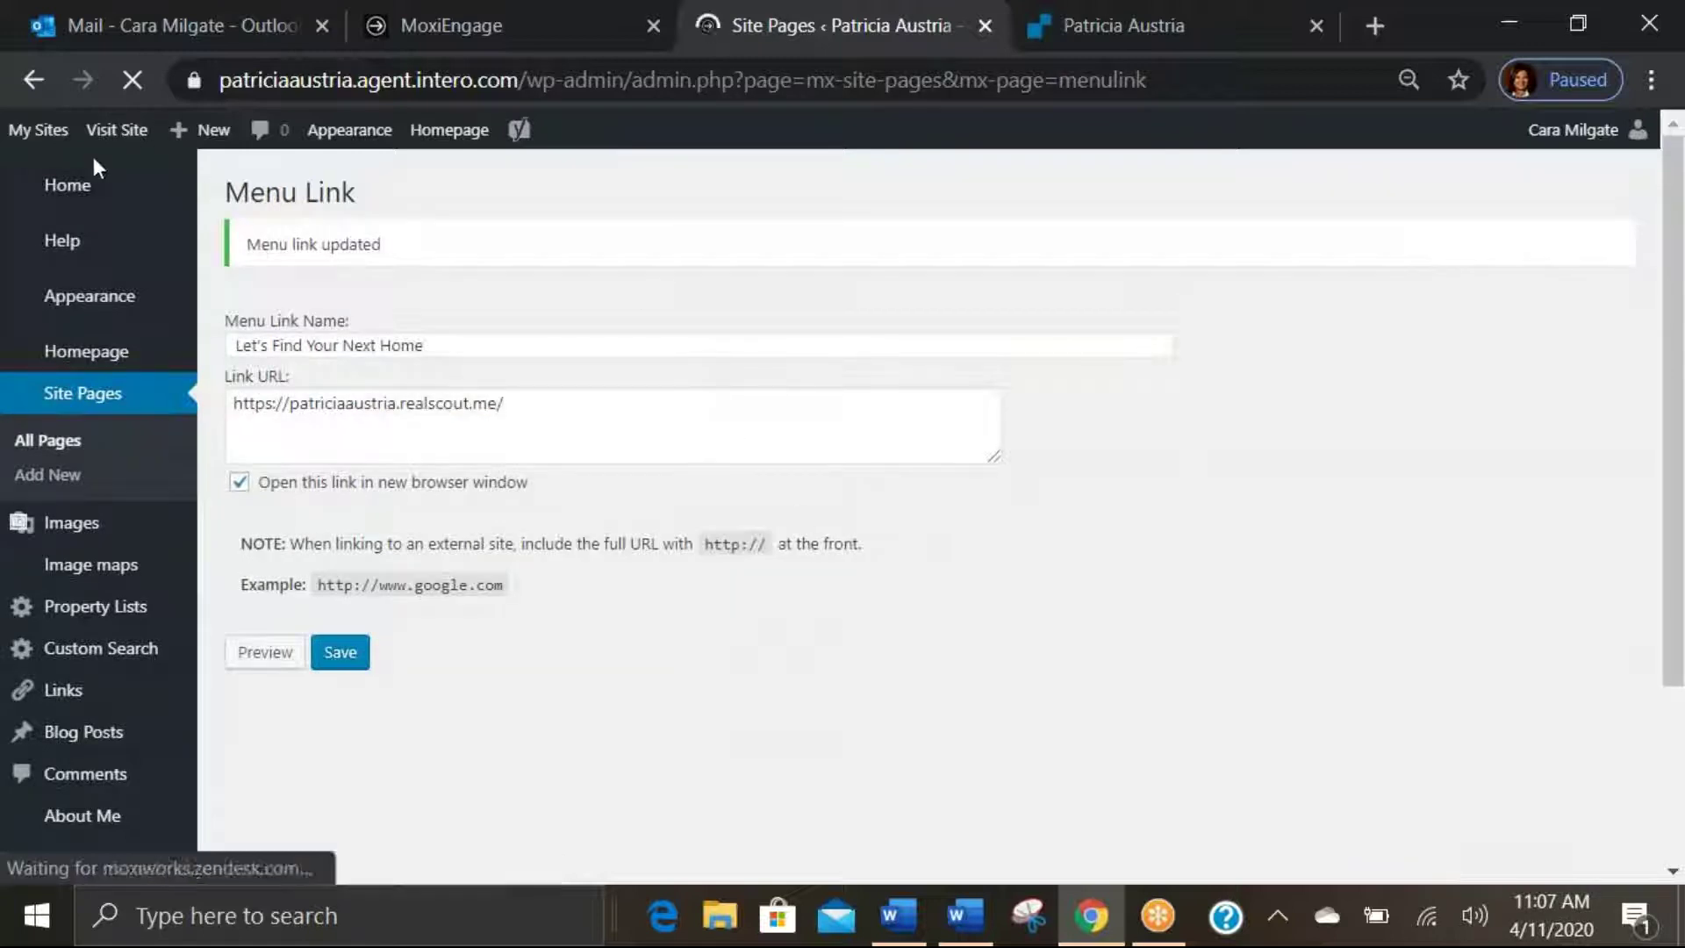
left_click(116, 132)
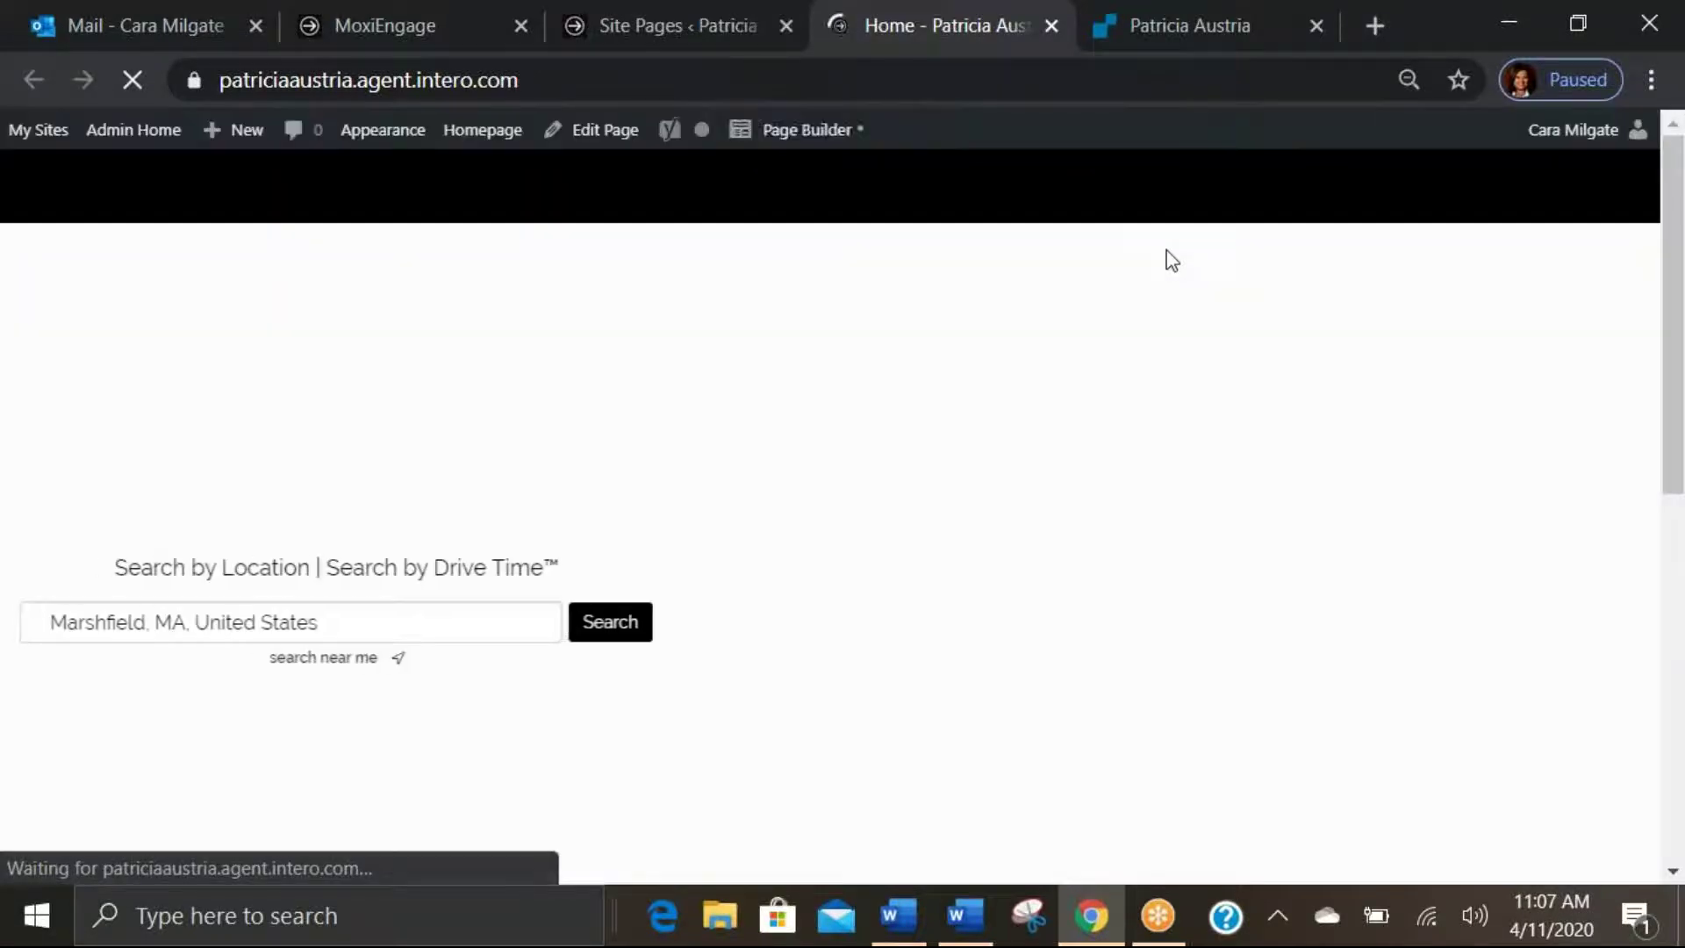
mouse_move(1576, 172)
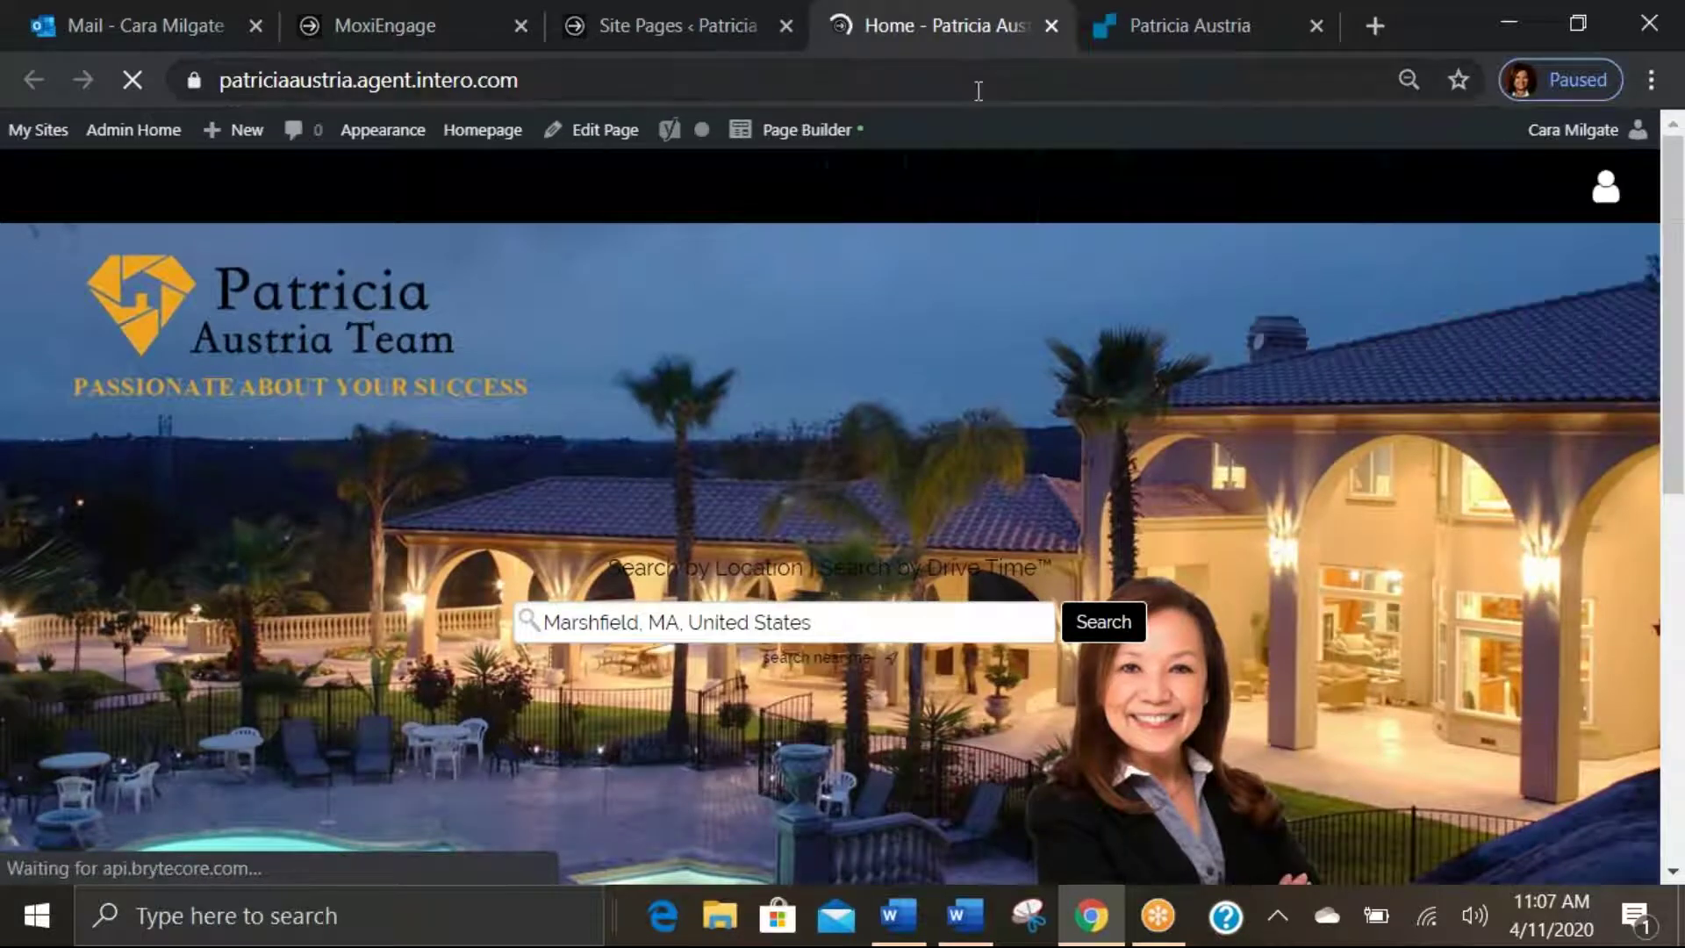
left_click(640, 28)
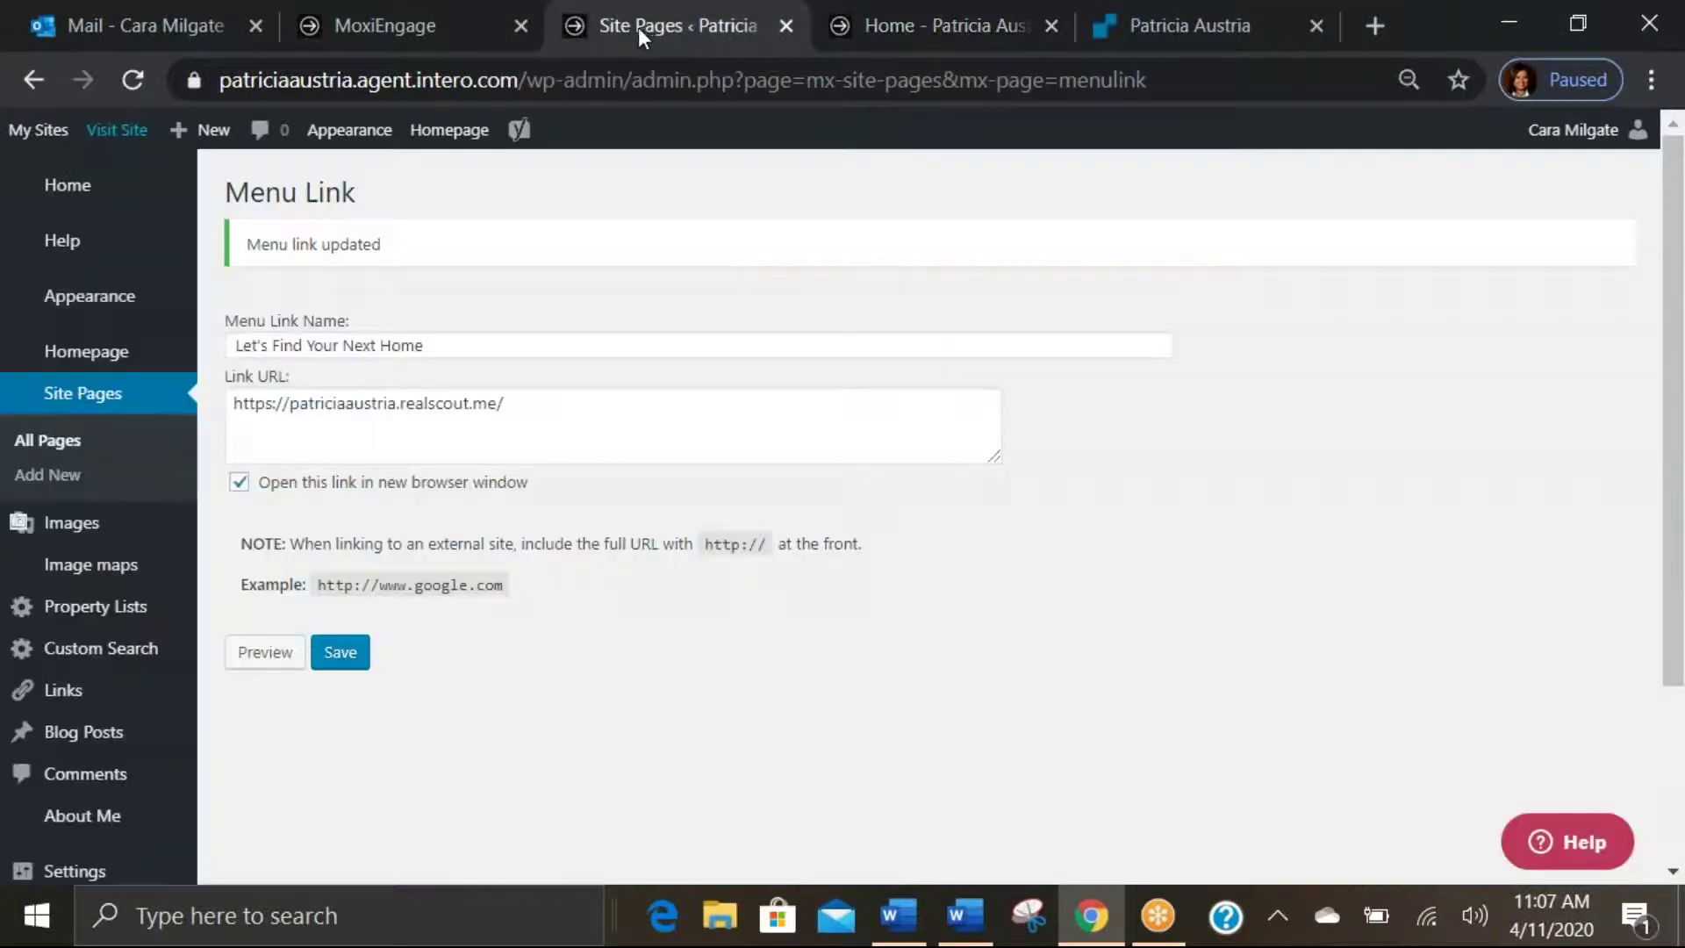
In the list of all site pages, nest the "Let's Find Your Next Home" menu link under Buy, directly below Buyer's Corner.
left_click(61, 406)
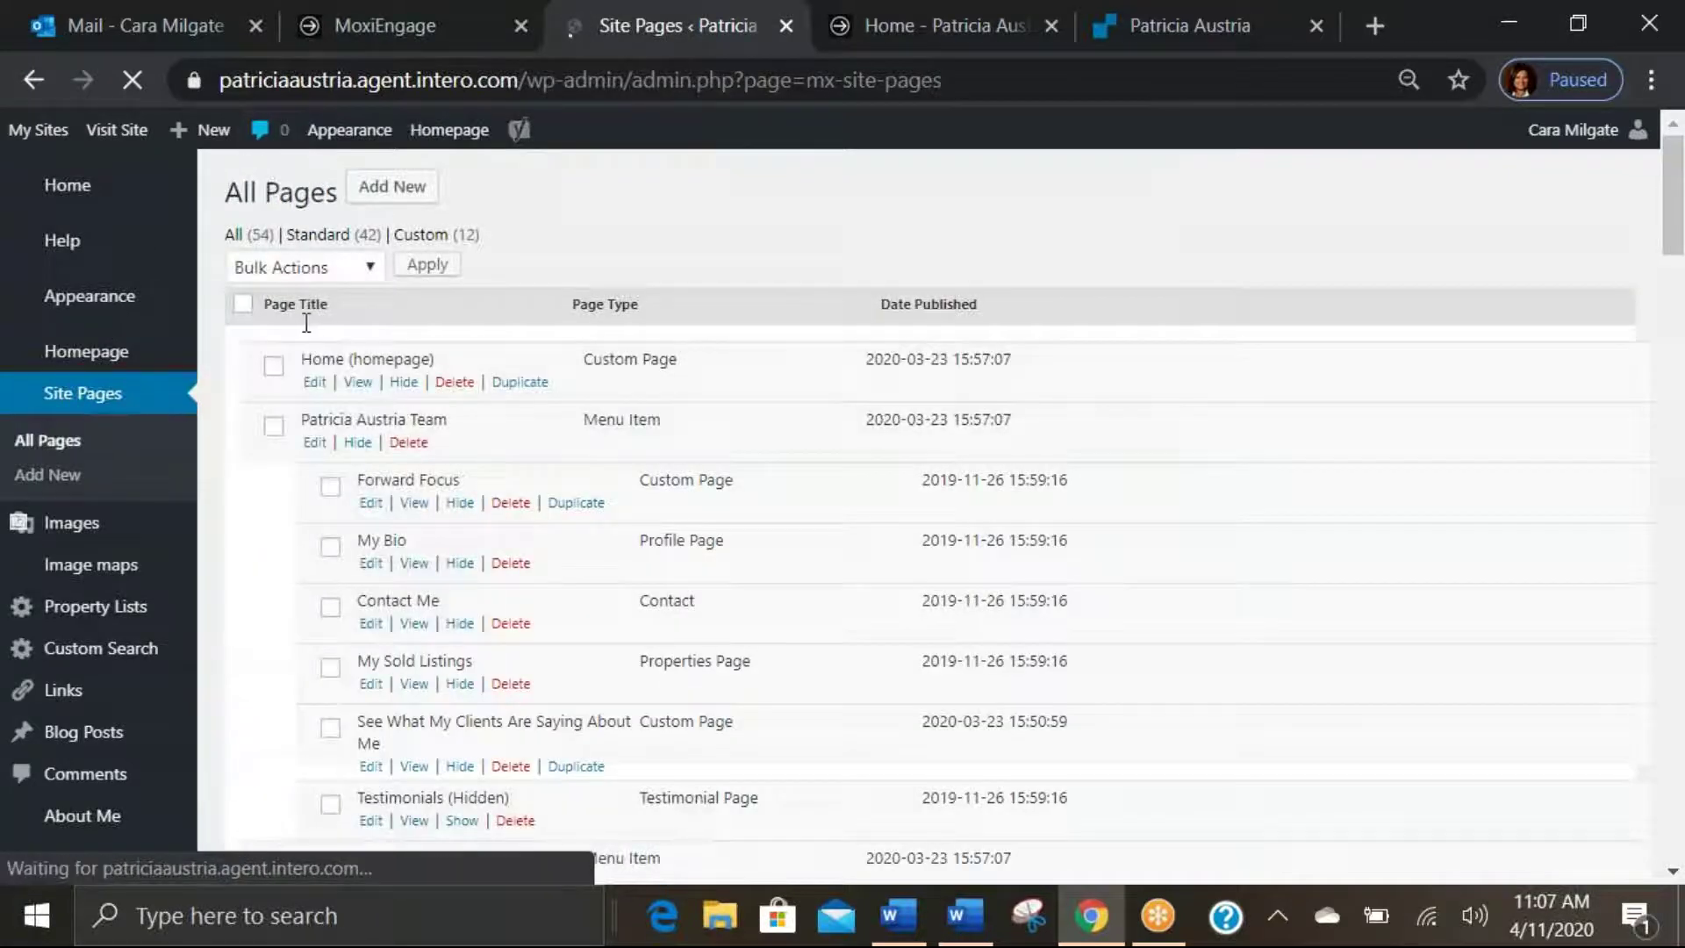
scroll(530, 681, "down", 20)
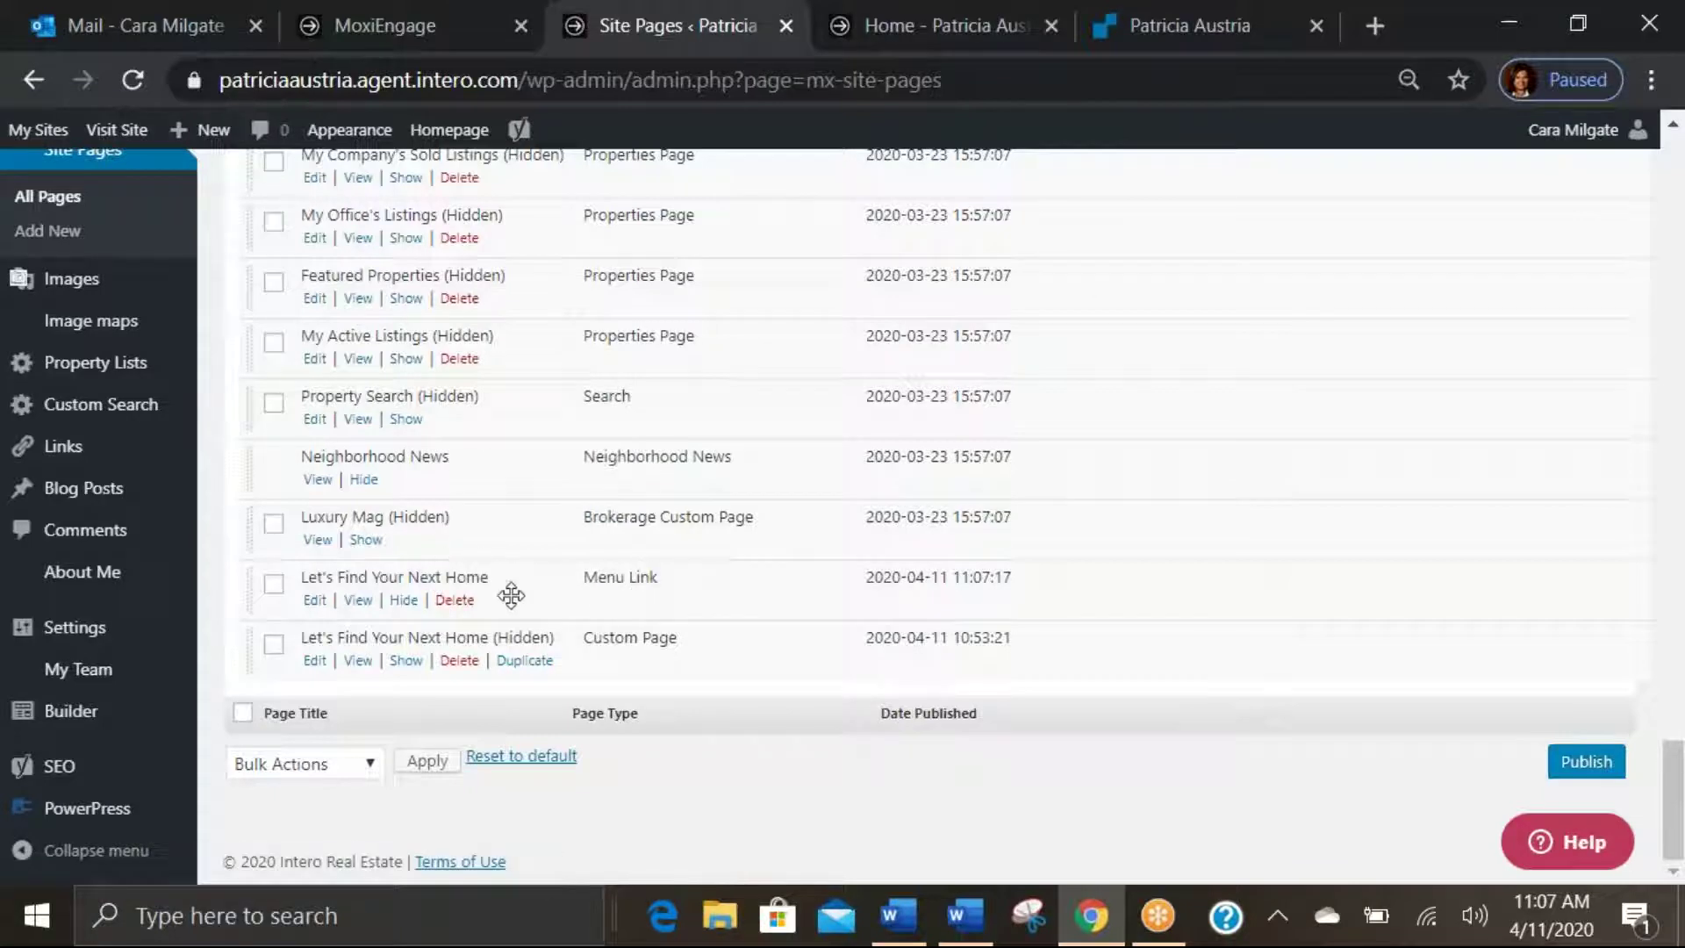
left_click_drag(512, 530, 527, 606)
Place Financial Calculators below "Personalize Your Own Home Search" in the Buy section and publish the page order.
left_click_drag(511, 735, 509, 685)
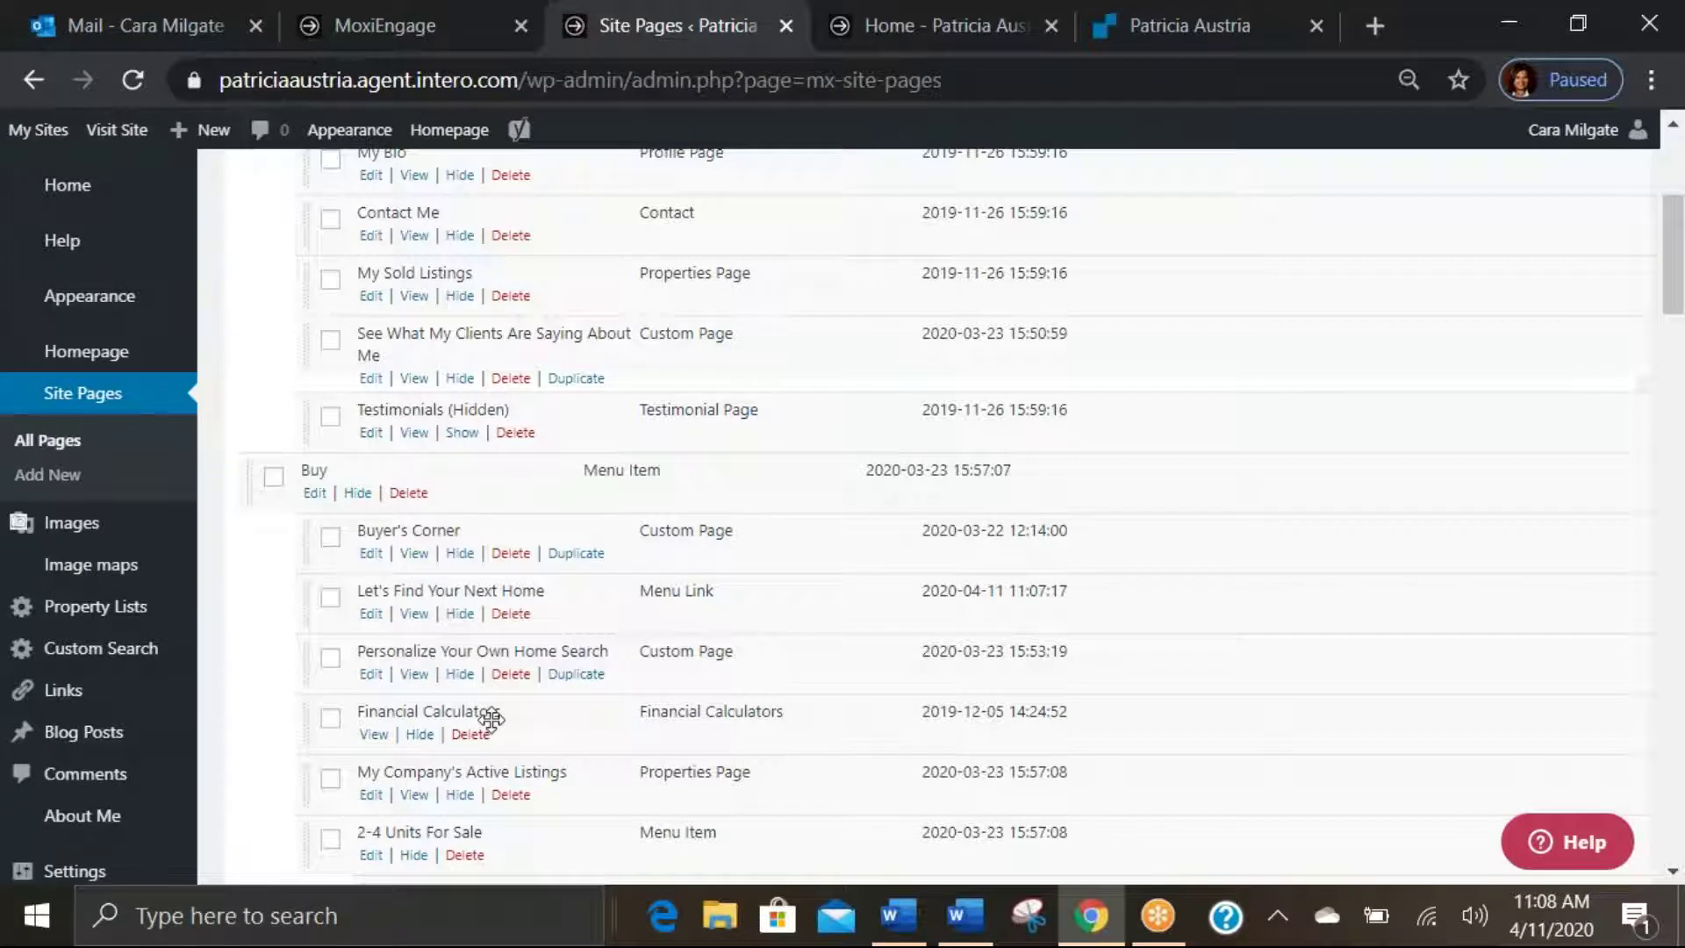
scroll(549, 722, "down", 2)
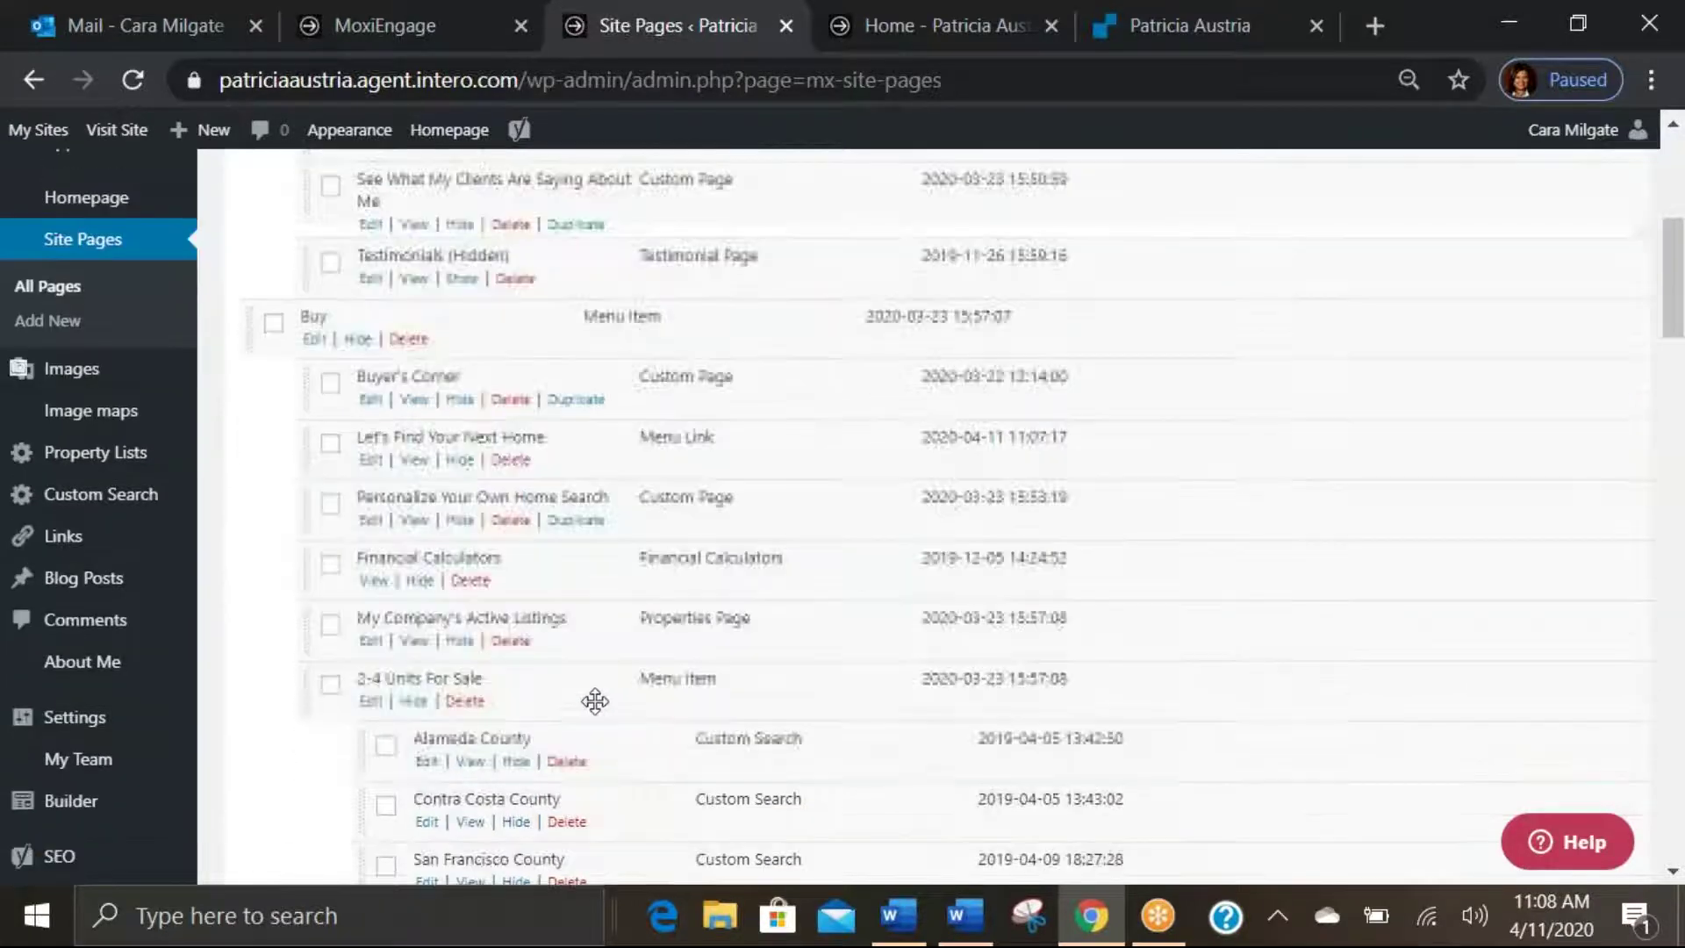
mouse_move(546, 570)
left_mouse_down()
mouse_move(527, 734)
mouse_move(526, 562)
left_mouse_up()
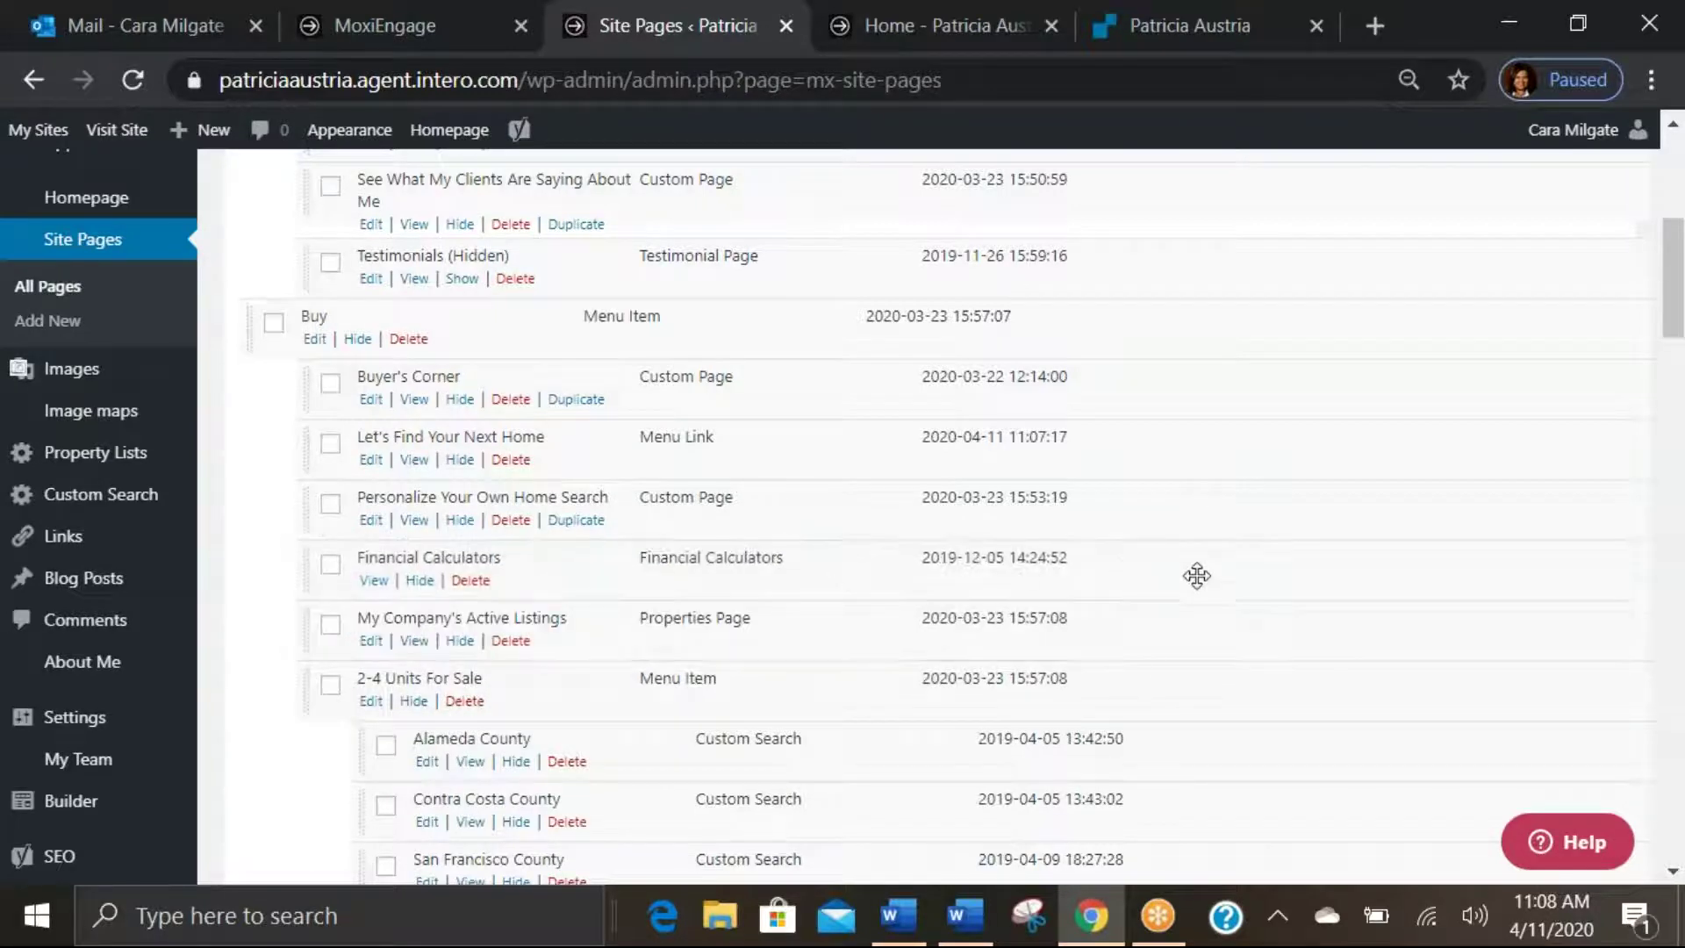
scroll(1276, 606, "down", 10)
scroll(640, 655, "down", 15)
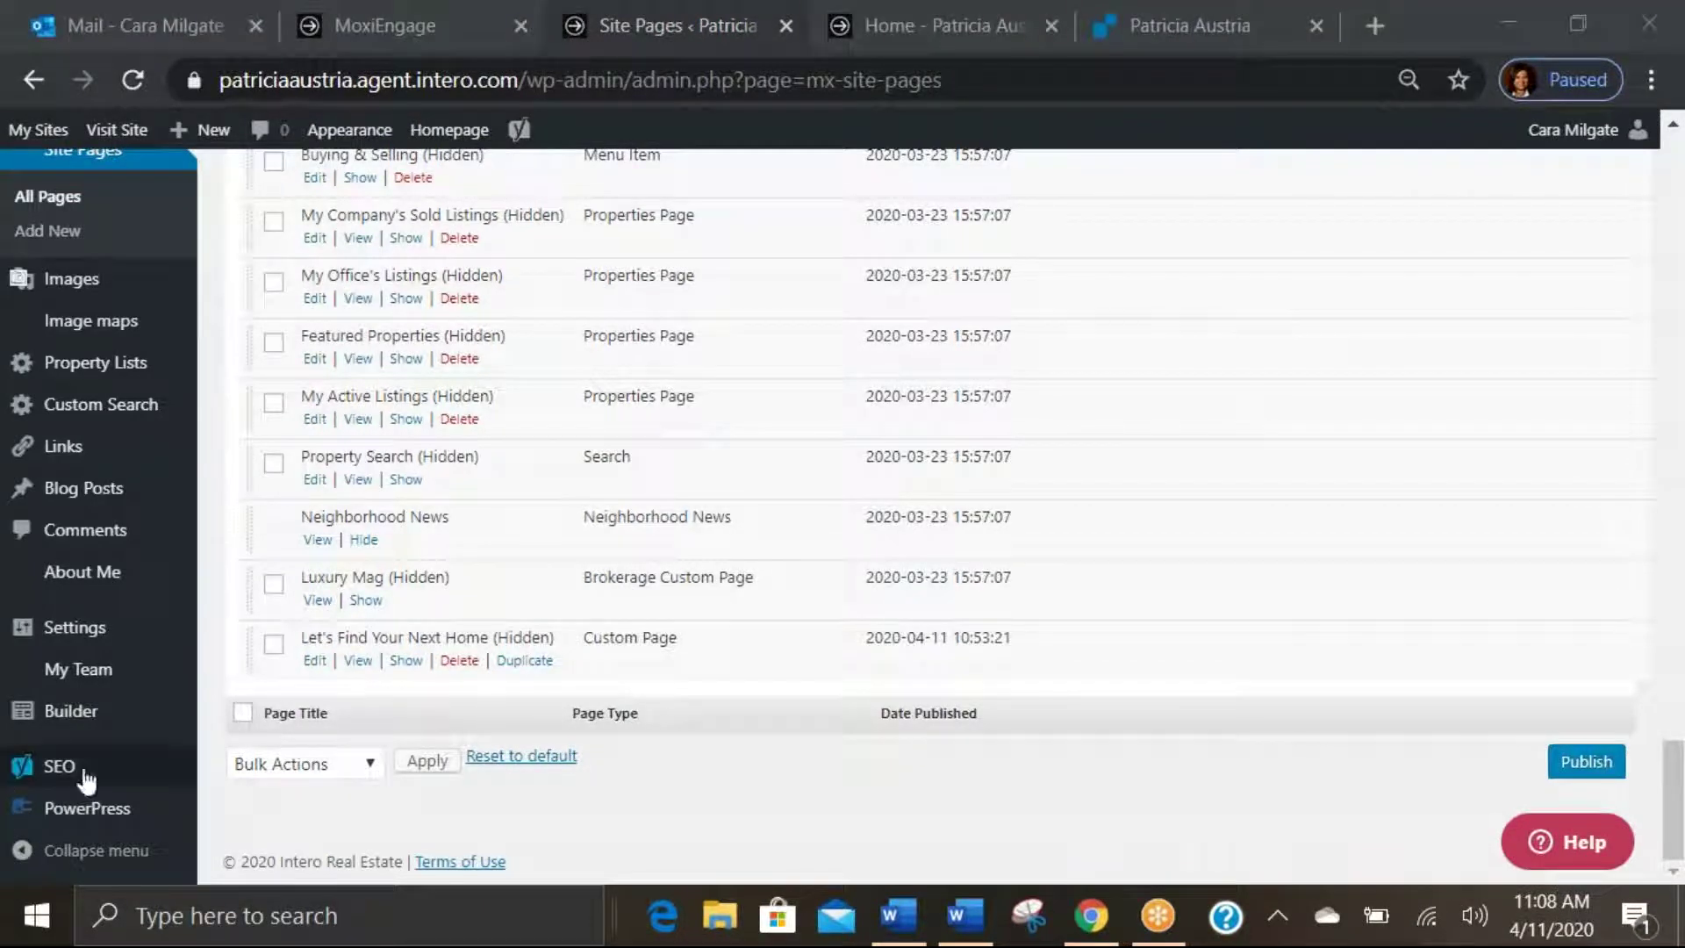
left_click(1574, 768)
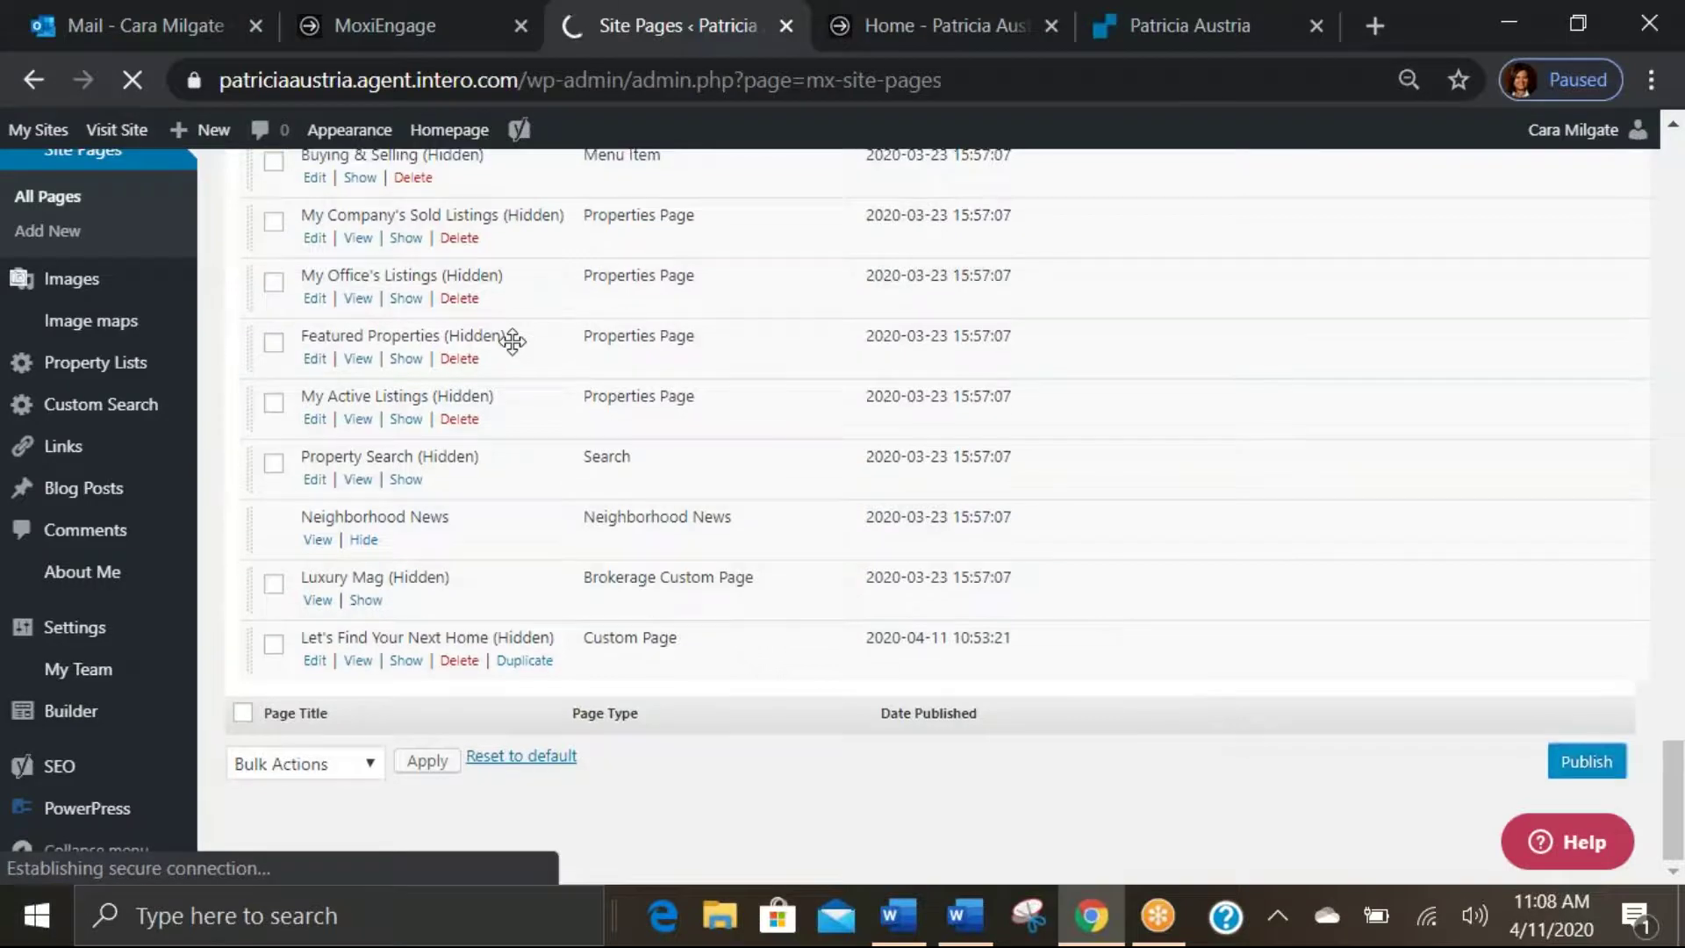
Open the live website from the site admin and close the old homepage and RealScout tabs.
scroll(517, 347, "up", 15)
scroll(525, 351, "up", 10)
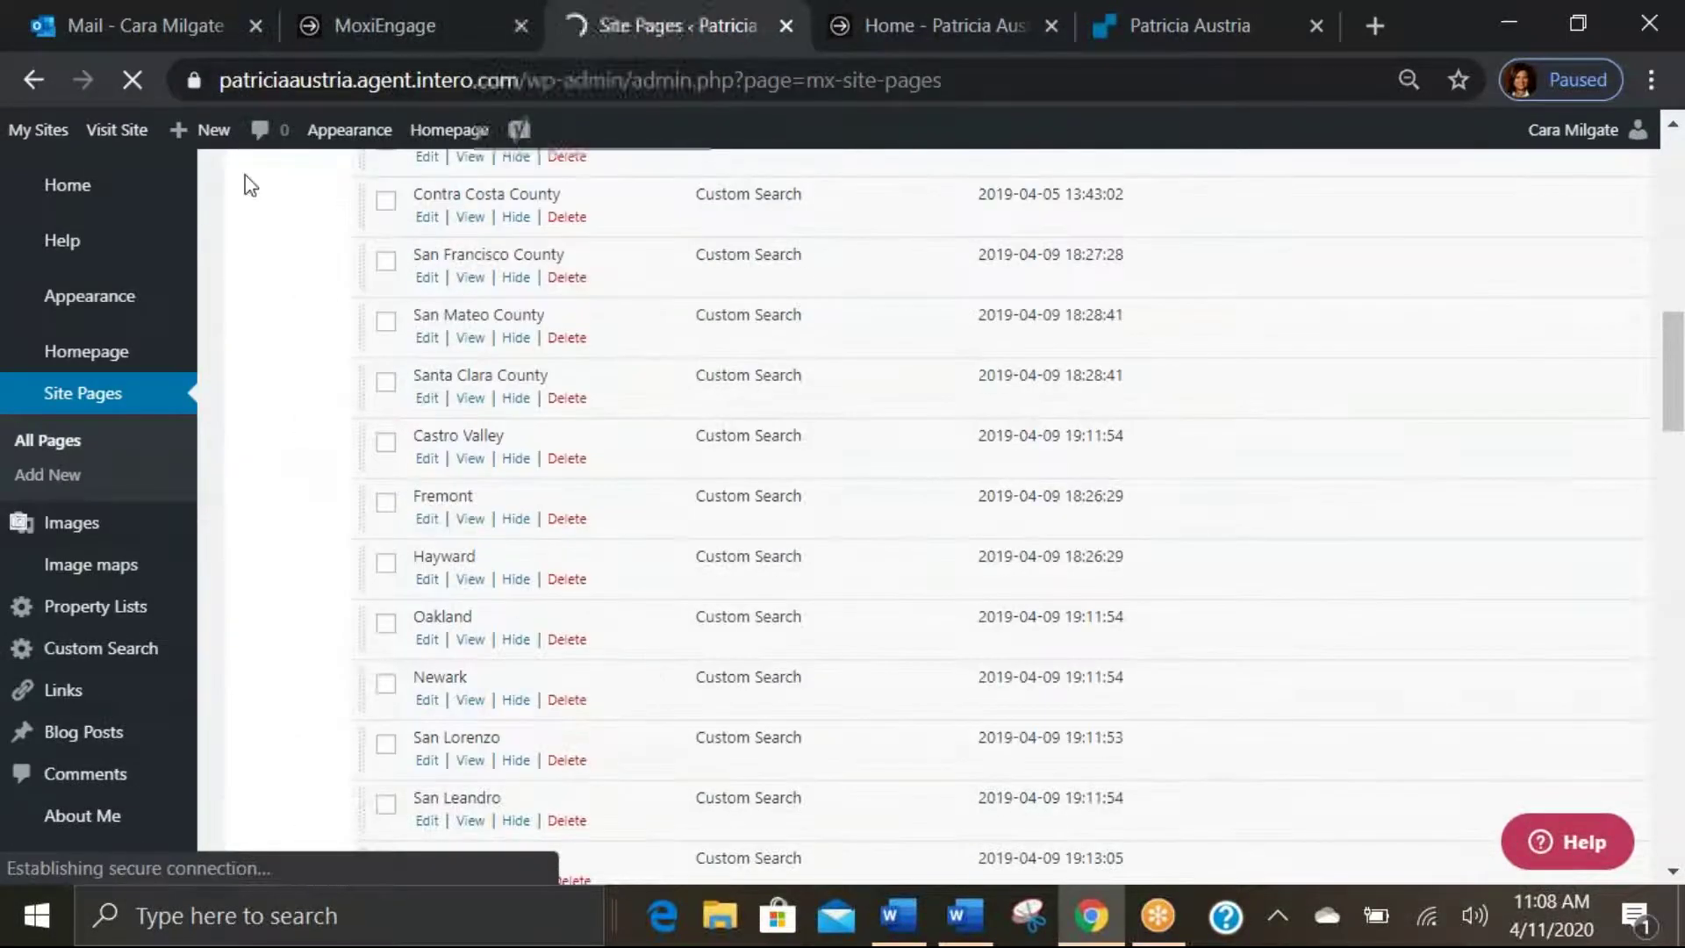
scroll(339, 278, "up", 7)
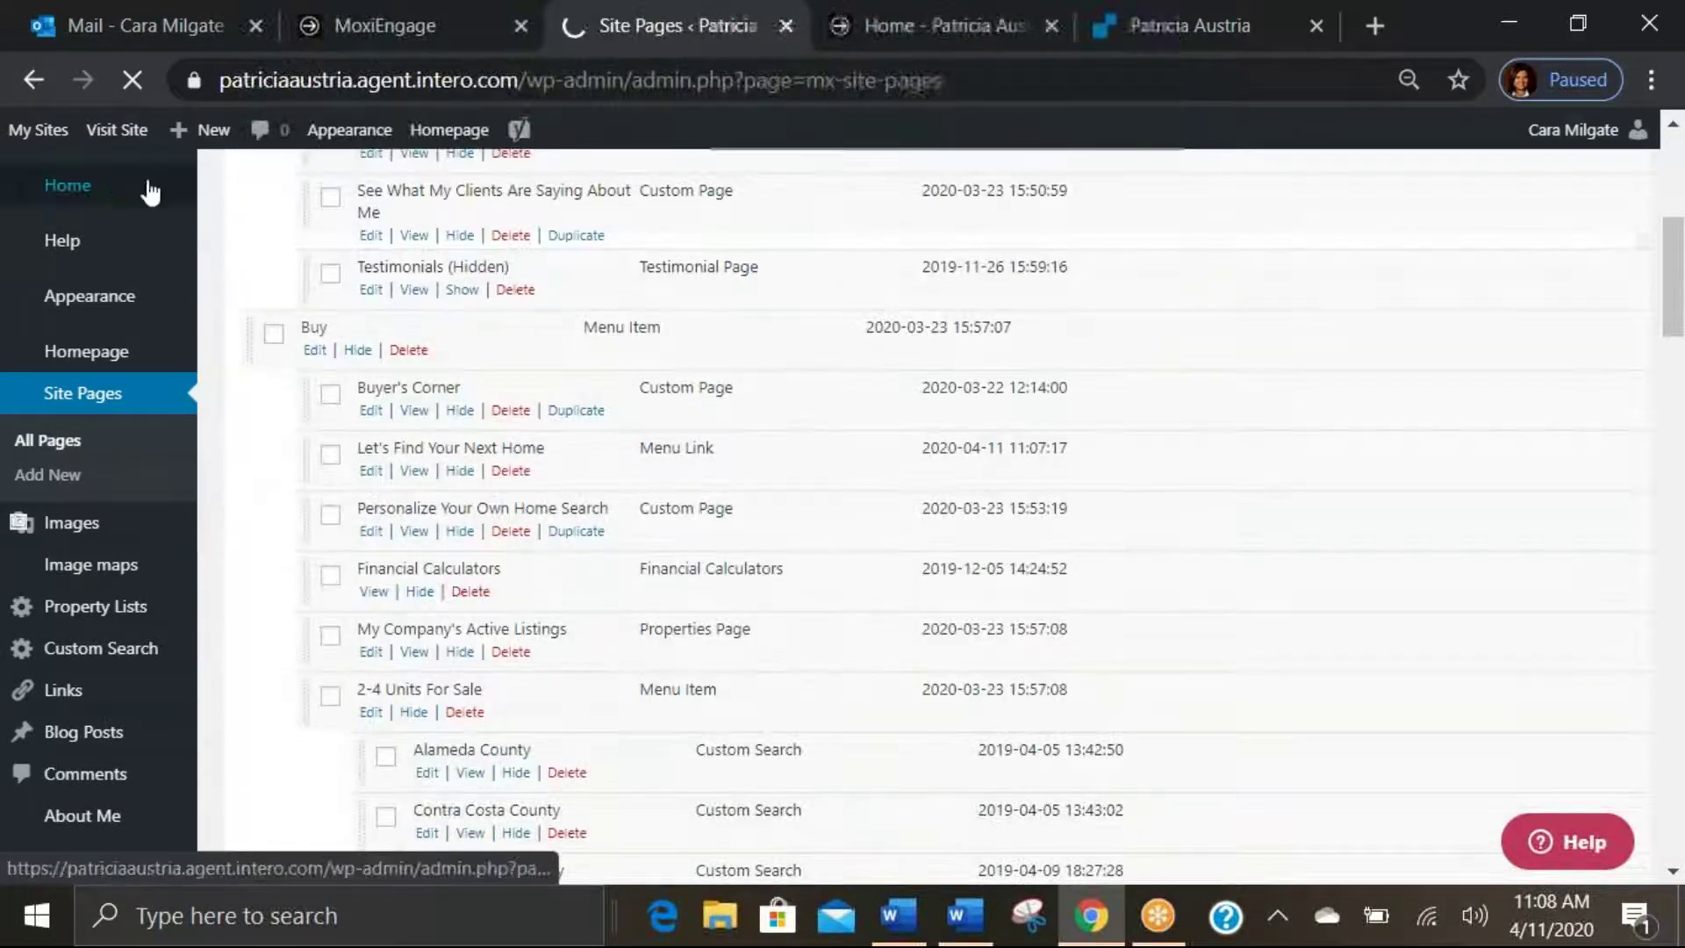
left_click(134, 128)
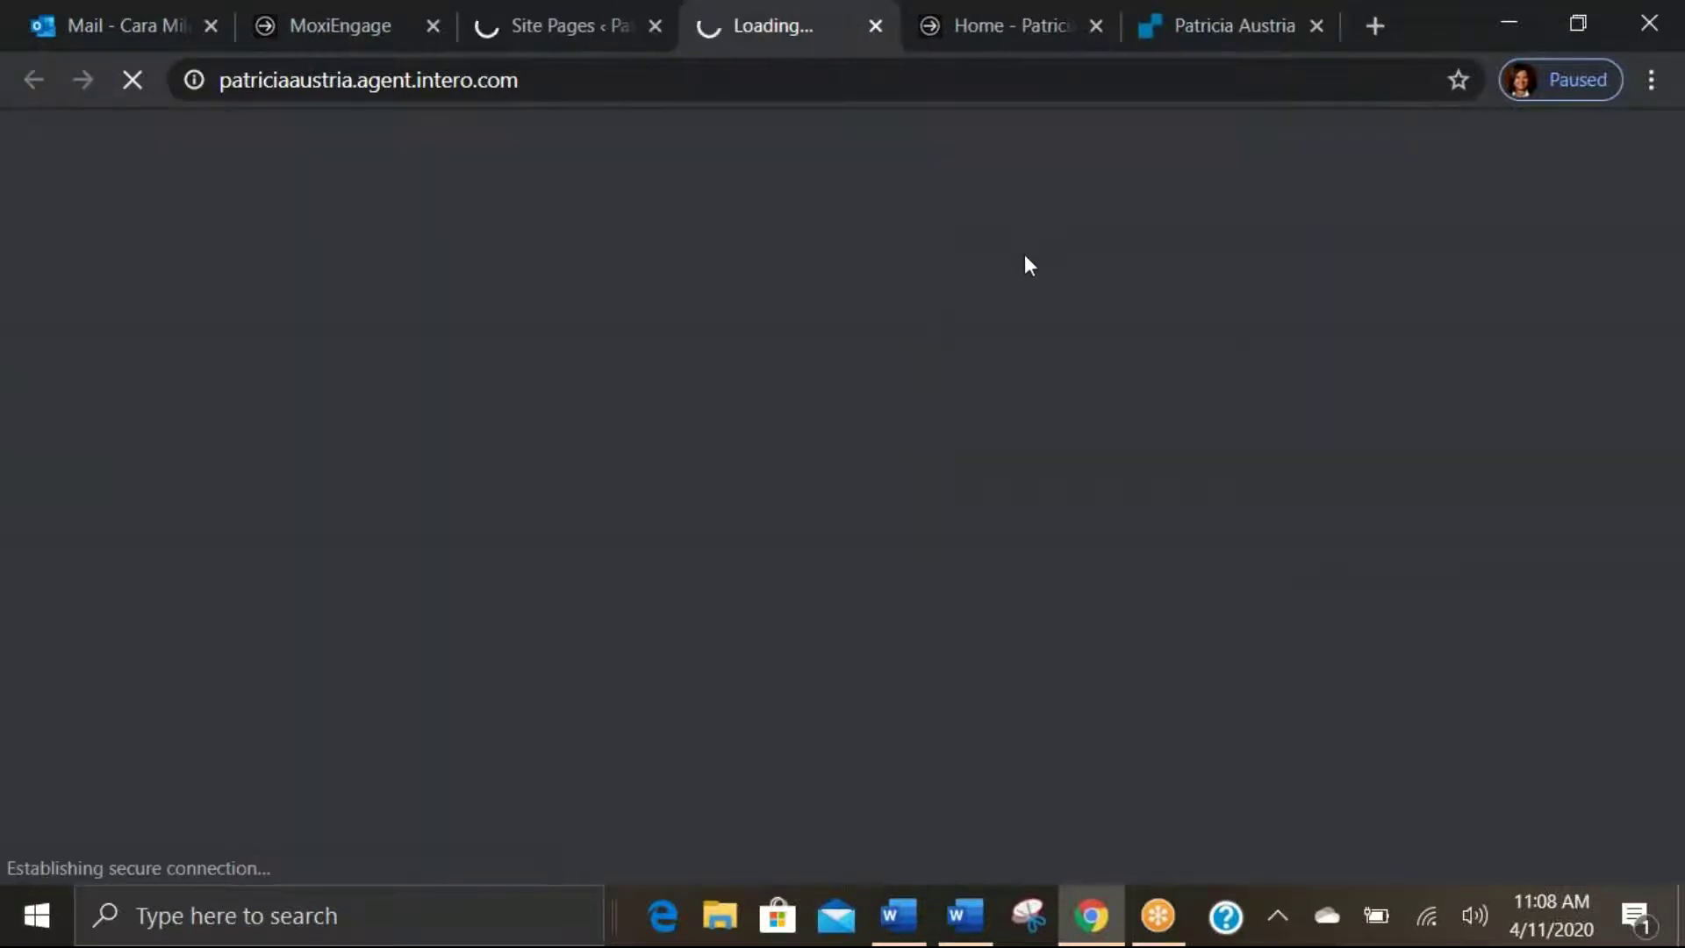
left_click(1018, 23)
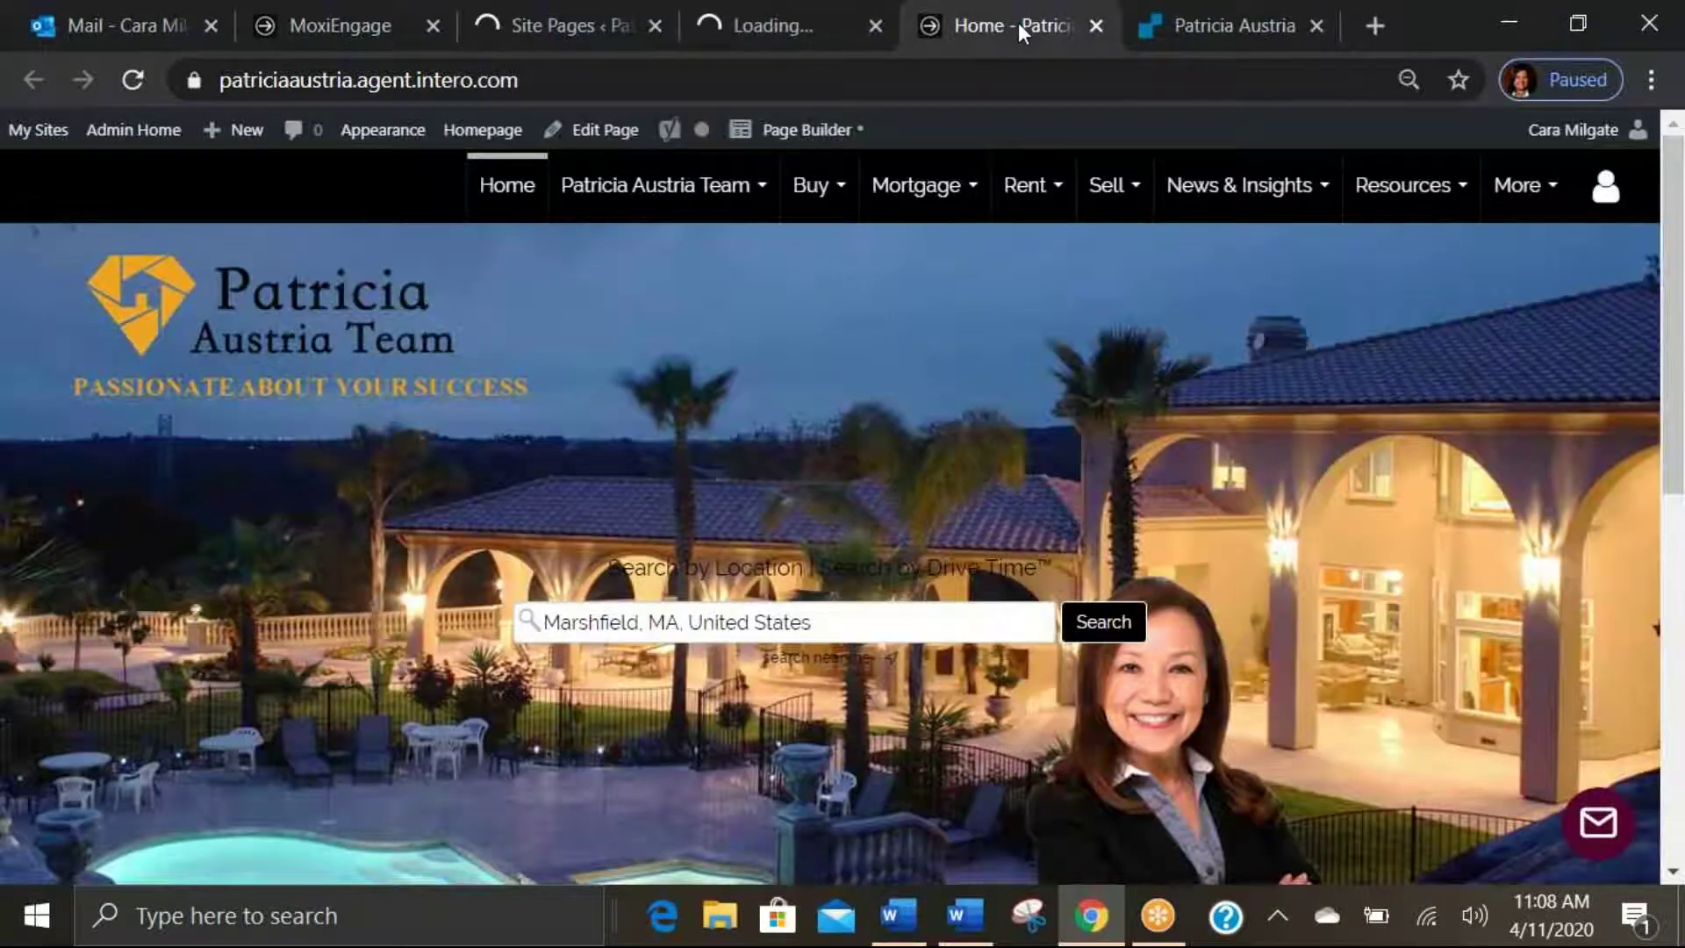
left_click(1098, 24)
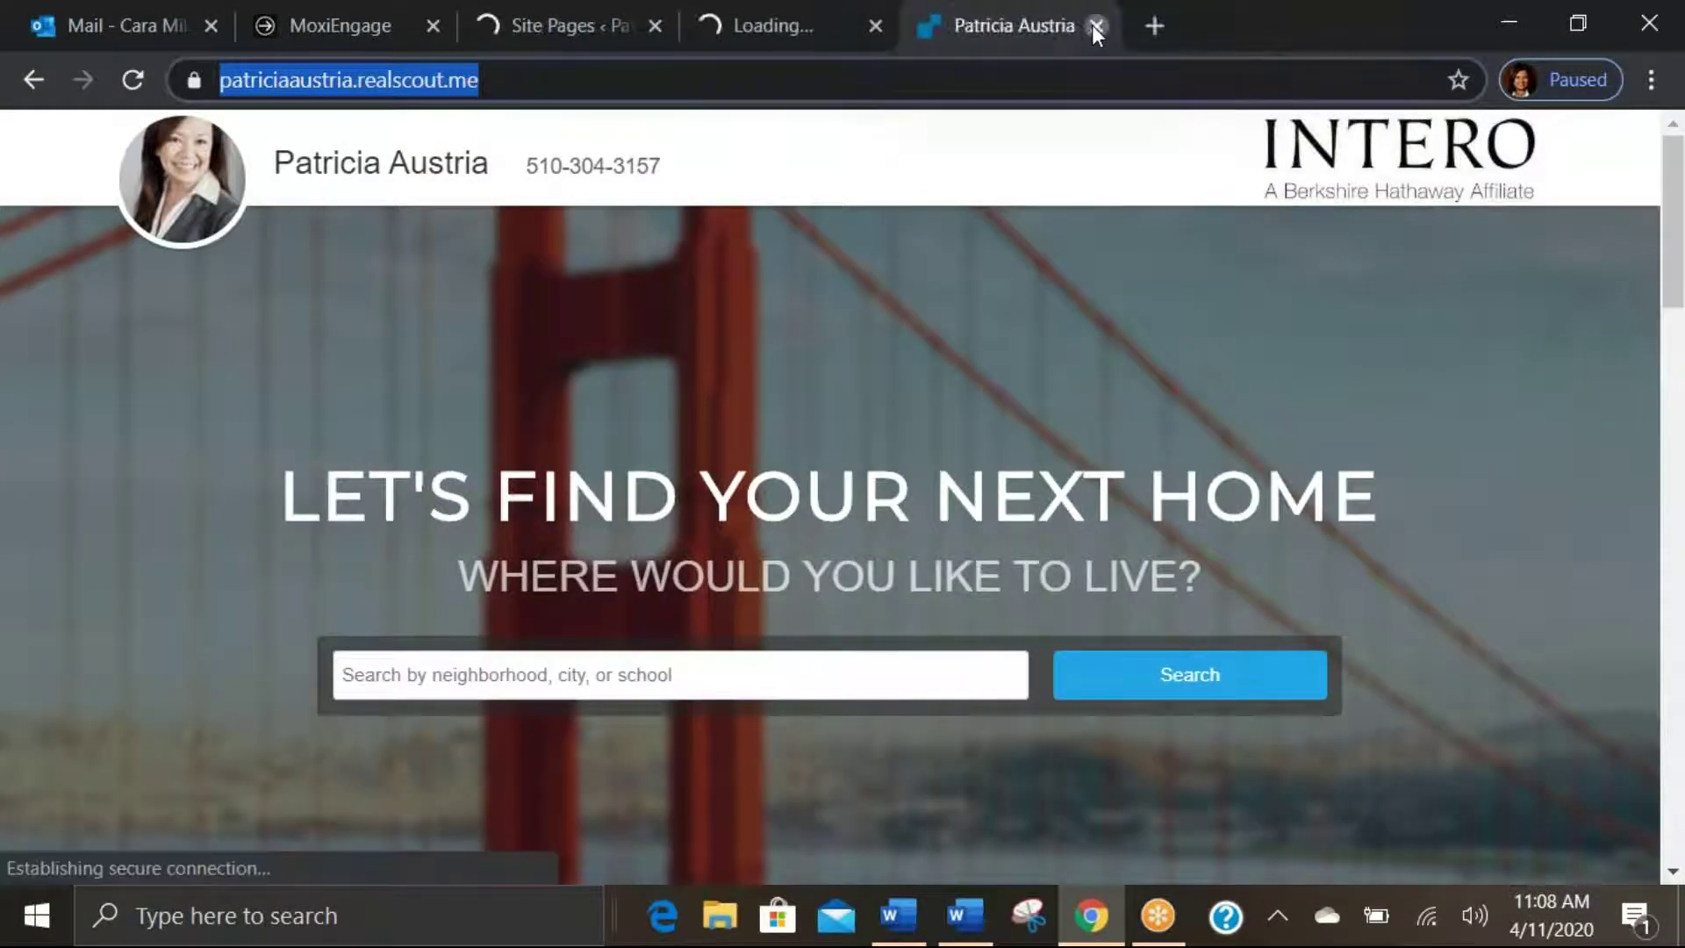
left_click(1097, 26)
Check the live site's Buy menu for the new link and compare it with the Buy section in the site pages list.
left_click(680, 22)
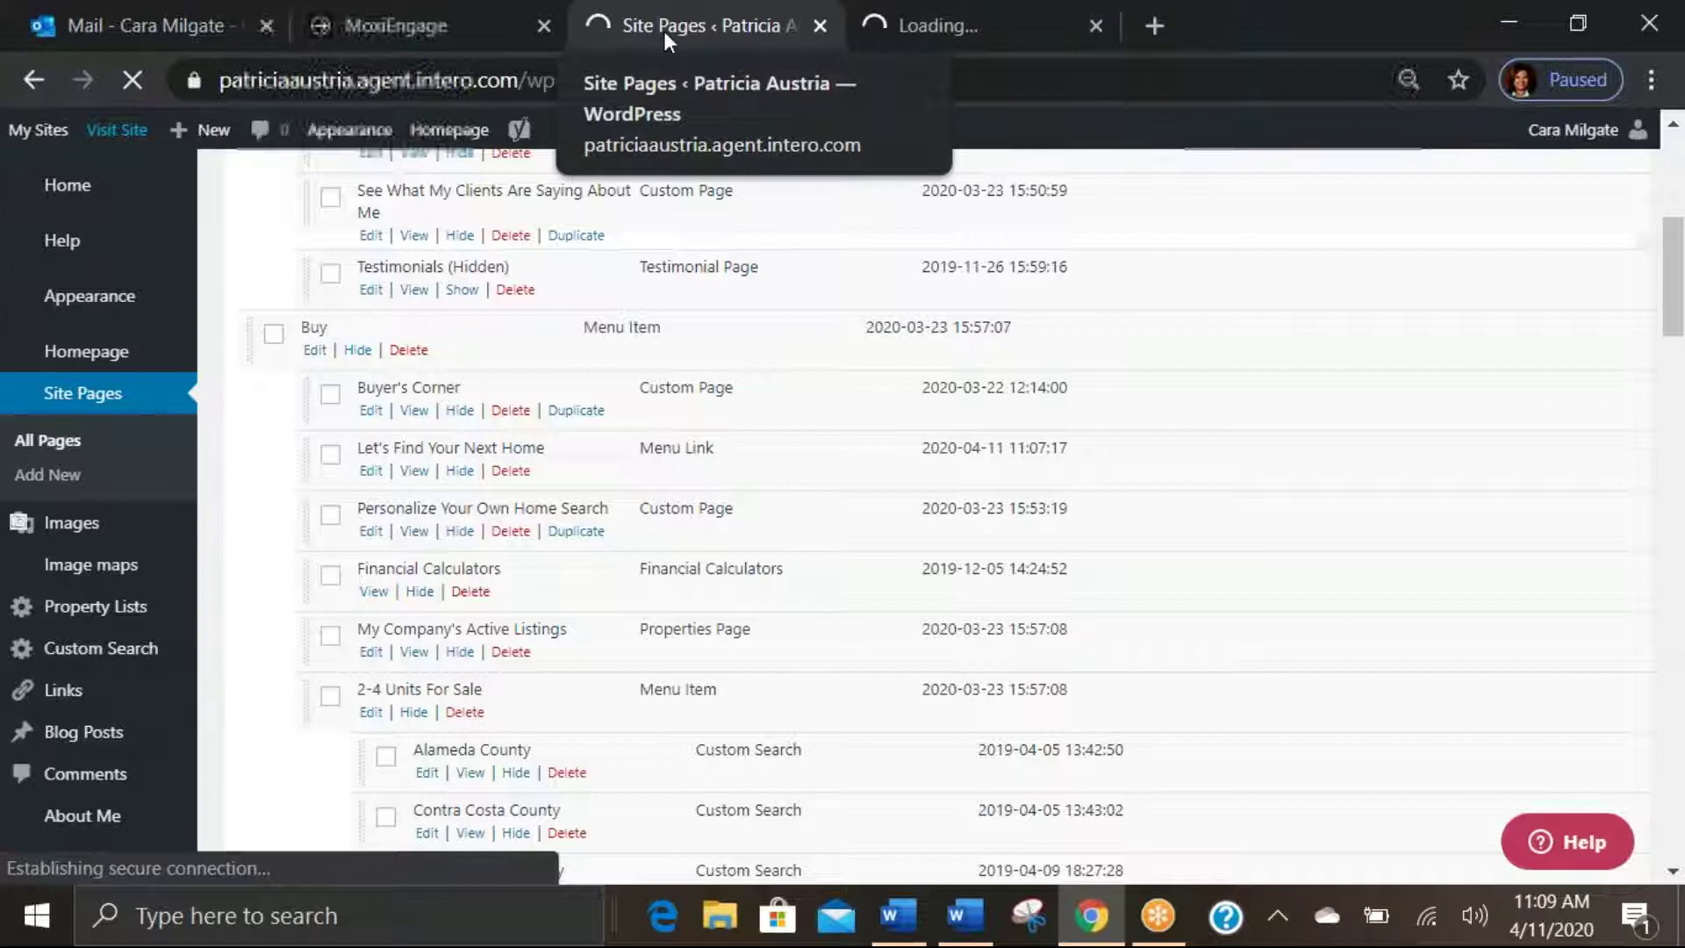
left_click(961, 32)
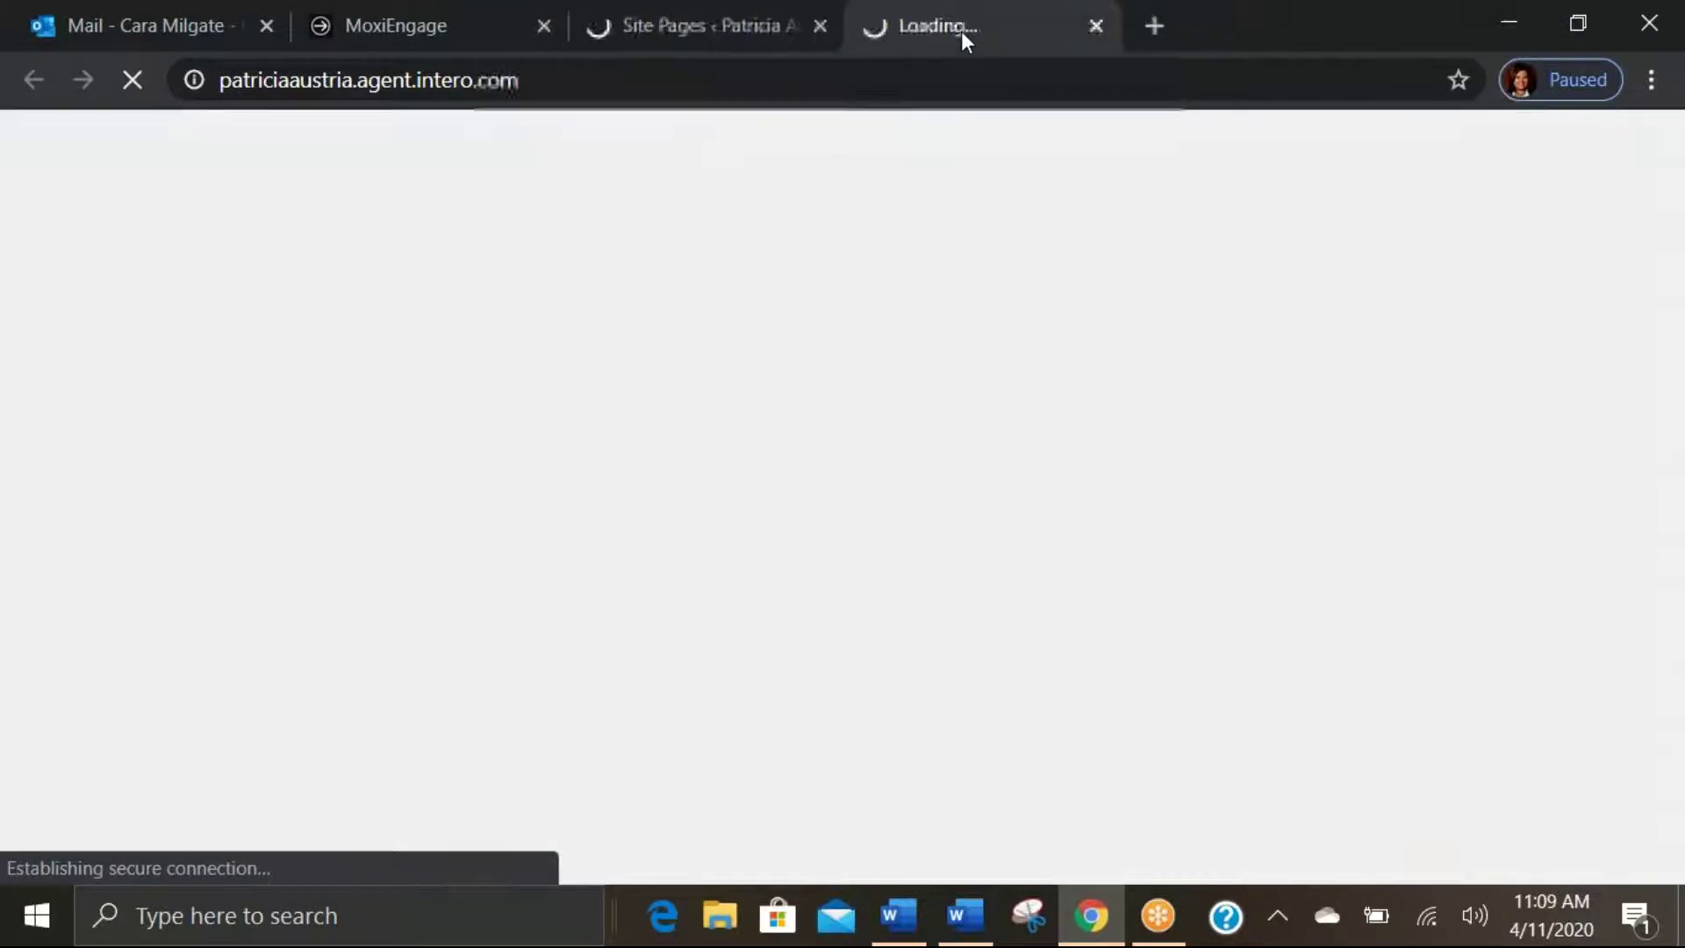
left_click(690, 30)
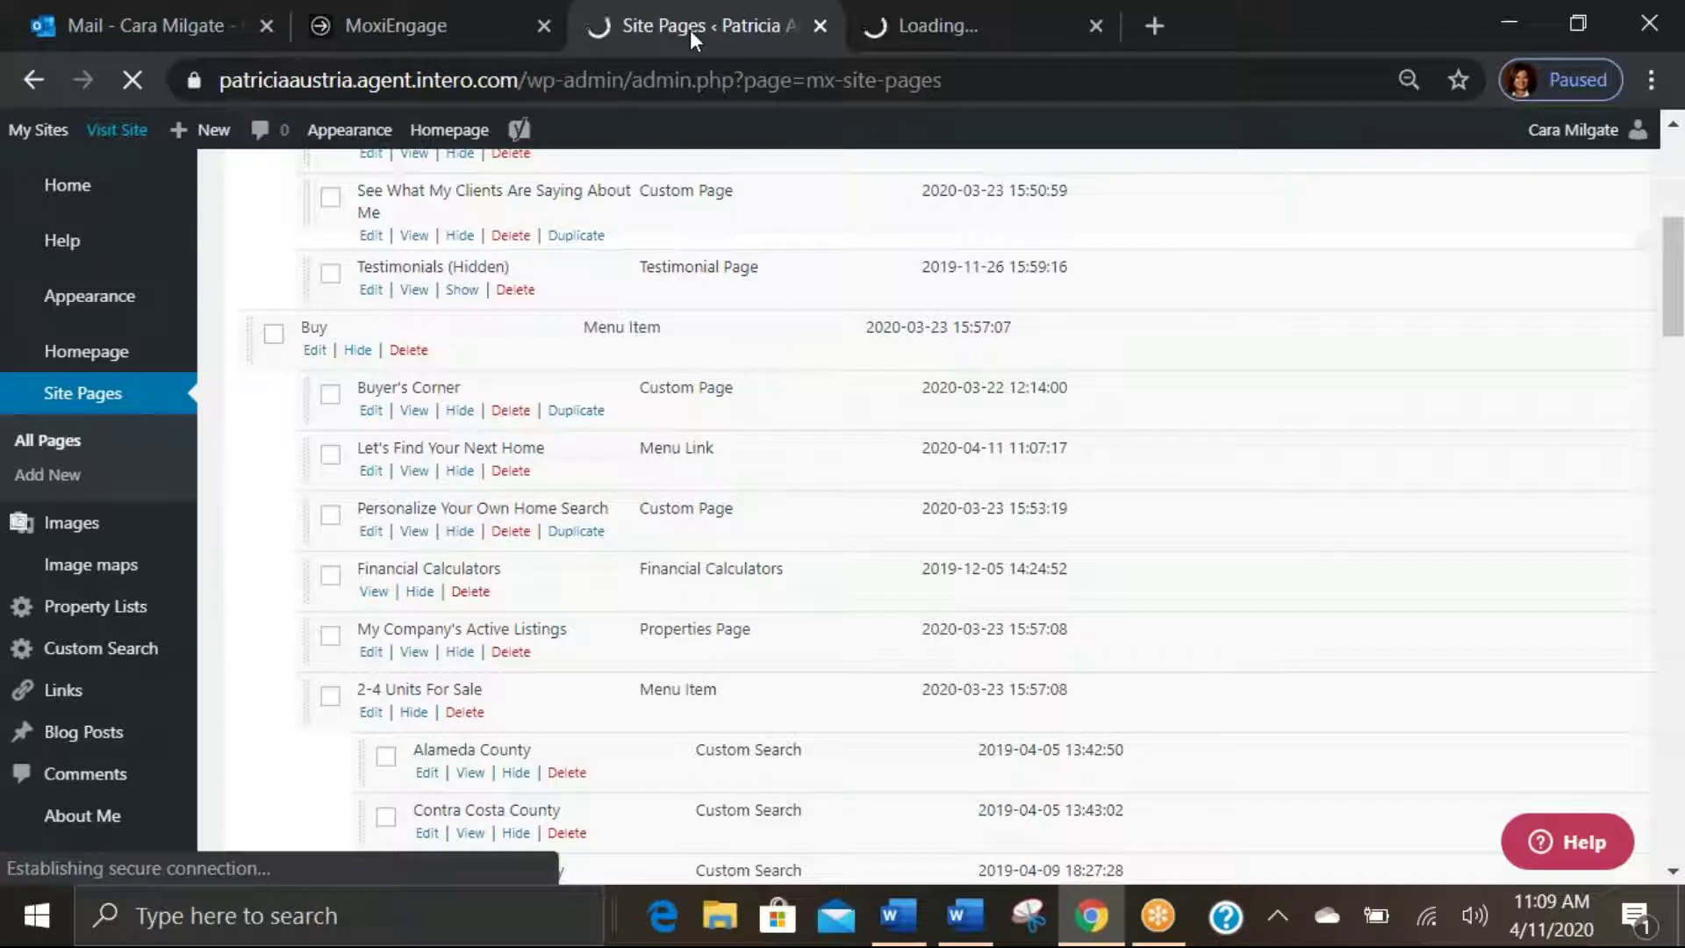
left_click(932, 19)
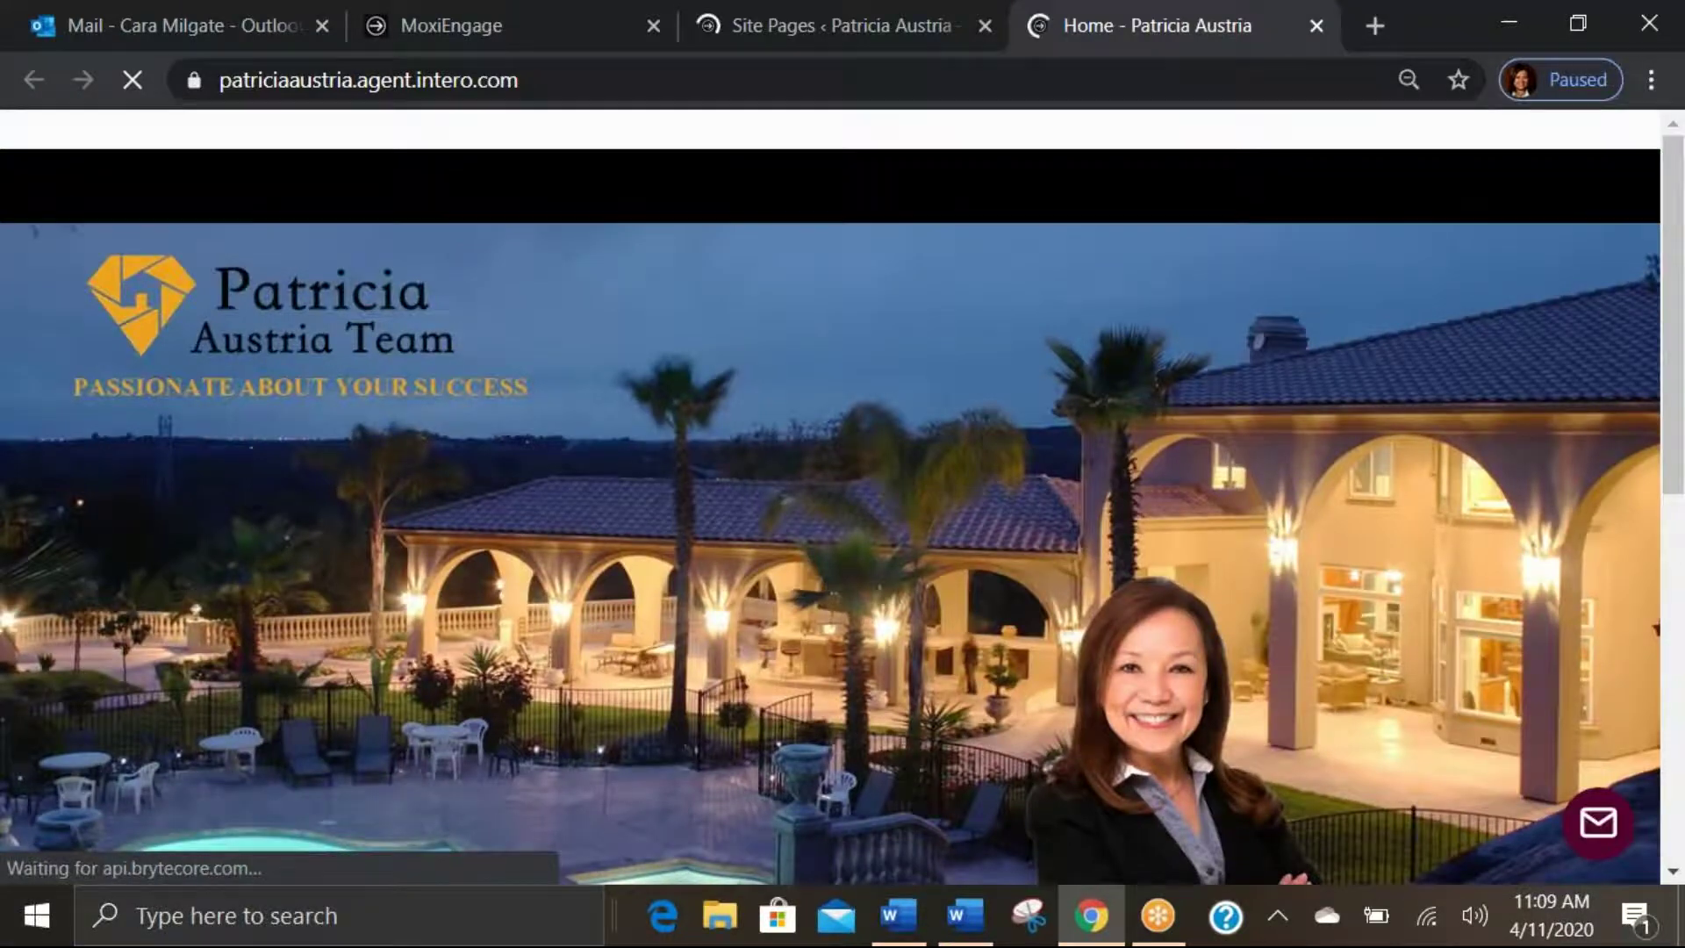
mouse_move(739, 198)
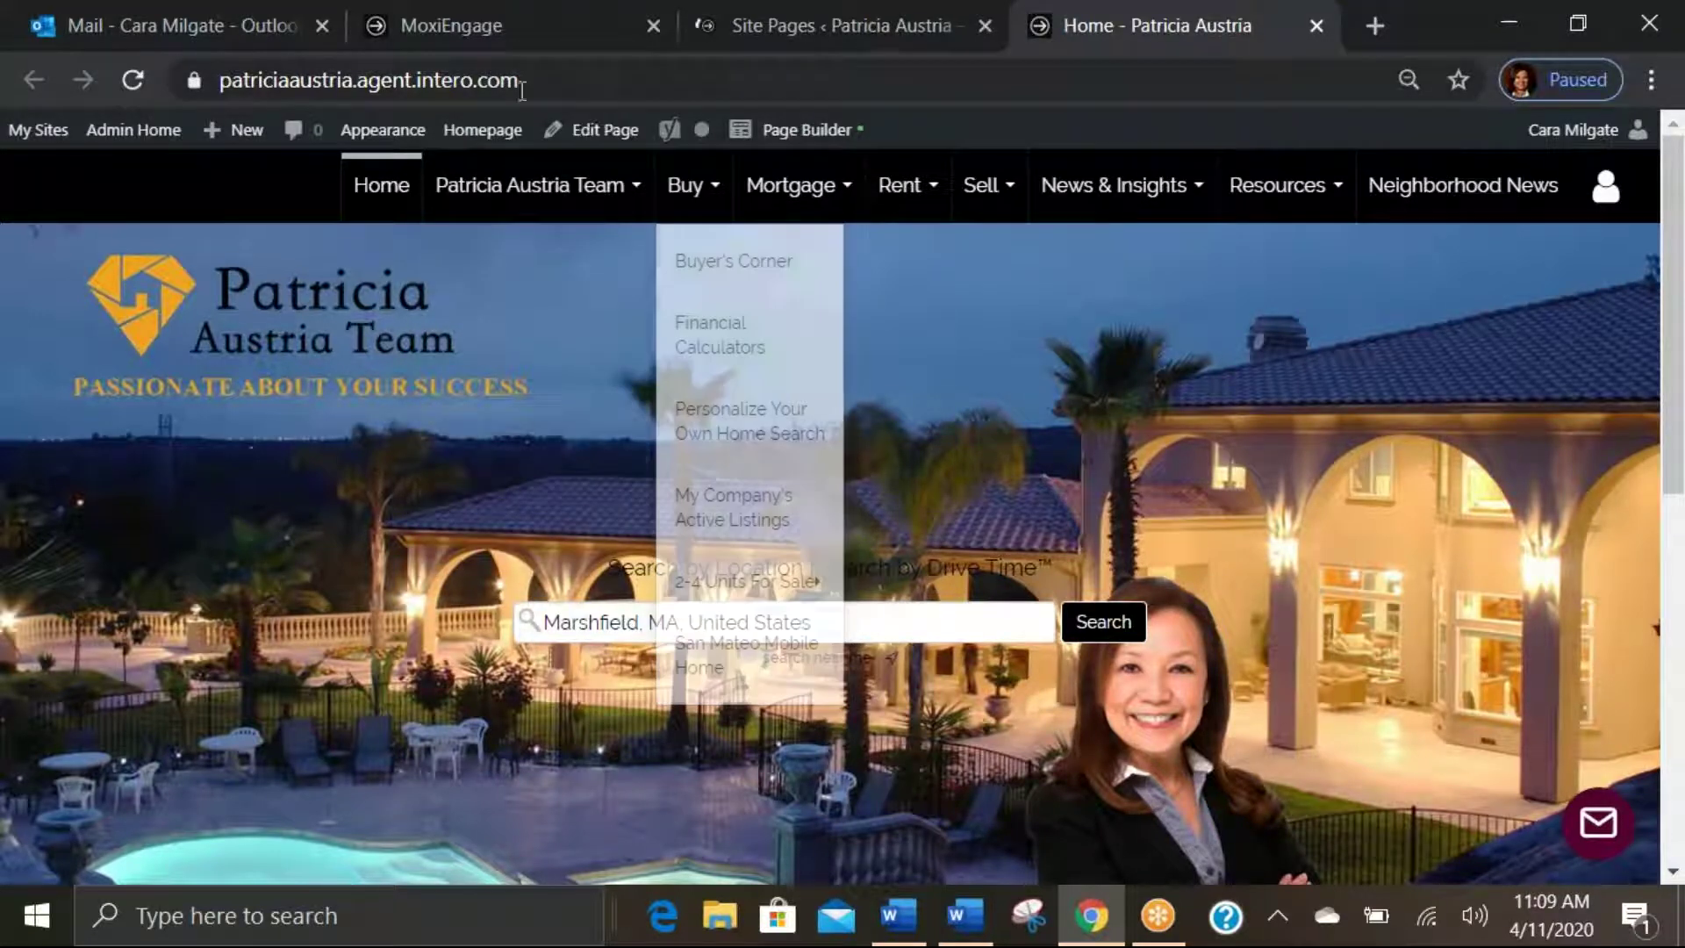
left_click(466, 28)
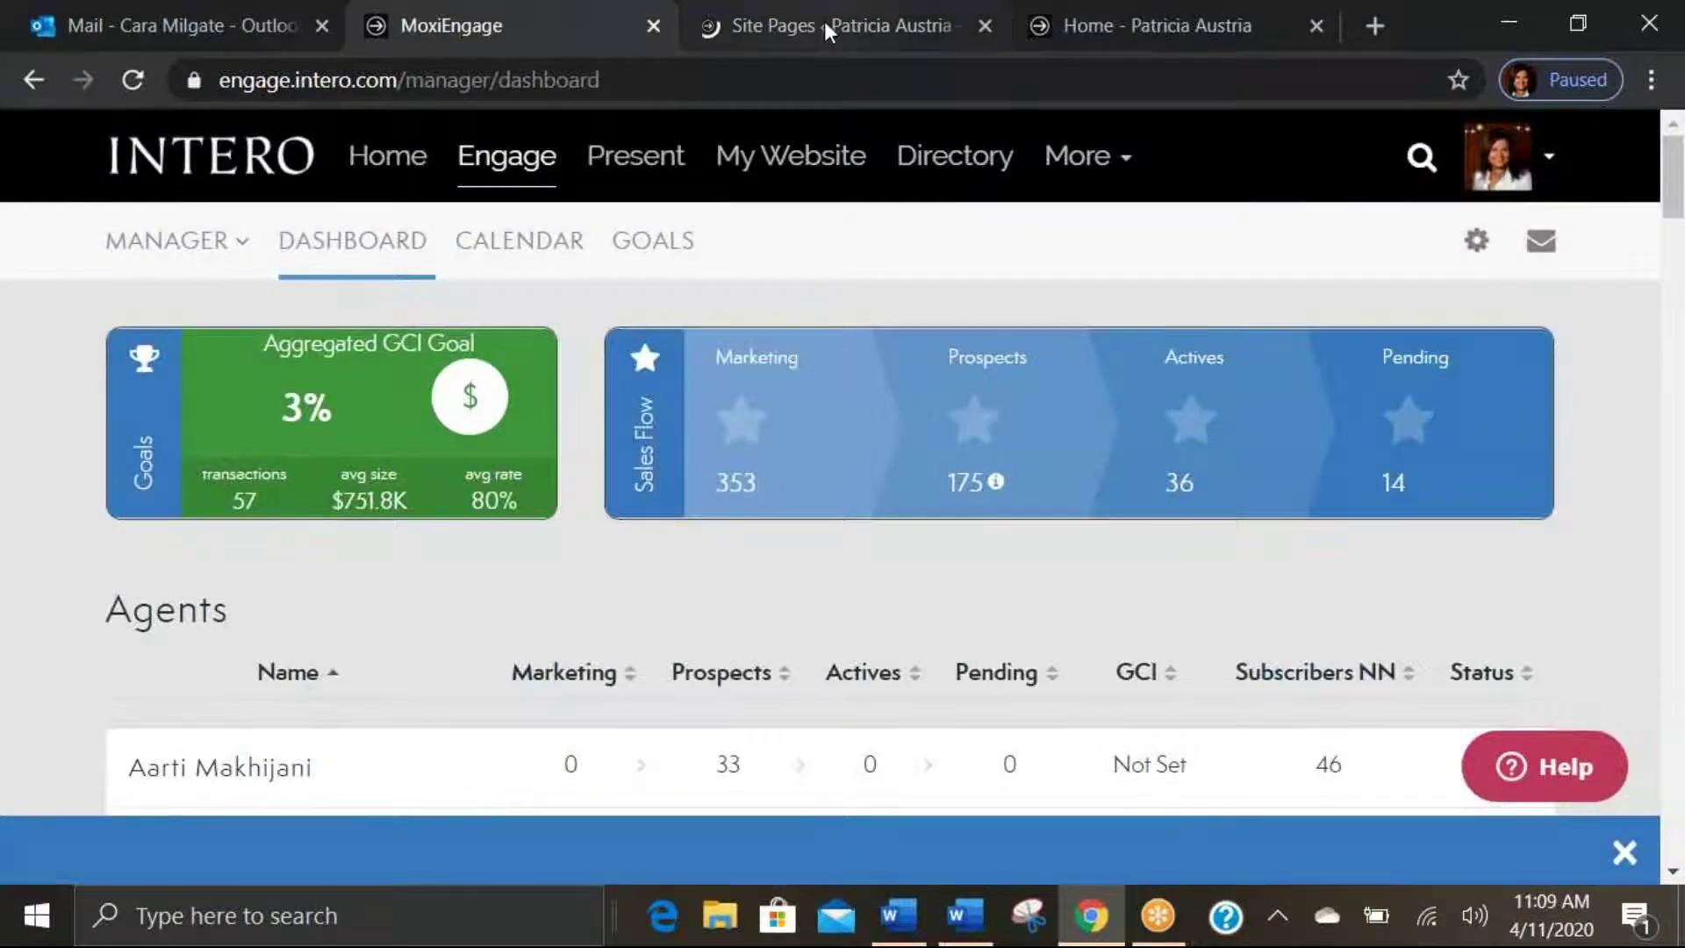
left_click(824, 21)
scroll(482, 673, "down", 2)
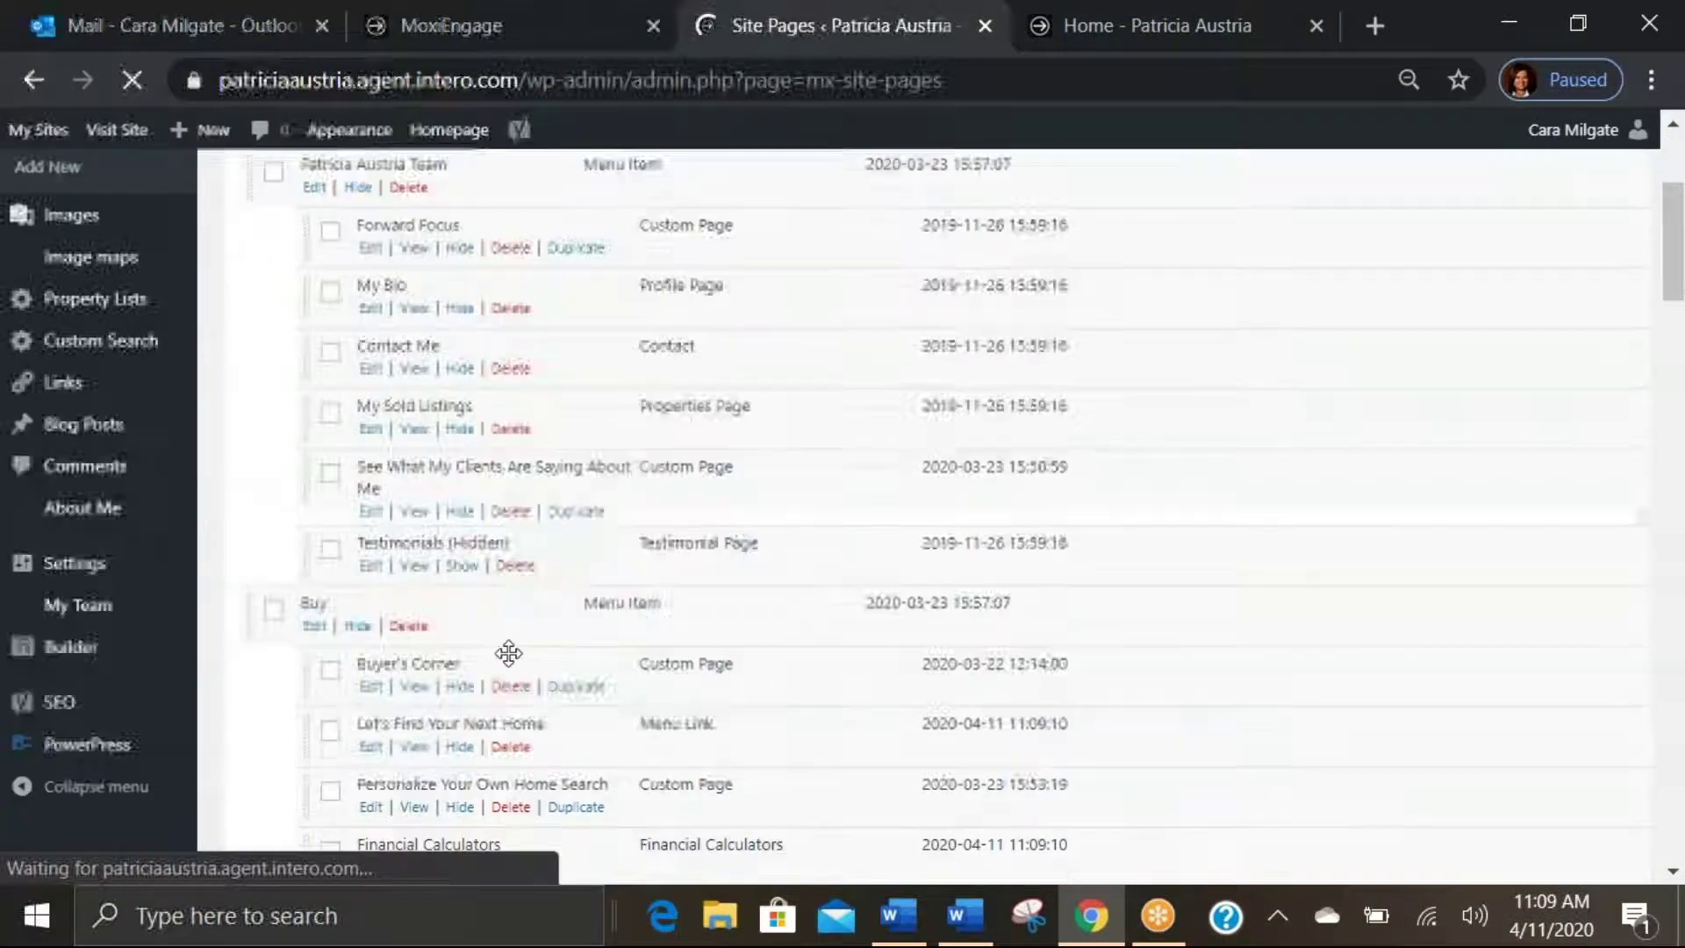
scroll(508, 653, "down", 3)
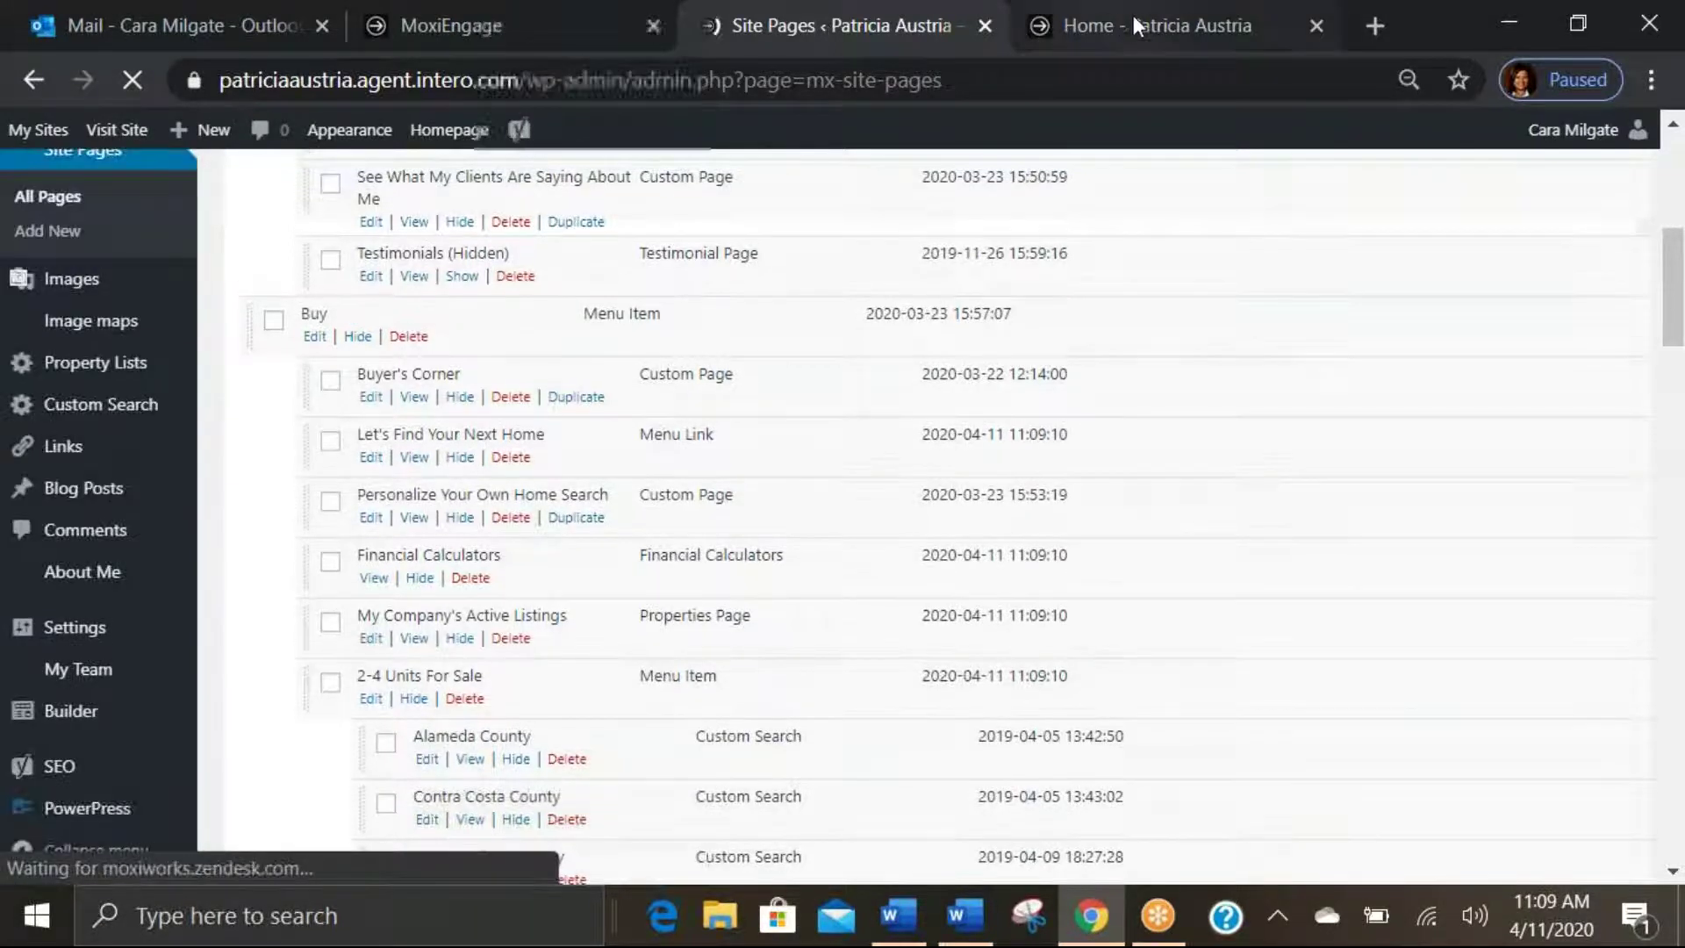
Reload the live homepage, test the "Let's Find Your Next Home" link in the Buy menu, and return to the homepage.
left_click(1171, 16)
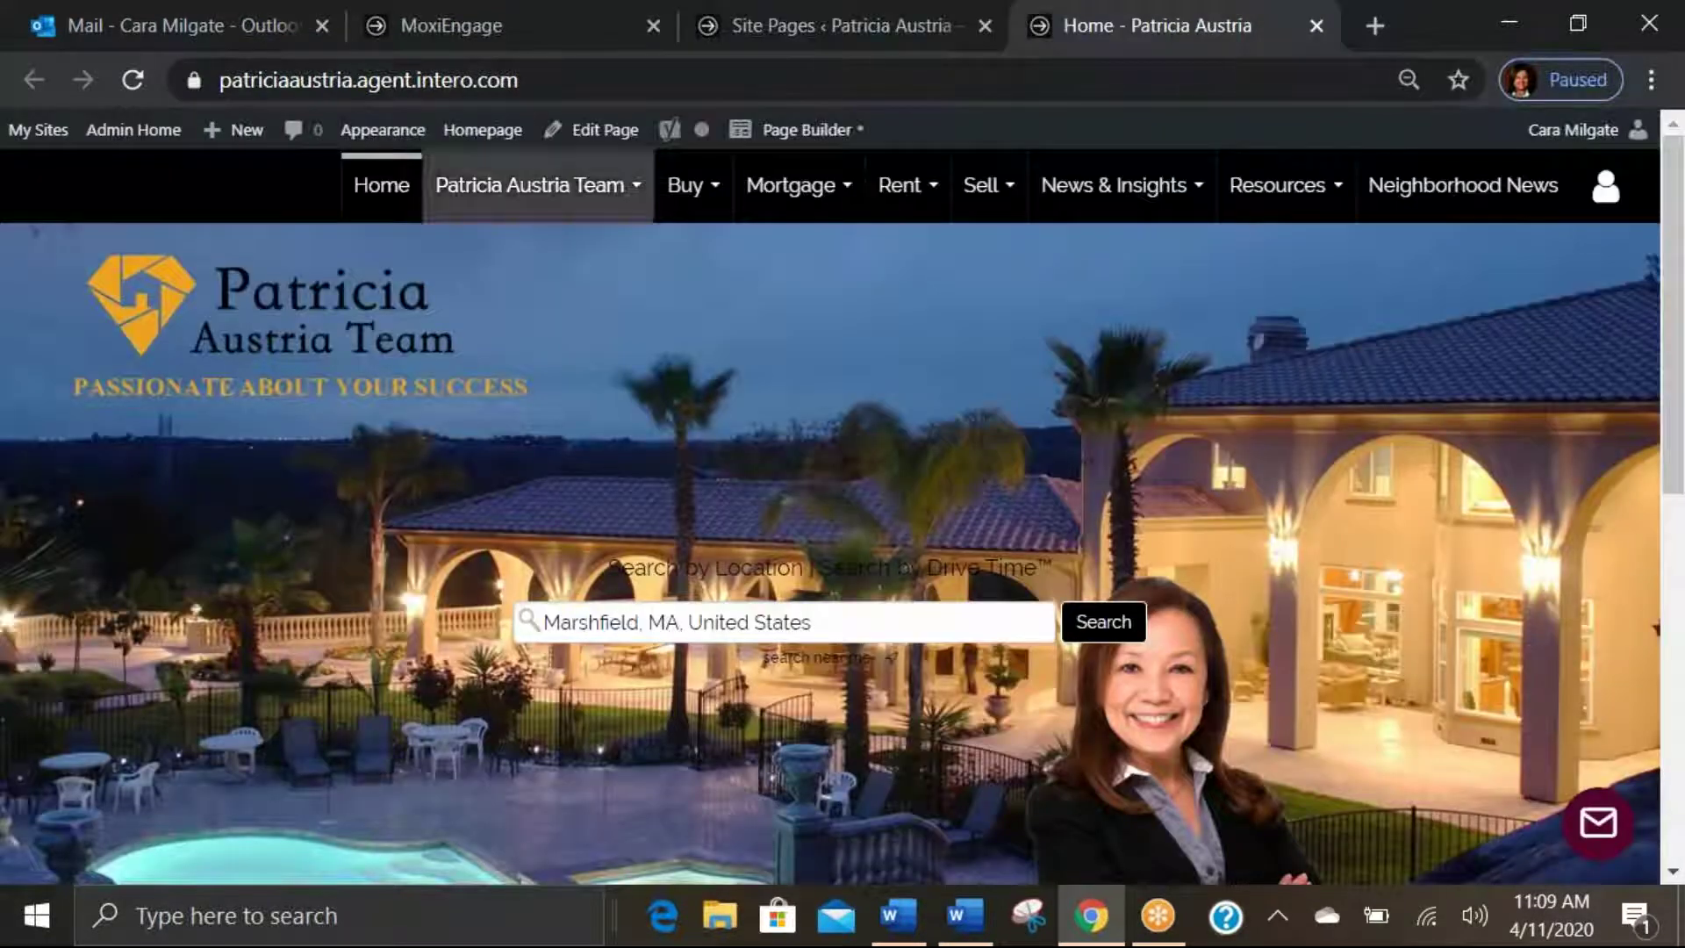
left_click(382, 204)
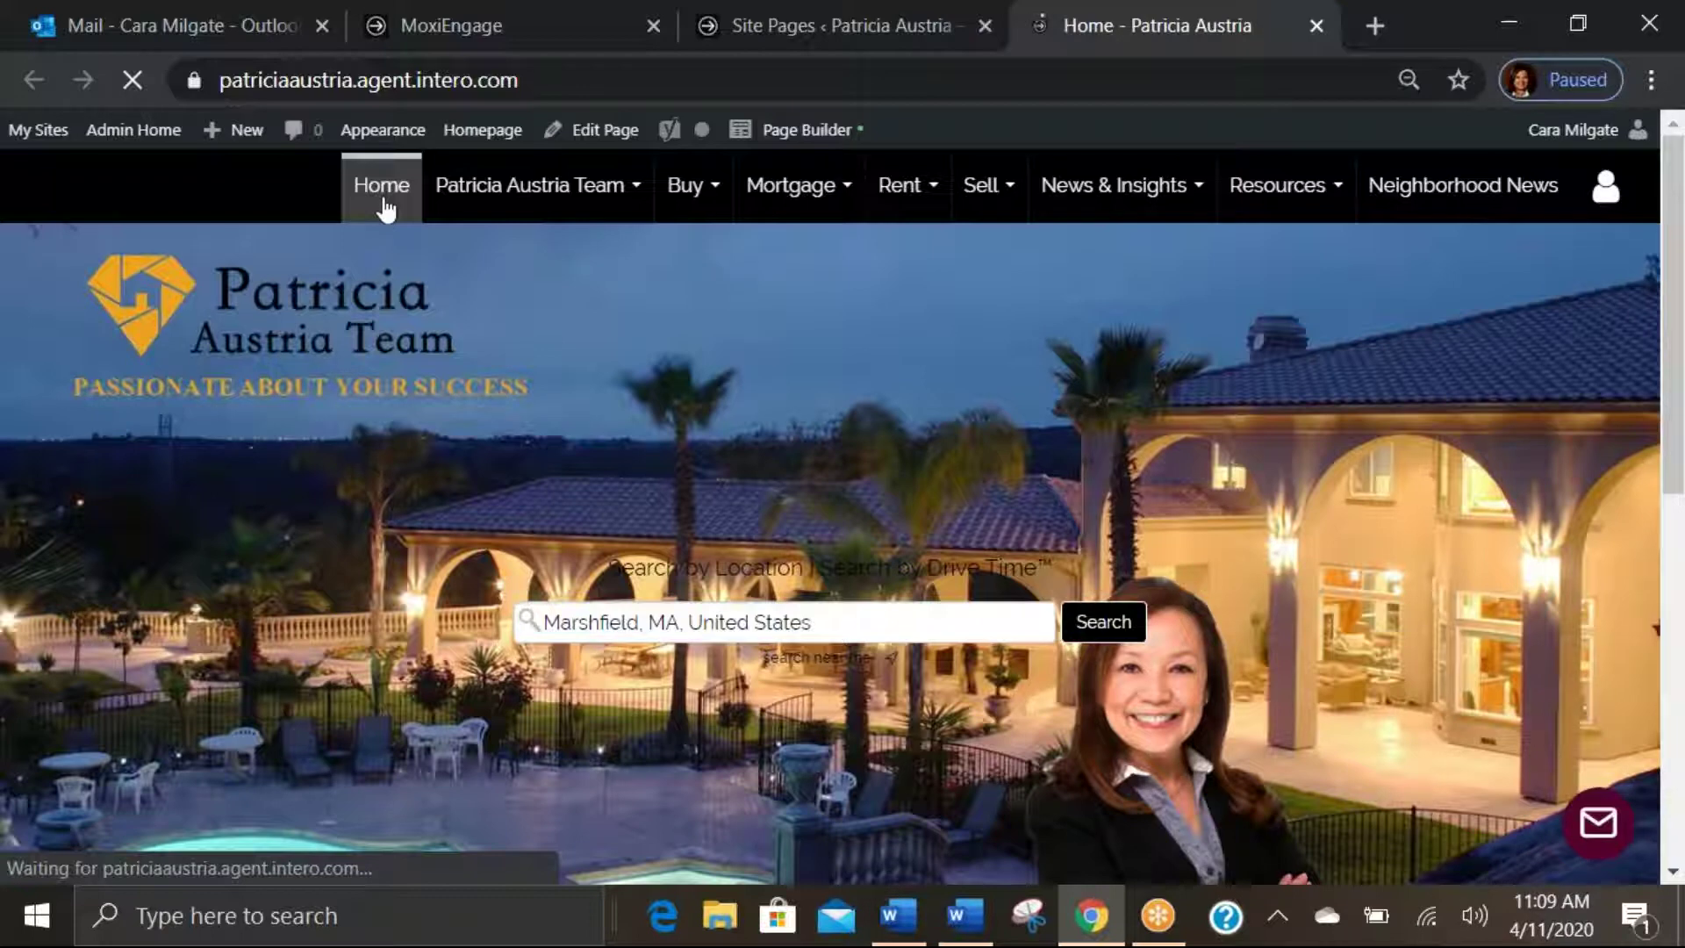
left_click(881, 31)
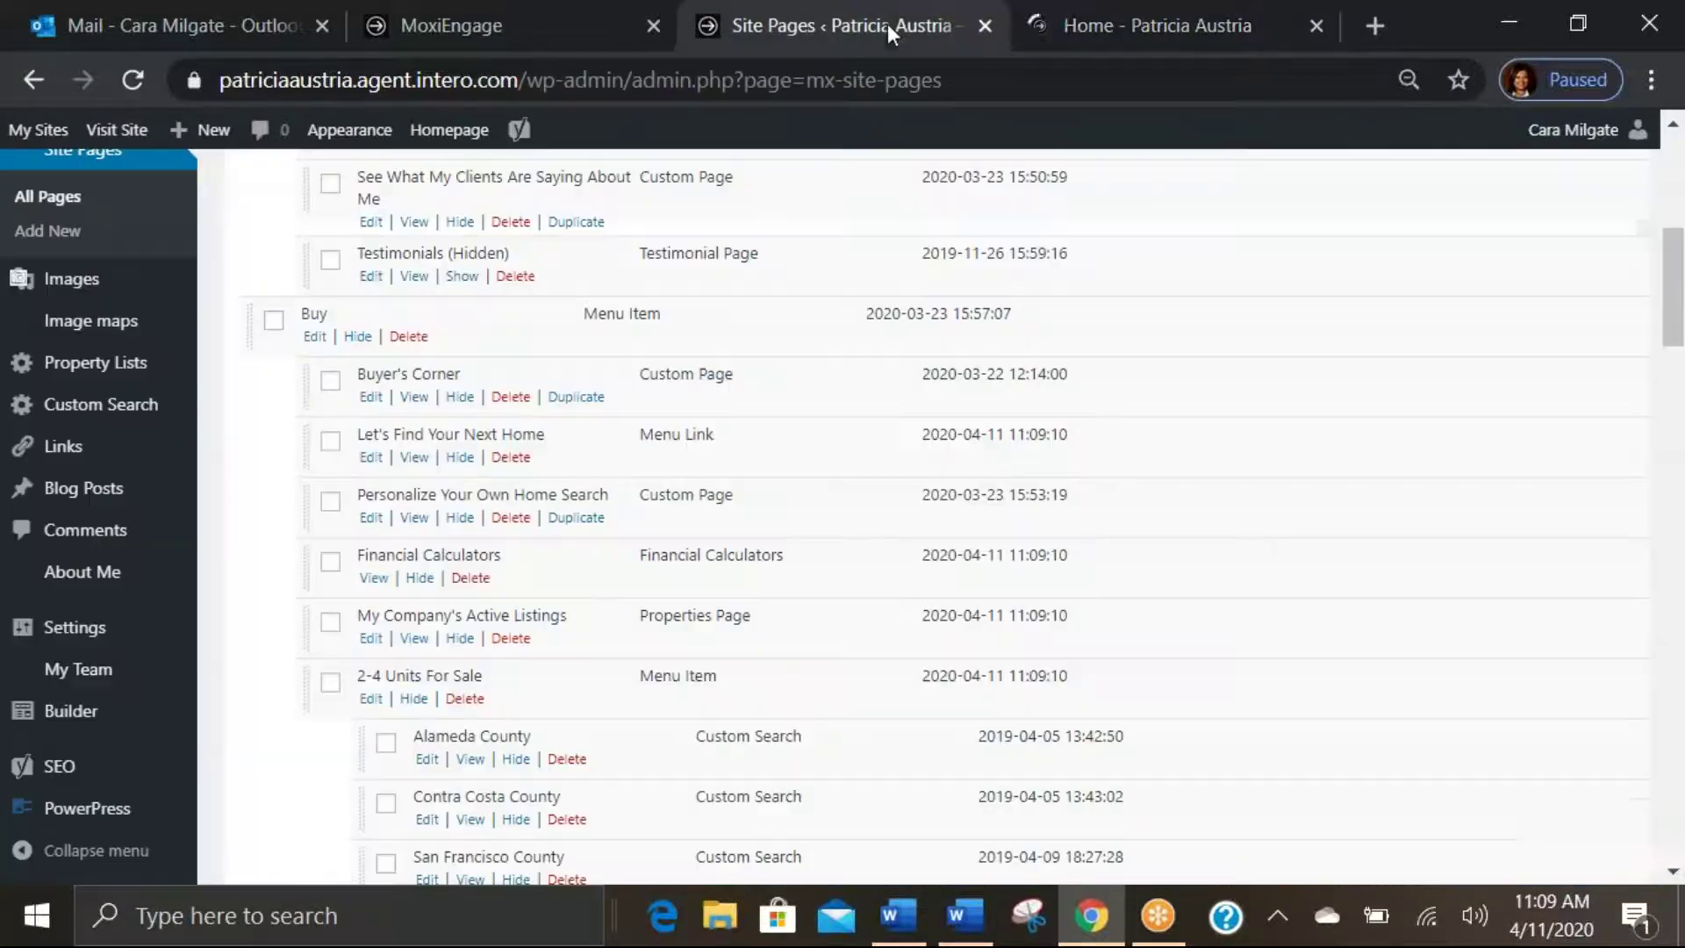
left_click(1118, 17)
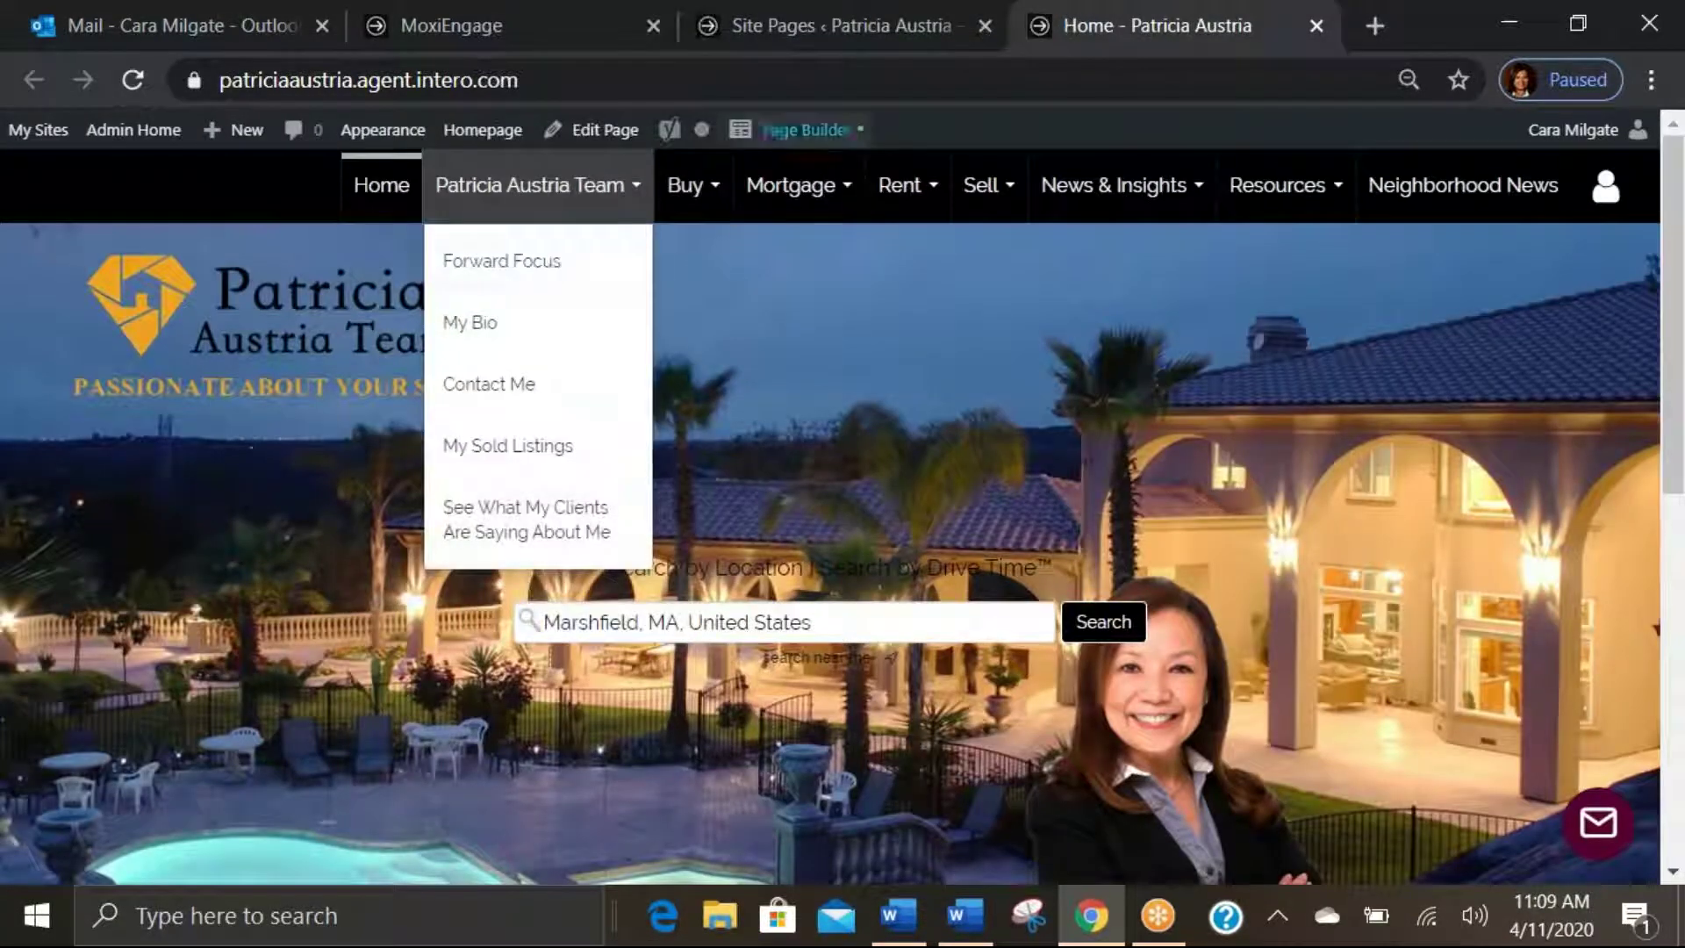
mouse_move(680, 188)
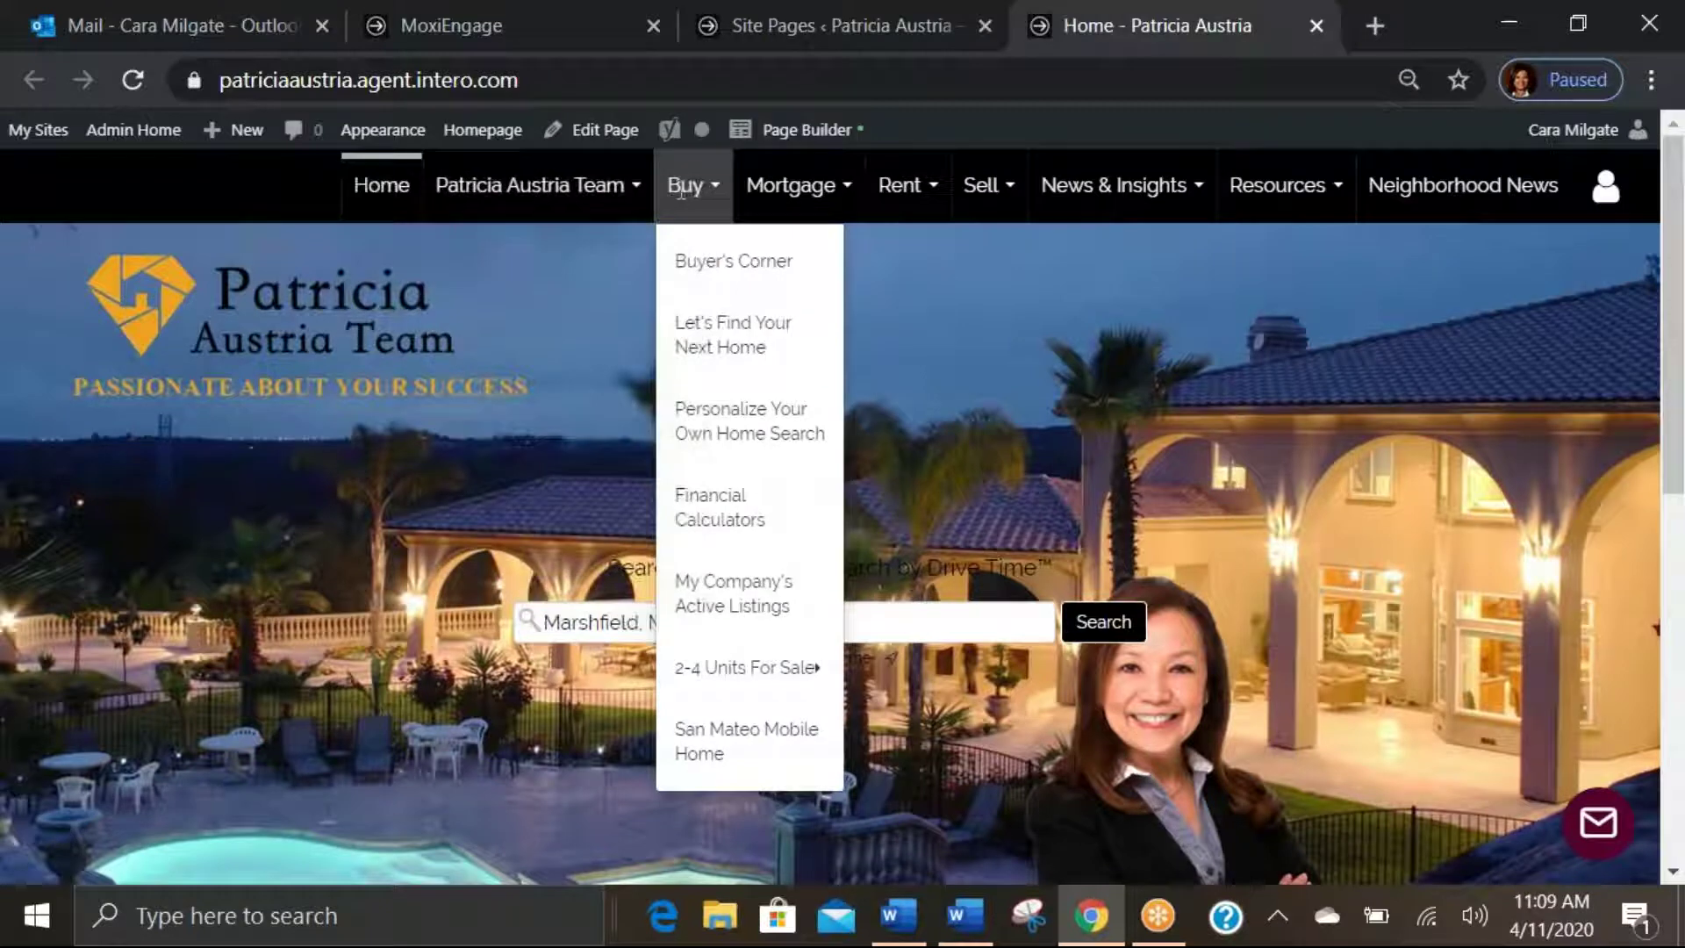
left_click(725, 345)
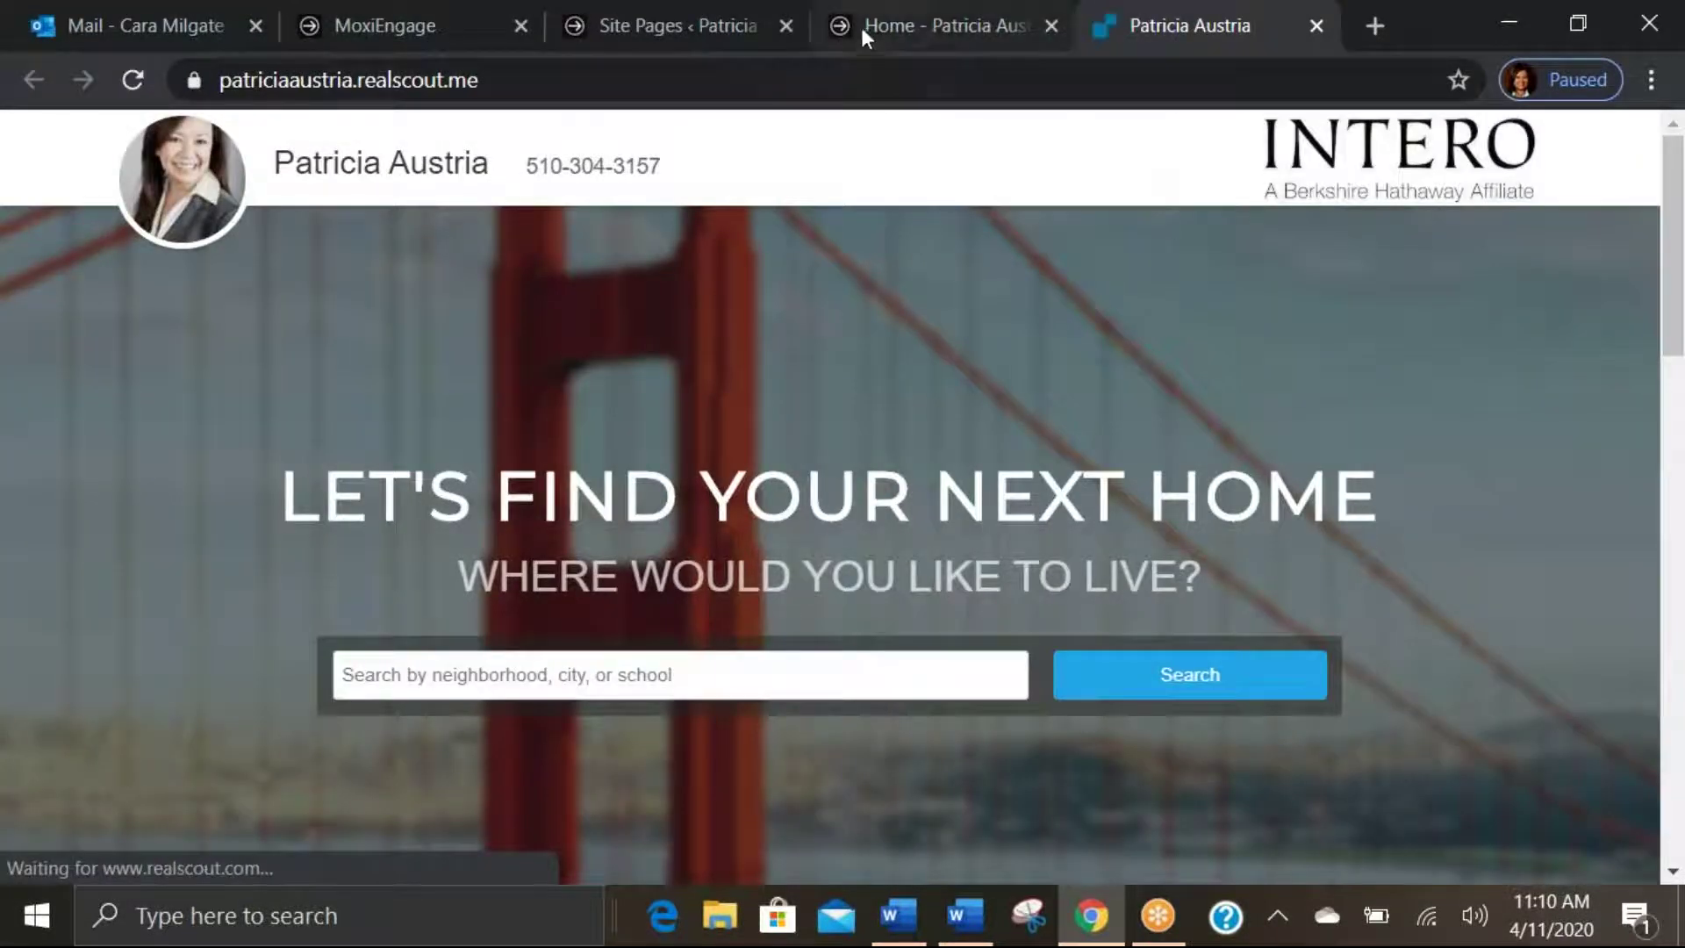
left_click(904, 26)
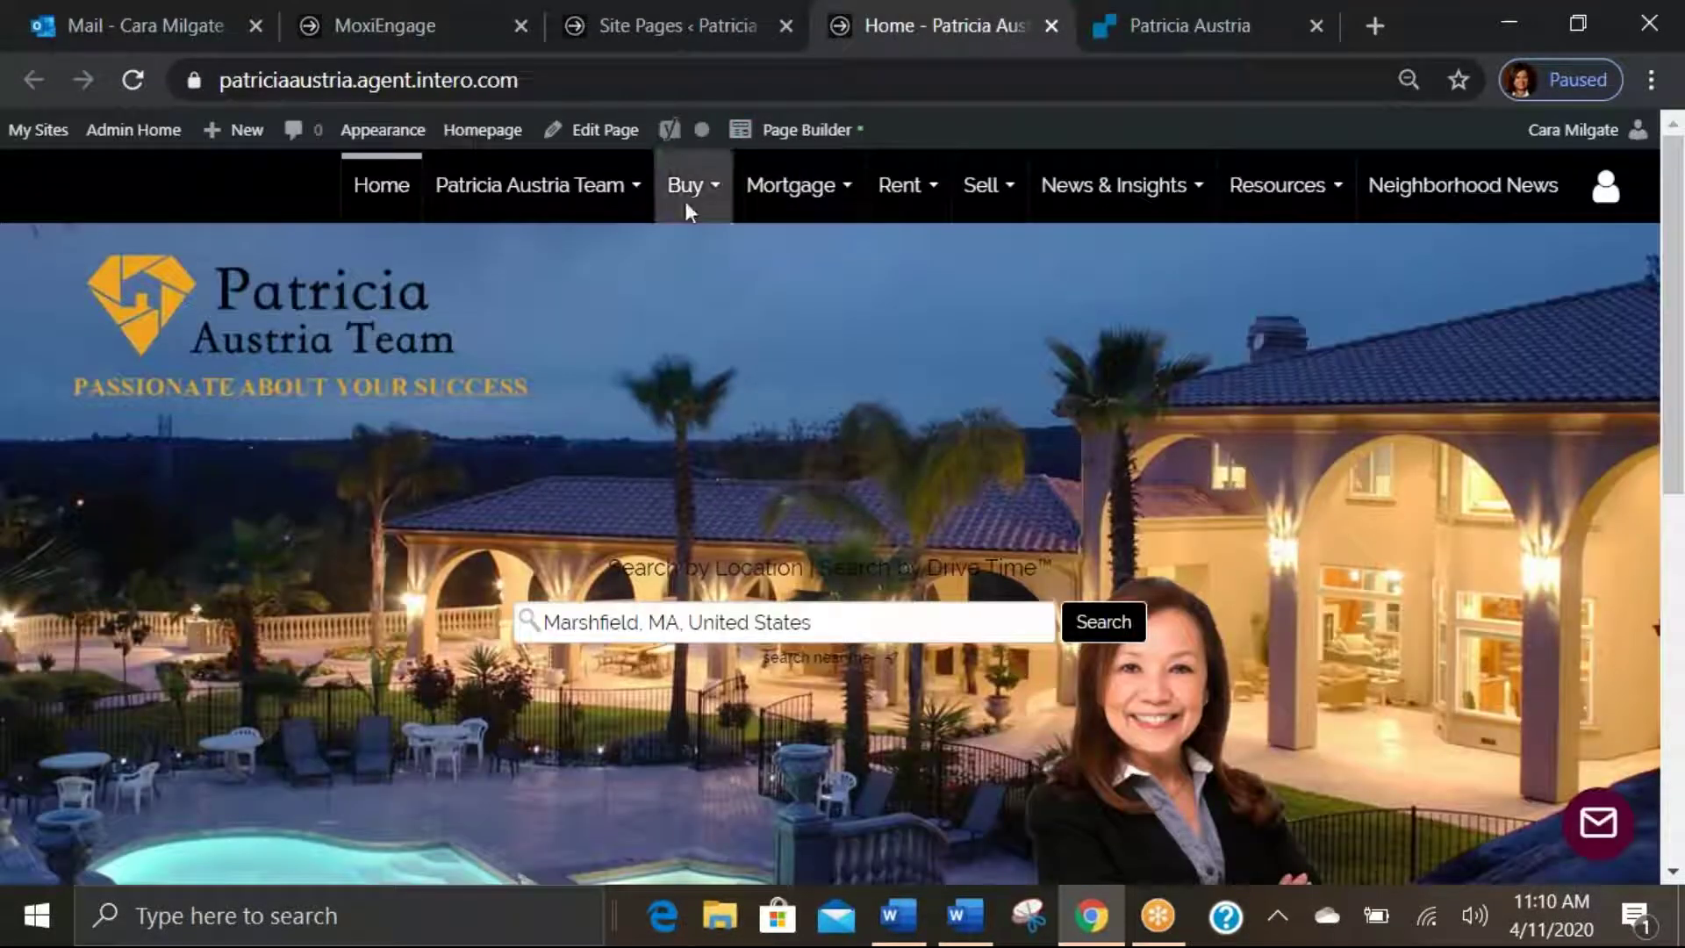
mouse_move(686, 207)
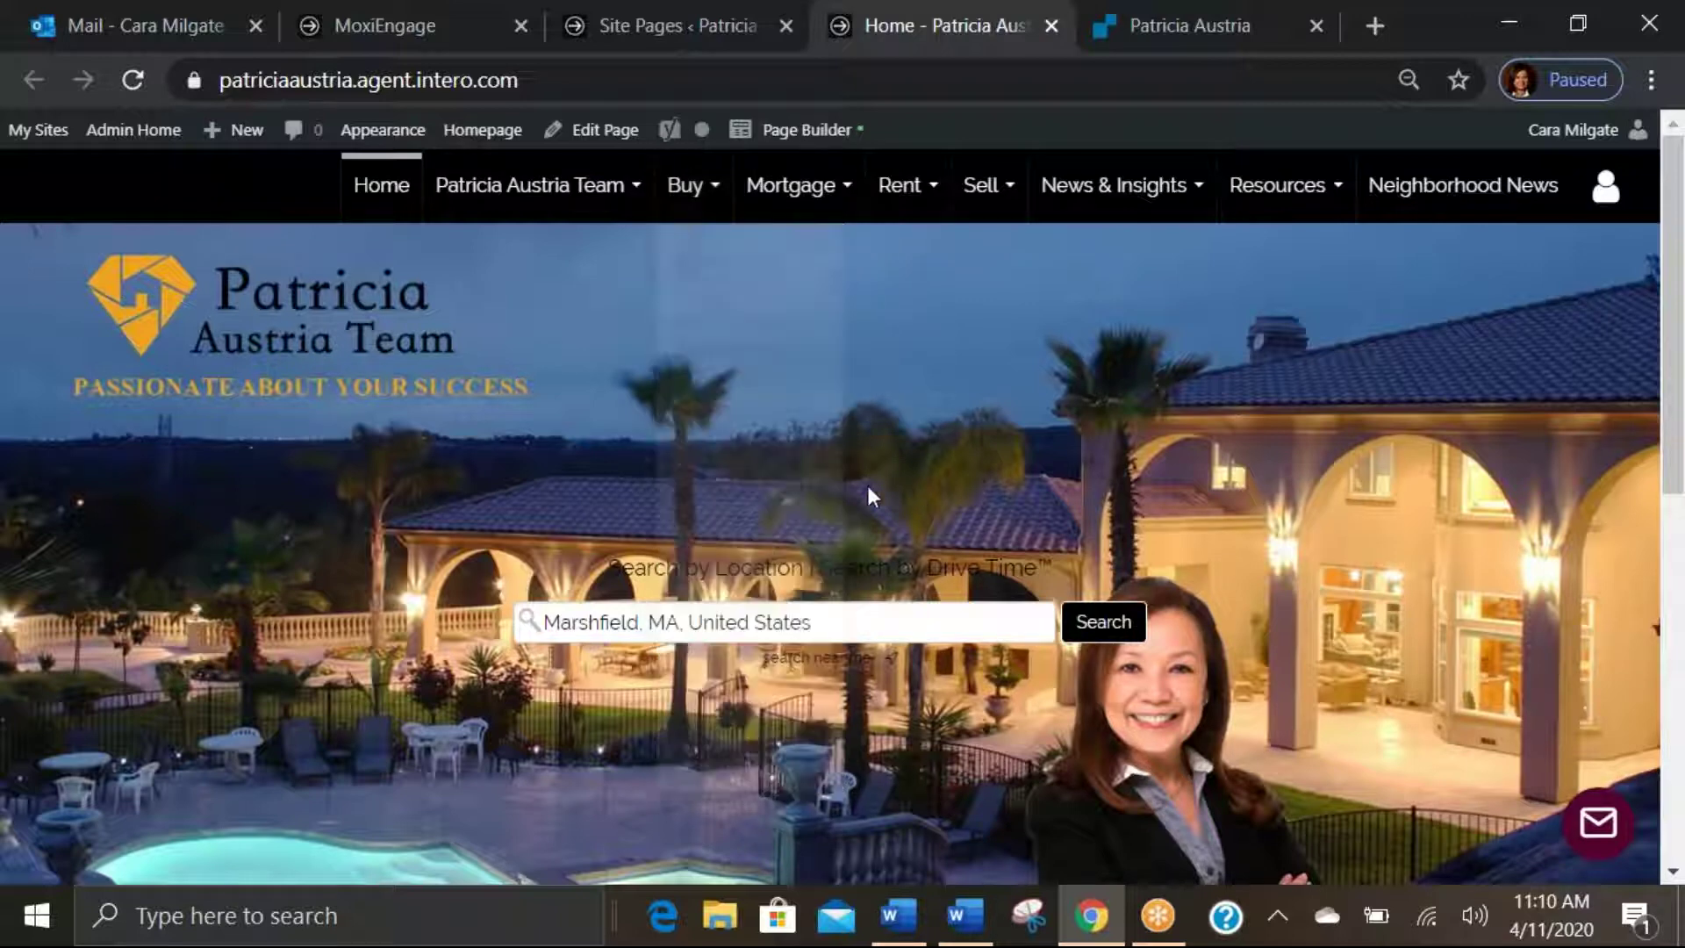
Open the homepage in Page Builder and add a Button module below the property search box.
left_click(808, 137)
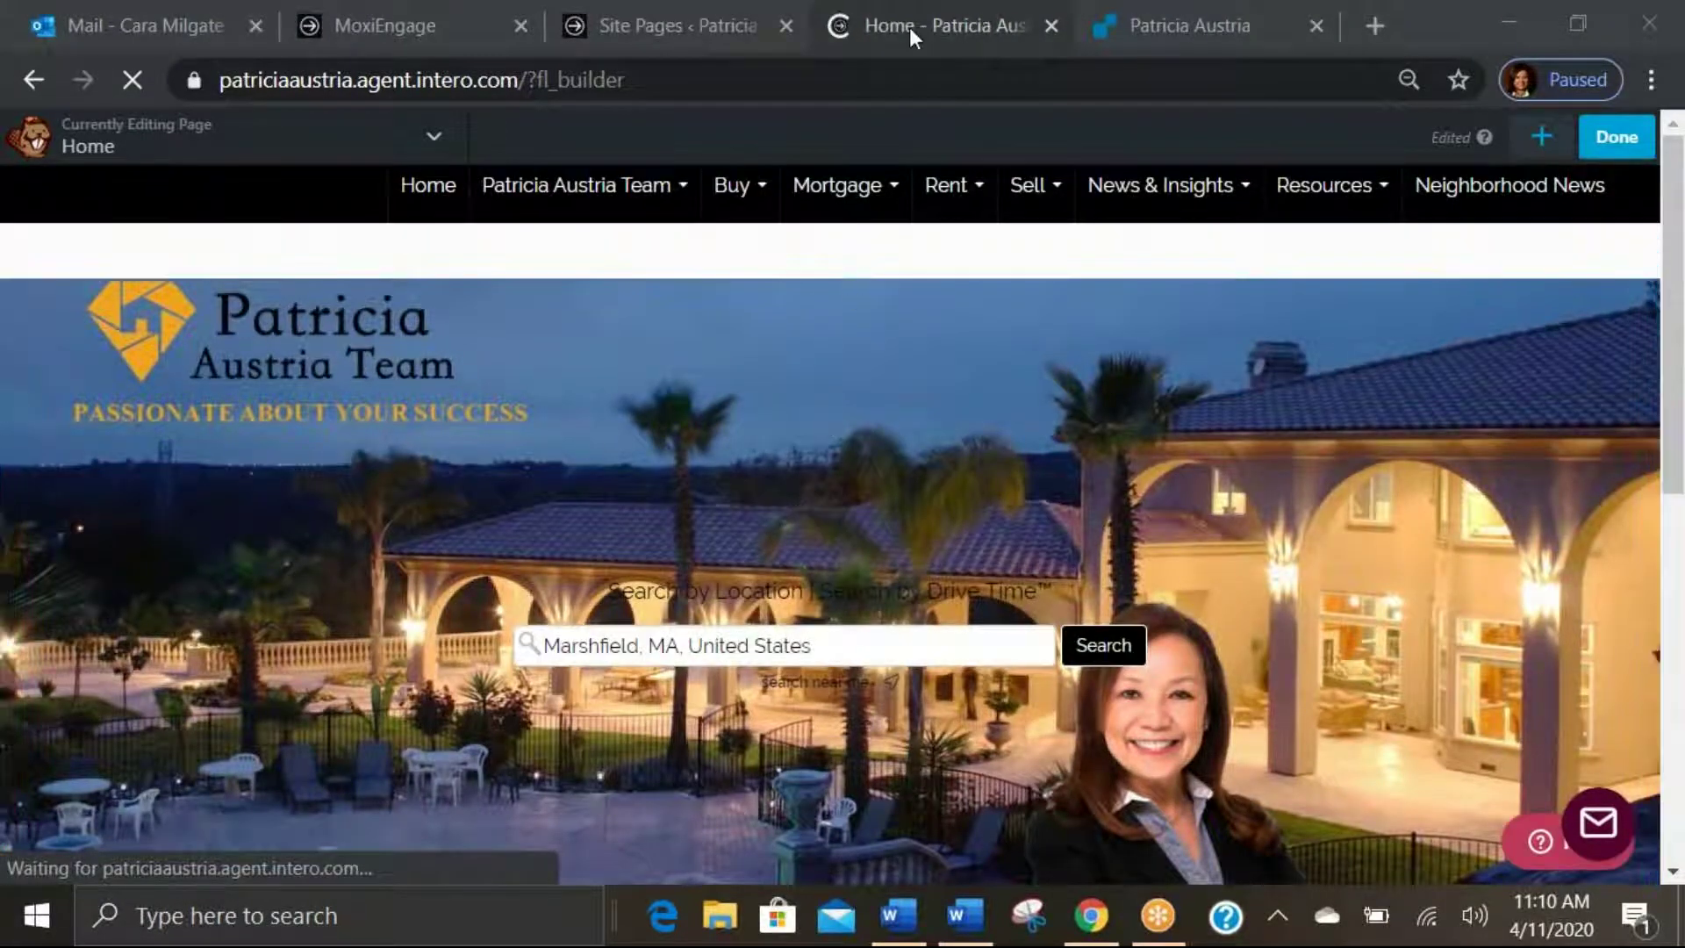
left_click(1540, 139)
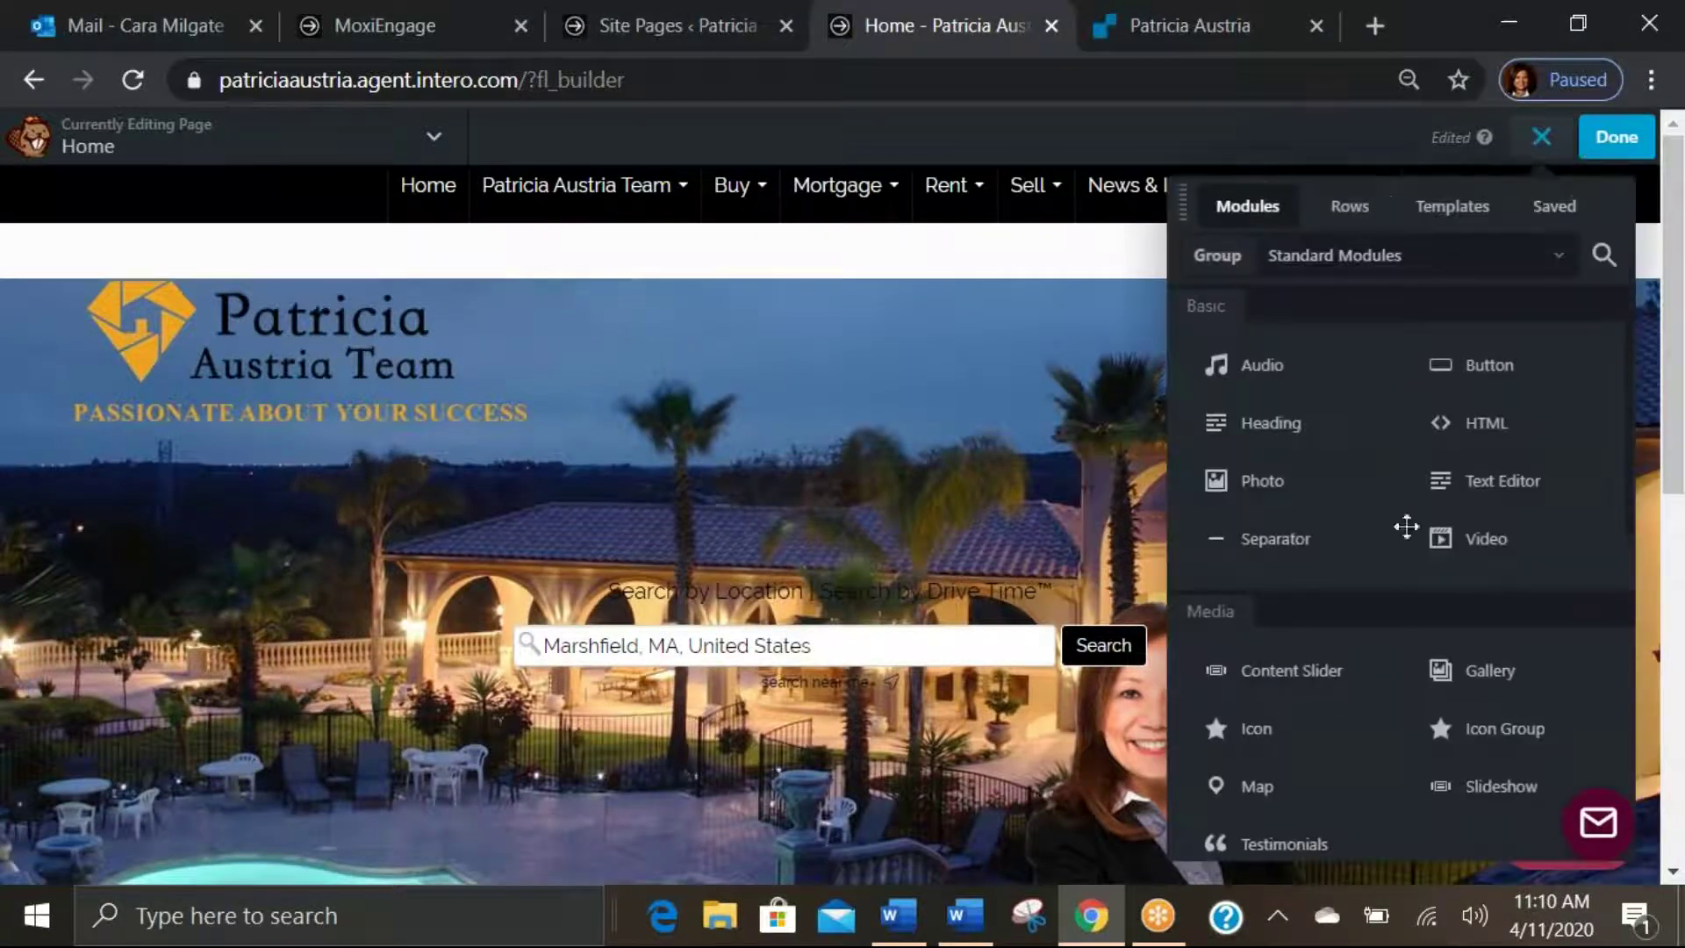
left_click_drag(1499, 373, 802, 772)
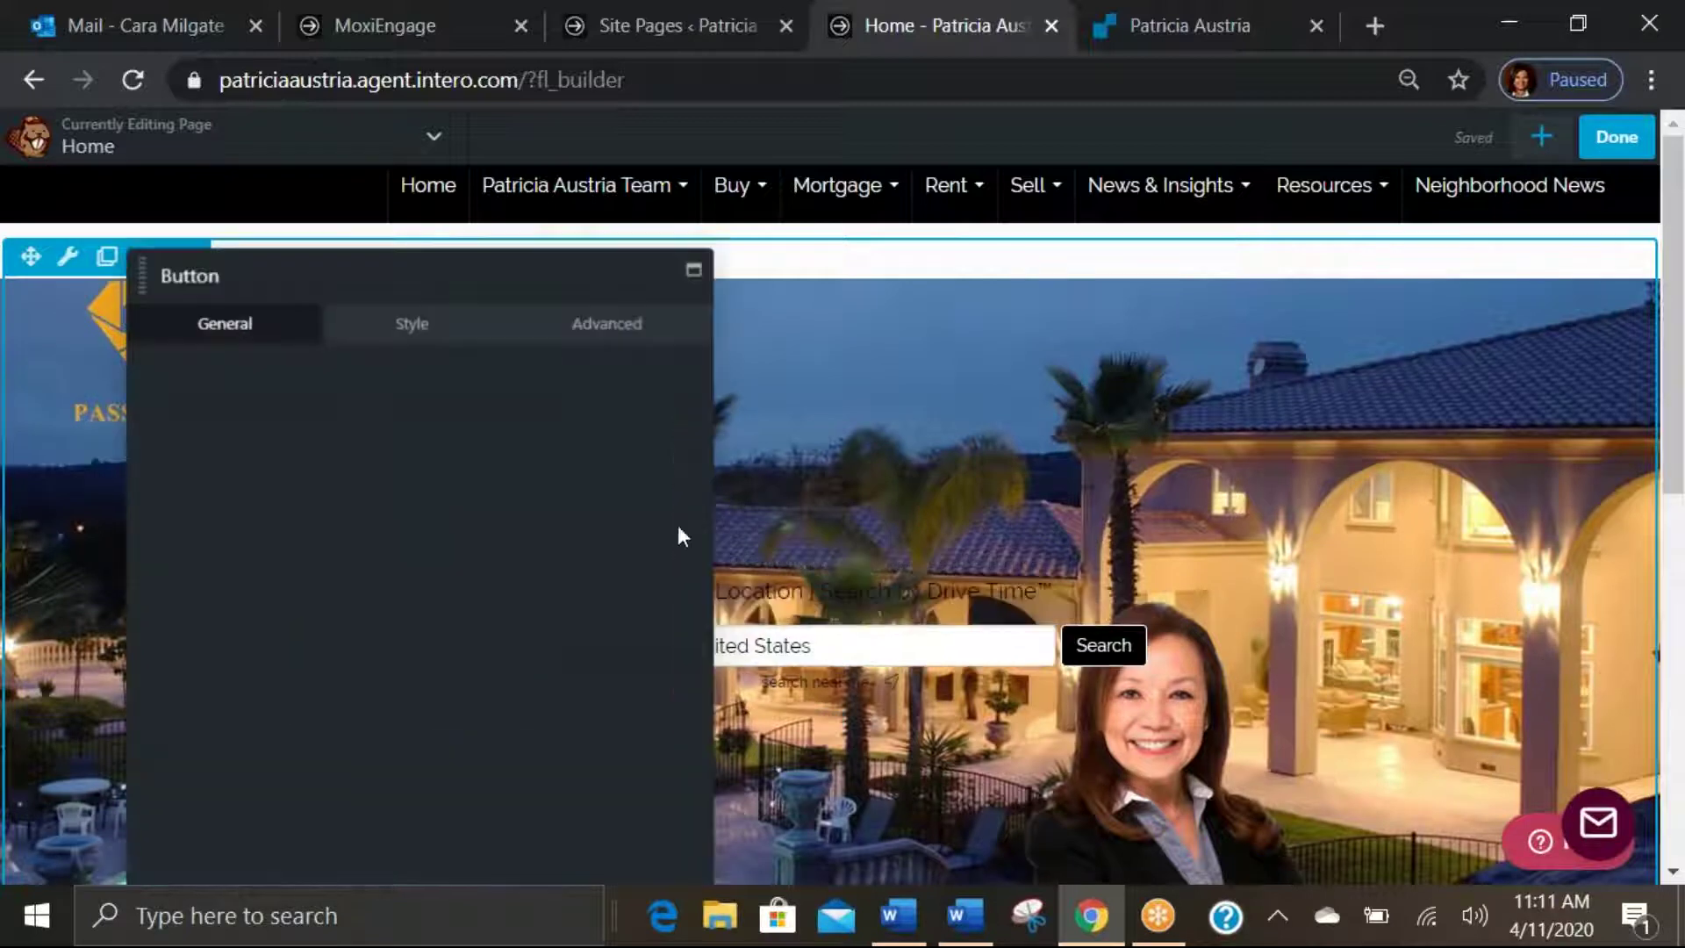
Check the headline wording on the RealScout site and set the button text to "FIND YOUR NEXT HOME".
left_click(1208, 26)
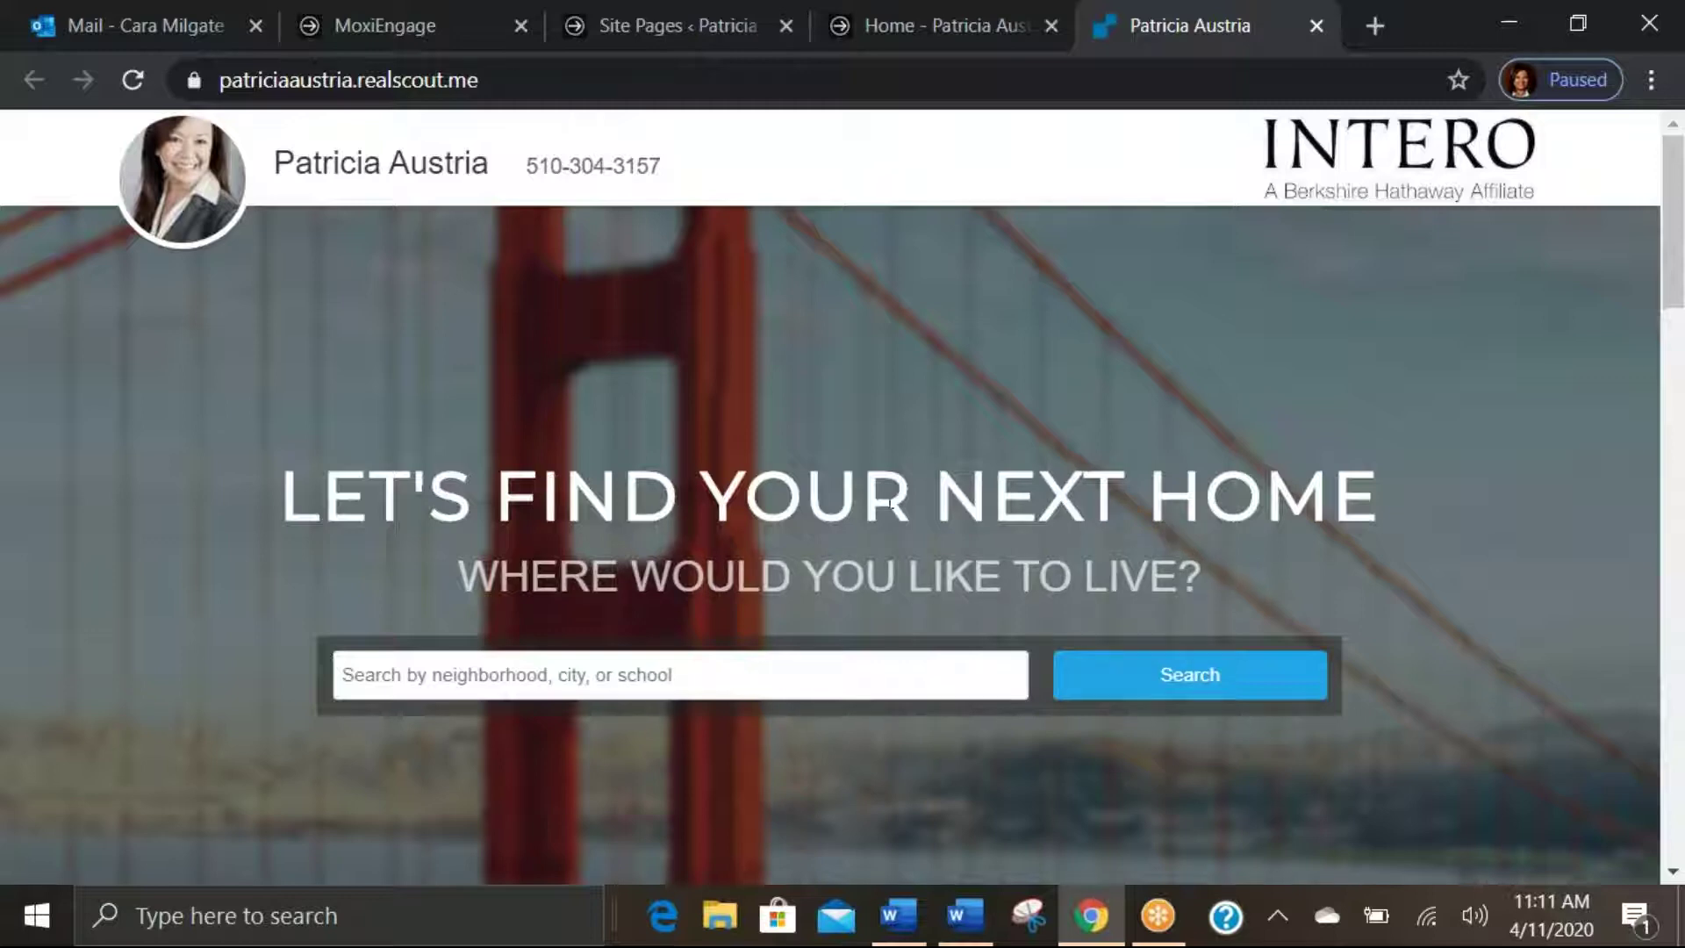
left_click(950, 23)
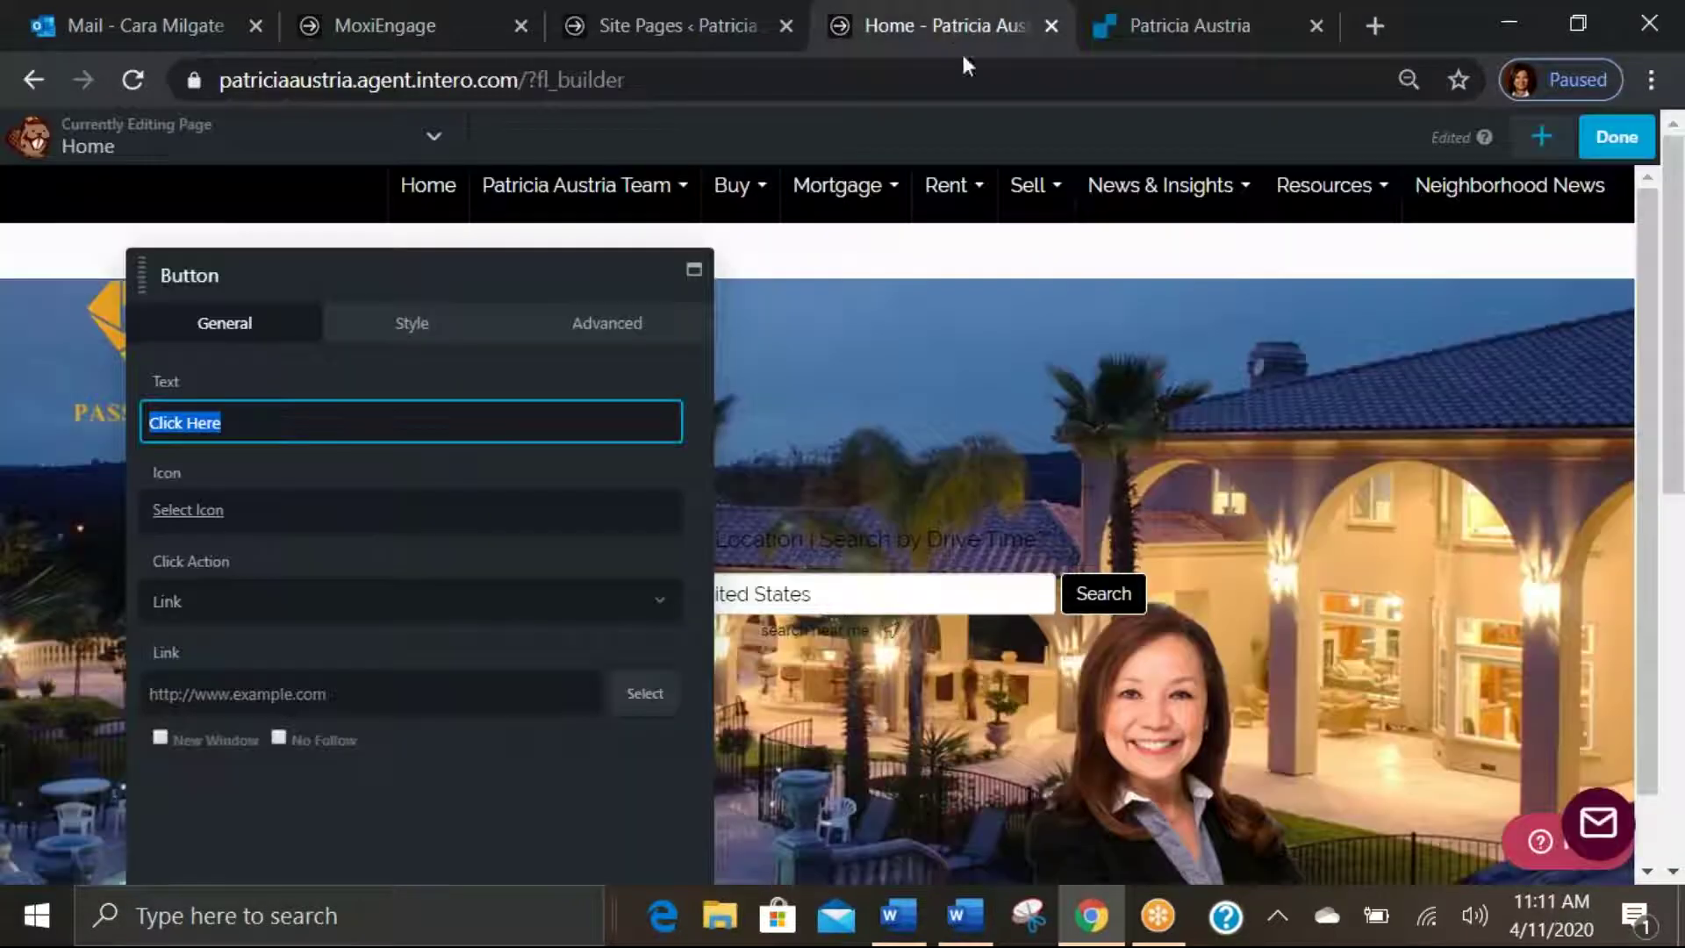
type("FINDY OUR")
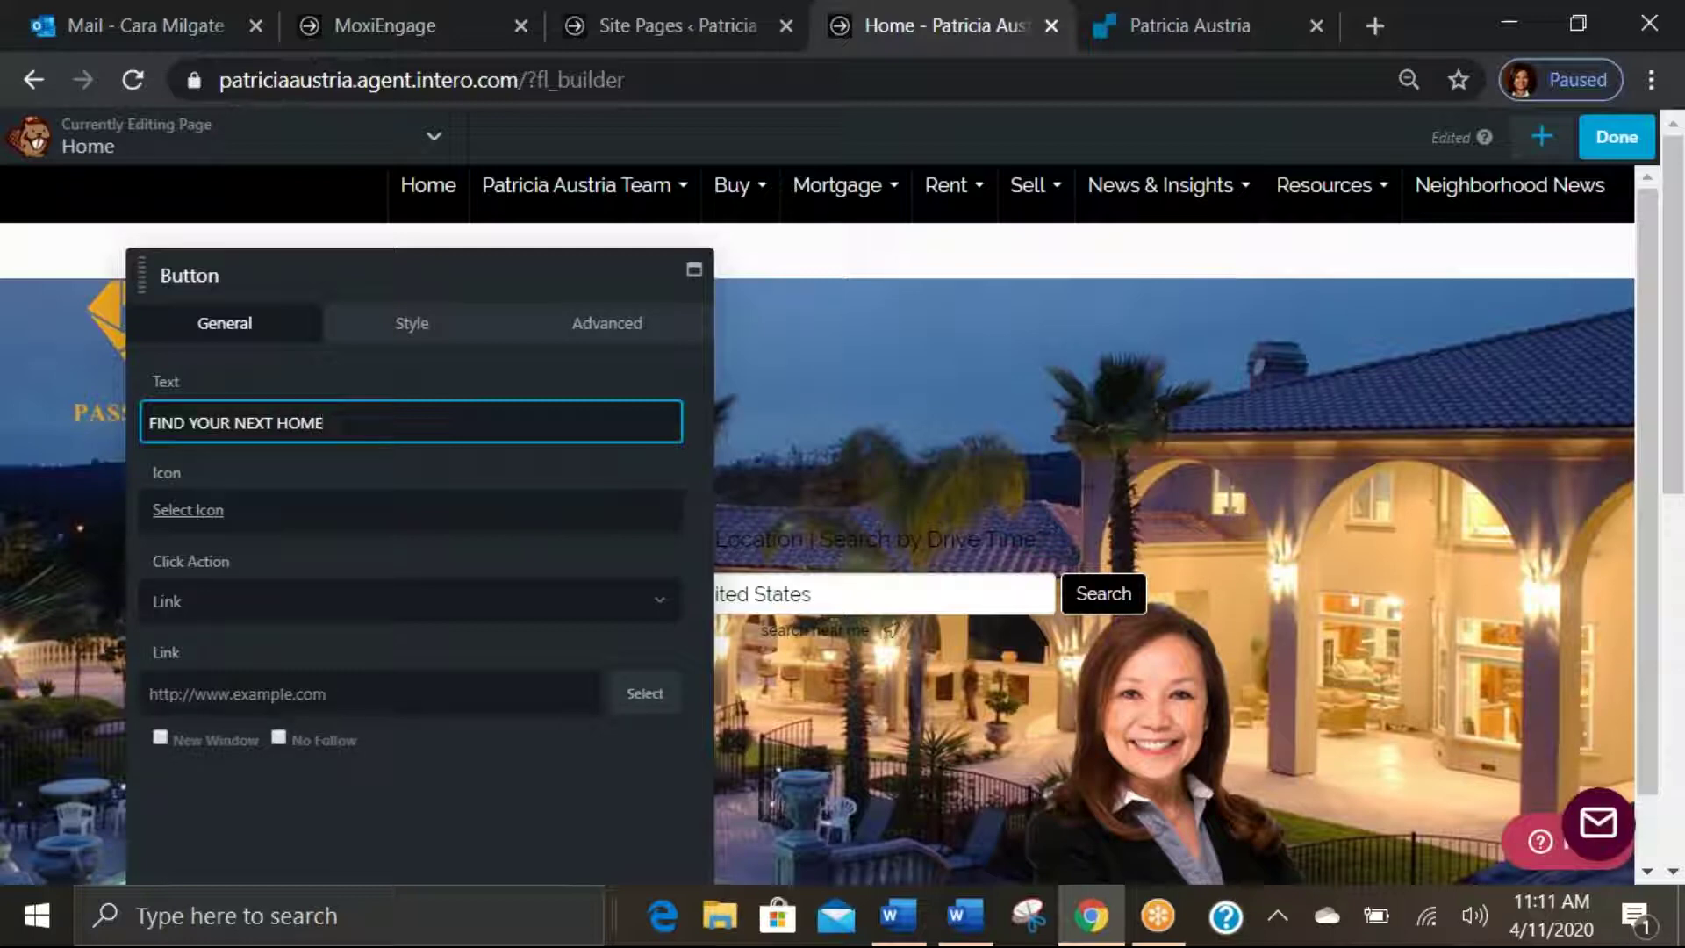
Search the icon library for "home" and give the button the outlined house icon from Ultimate-Icons.
left_click(208, 512)
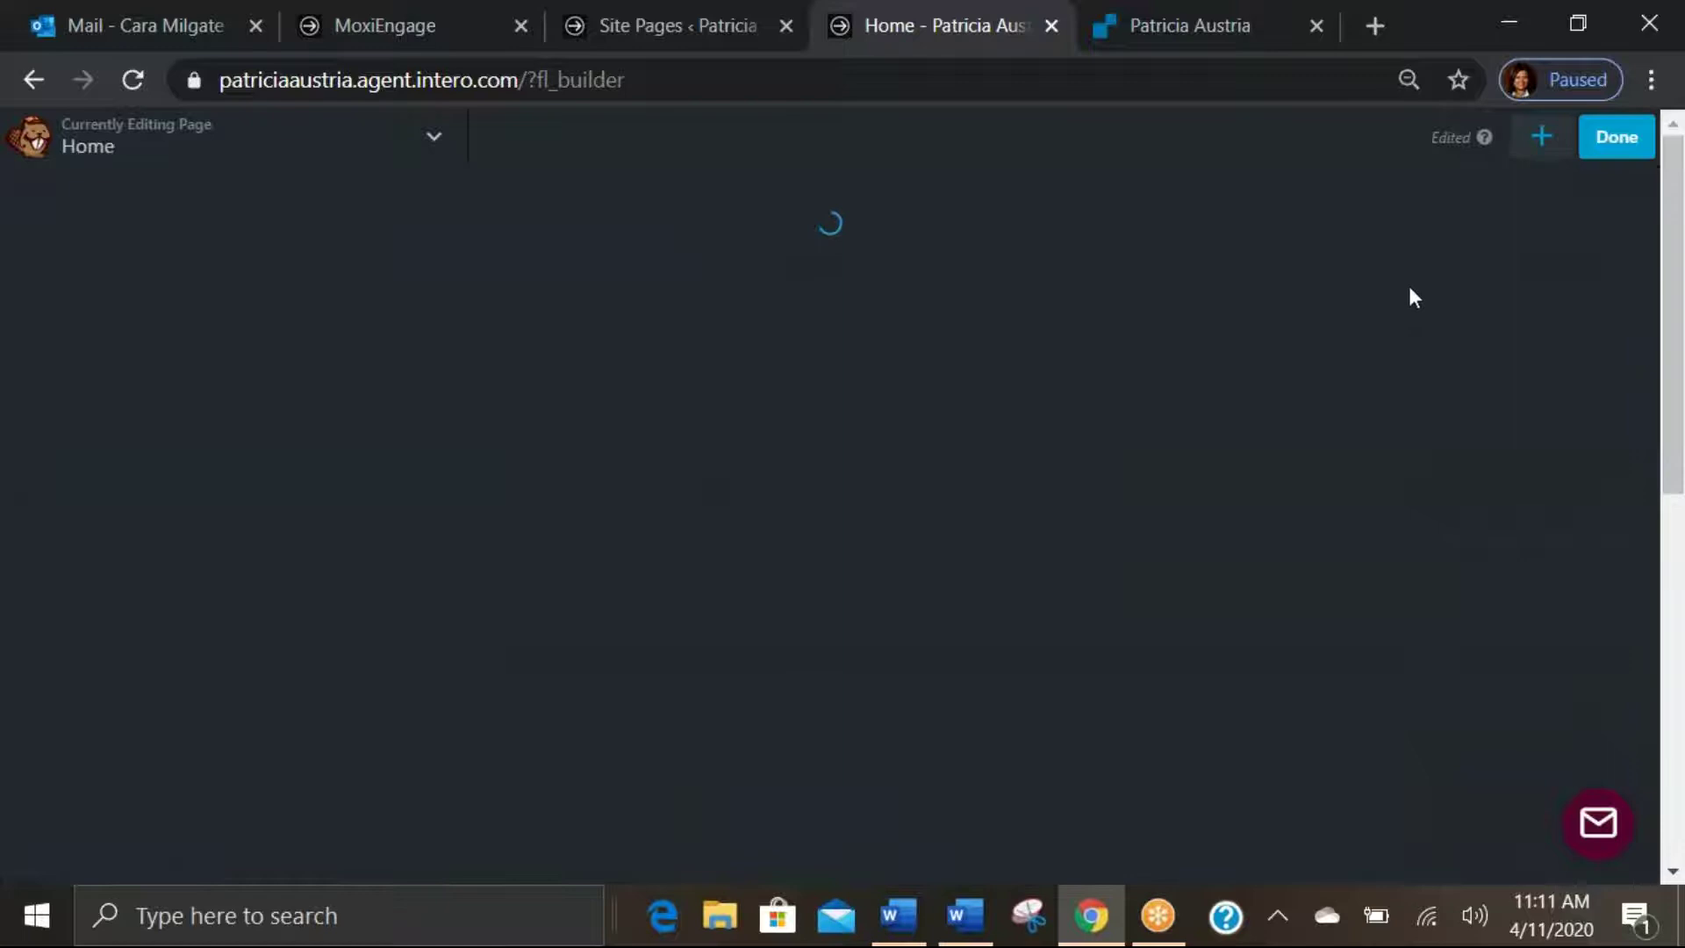
left_click(1479, 192)
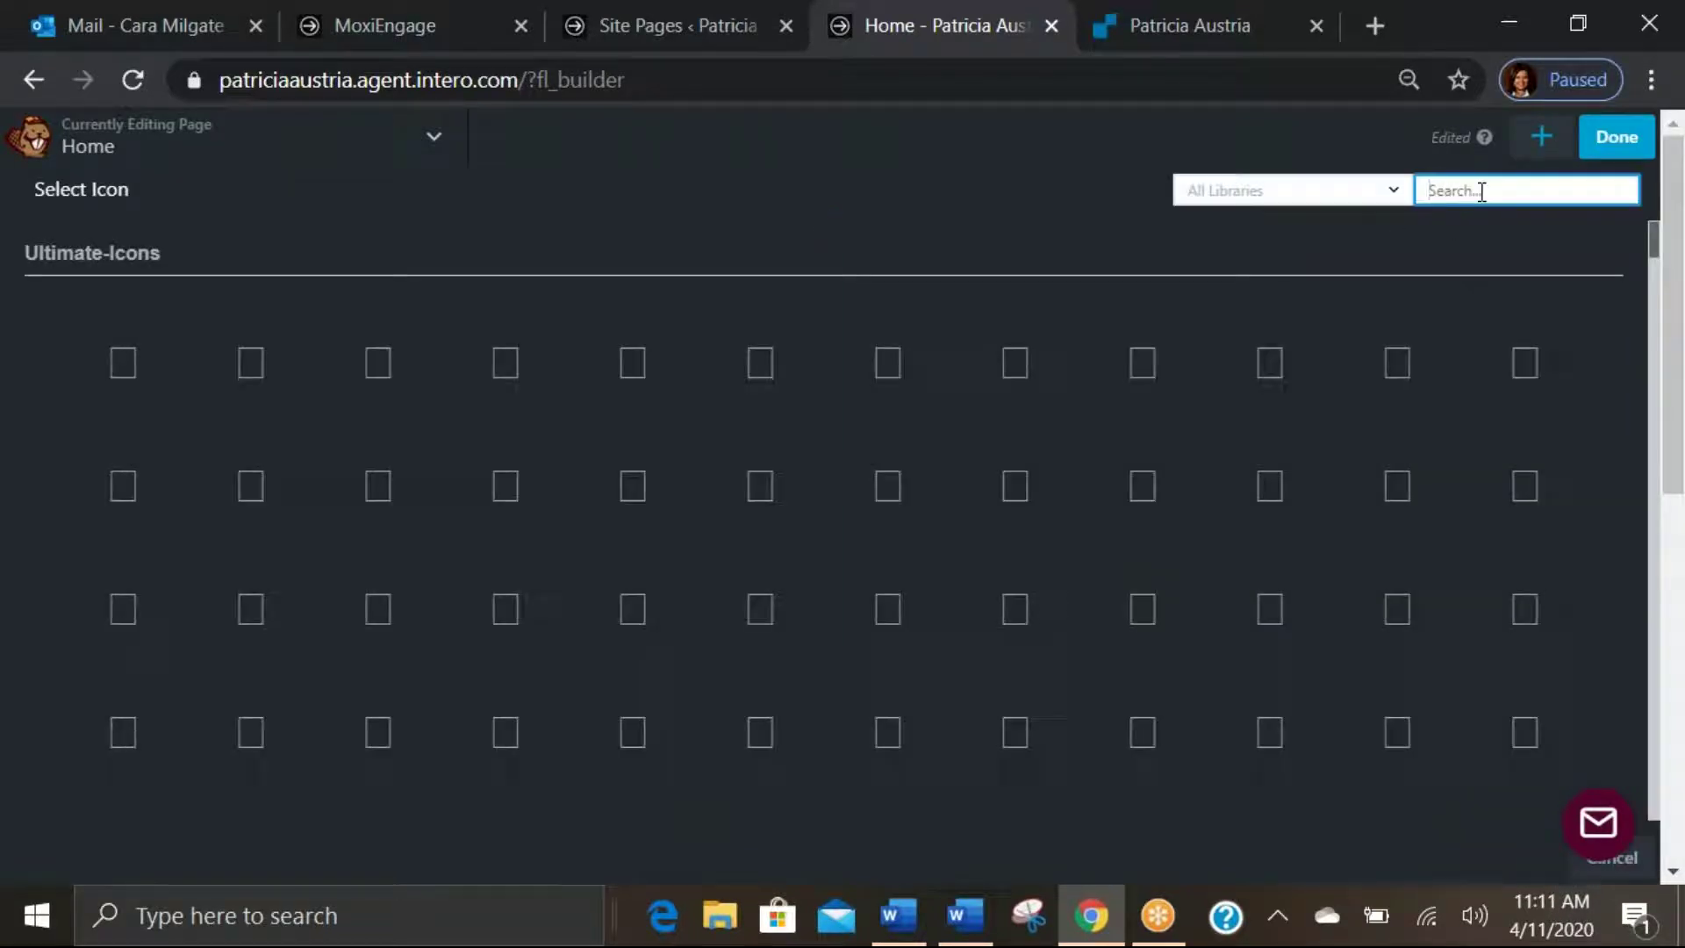
type("H")
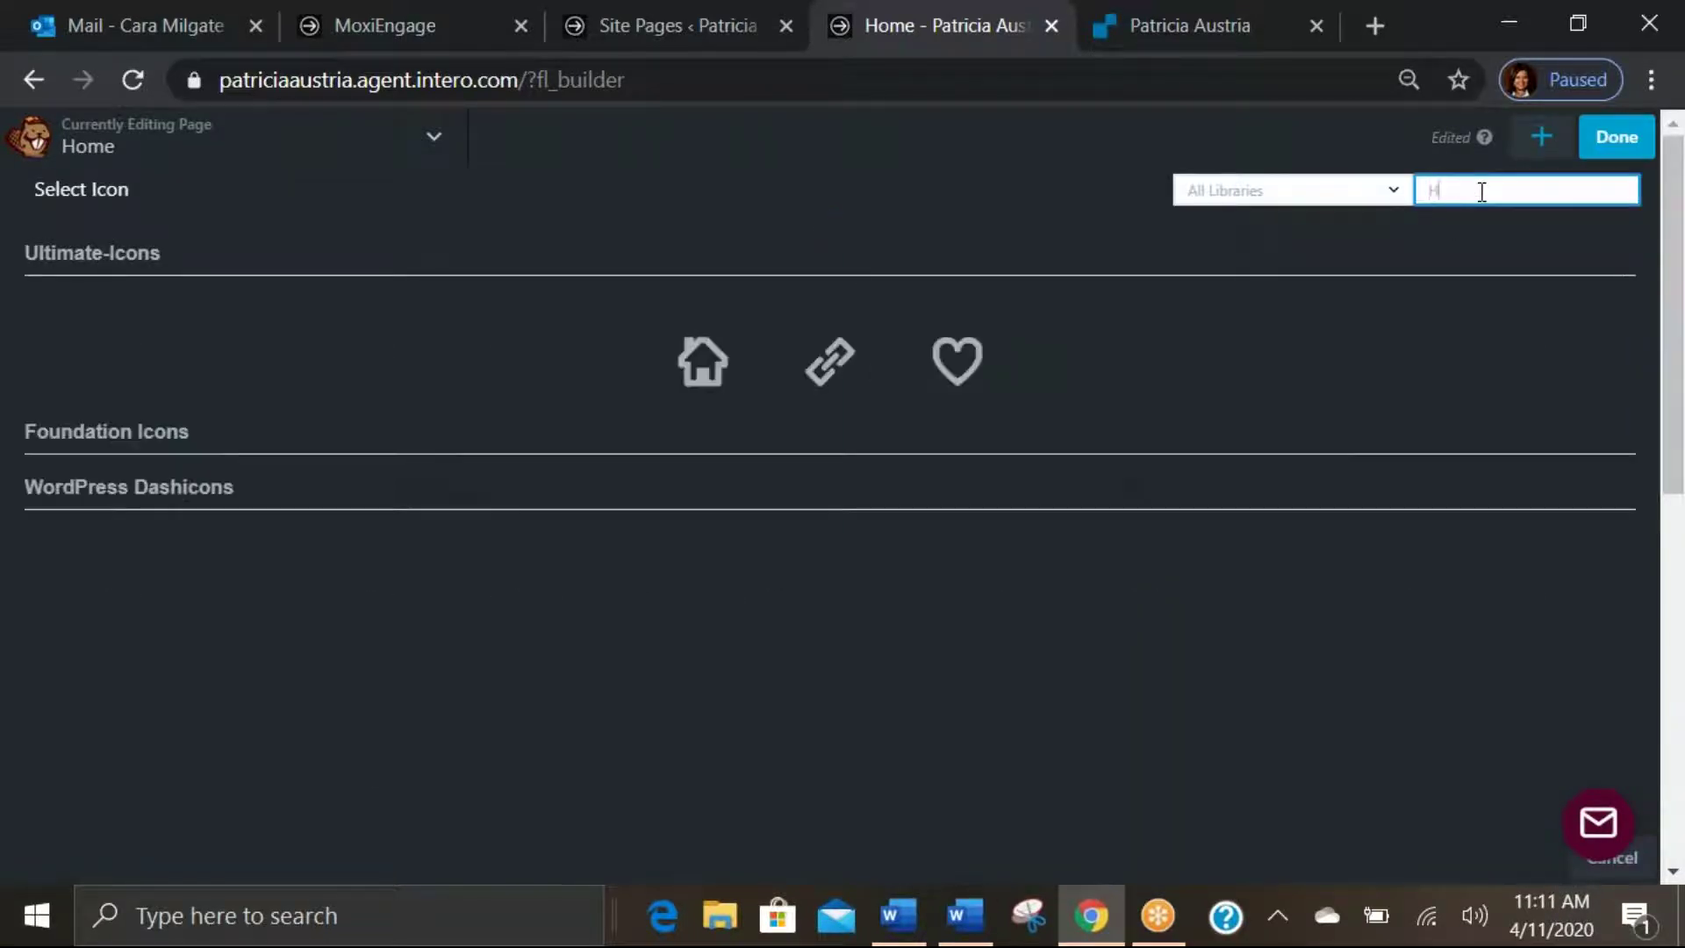
key("BackSpace")
type("h")
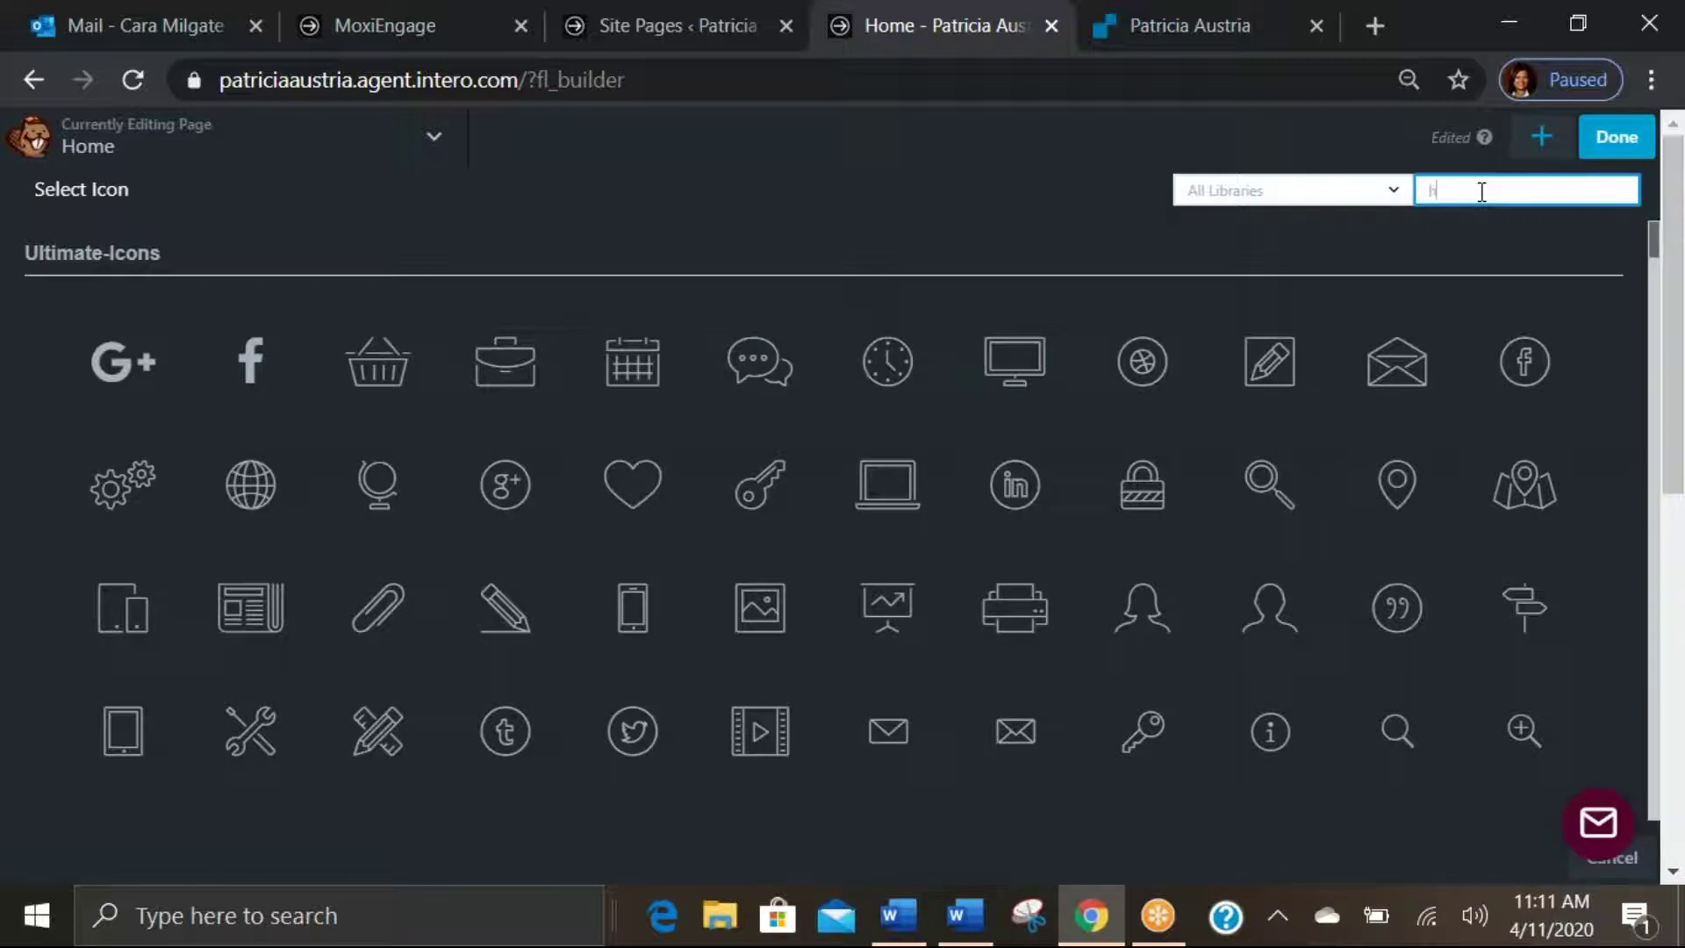
type("om")
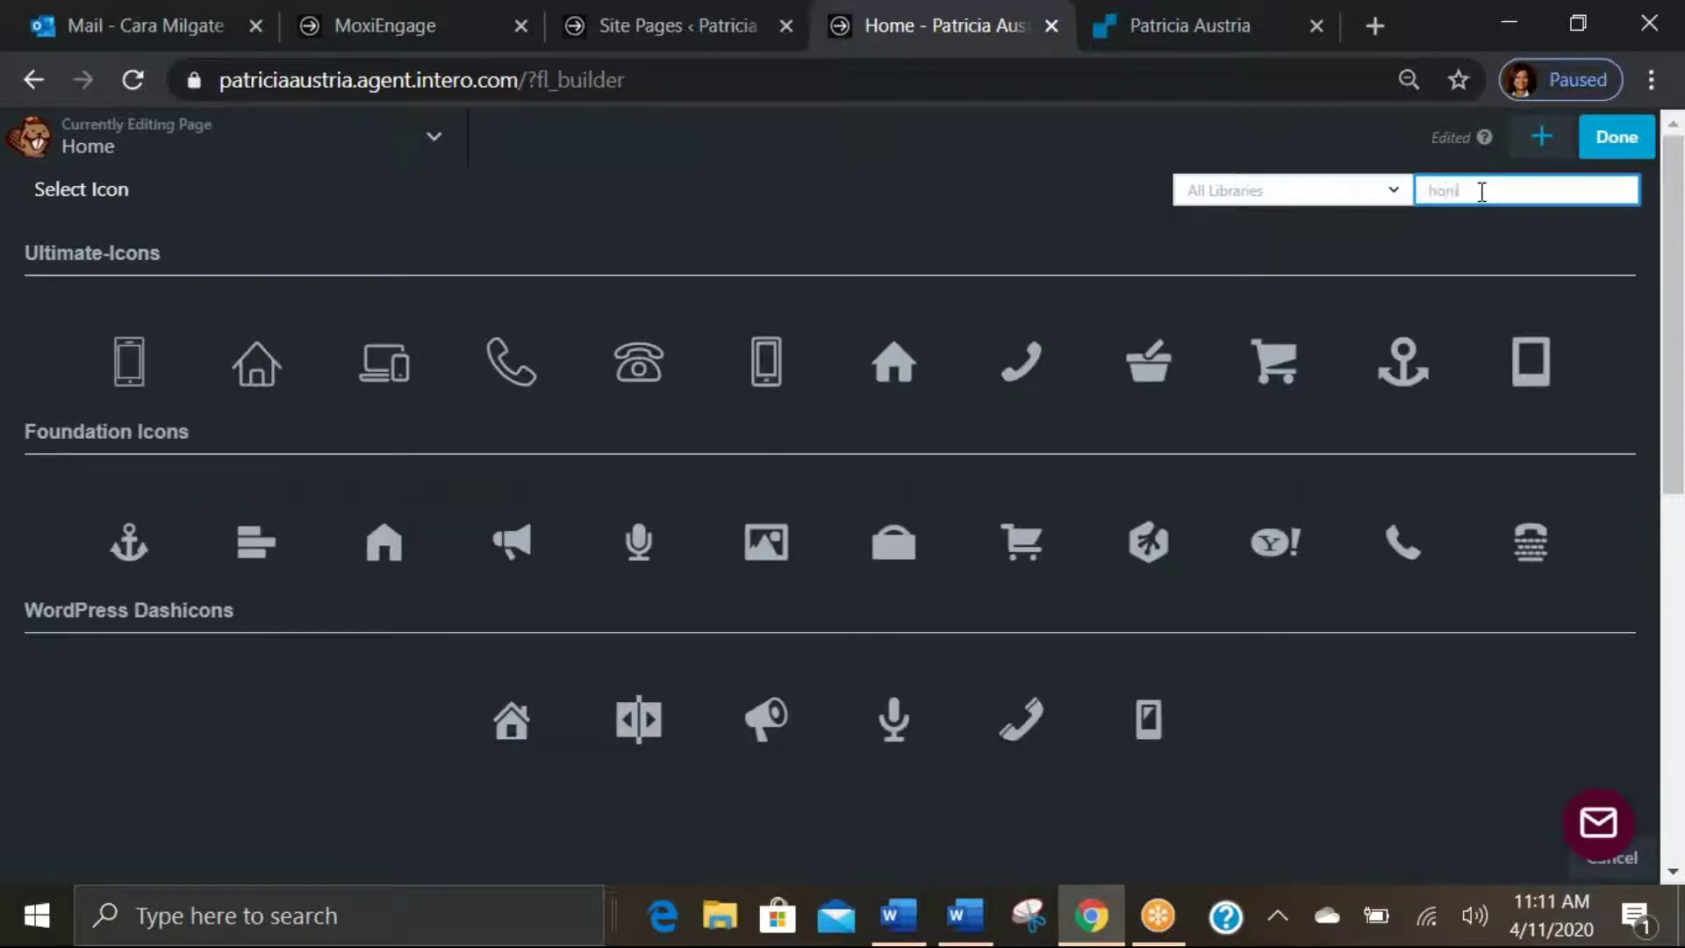
type("e")
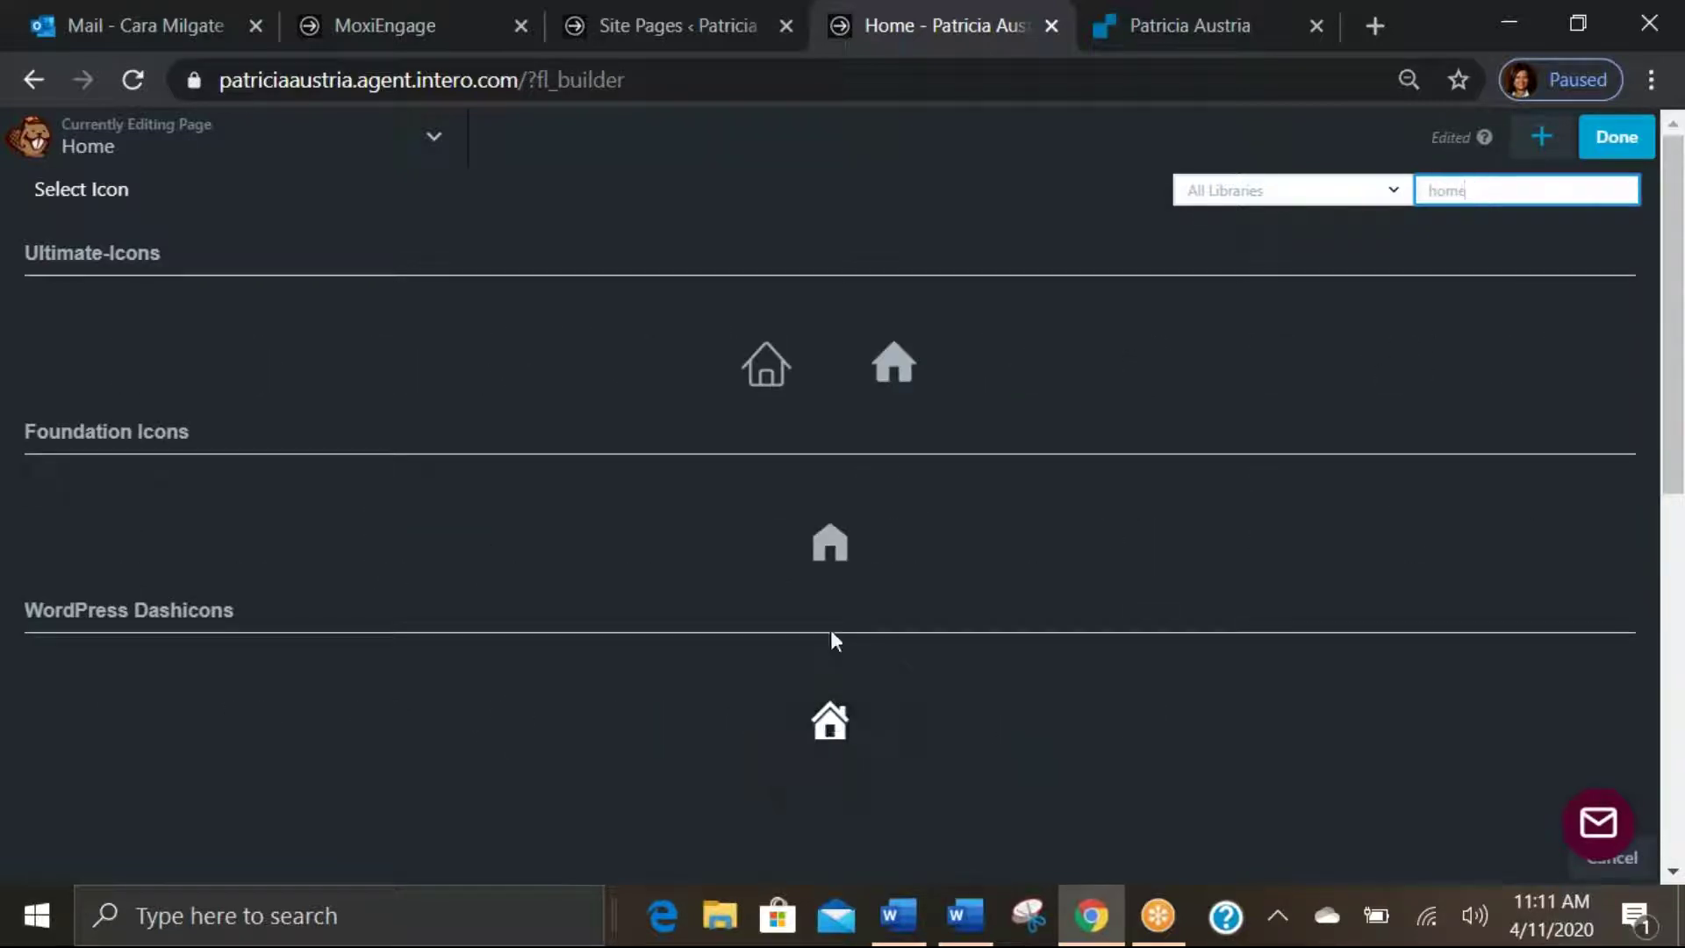
left_click(772, 376)
Copy the agent's RealScout site address into the button's link and set it to open in a new window.
scroll(430, 598, "down", 1)
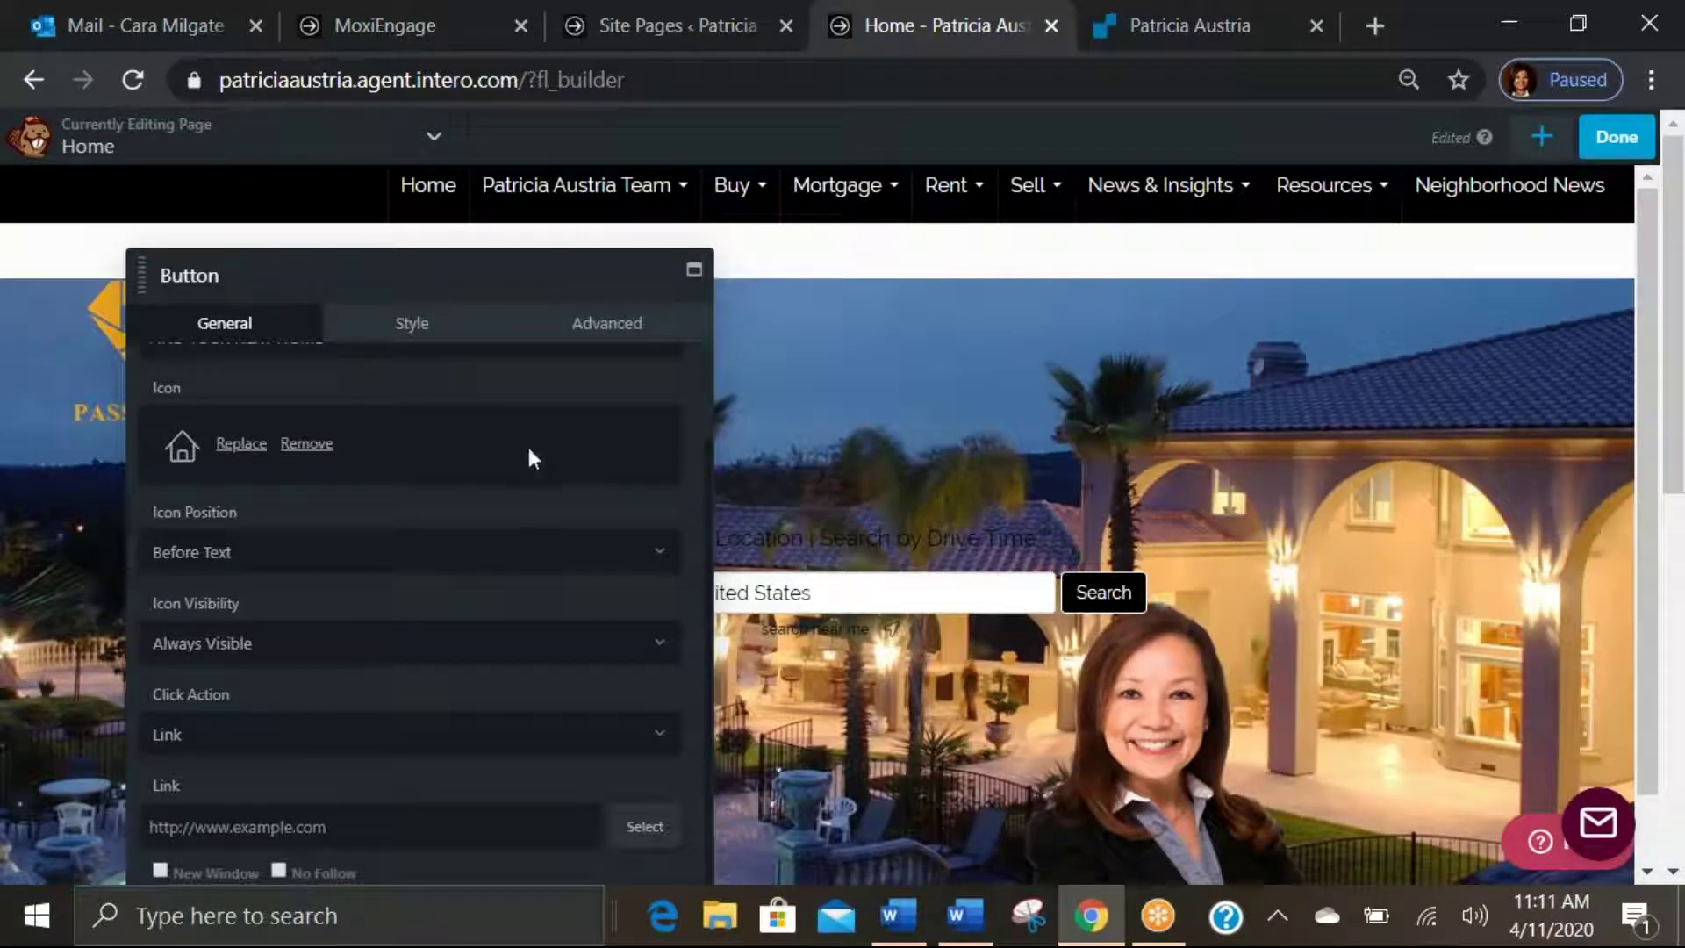
left_click(348, 836)
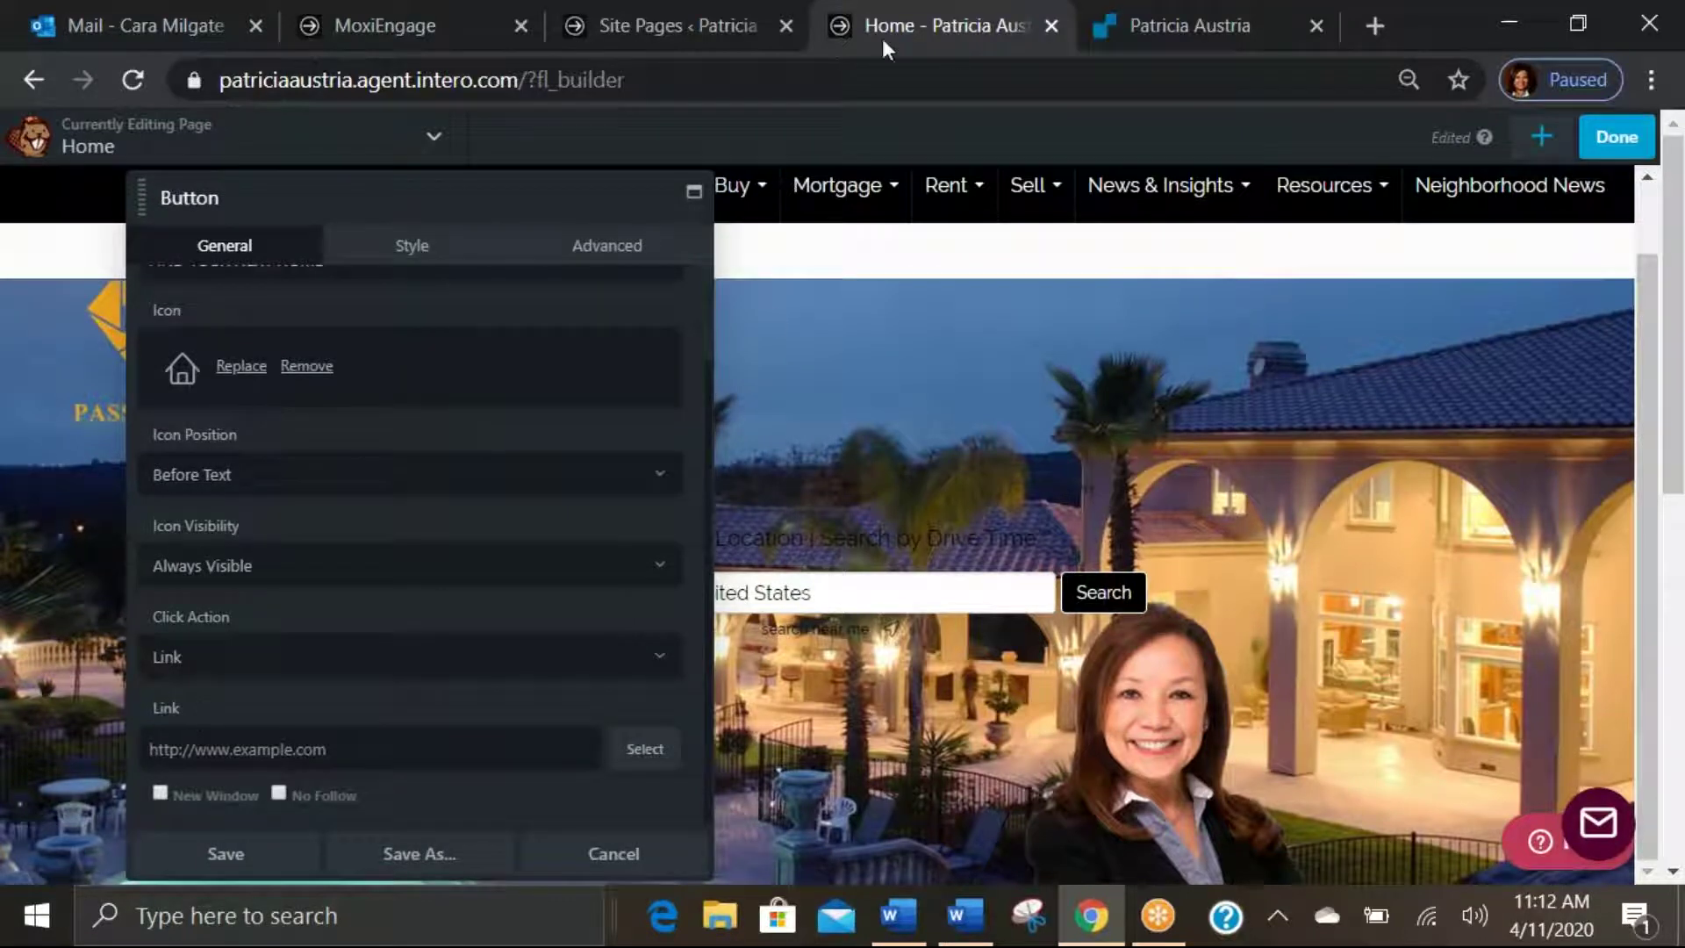
left_click(698, 25)
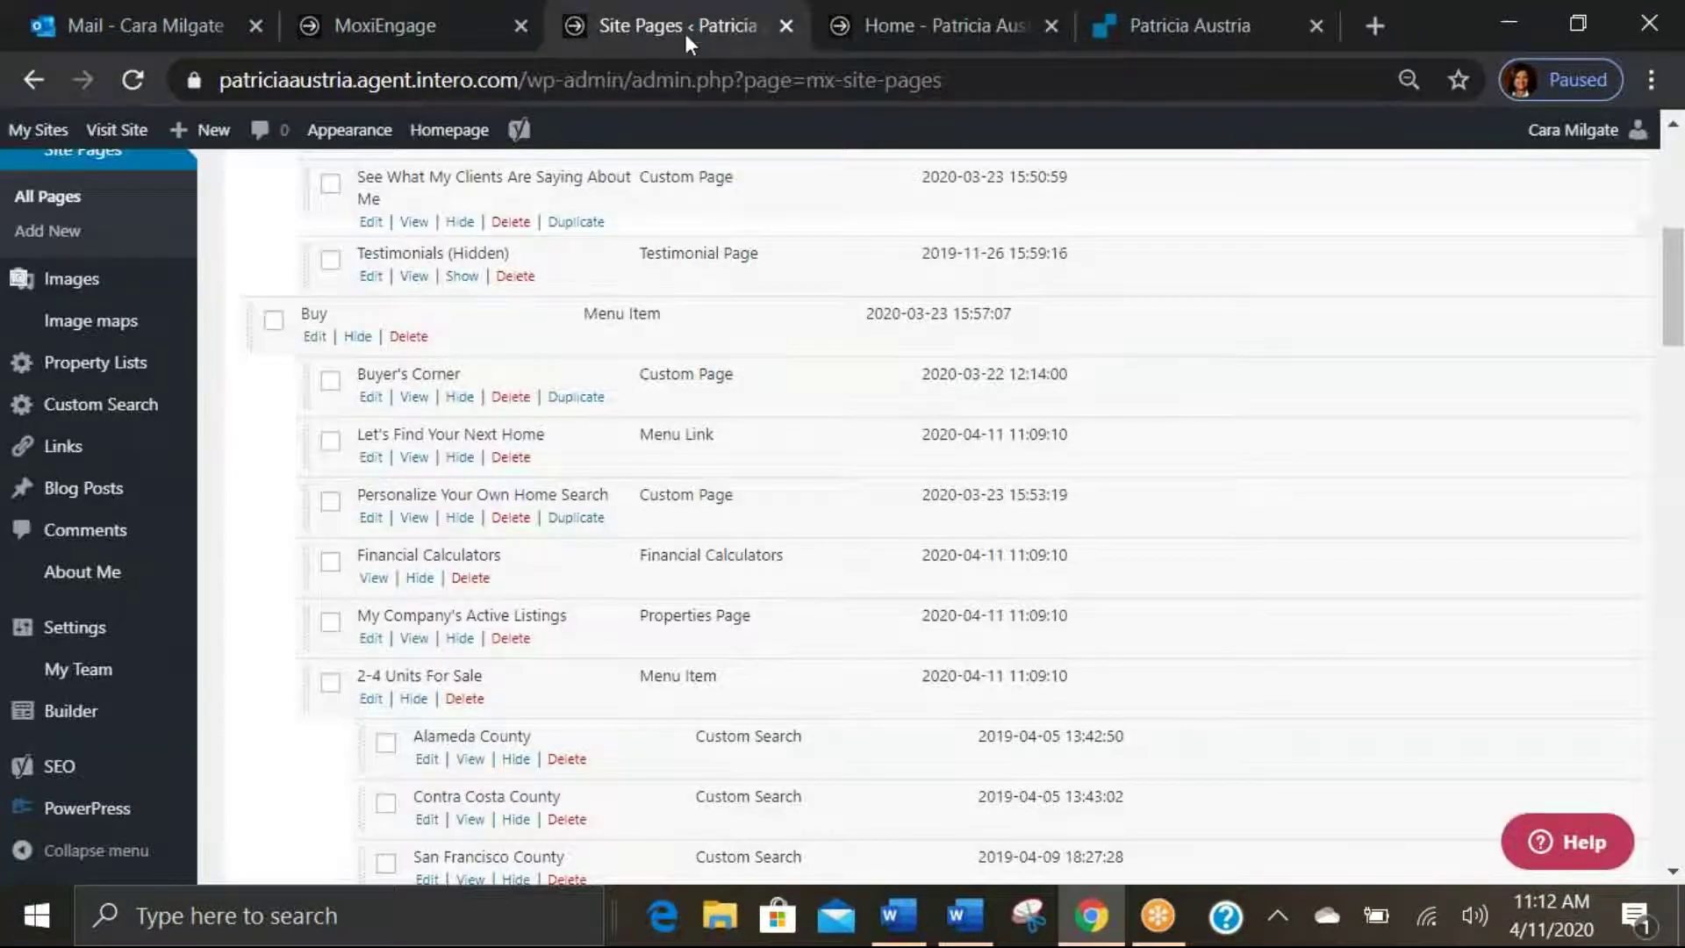
left_click(98, 134)
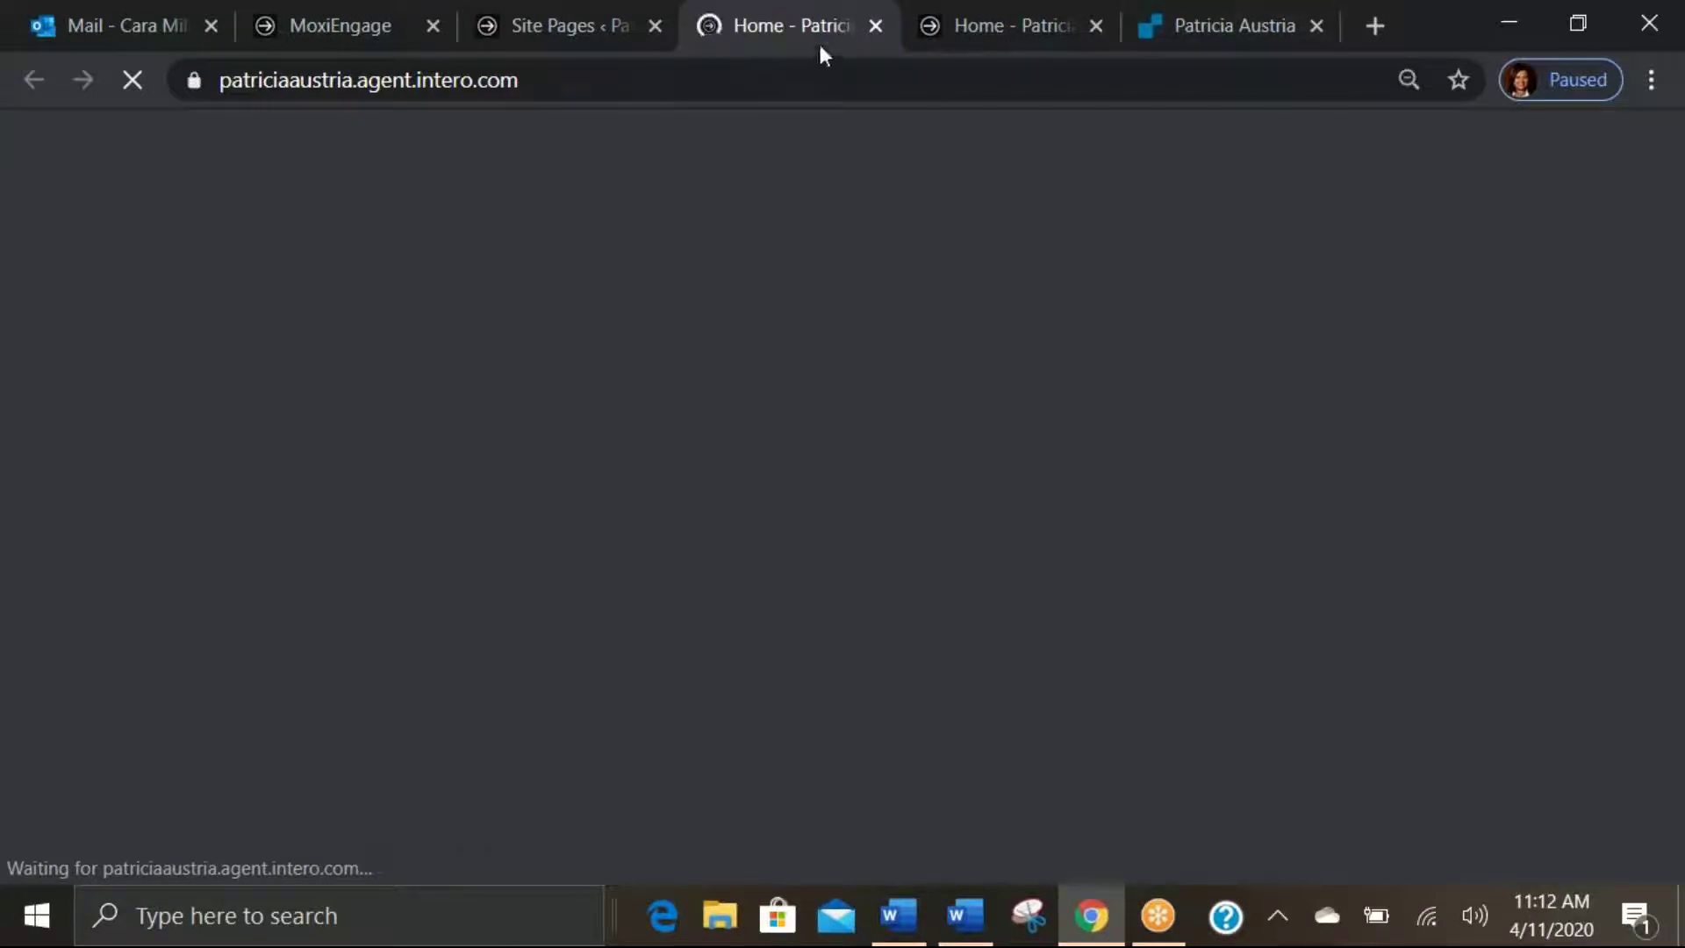
left_click(1238, 25)
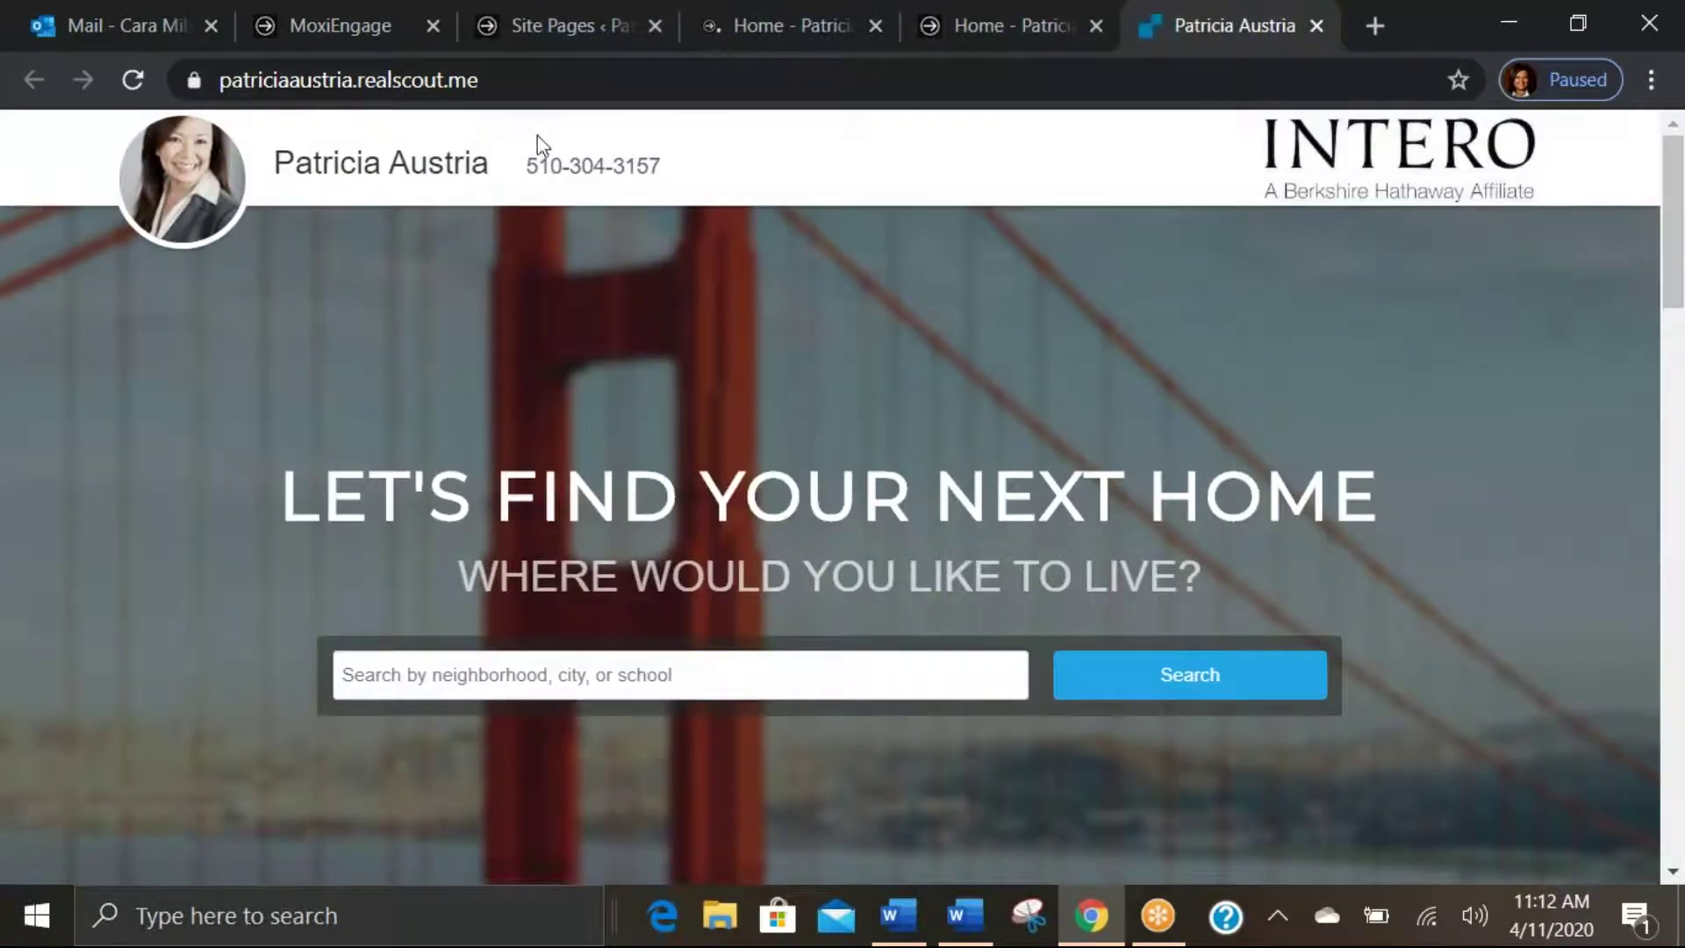
left_click(570, 79)
key("ctrl+c")
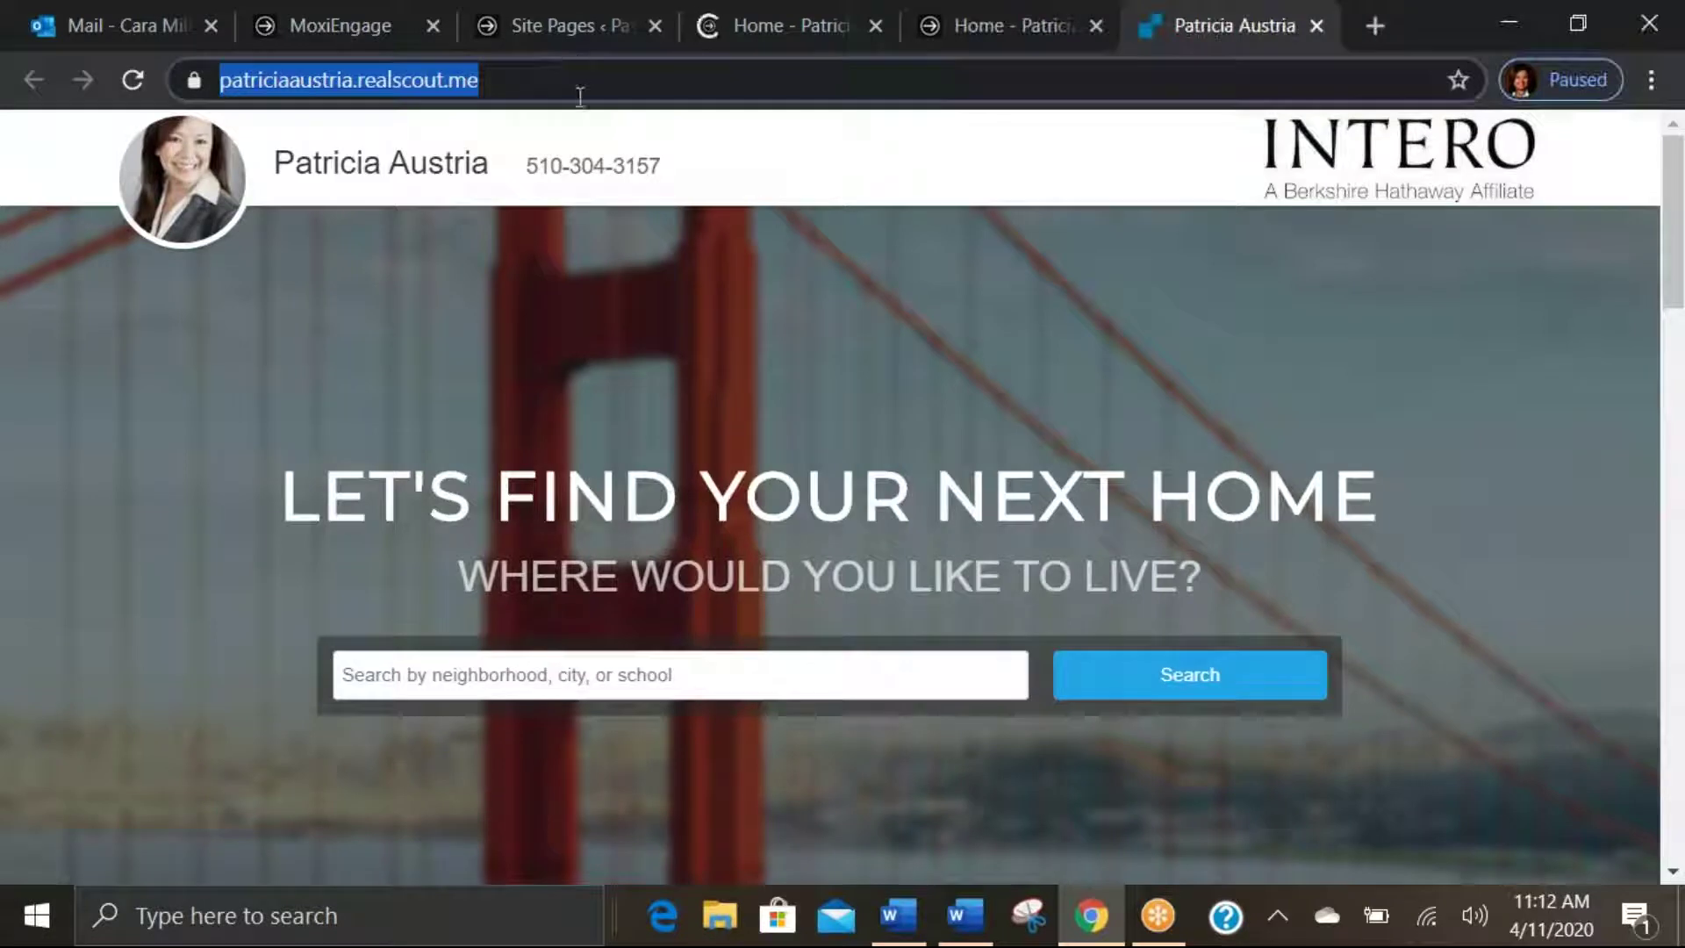
left_click(989, 24)
left_click(282, 754)
key("ctrl+v")
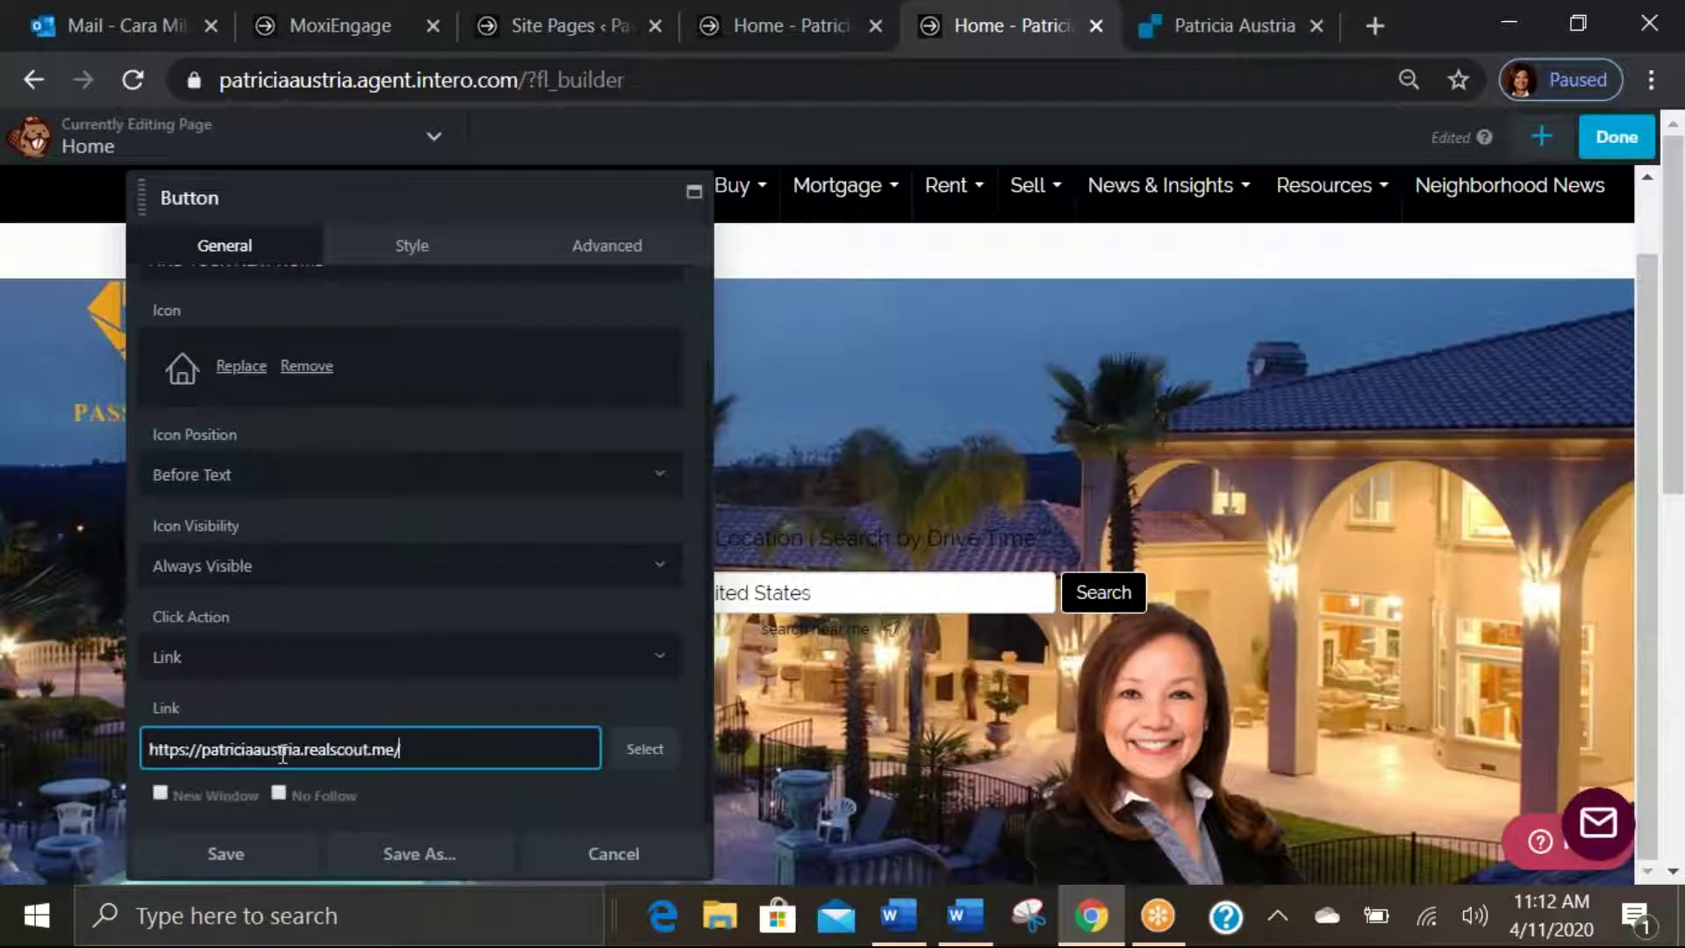
left_click(160, 787)
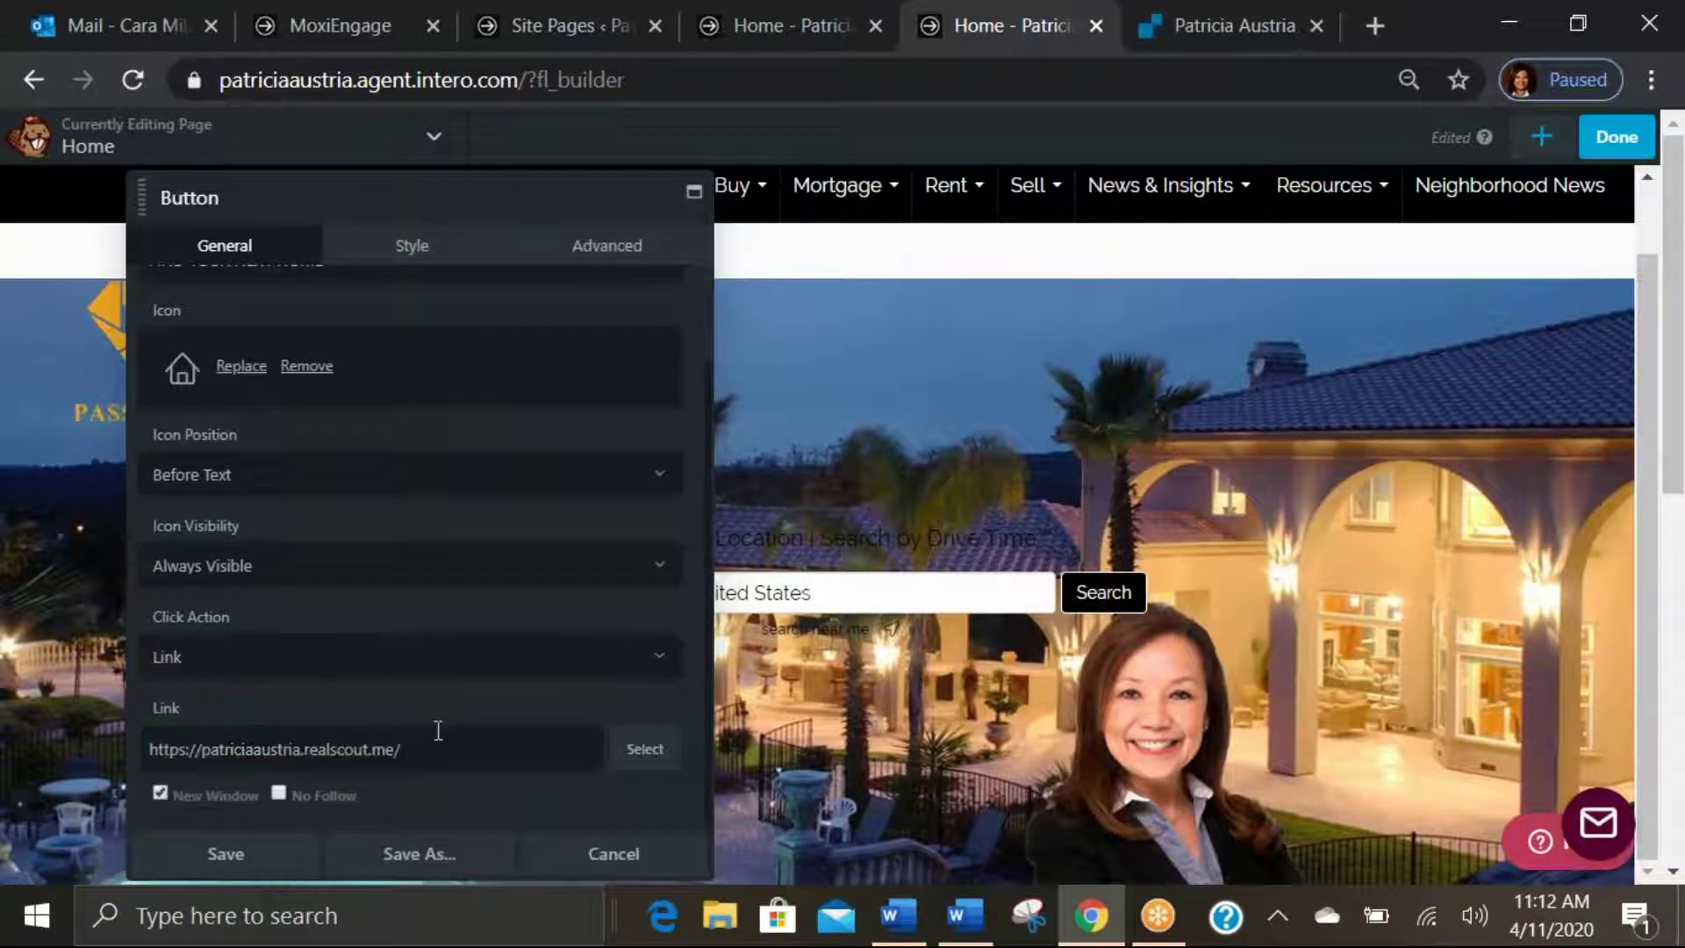
Review the button's general settings, save them, and publish the homepage.
scroll(445, 704, "up", 1)
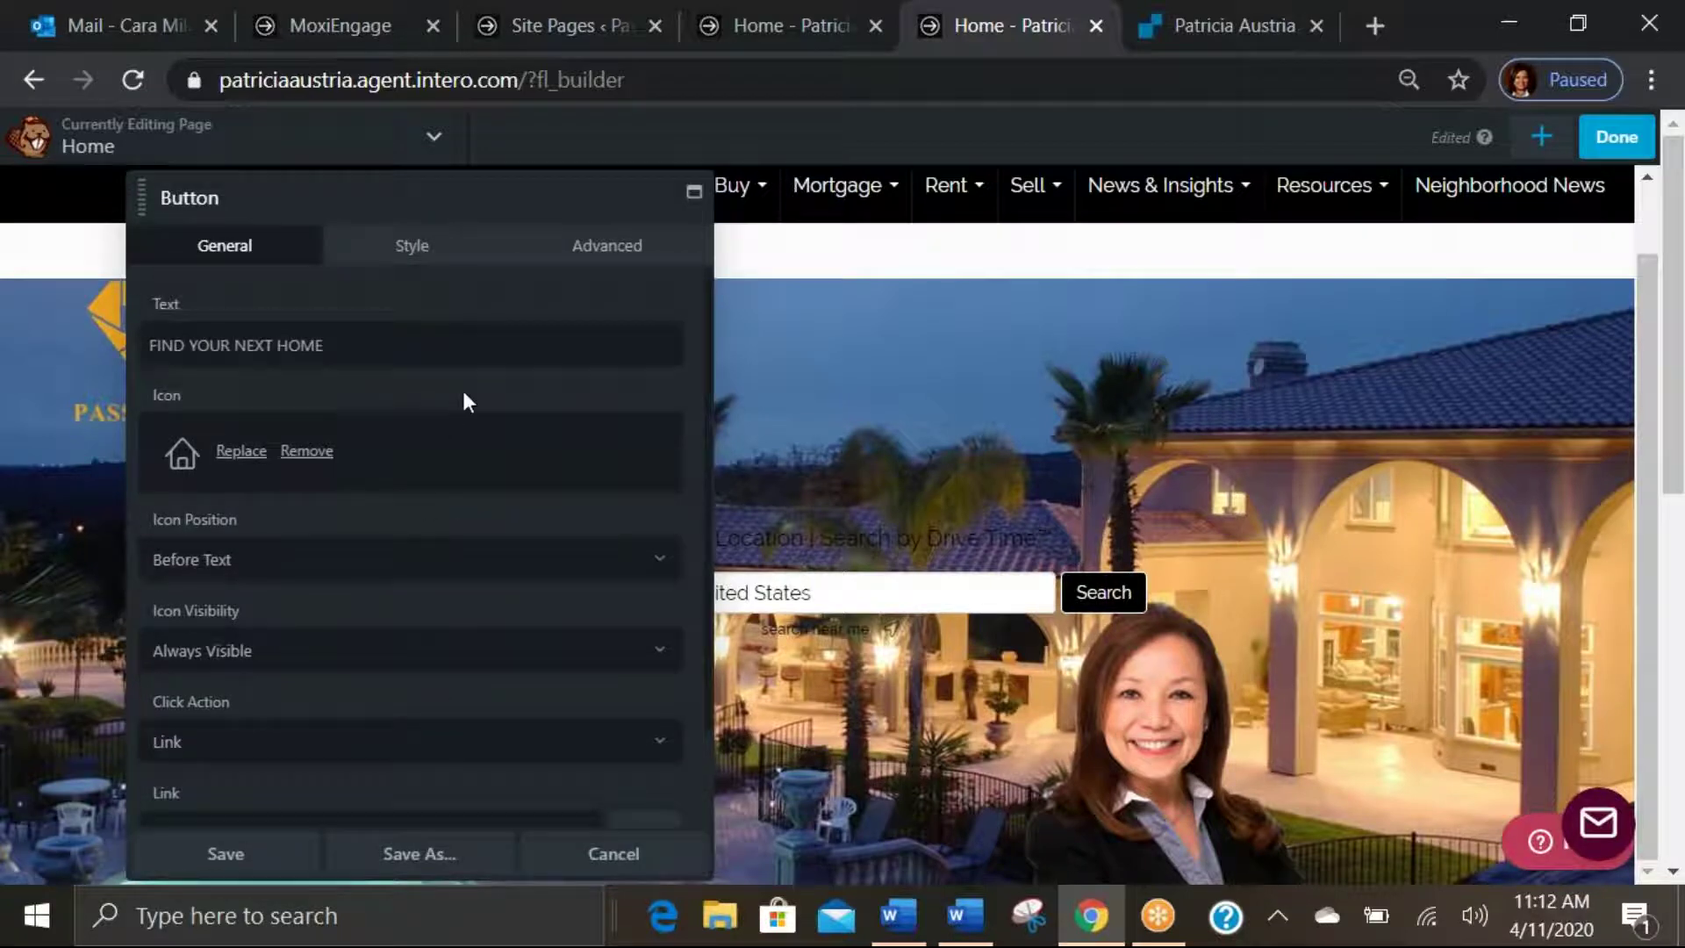
scroll(562, 600, "down", 1)
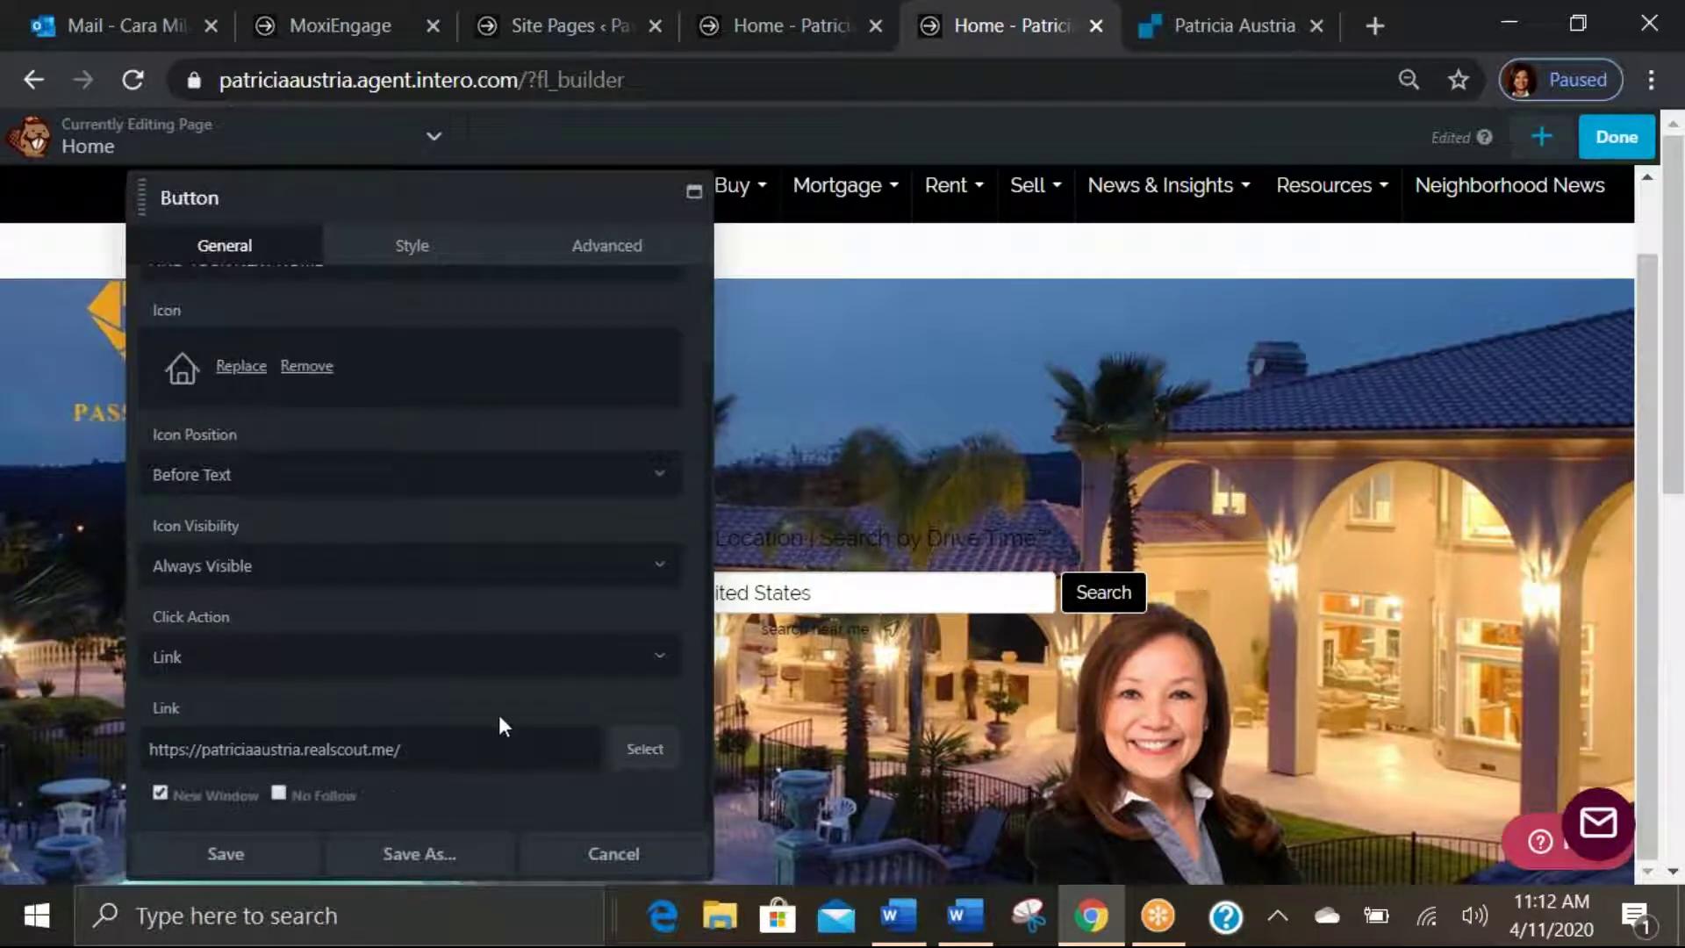
scroll(499, 714, "down", 5)
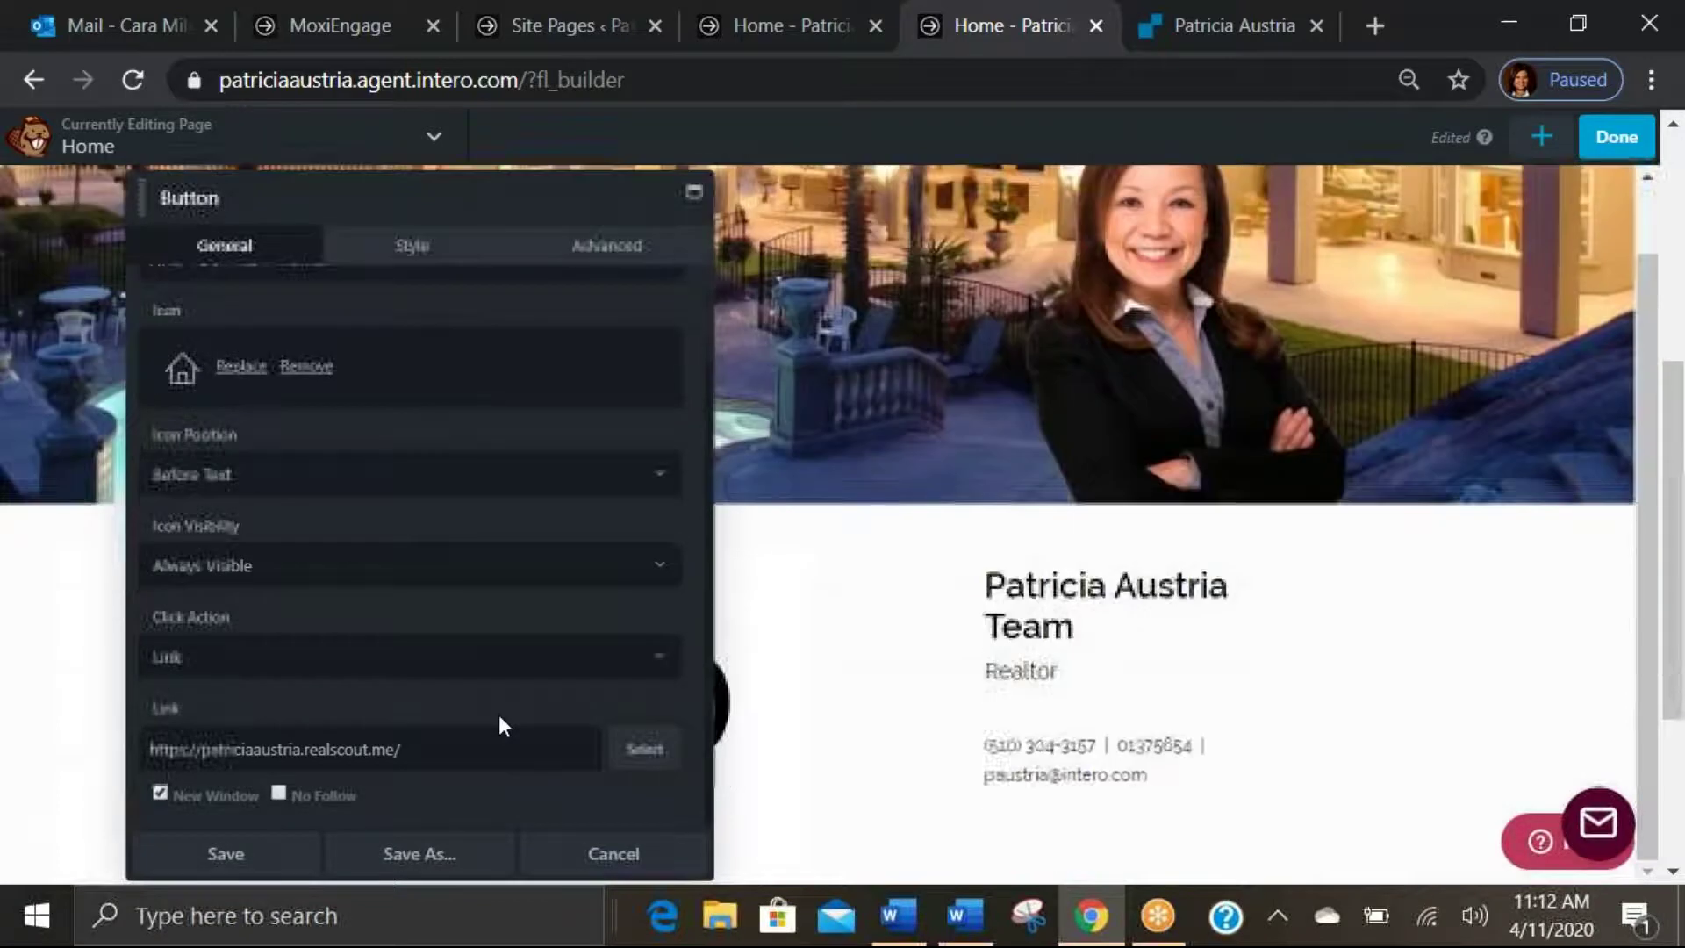
left_click(301, 849)
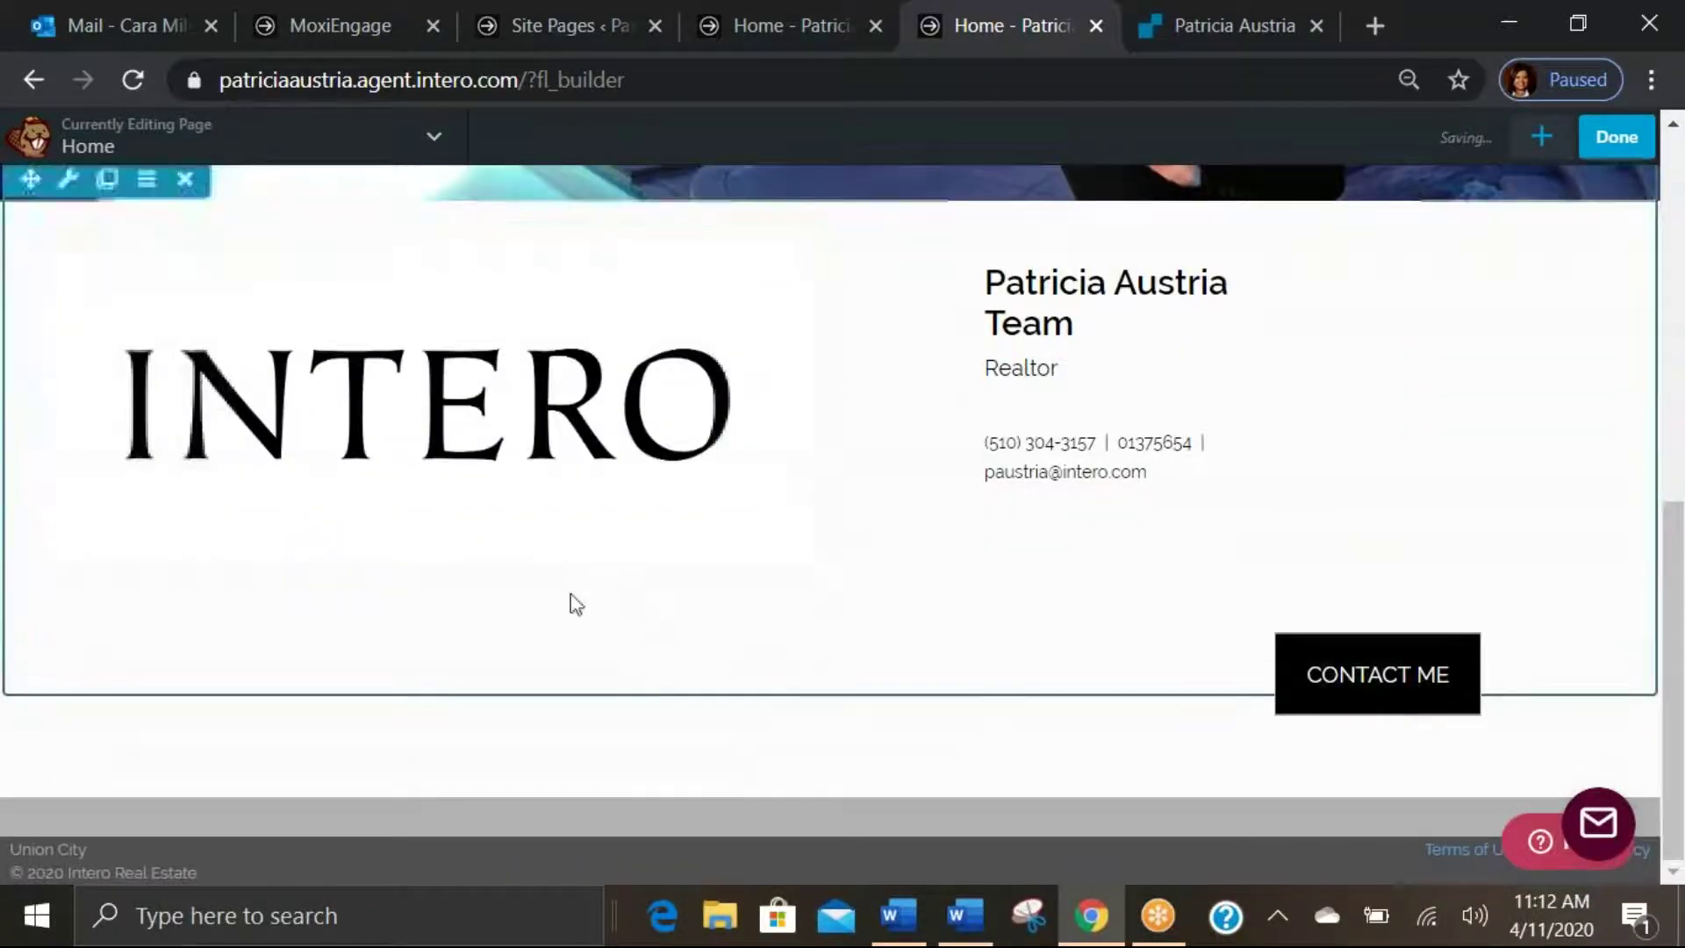
left_click(1616, 137)
left_click(1522, 149)
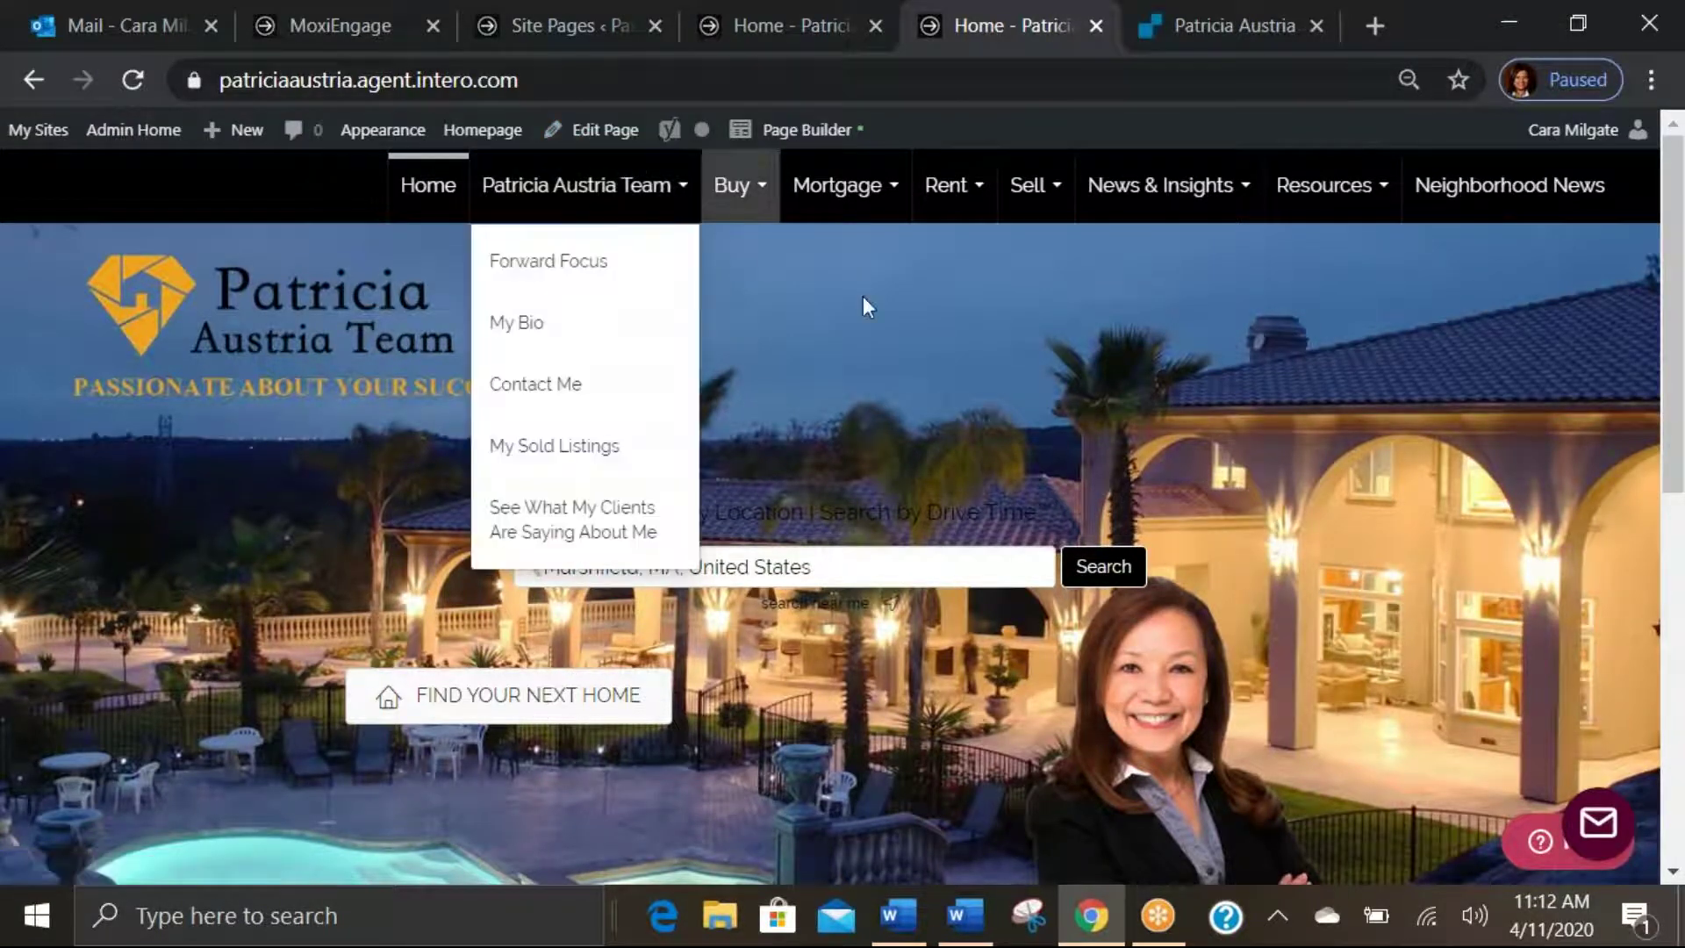
Reopen the homepage in Page Builder and center-align the "FIND YOUR NEXT HOME" button.
left_click(794, 130)
mouse_move(383, 734)
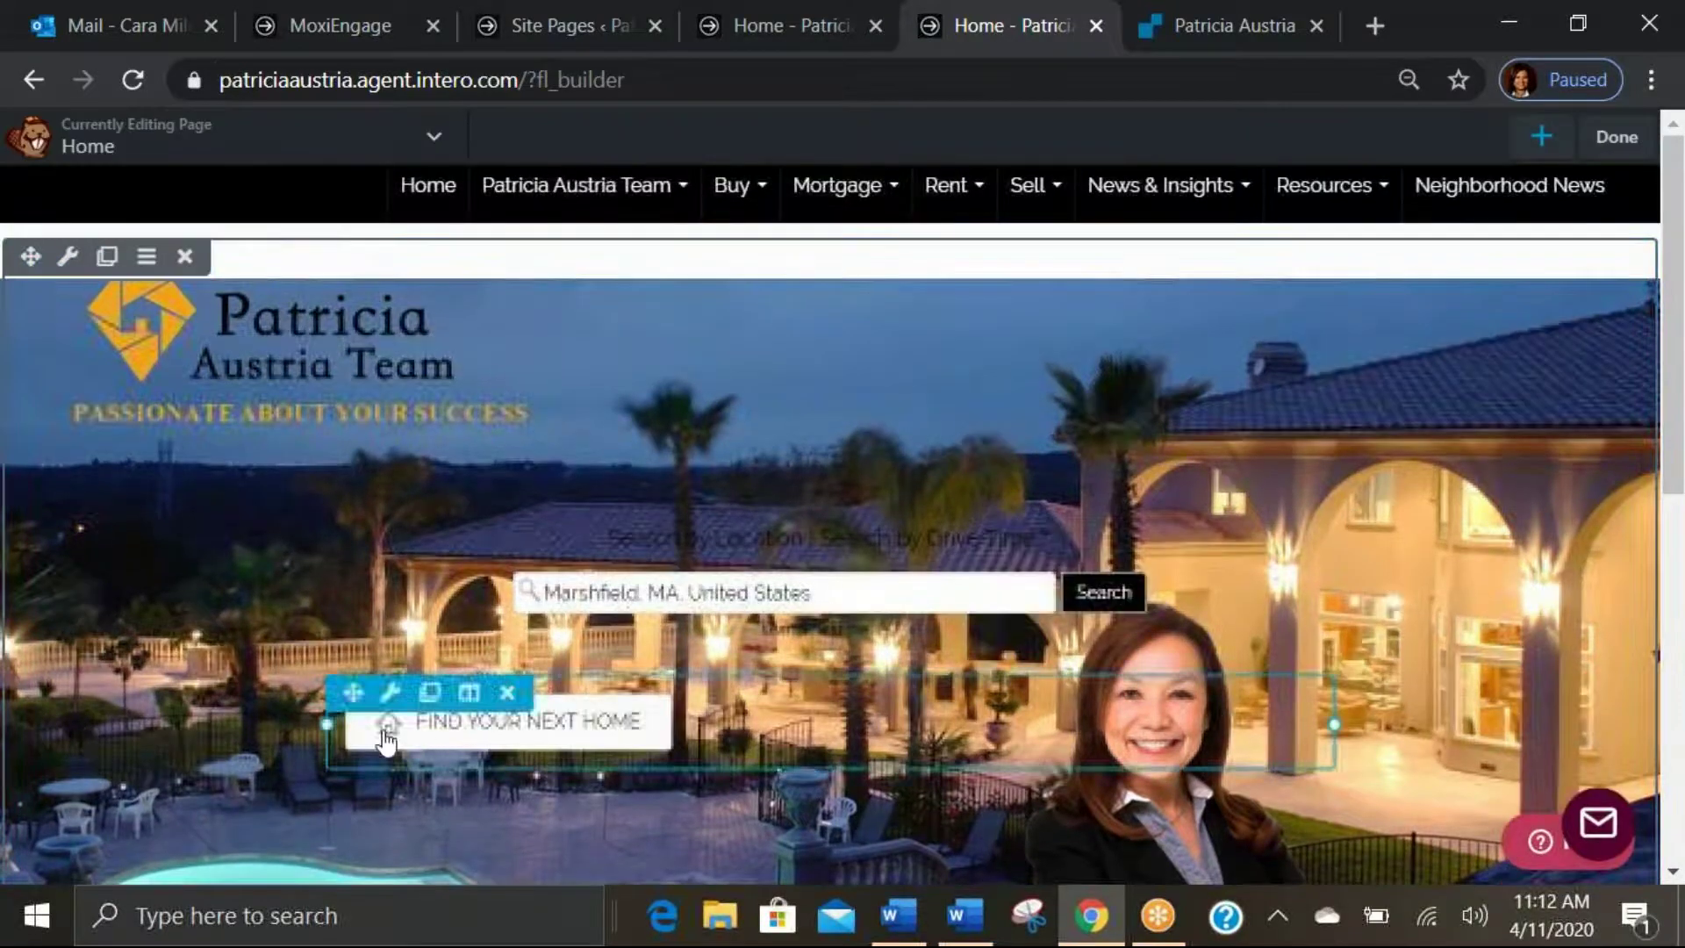
left_click(391, 693)
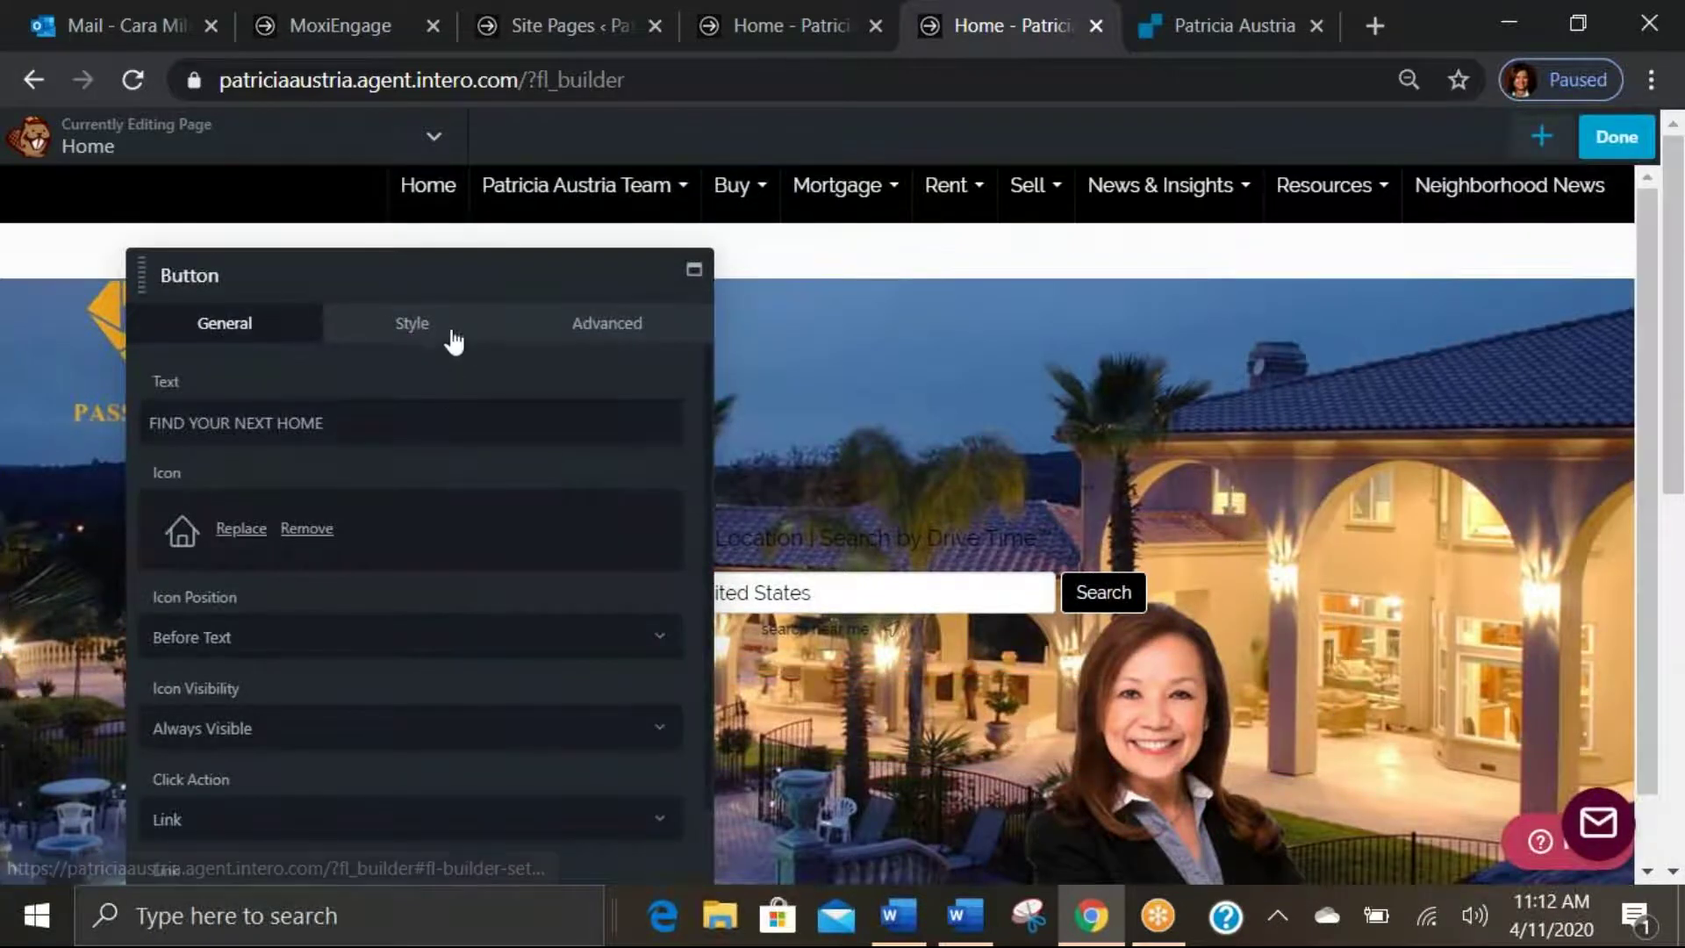
left_click(444, 331)
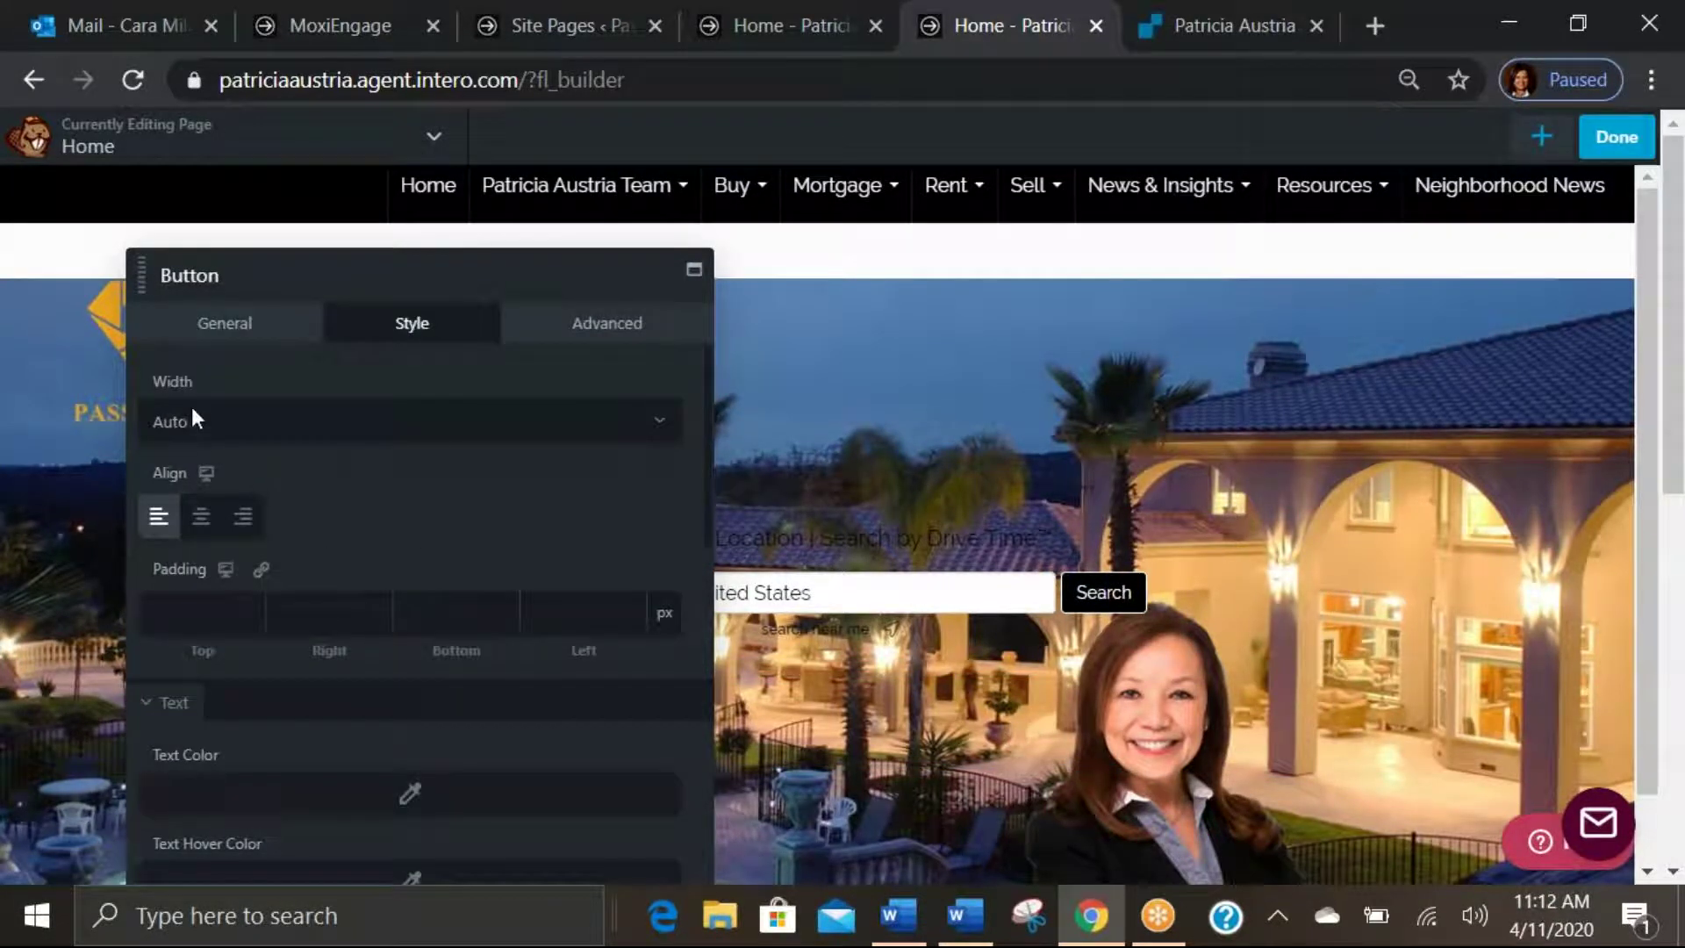
left_click(201, 517)
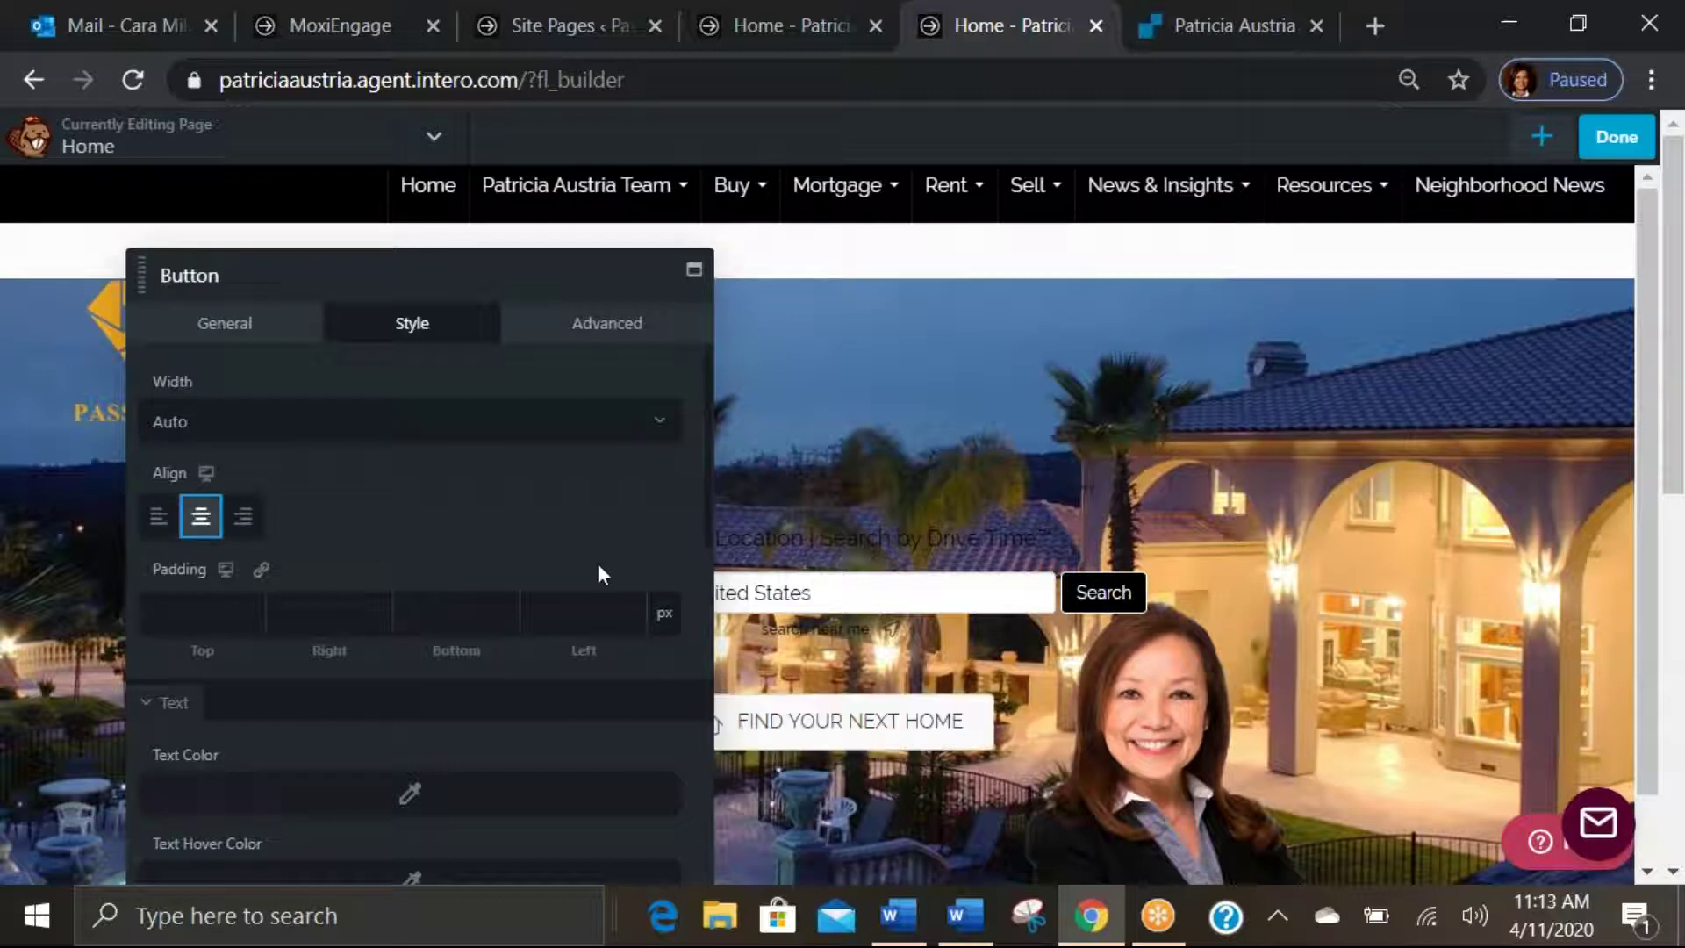
Set the button's text color to black (#000000).
scroll(616, 571, "down", 4)
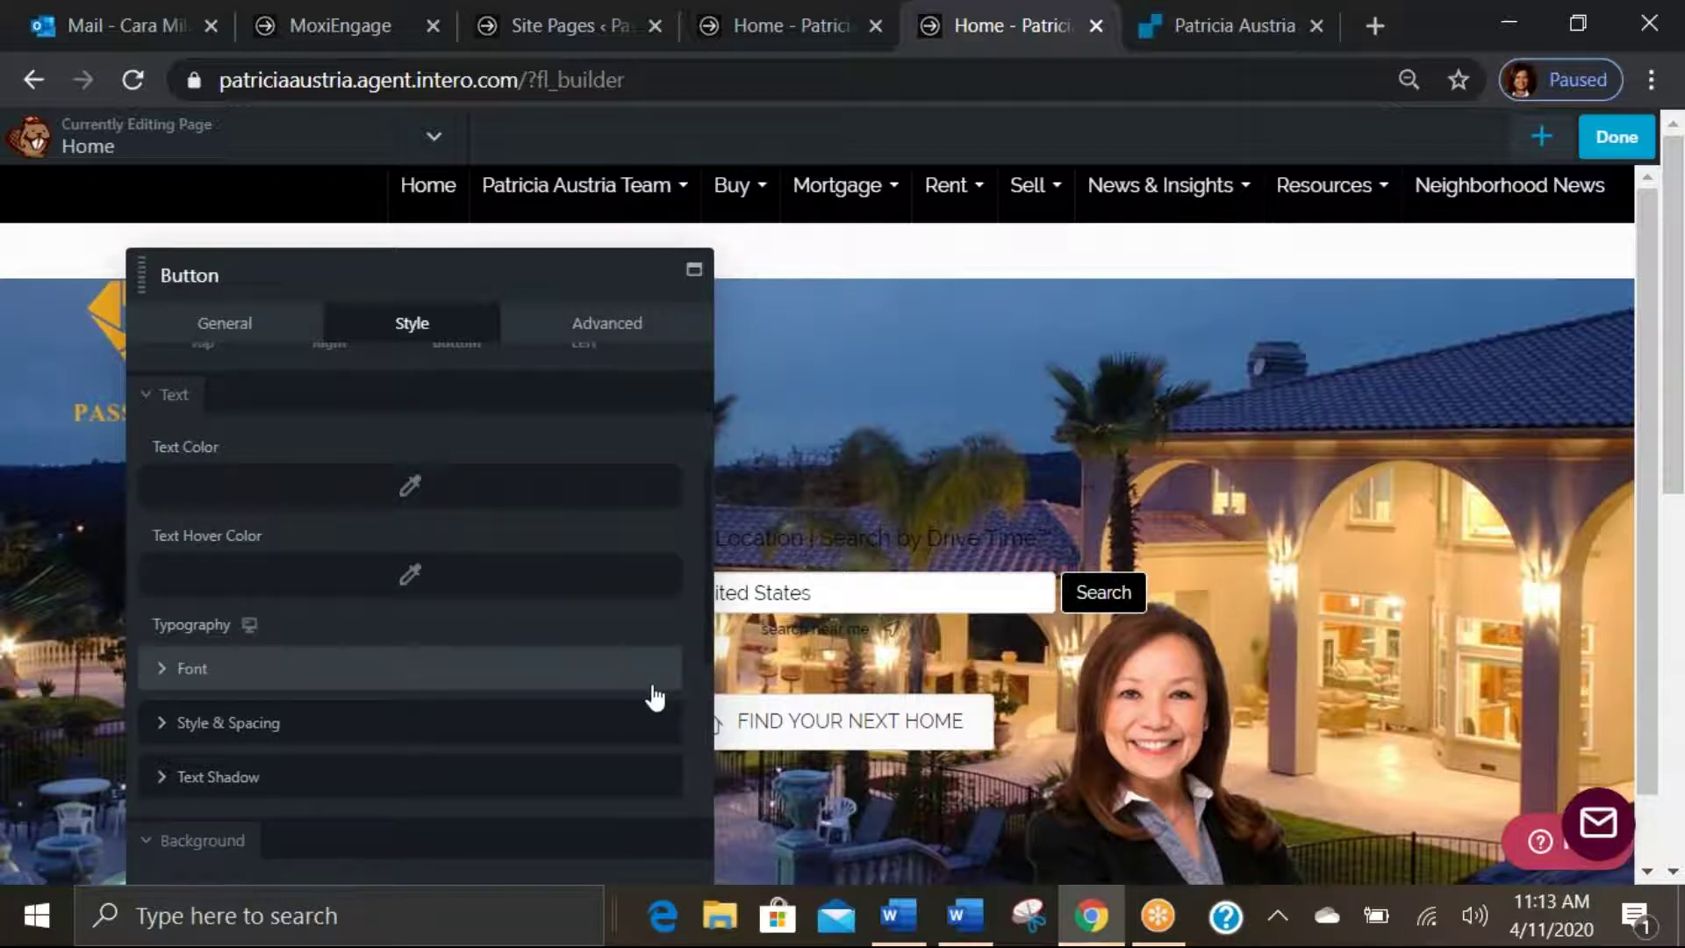
left_click(411, 496)
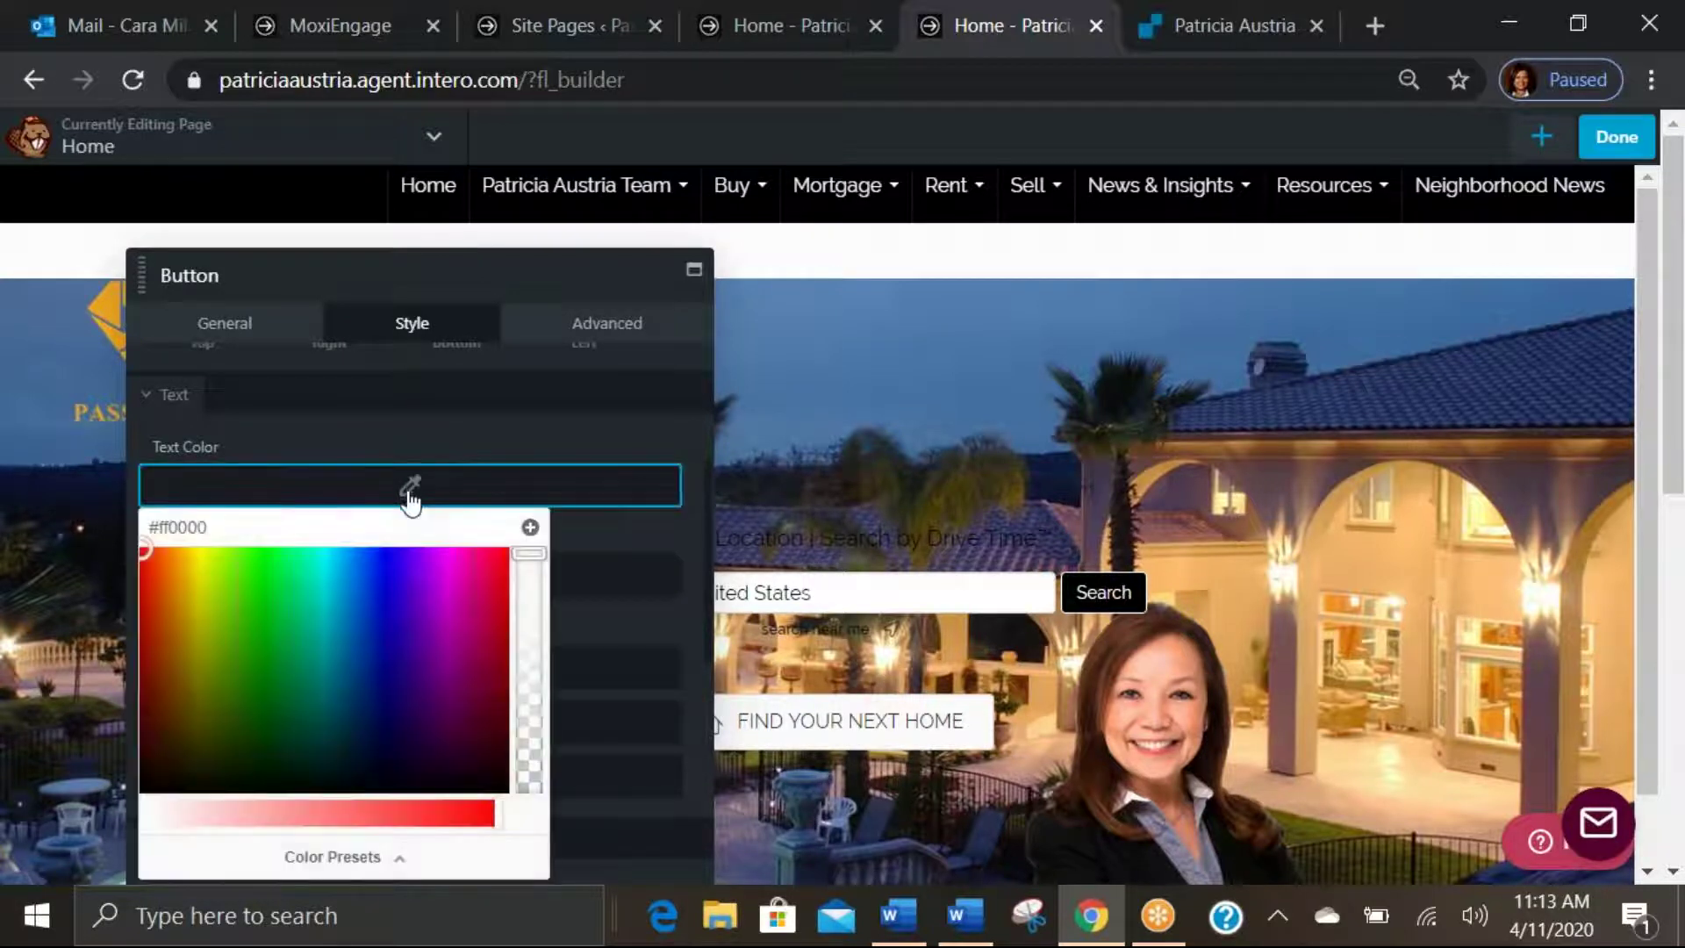
left_click_drag(142, 555, 110, 832)
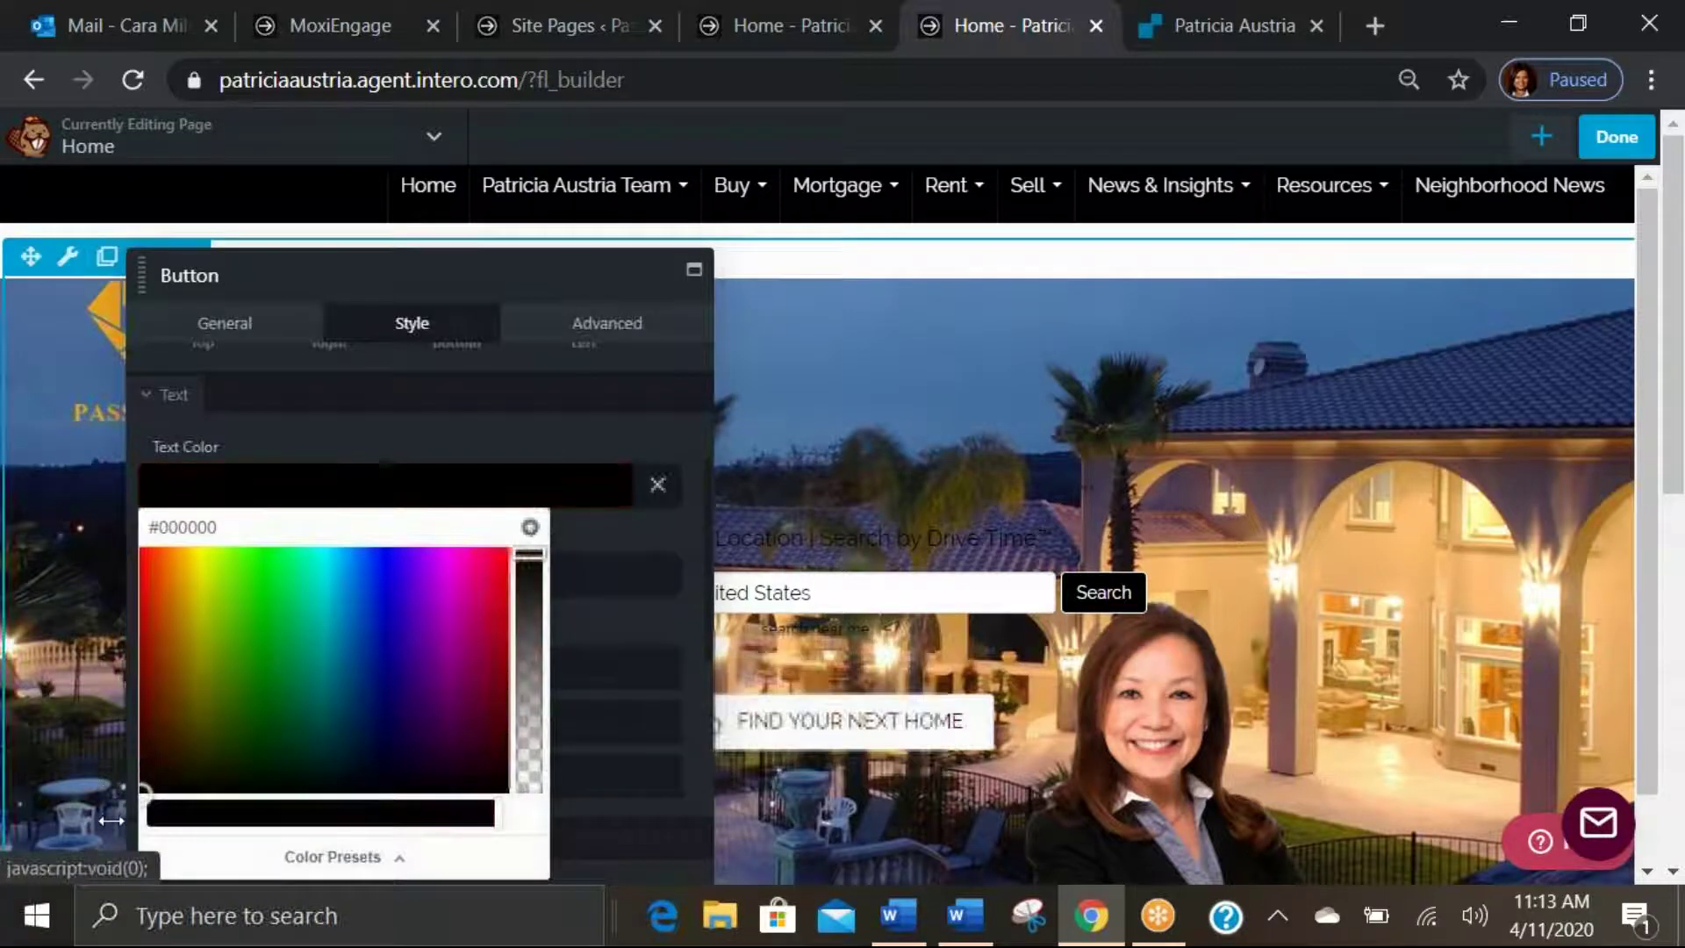
left_click(665, 446)
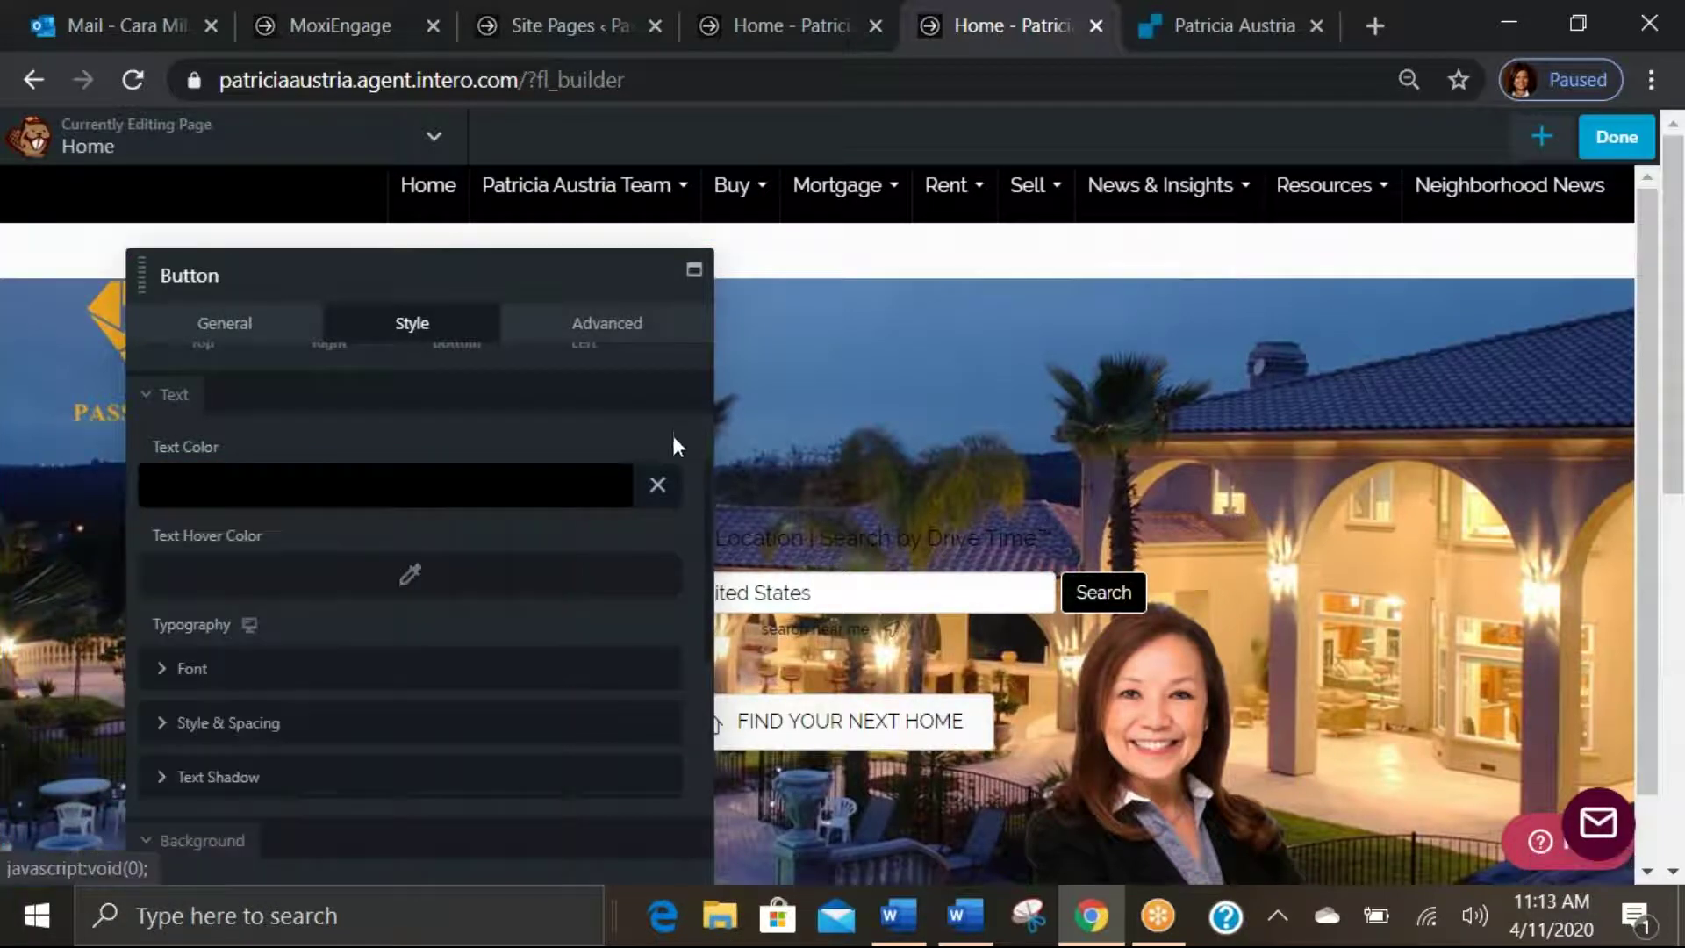
Set the button's text hover color to white (#ffffff).
scroll(380, 594, "down", 2)
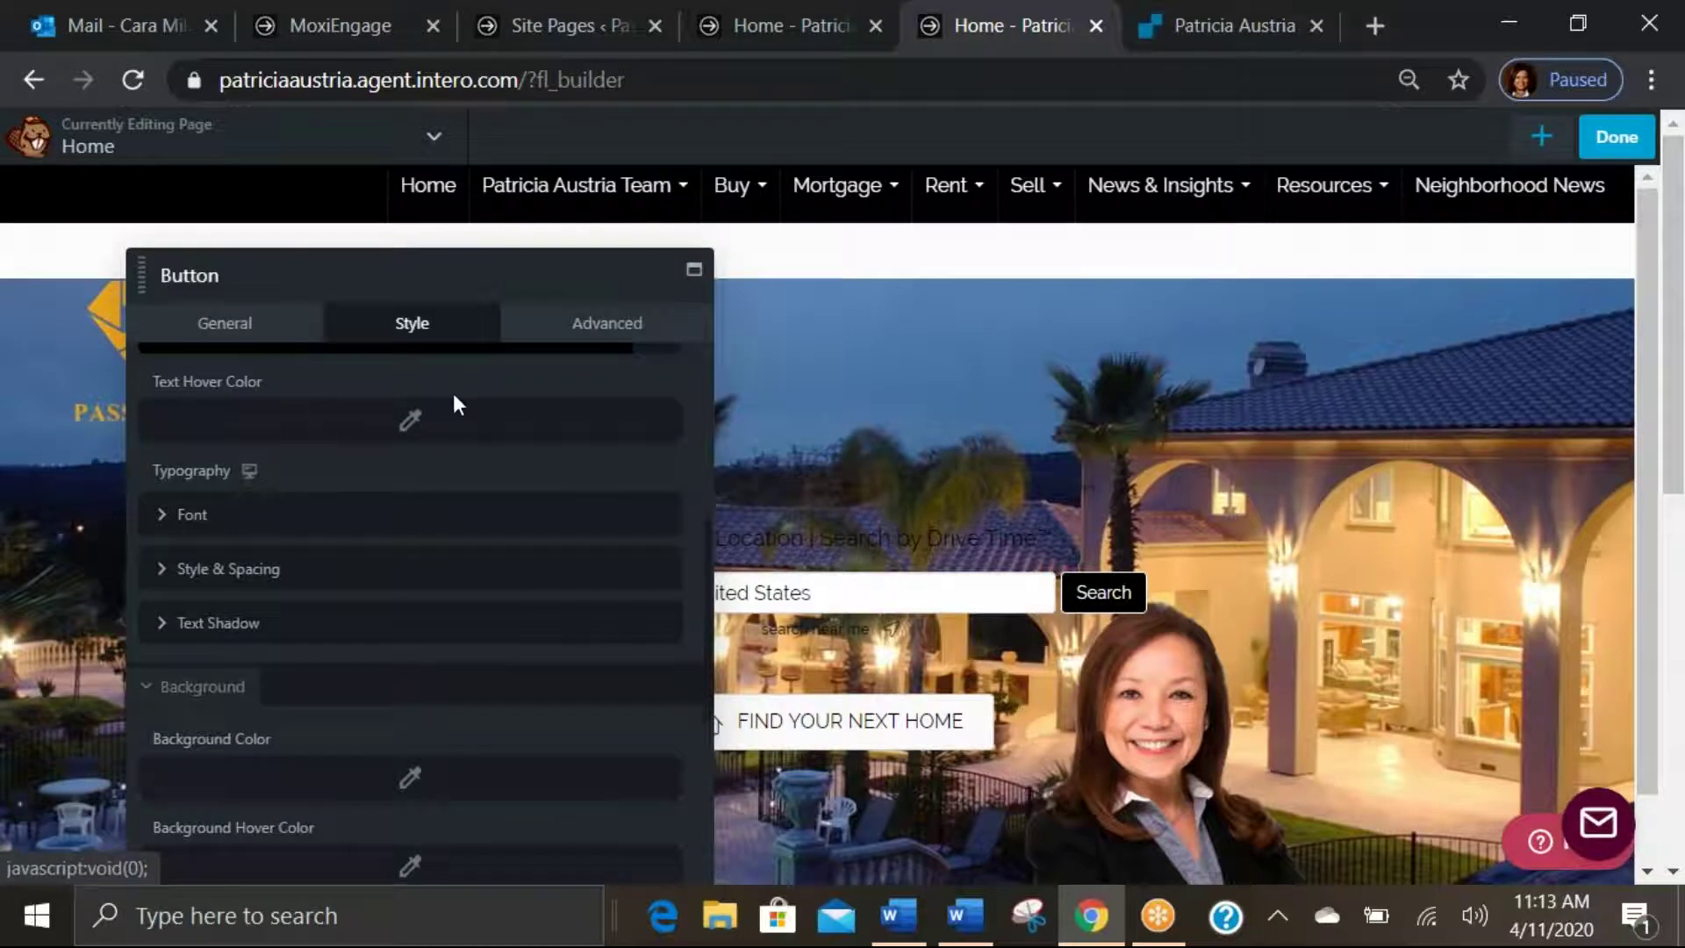
left_click(410, 423)
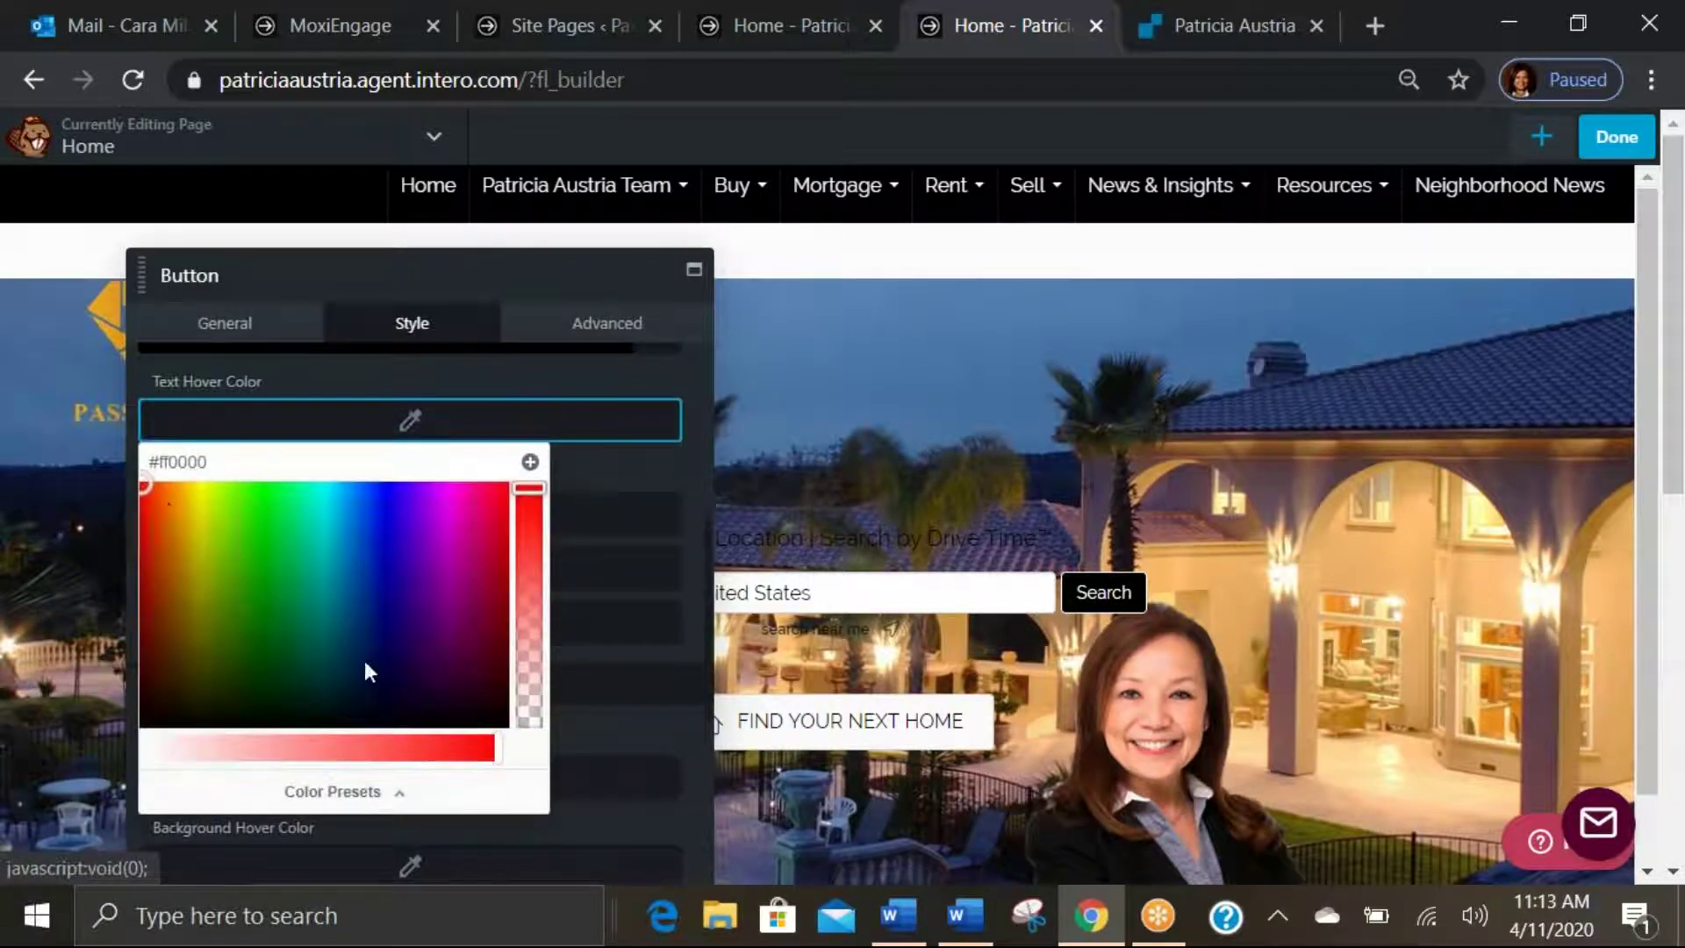
mouse_move(141, 480)
left_mouse_down()
mouse_move(130, 730)
mouse_move(147, 484)
left_mouse_up()
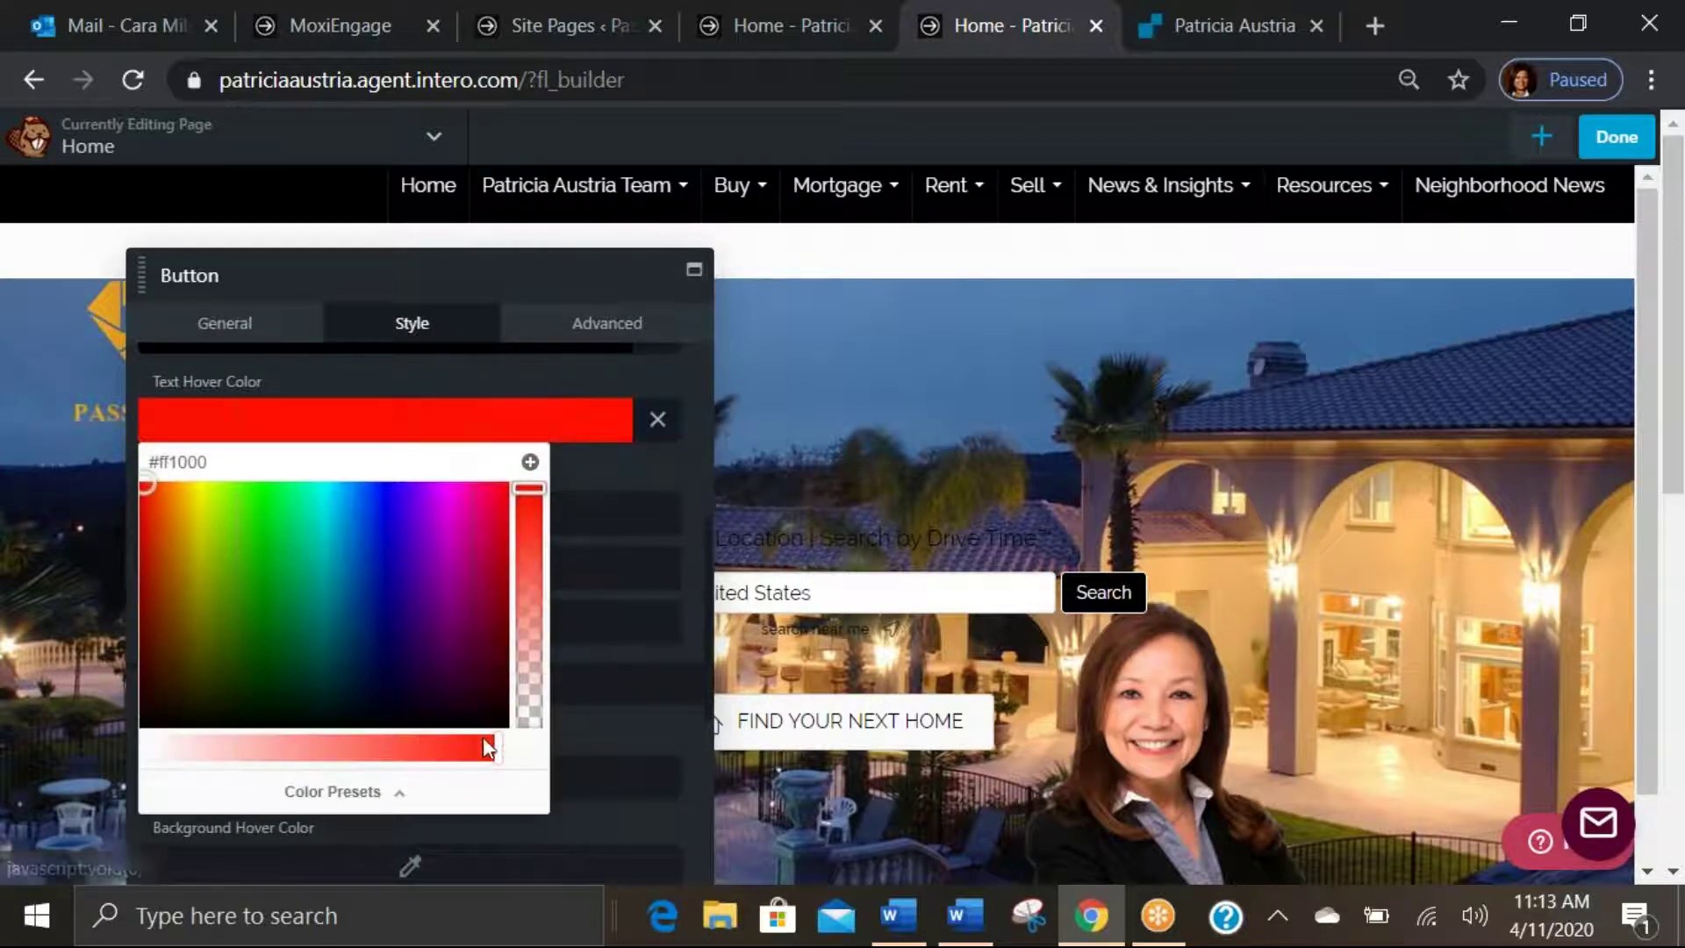
left_click_drag(494, 743, 94, 755)
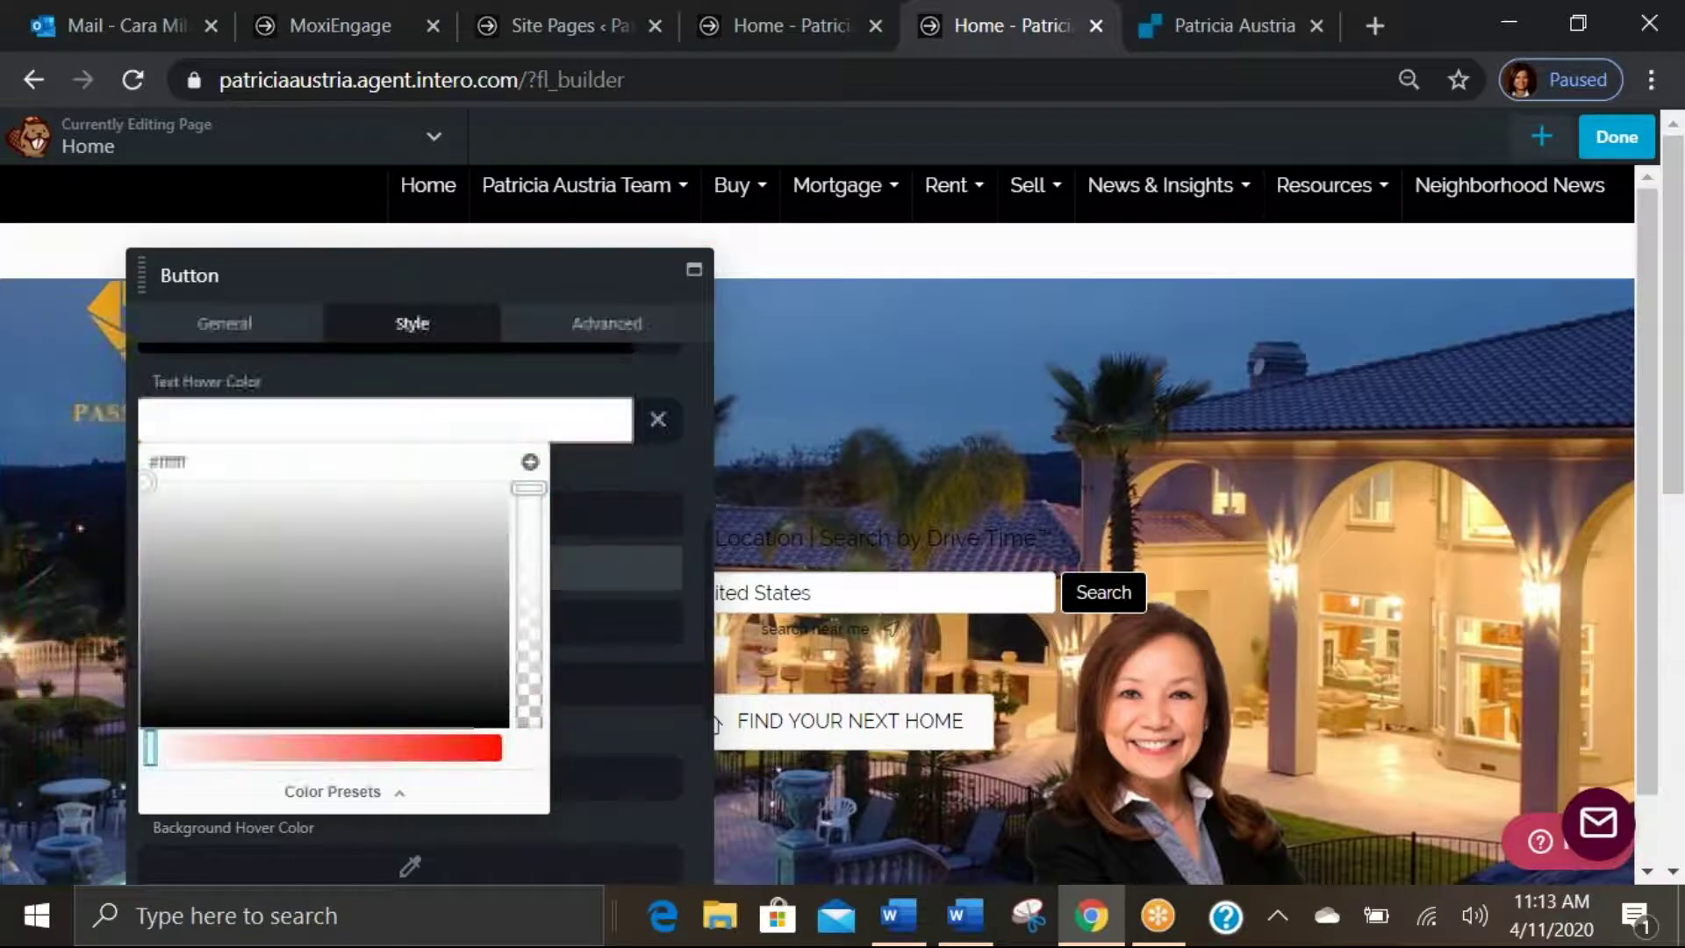
left_click(632, 454)
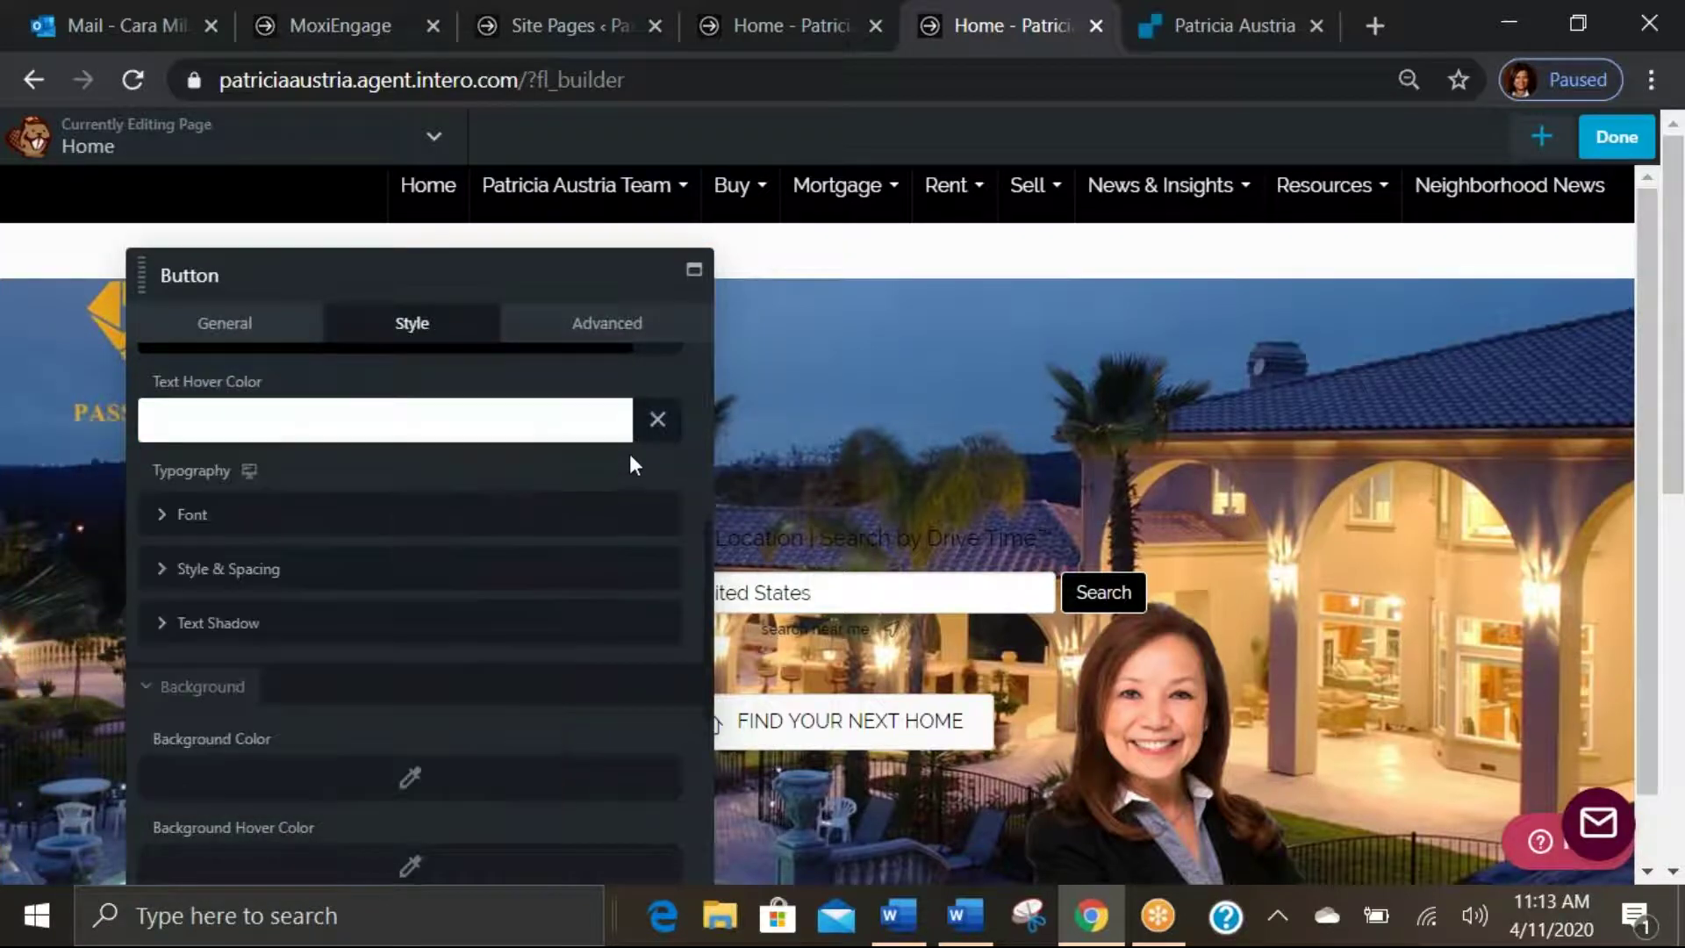
Set the button text's font family to Verdana and its weight to Normal.
left_click(299, 516)
left_click(249, 604)
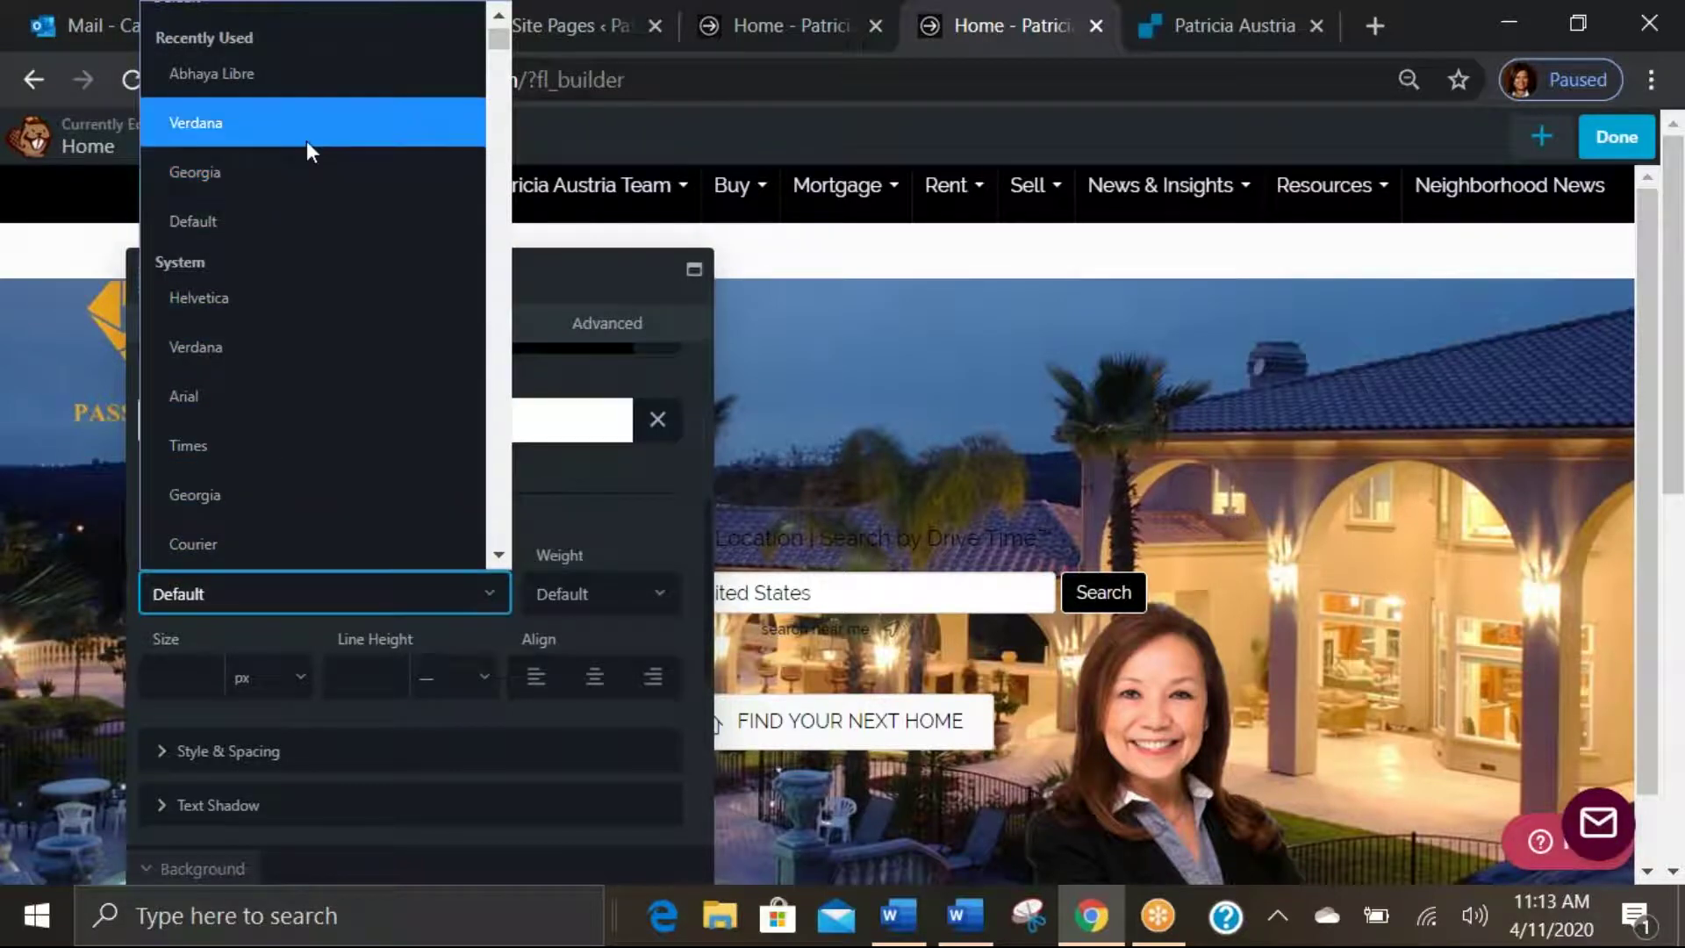
left_click(308, 130)
left_click(597, 591)
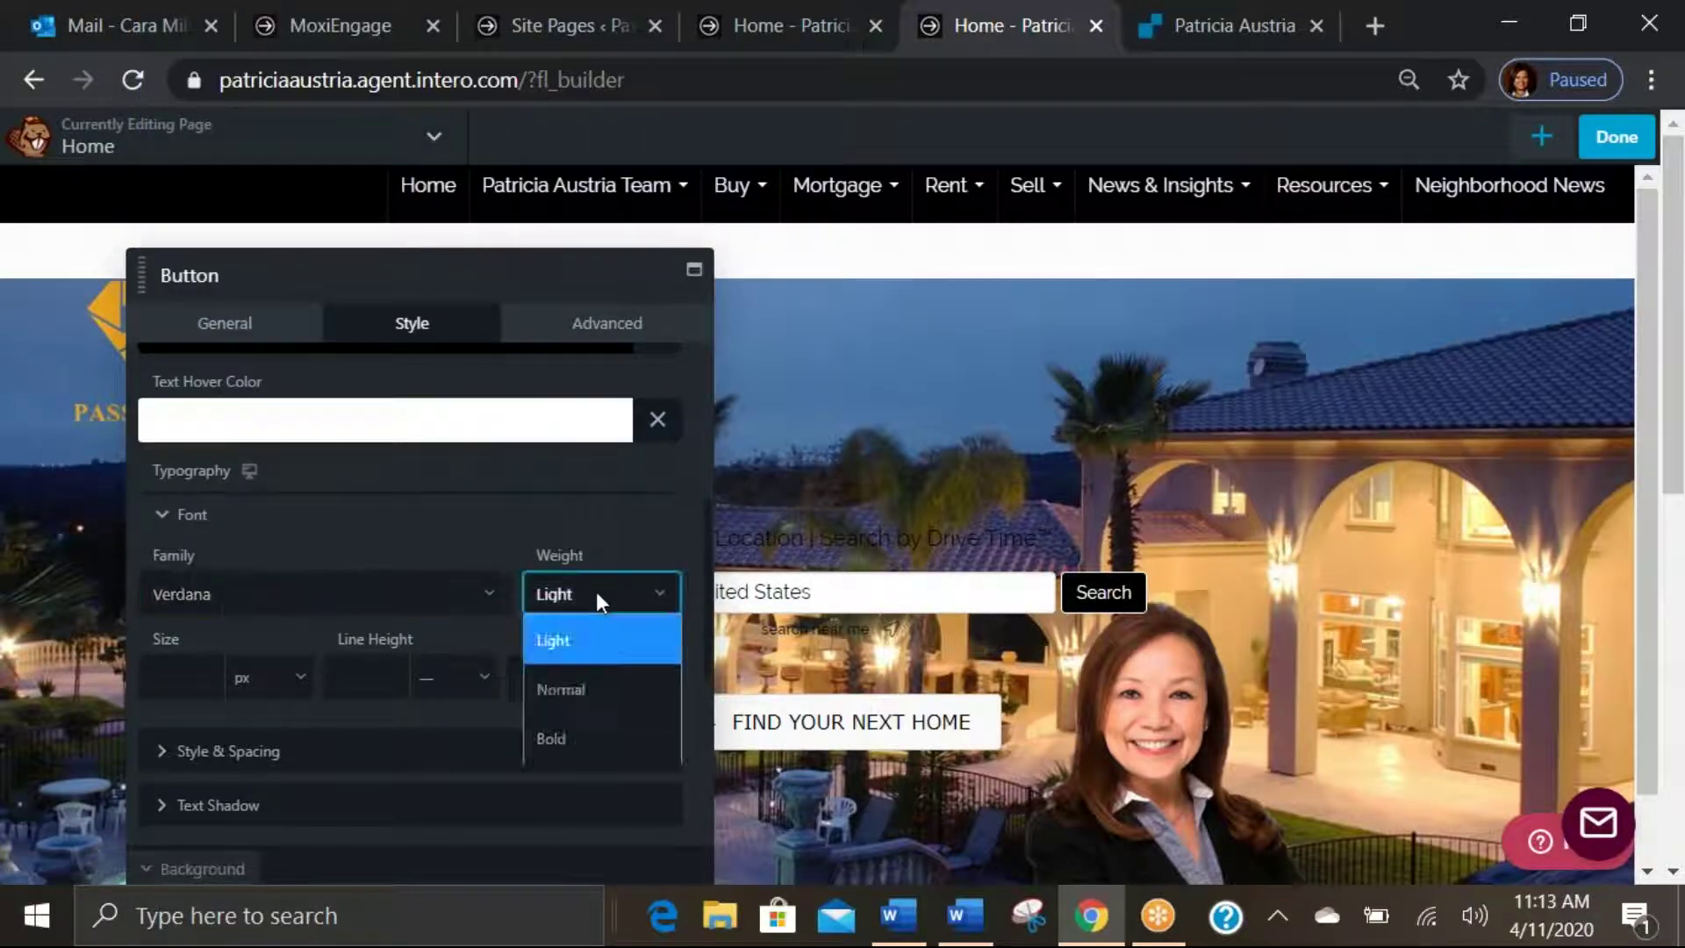
left_click(579, 686)
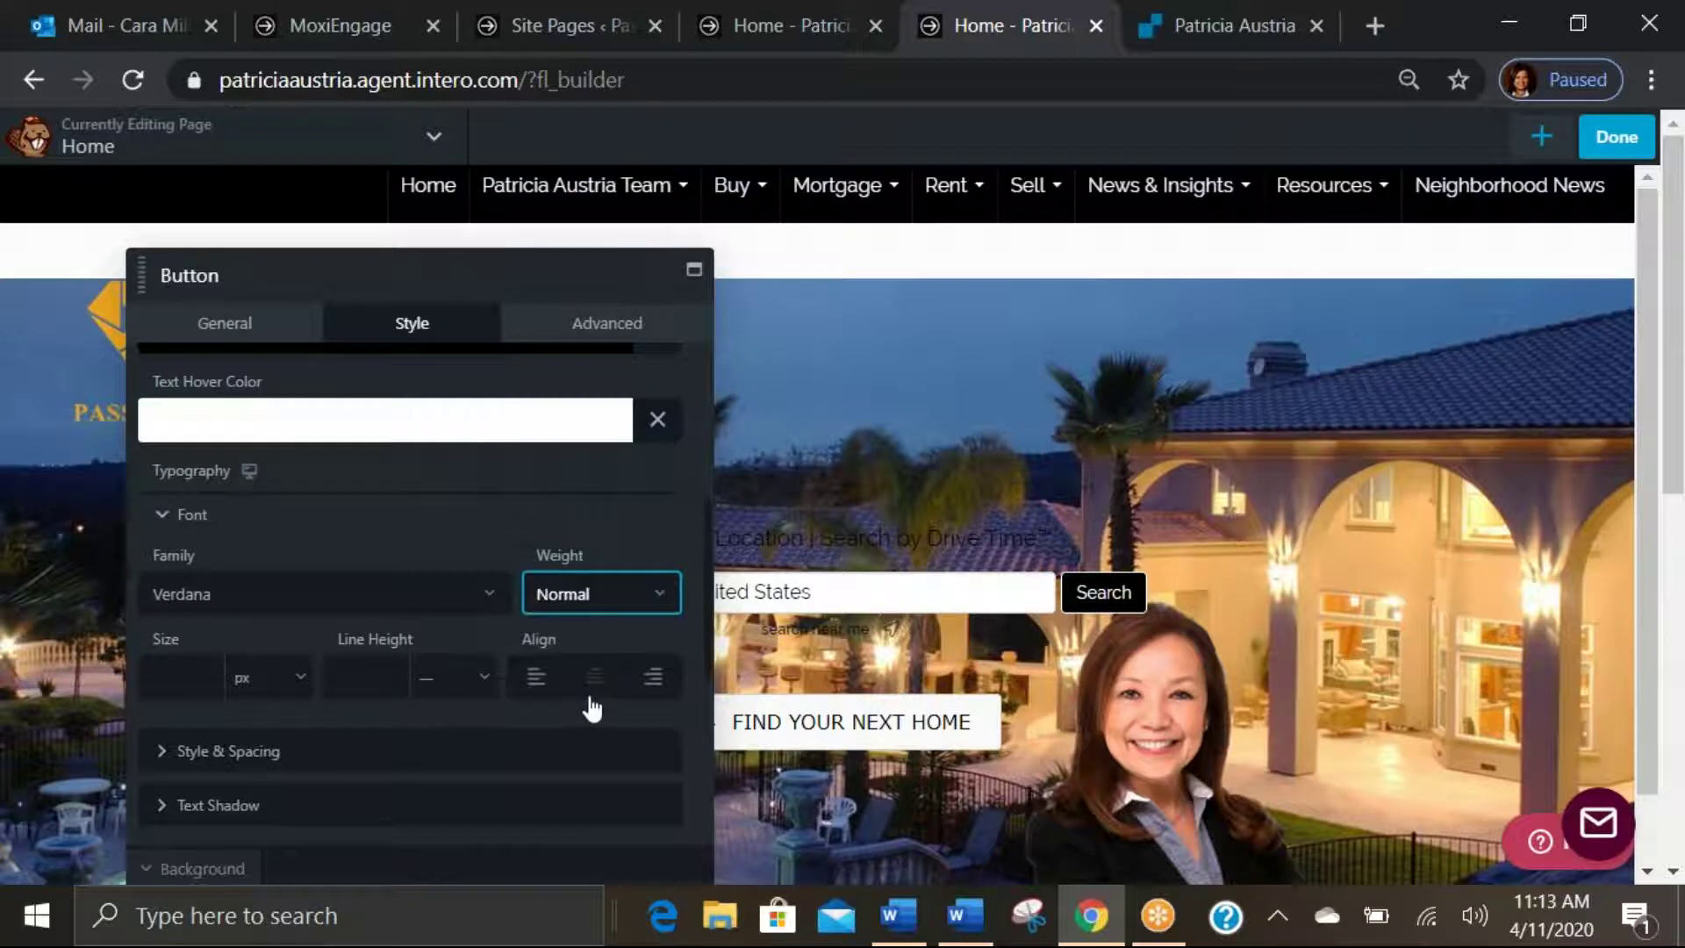
Set the button's background color to white (#ffffff).
scroll(263, 631, "down", 2)
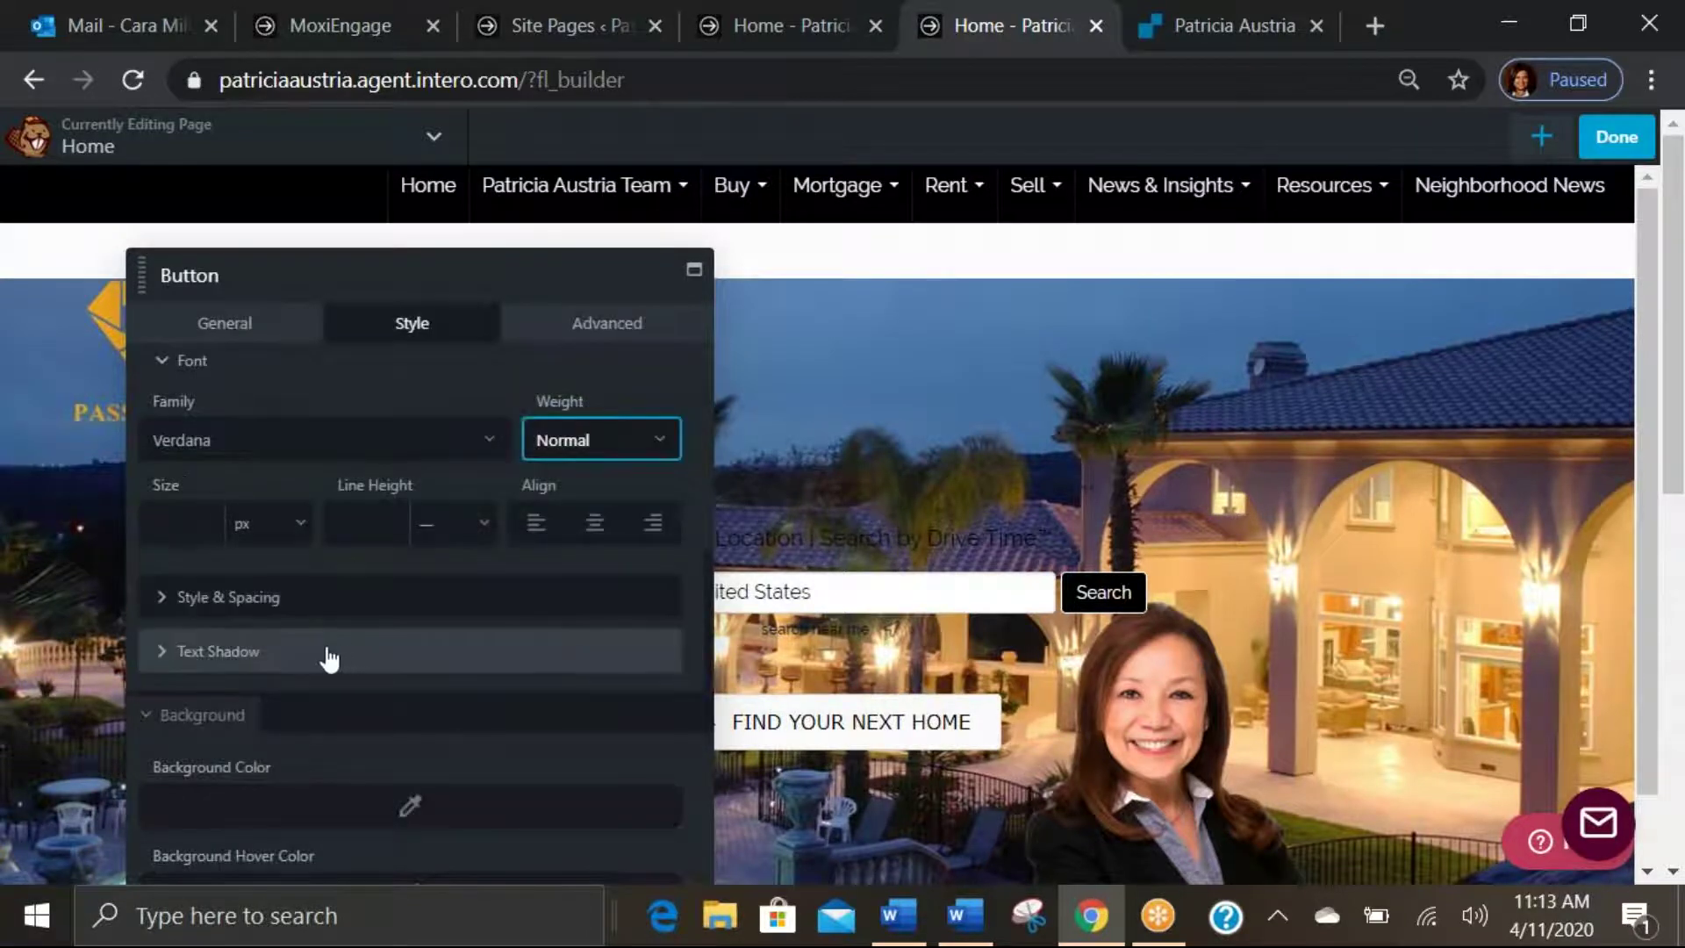
scroll(377, 632, "down", 2)
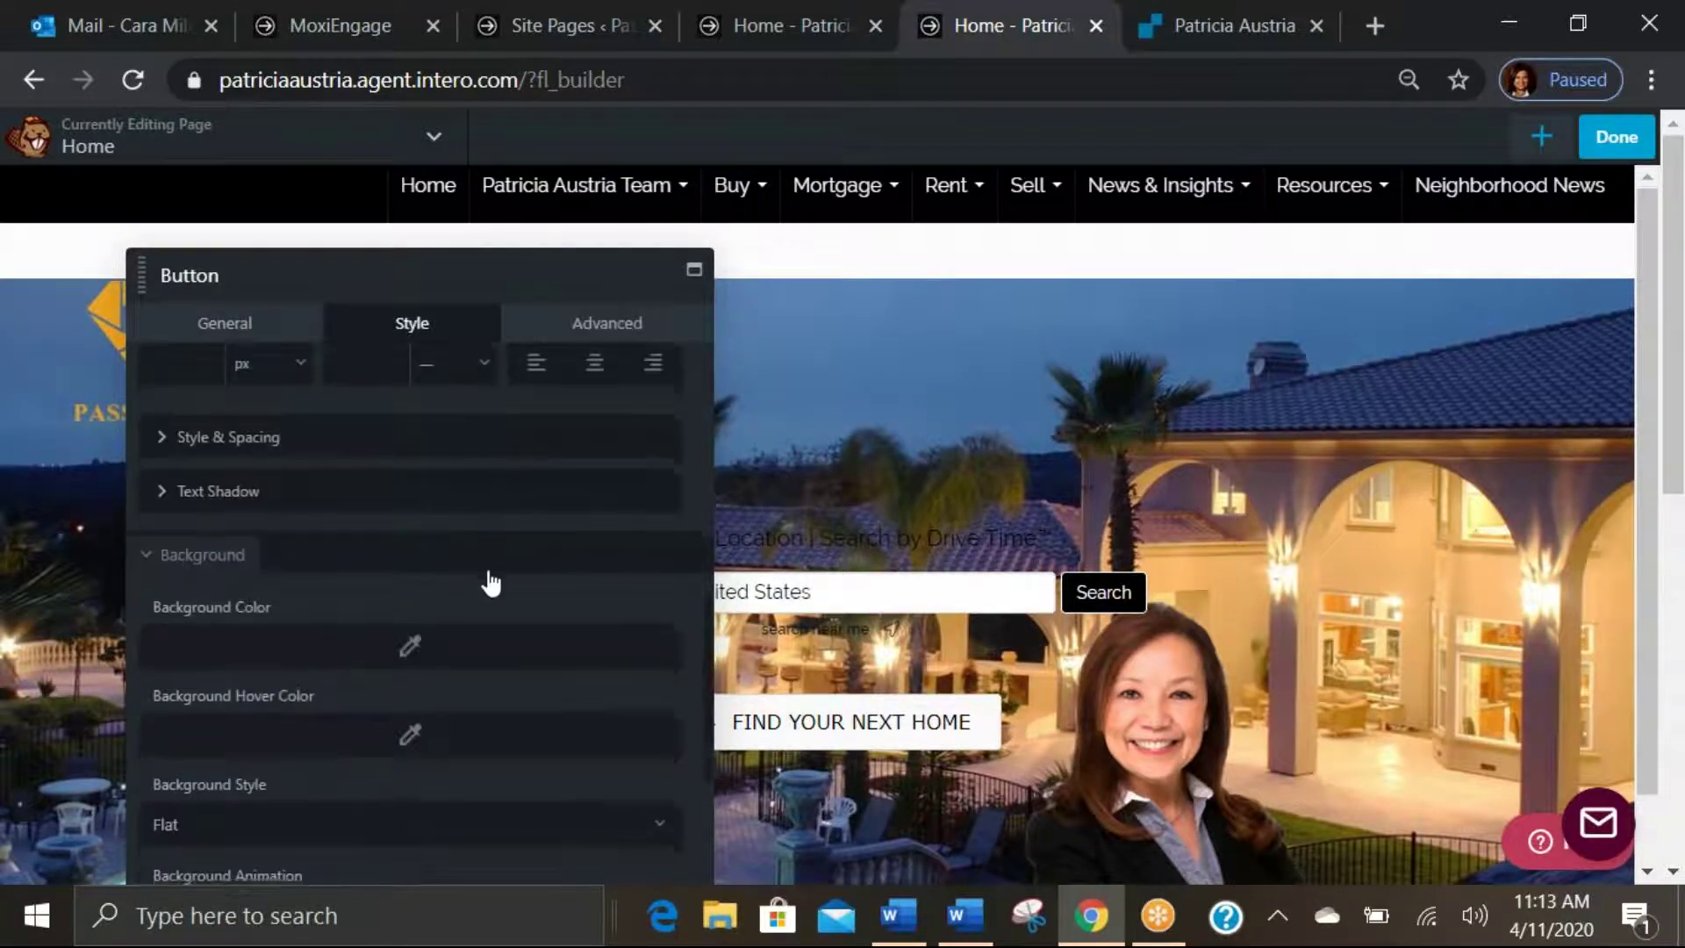
scroll(489, 579, "down", 2)
left_click(412, 498)
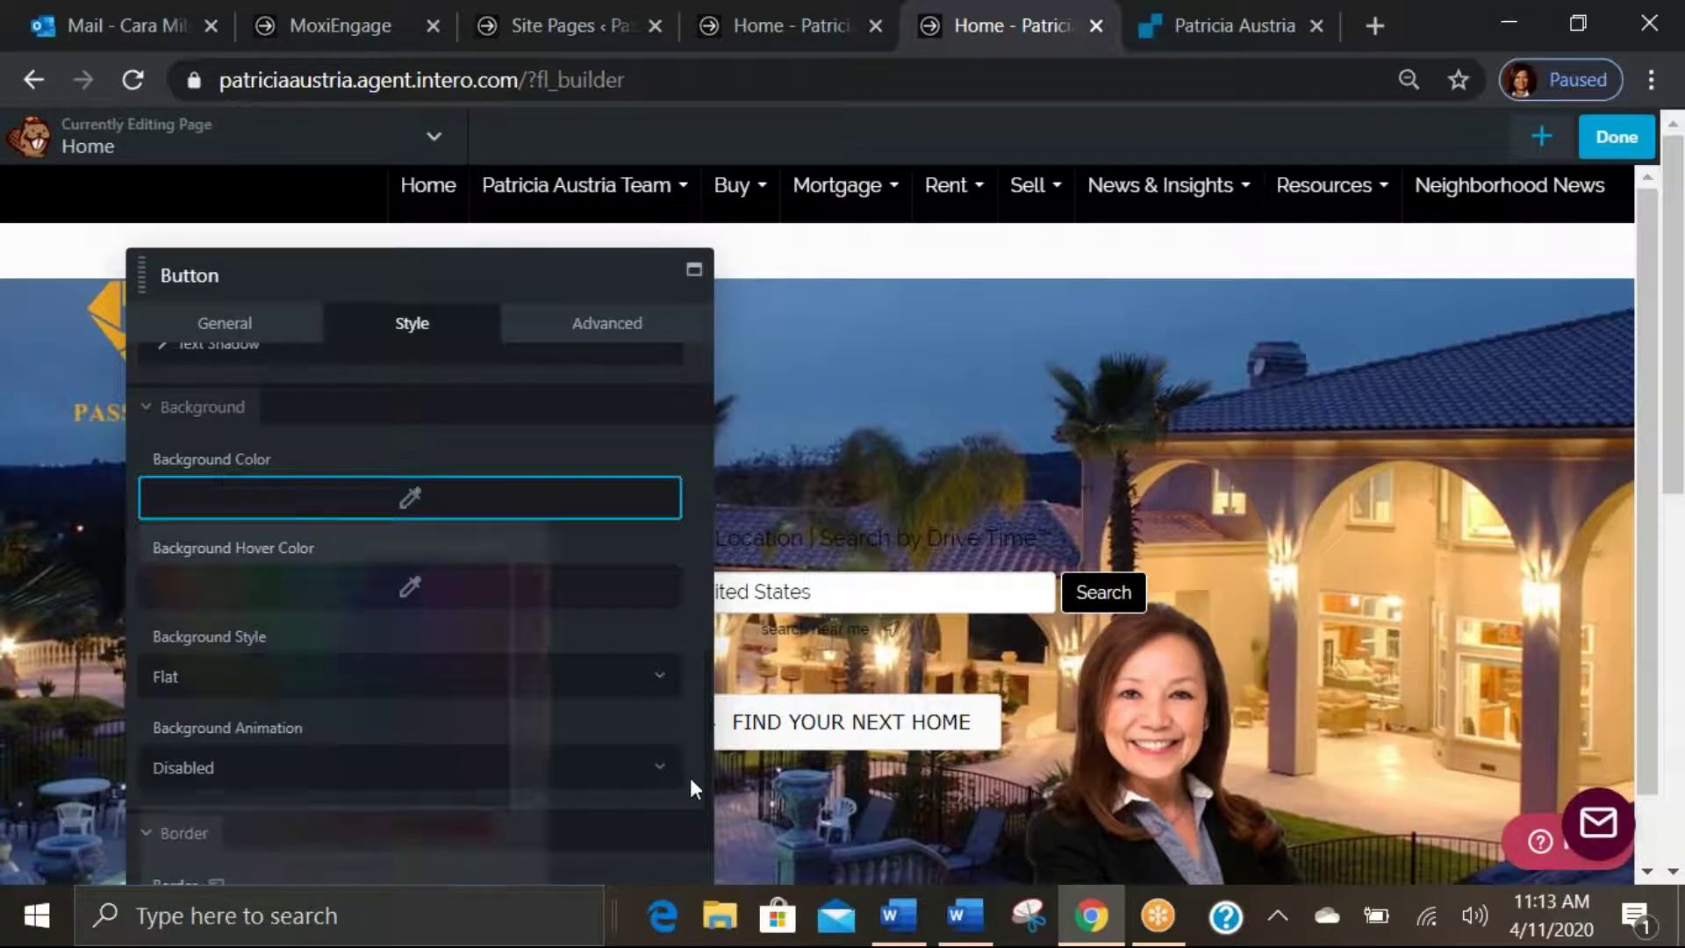
left_click_drag(520, 831, 150, 825)
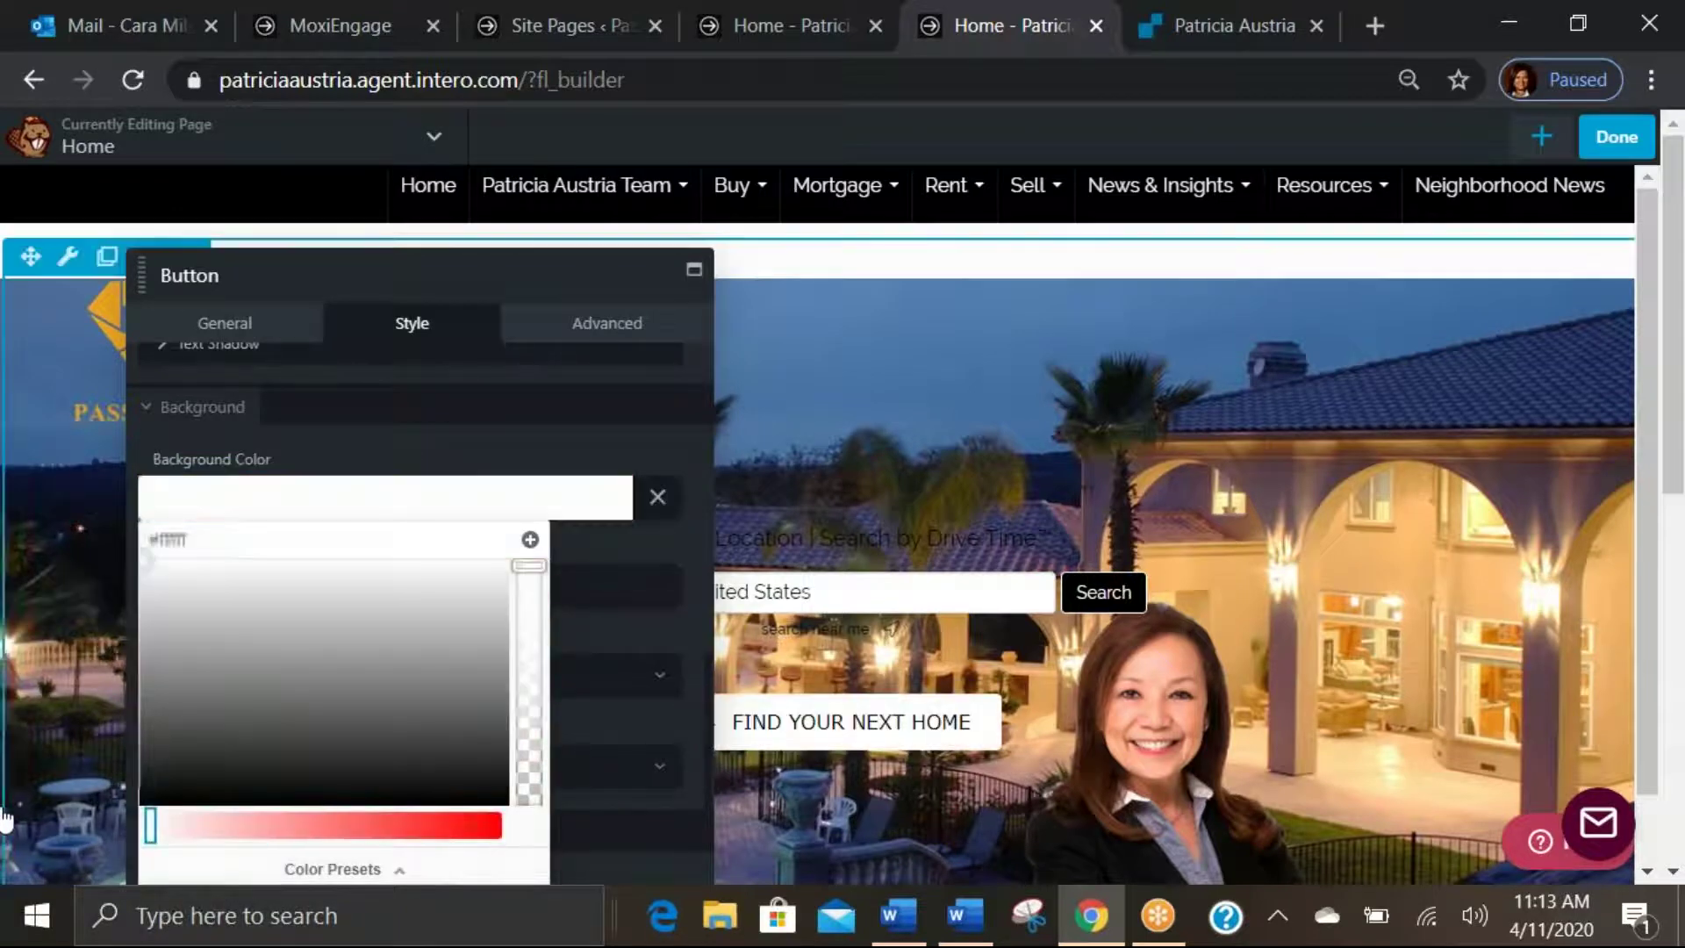
left_click(561, 442)
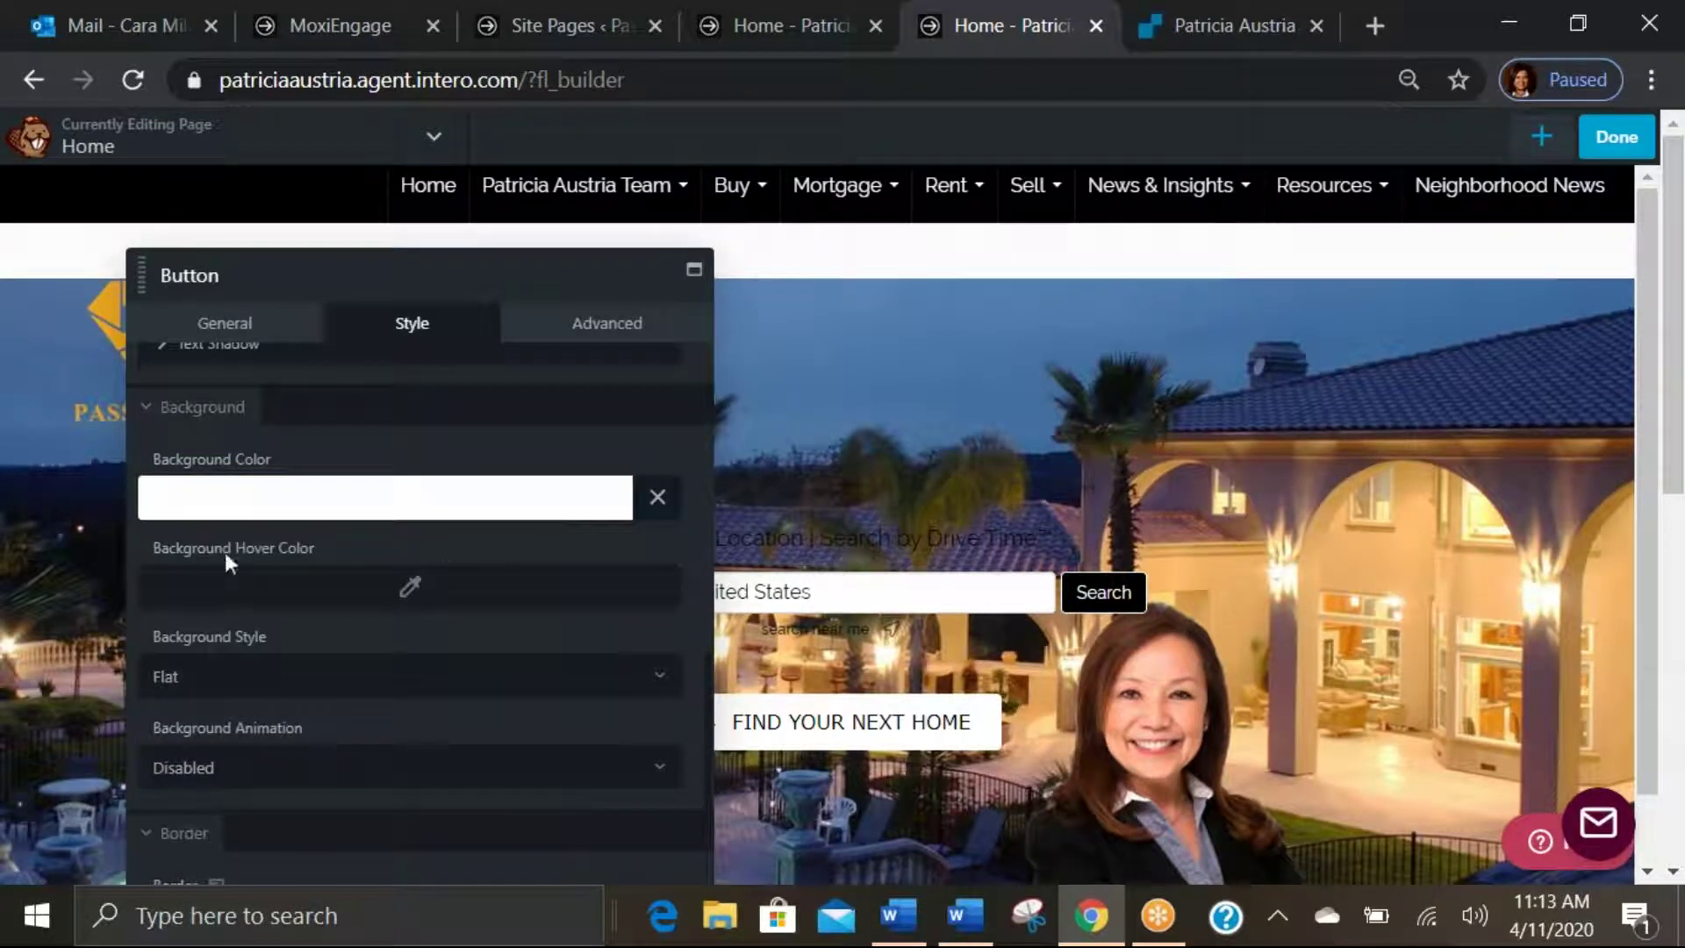
Set the button's background hover color to near-black (#0c0000).
left_click(410, 590)
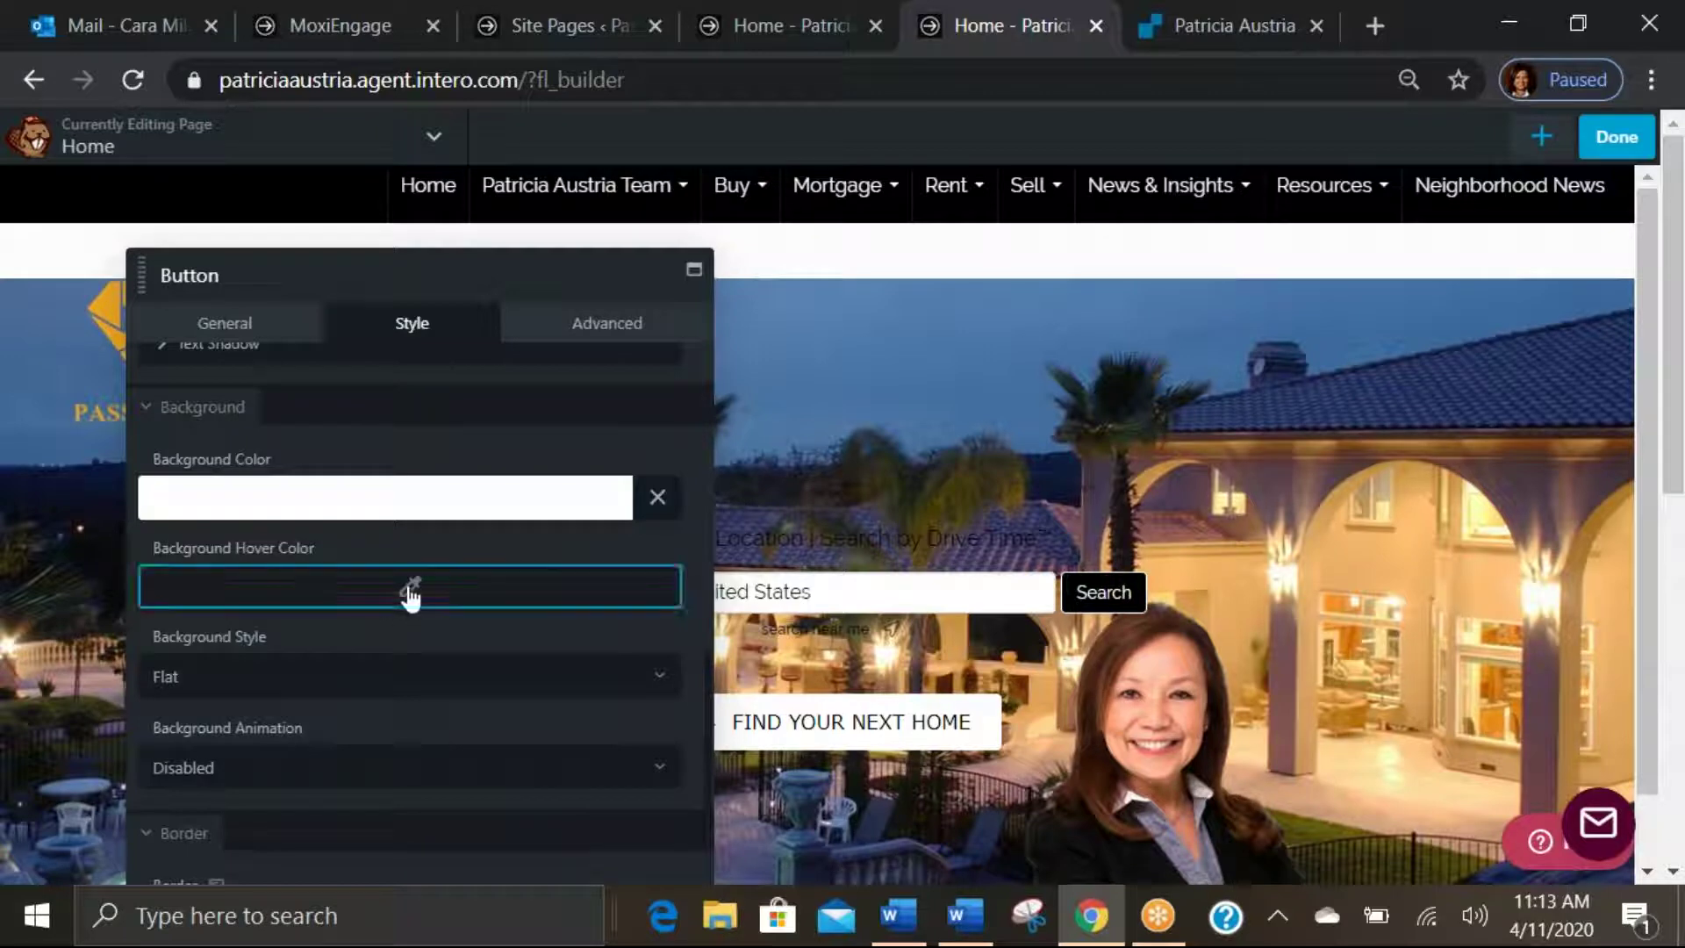
left_click(410, 590)
left_click_drag(144, 234, 143, 463)
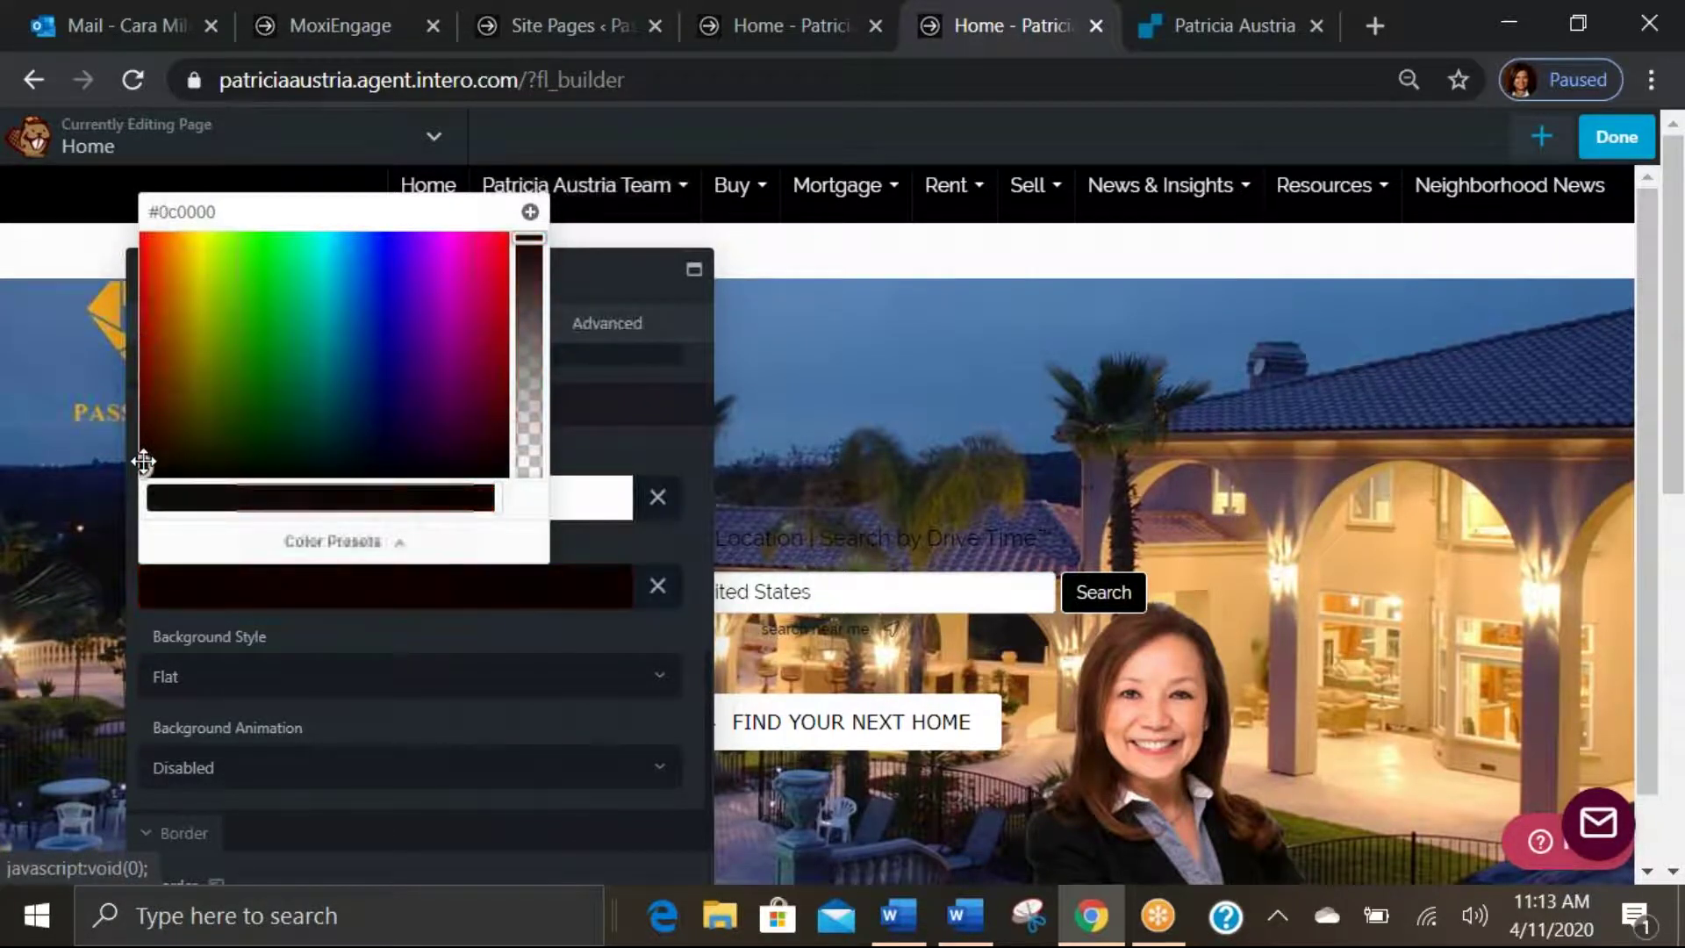
left_click(613, 267)
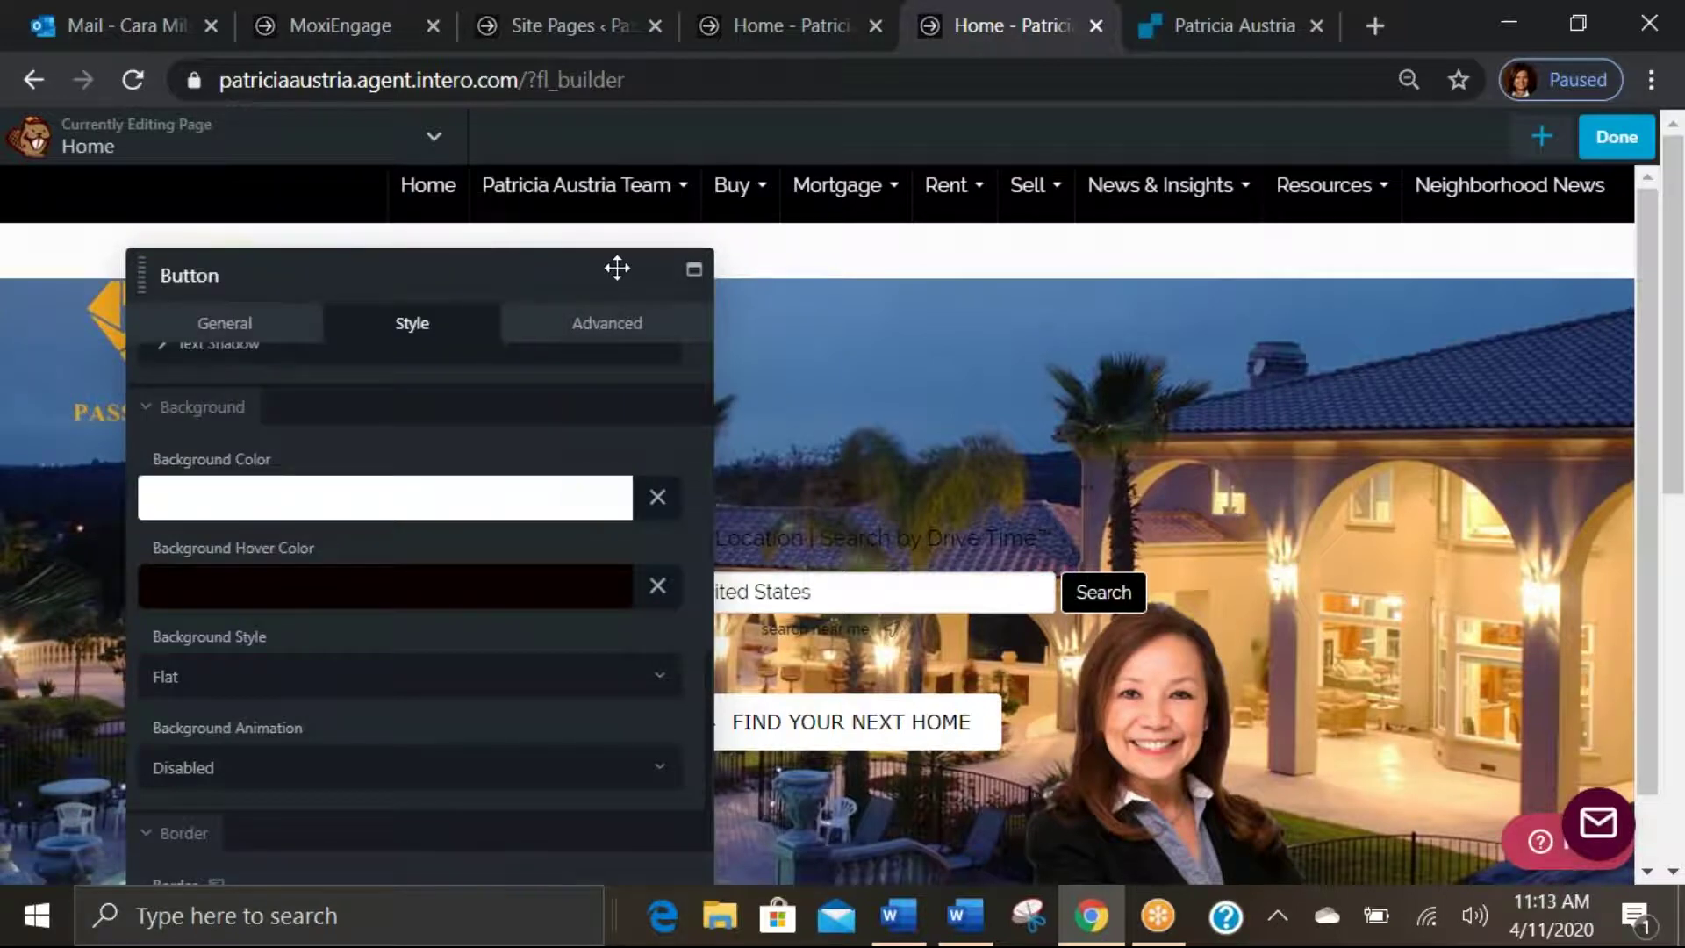
Expand the general border settings in the button's style options.
scroll(526, 513, "down", 2)
scroll(525, 509, "down", 1)
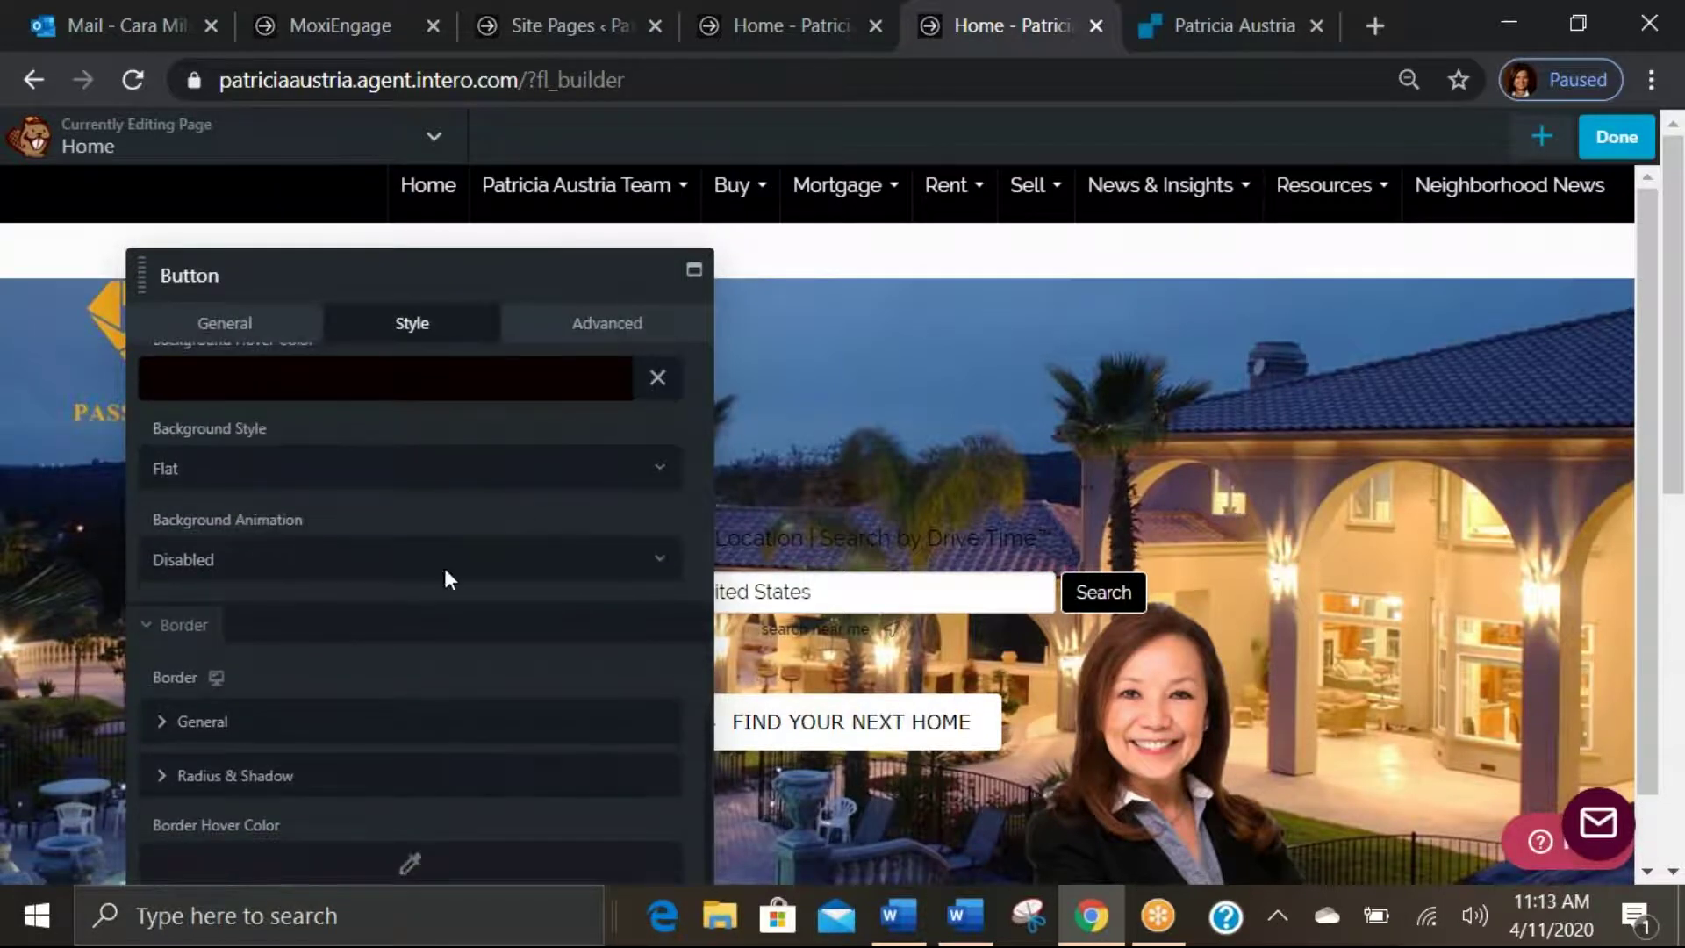
left_click(302, 725)
scroll(604, 742, "down", 2)
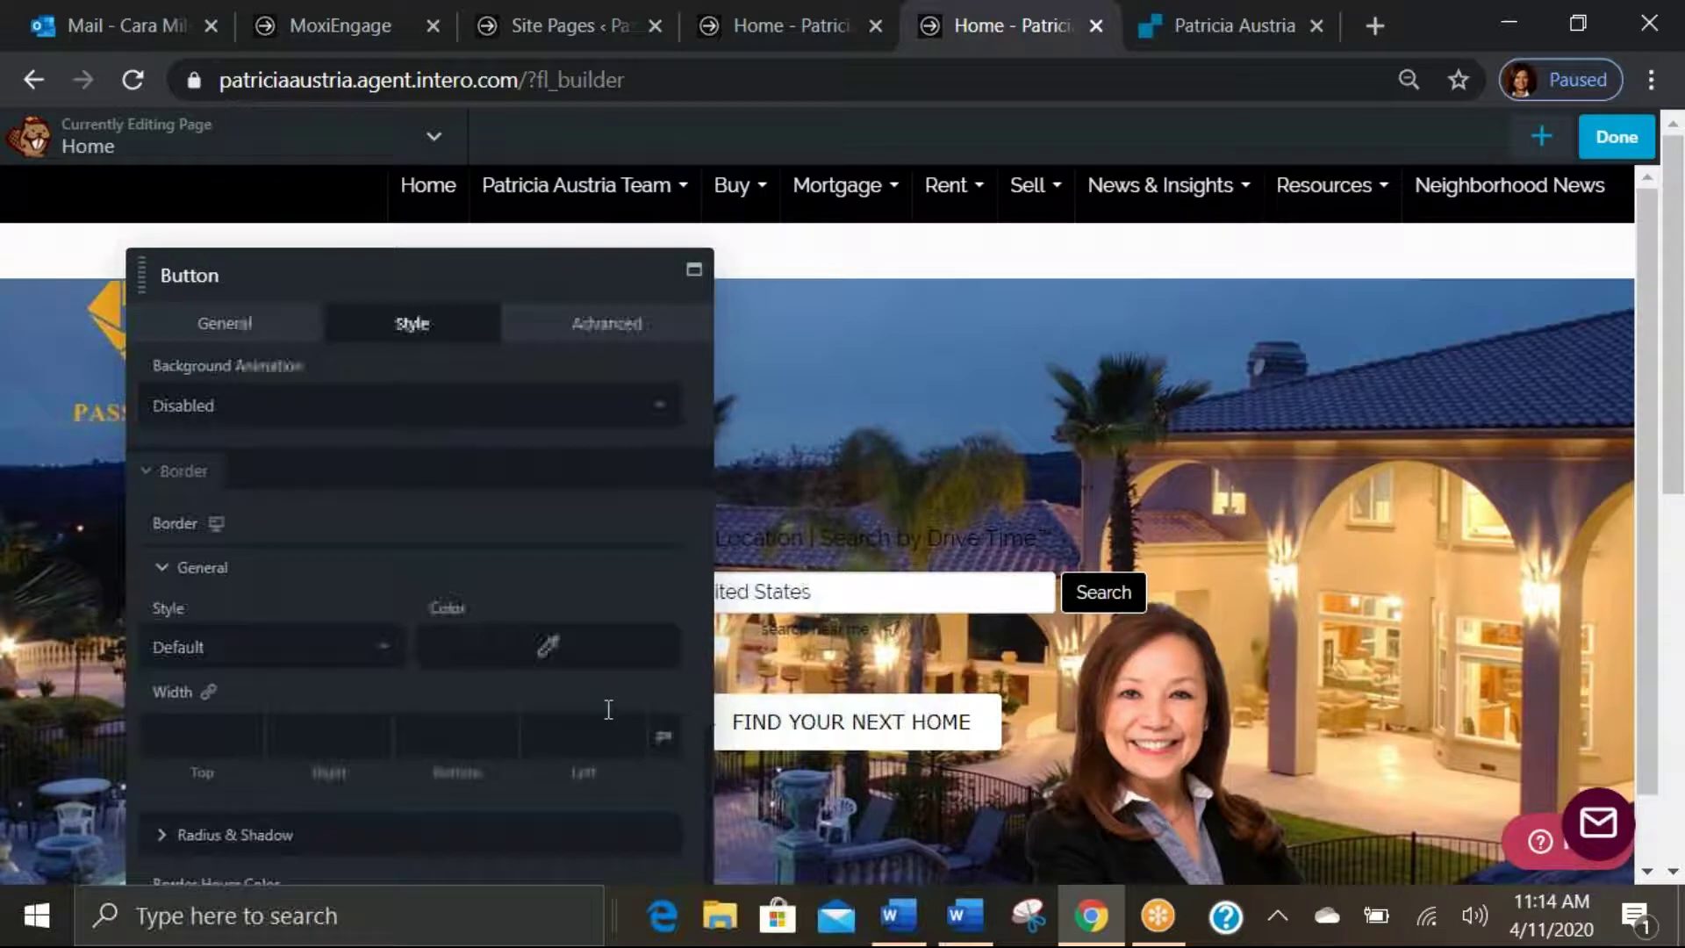
left_click(551, 651)
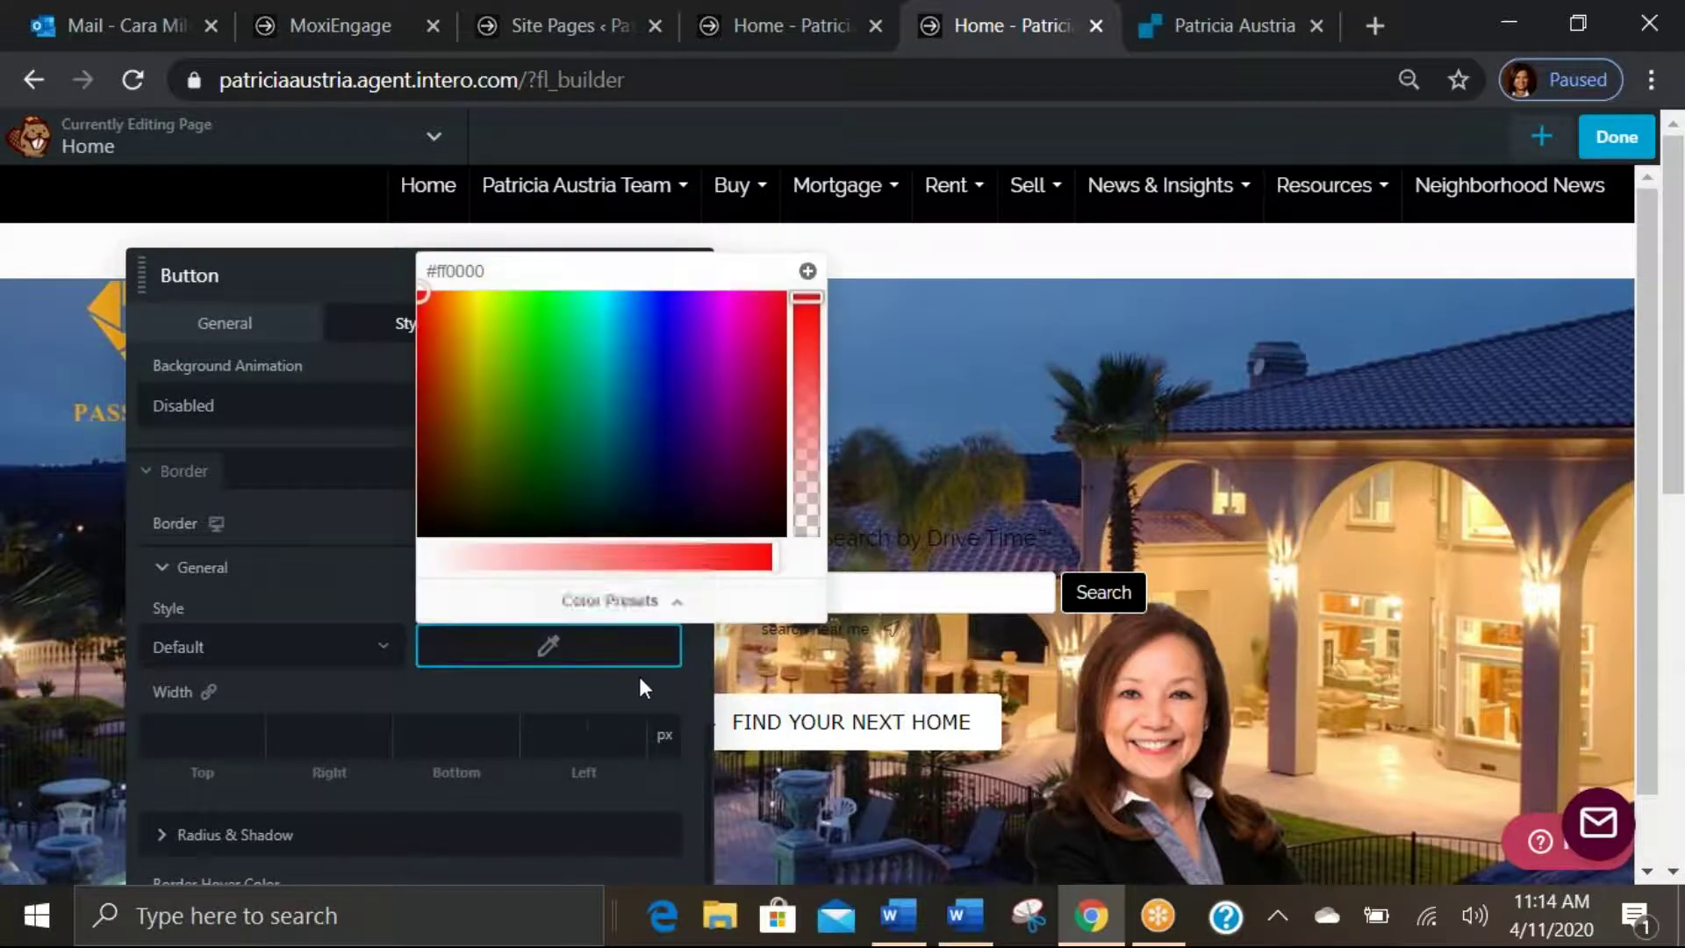
left_click(415, 297)
left_click_drag(415, 296, 398, 542)
Move the button settings window clear of the page's lower edge and set the border color to near-black (#020000).
scroll(497, 545, "down", 1)
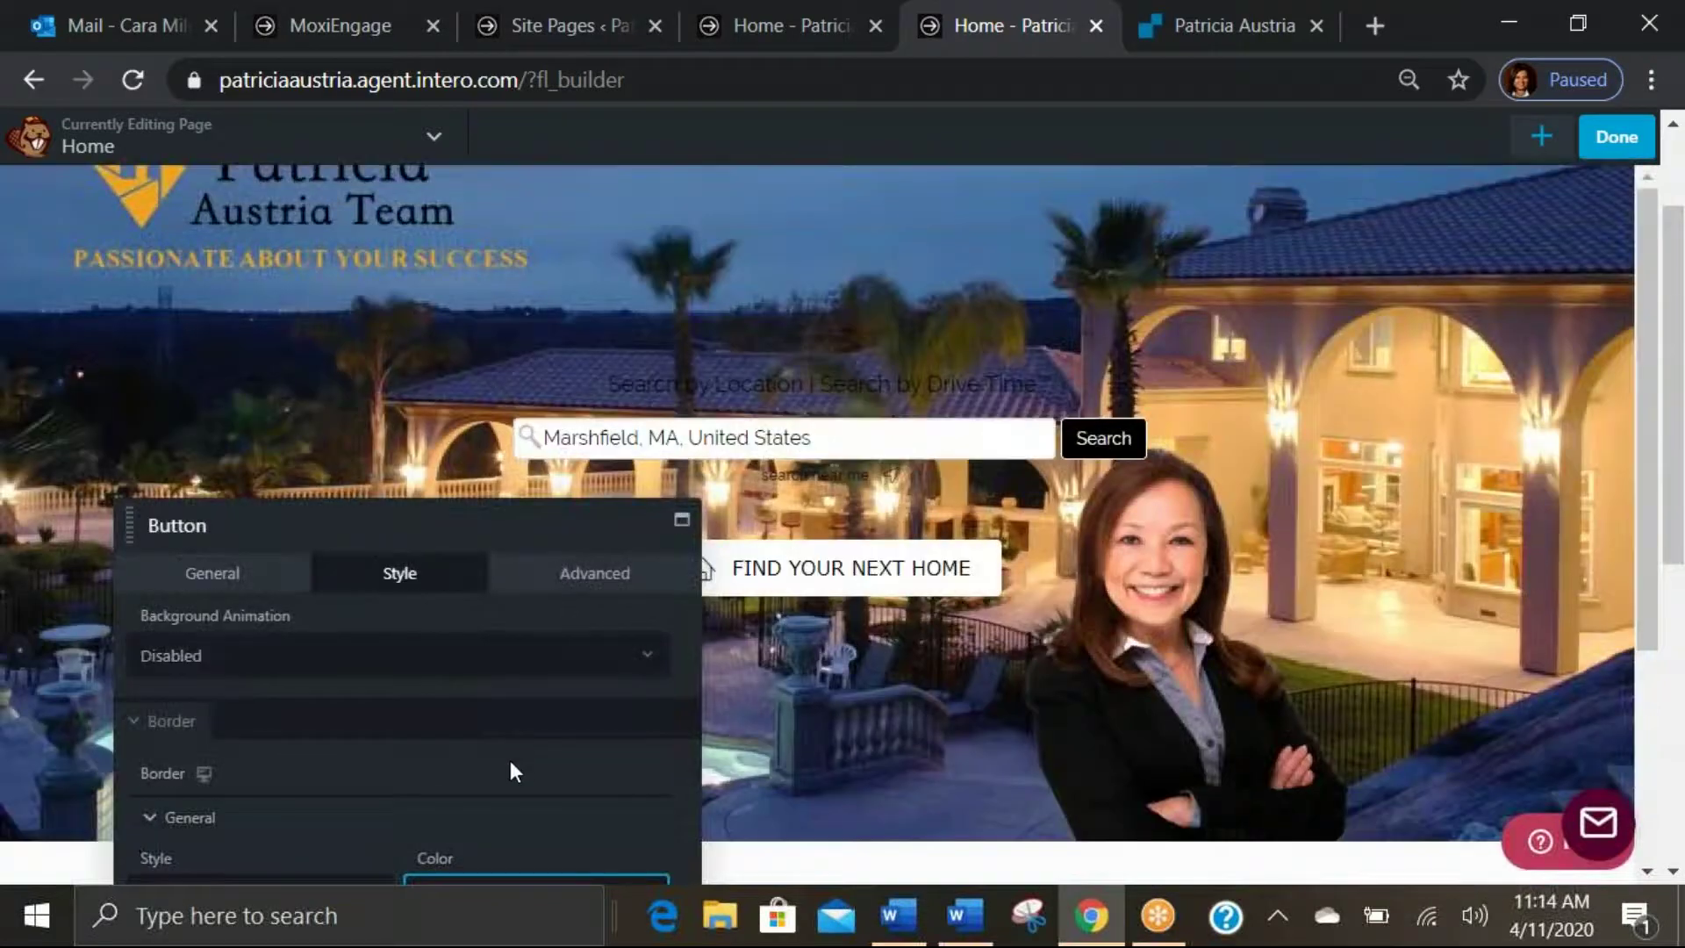
scroll(511, 763, "down", 1)
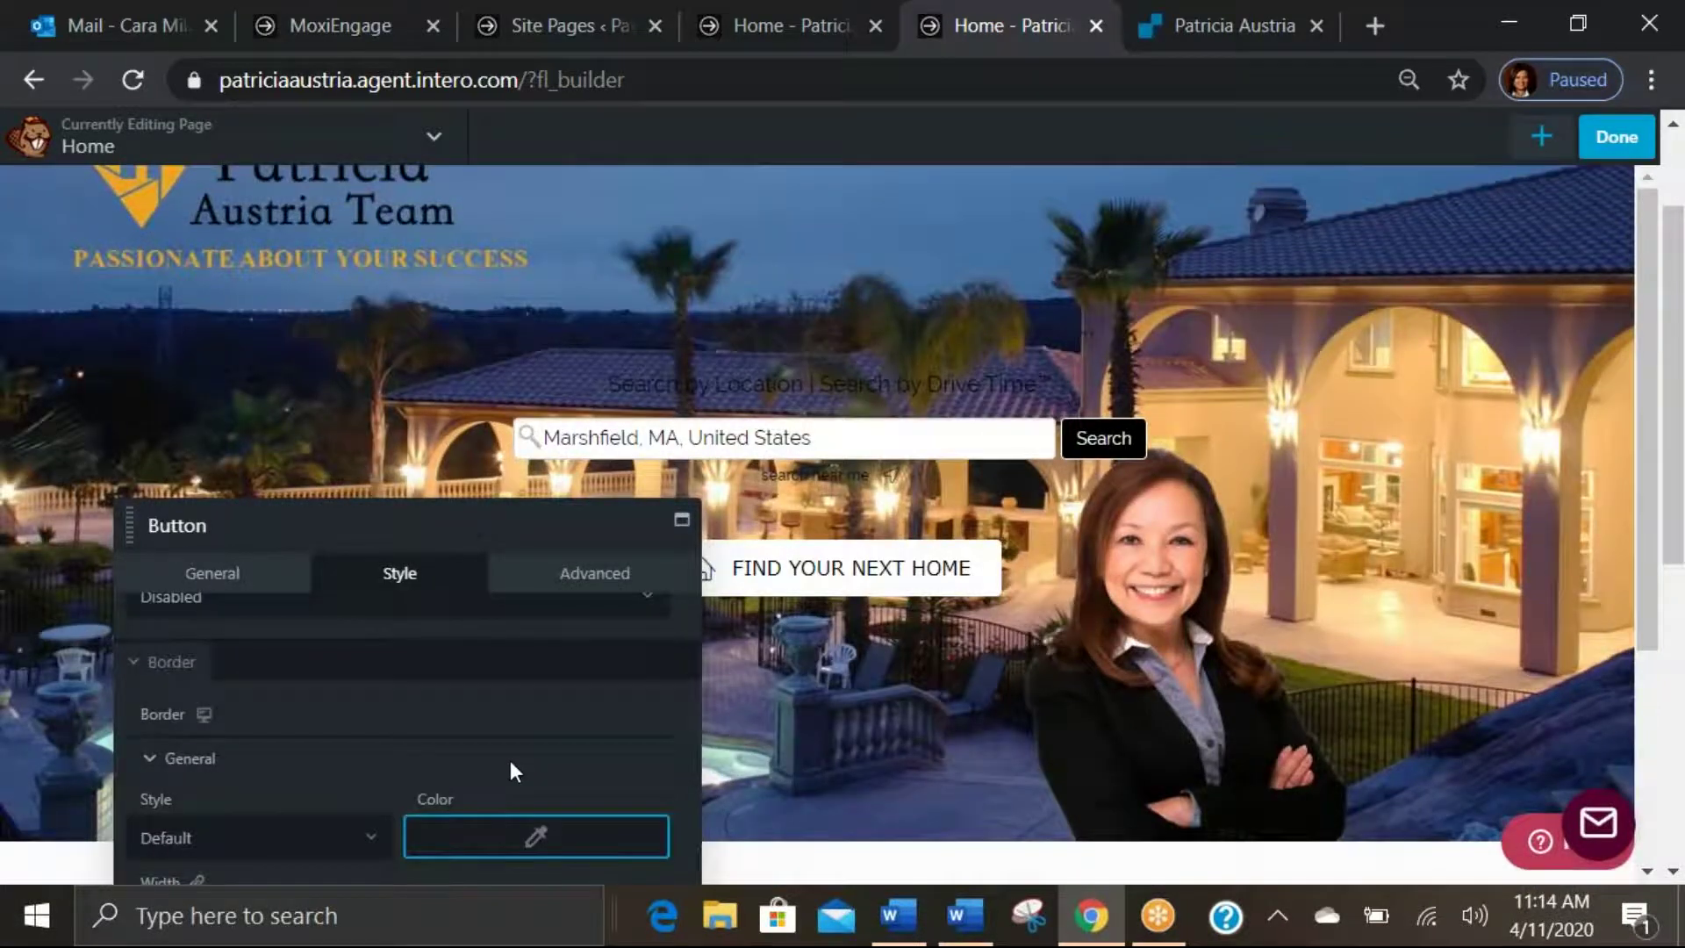
left_click_drag(477, 534, 513, 170)
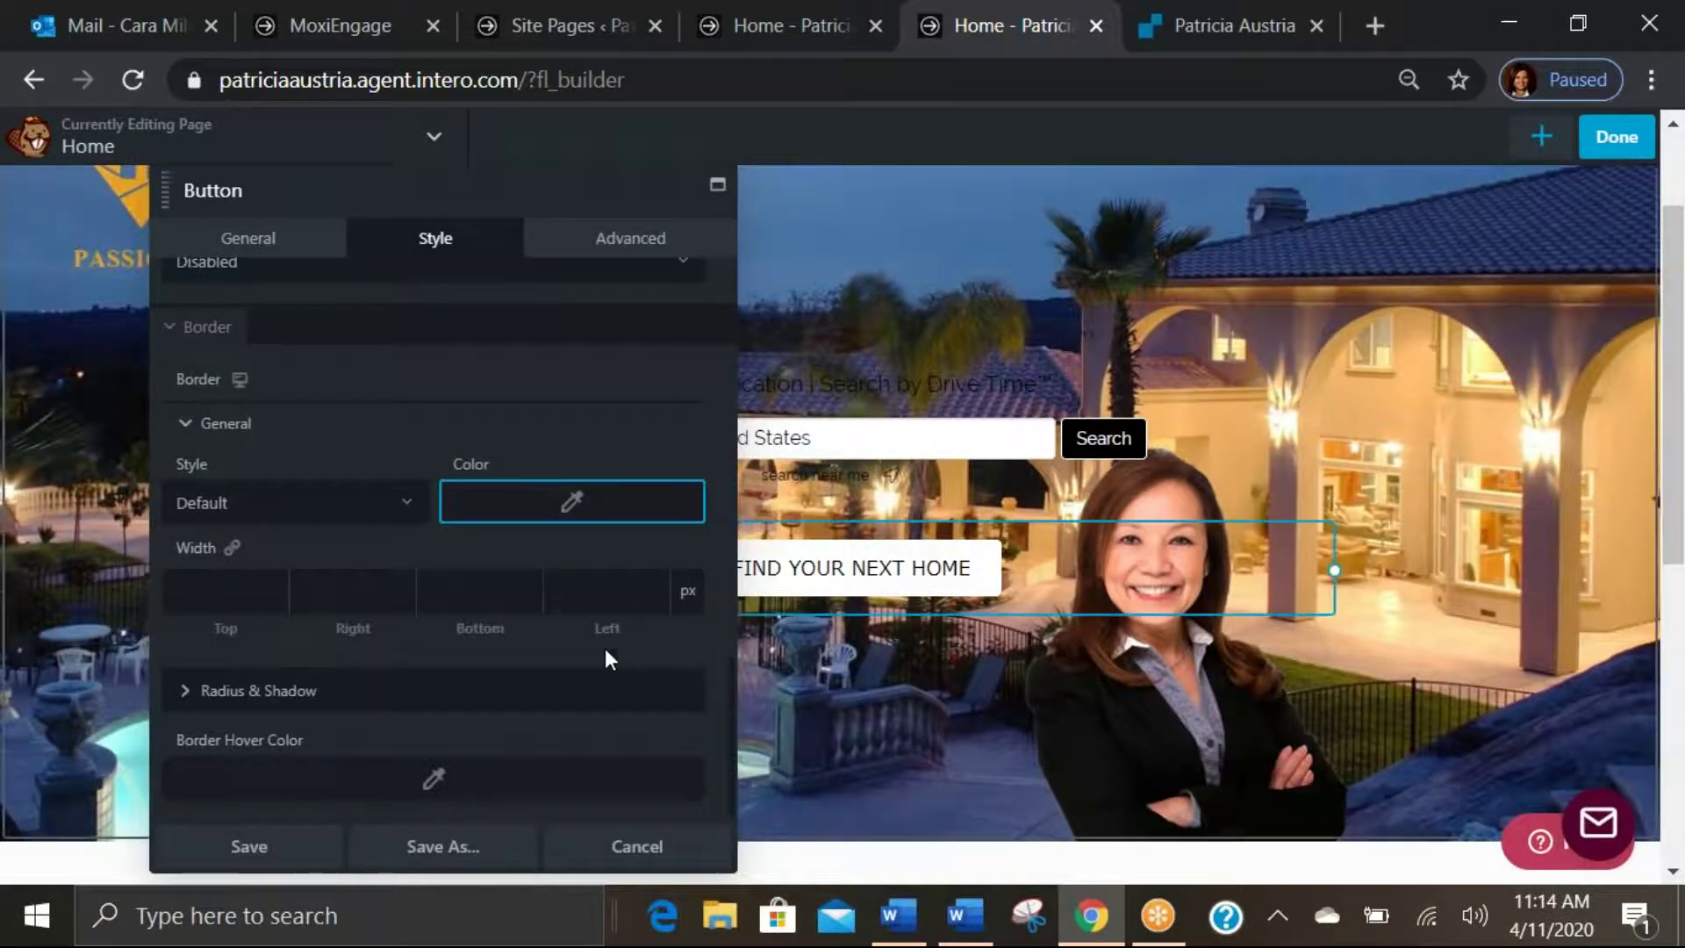
left_click(575, 501)
left_click_drag(441, 272, 445, 397)
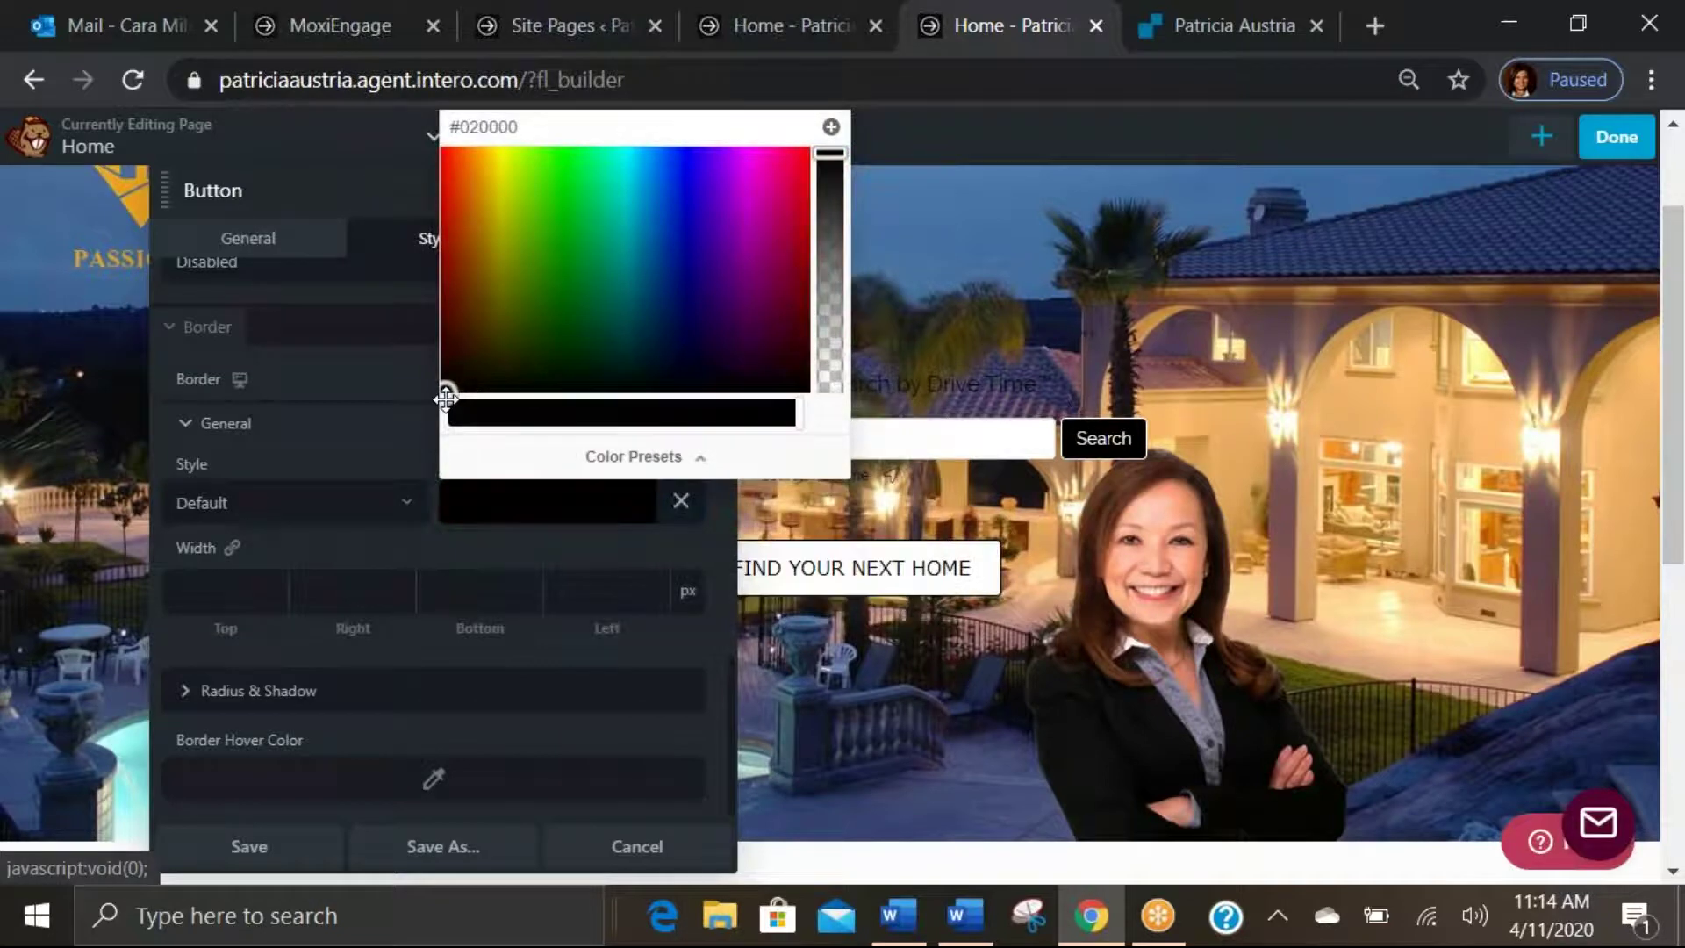
left_click(597, 546)
Set the button's top, right and bottom border widths to 4 px.
left_click(250, 593)
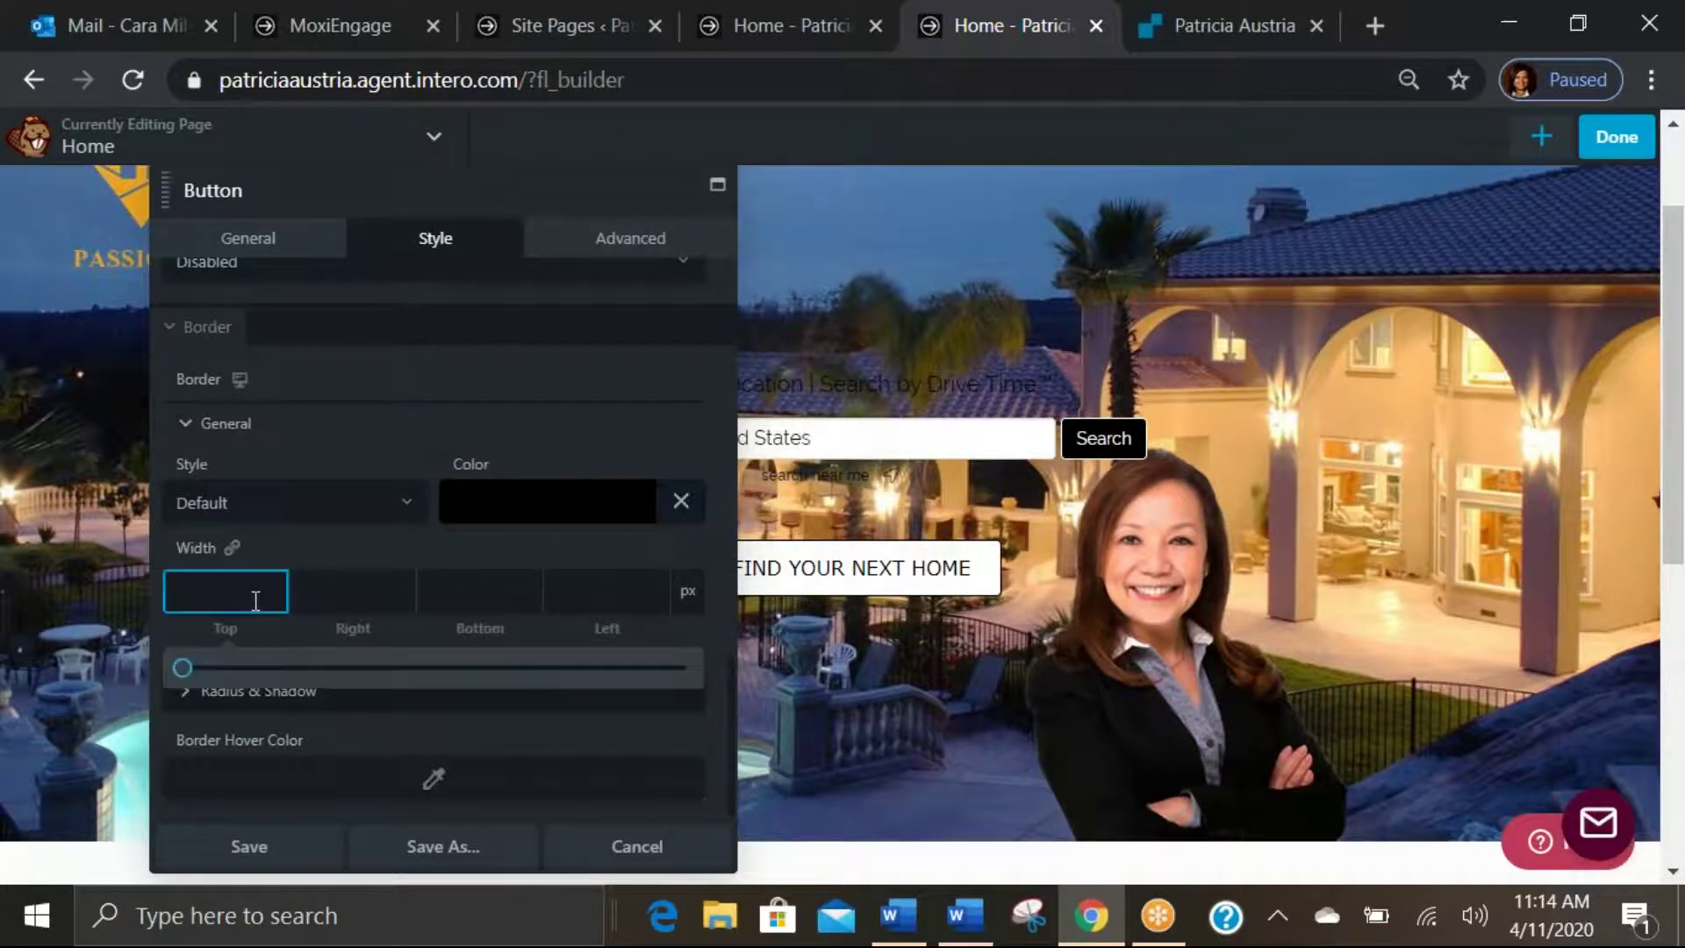
type("4")
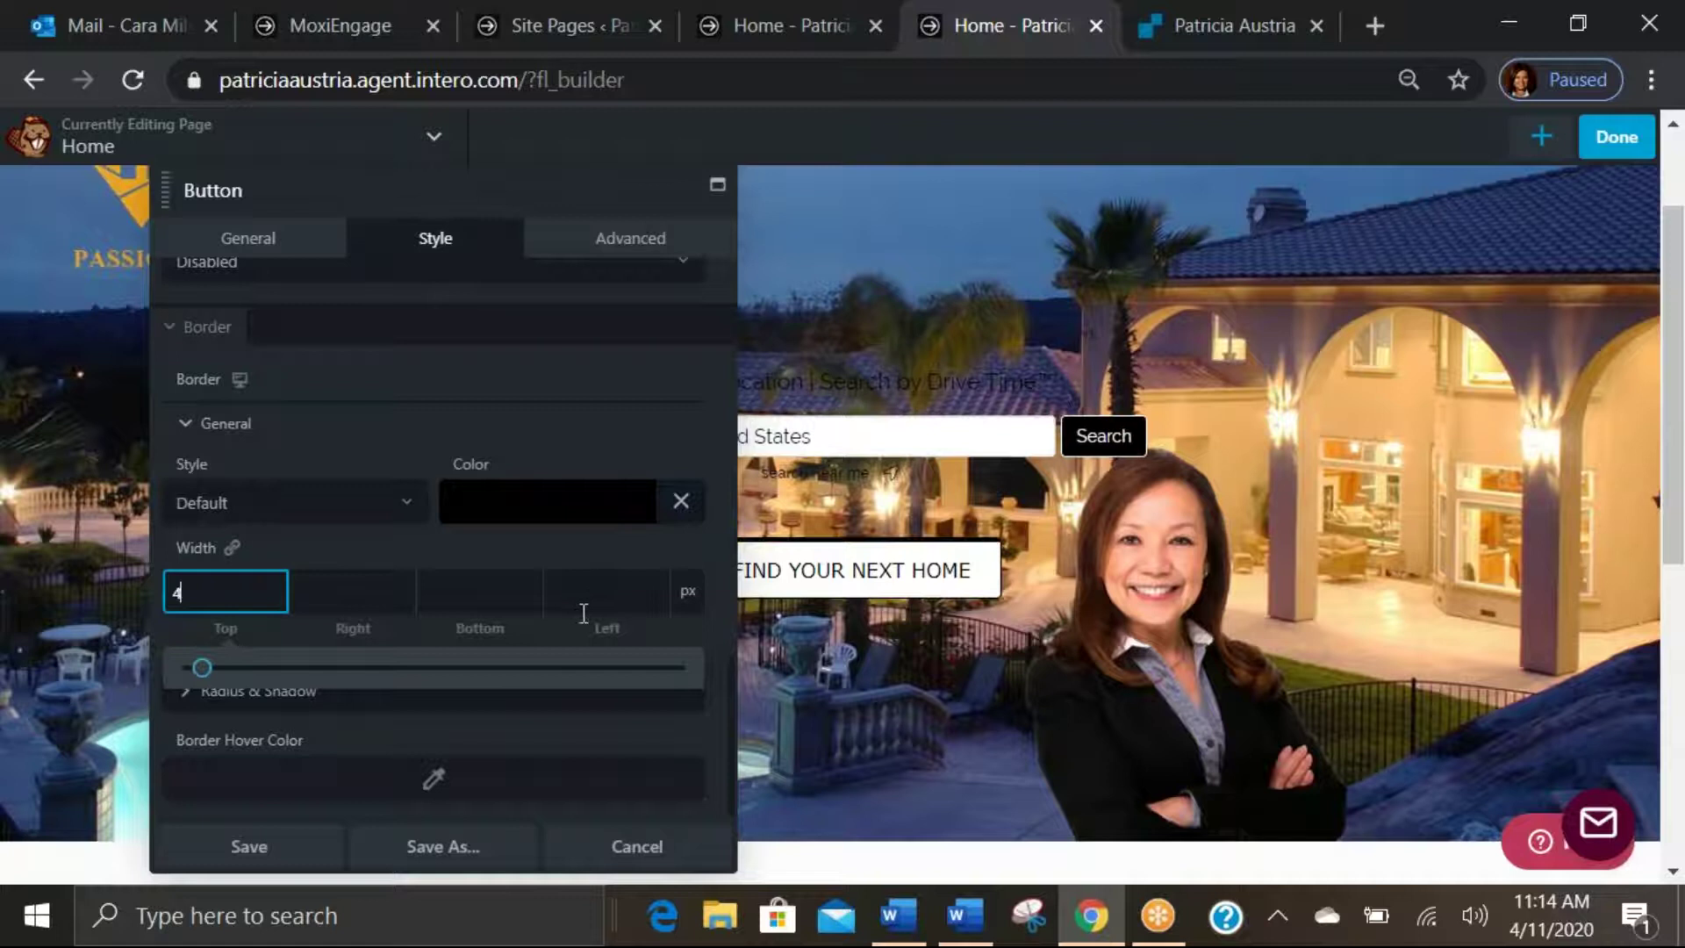
left_click(377, 591)
type("4")
left_click(504, 591)
type("4")
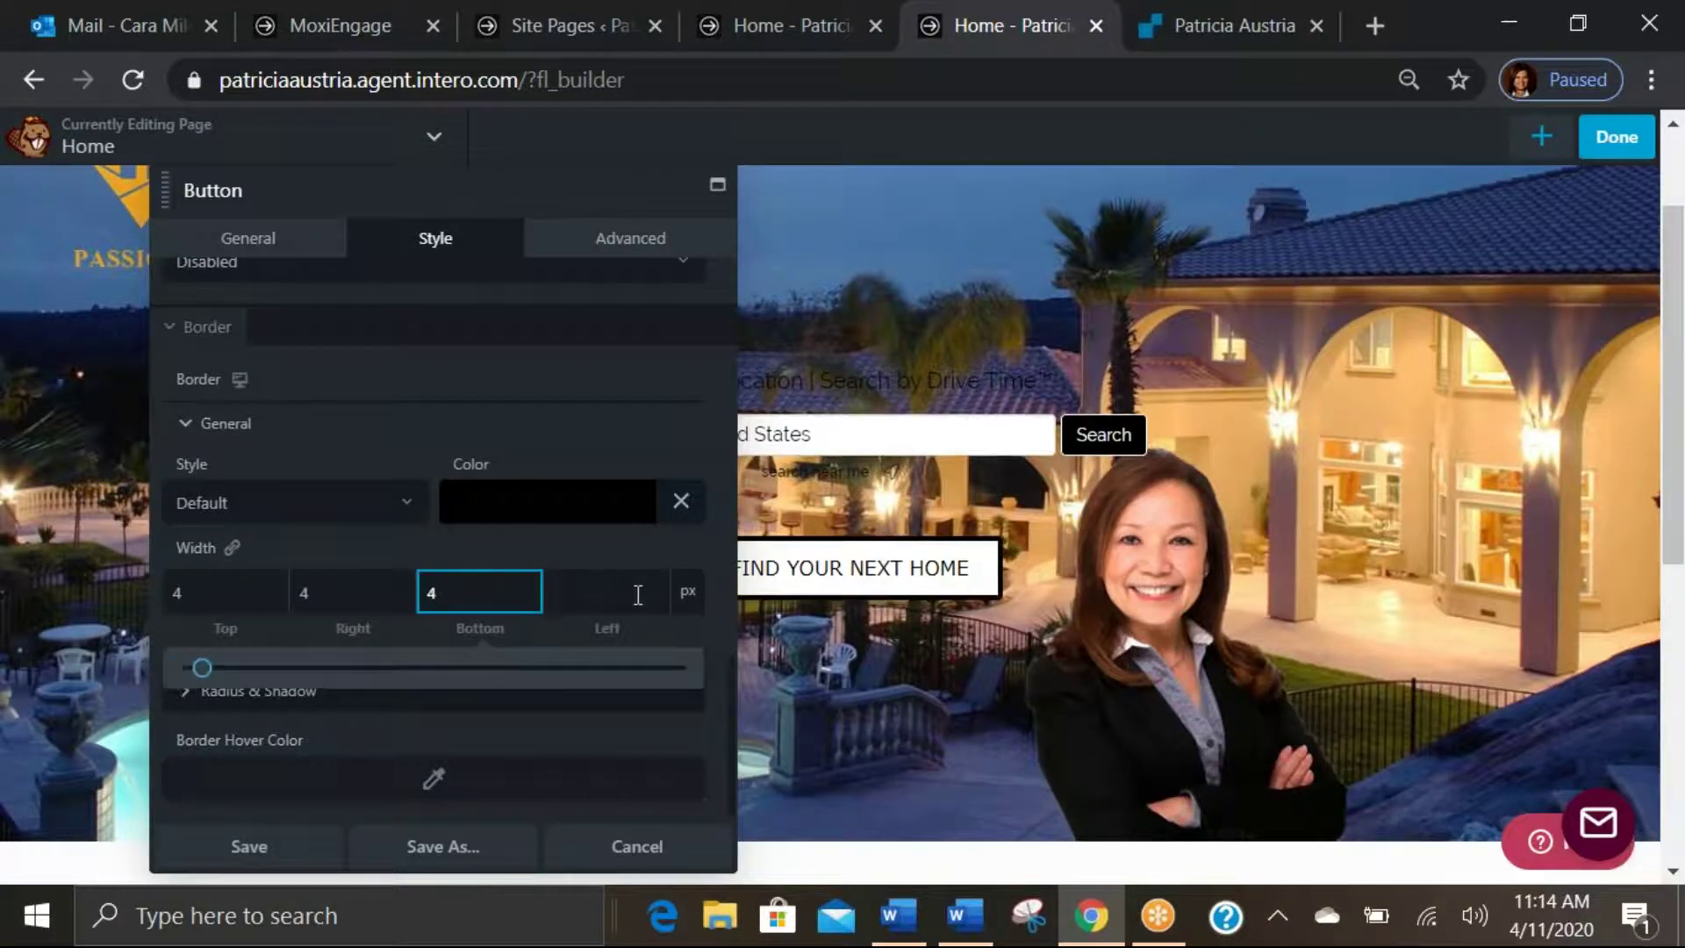
Set the button's top, right, bottom and left border widths to 3 px.
left_click_drag(276, 594, 156, 611)
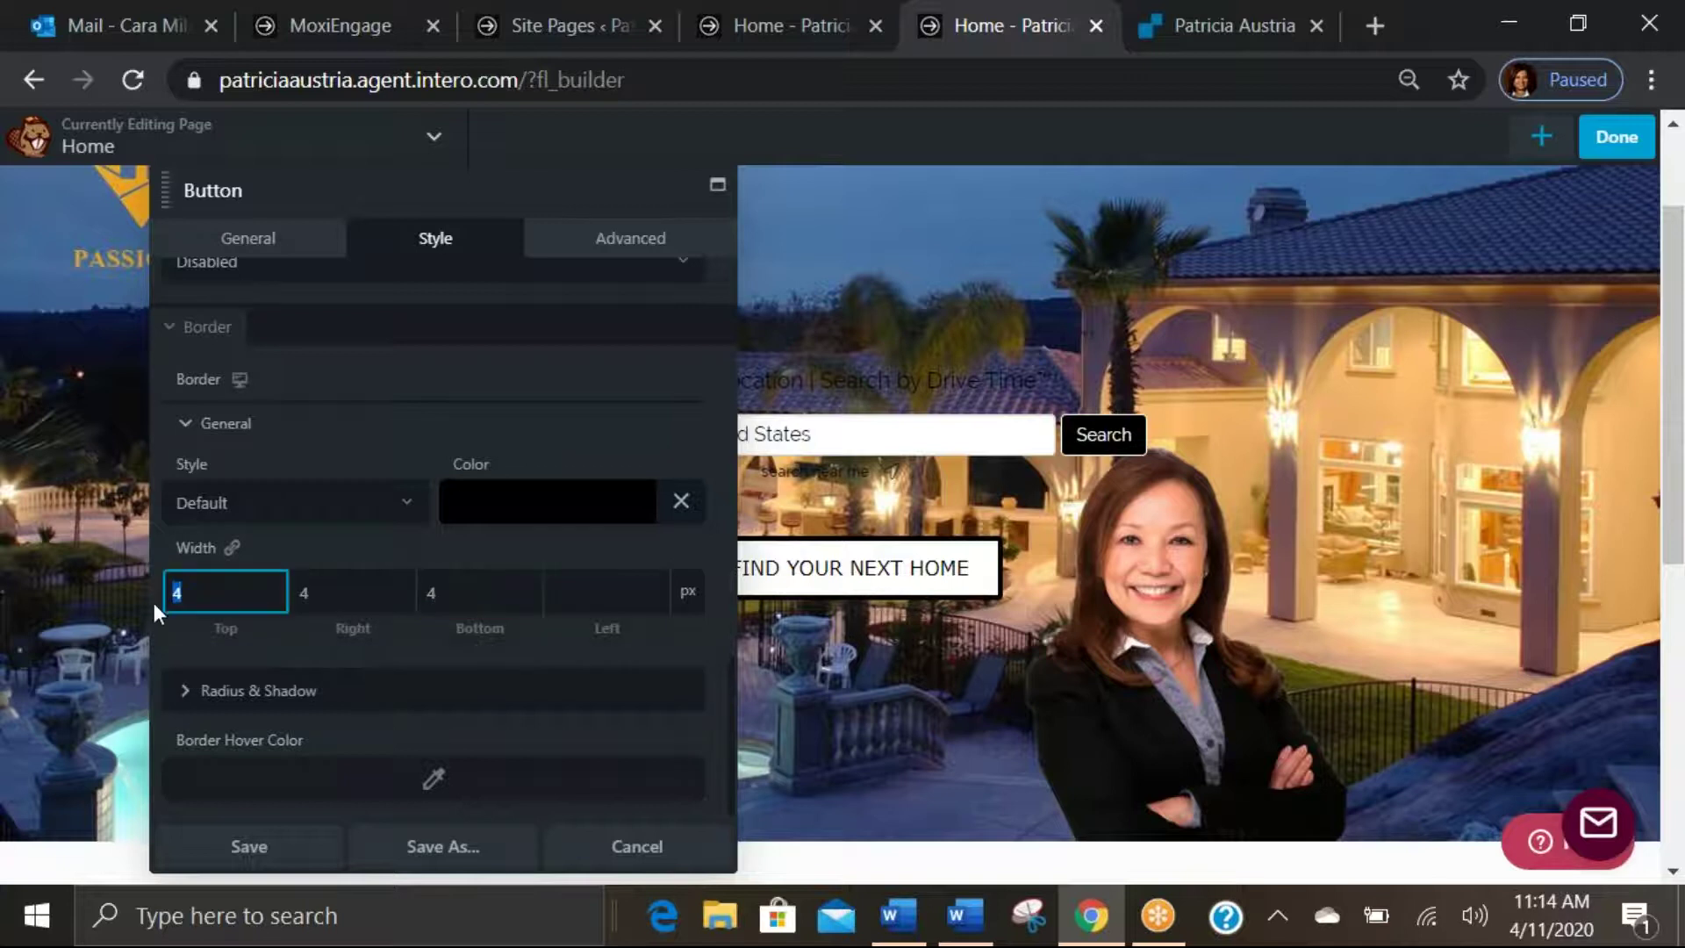
type("3")
left_click(354, 590)
type("3")
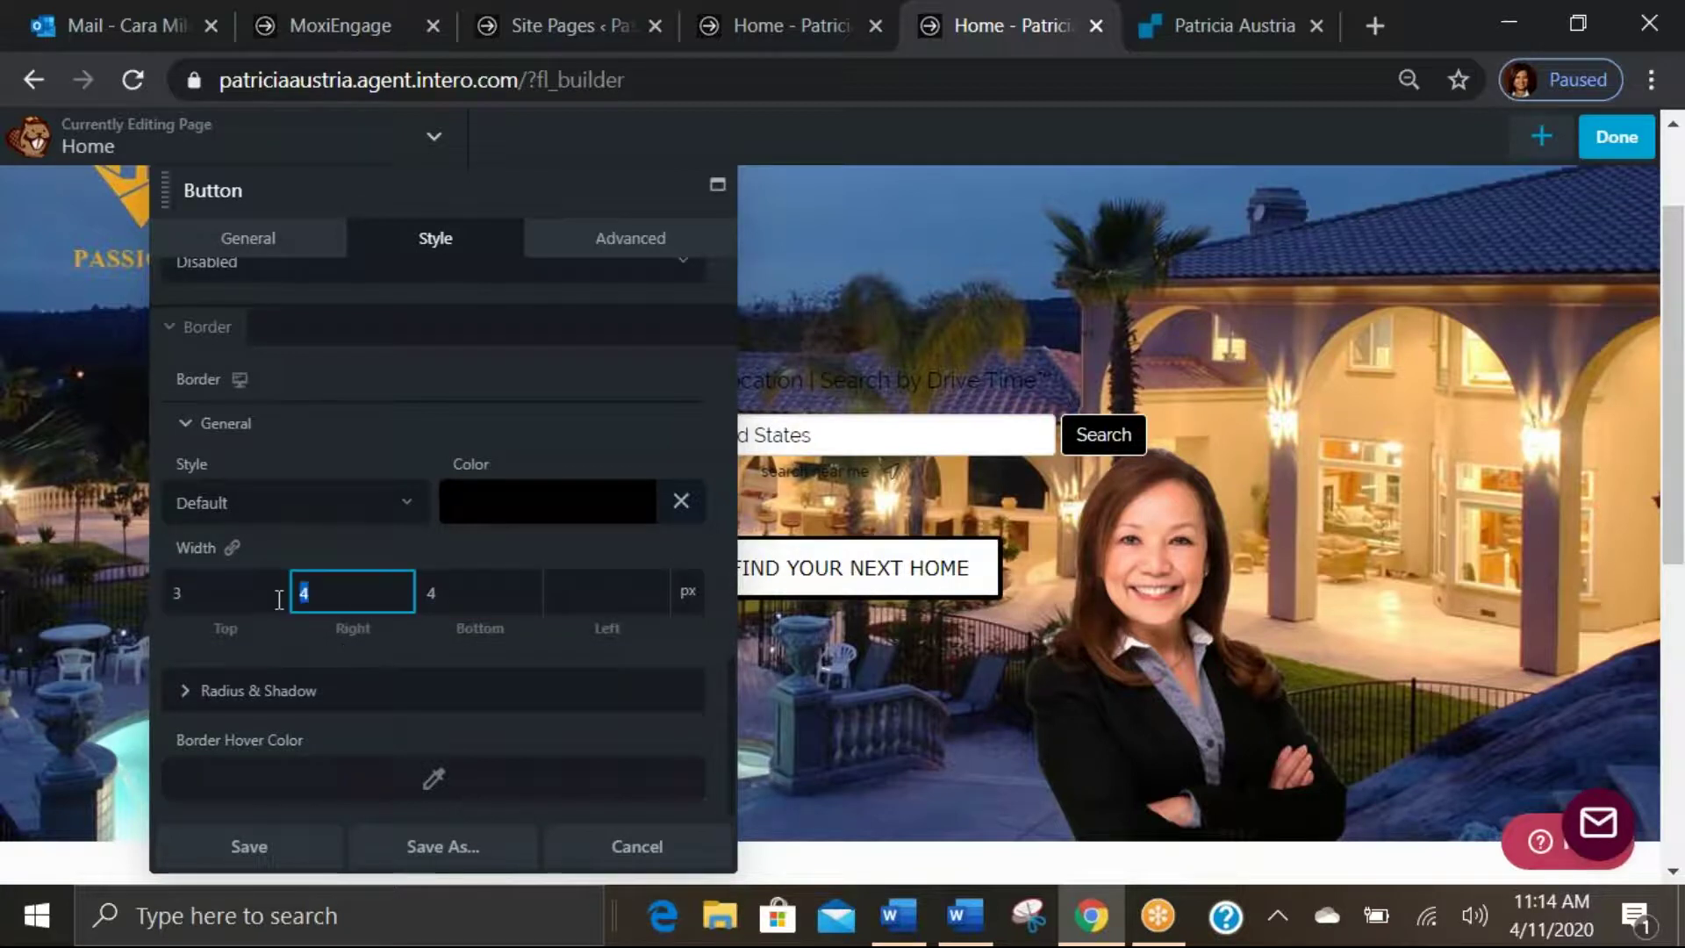
left_click(456, 602)
type("3")
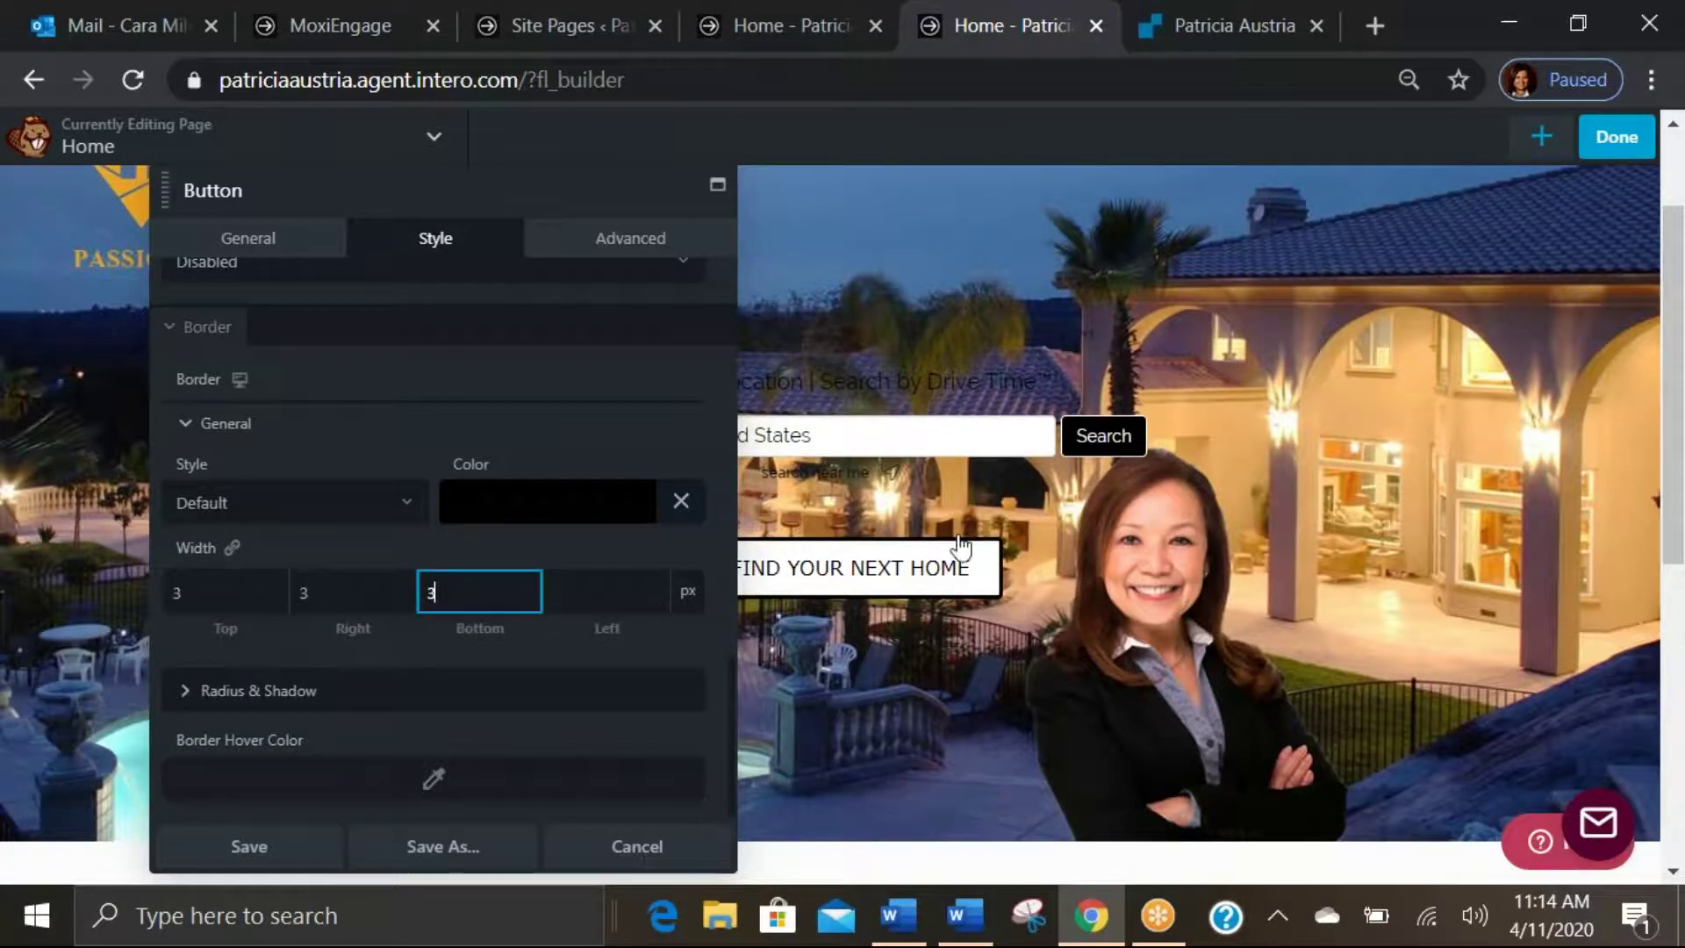
left_click(590, 591)
type("3")
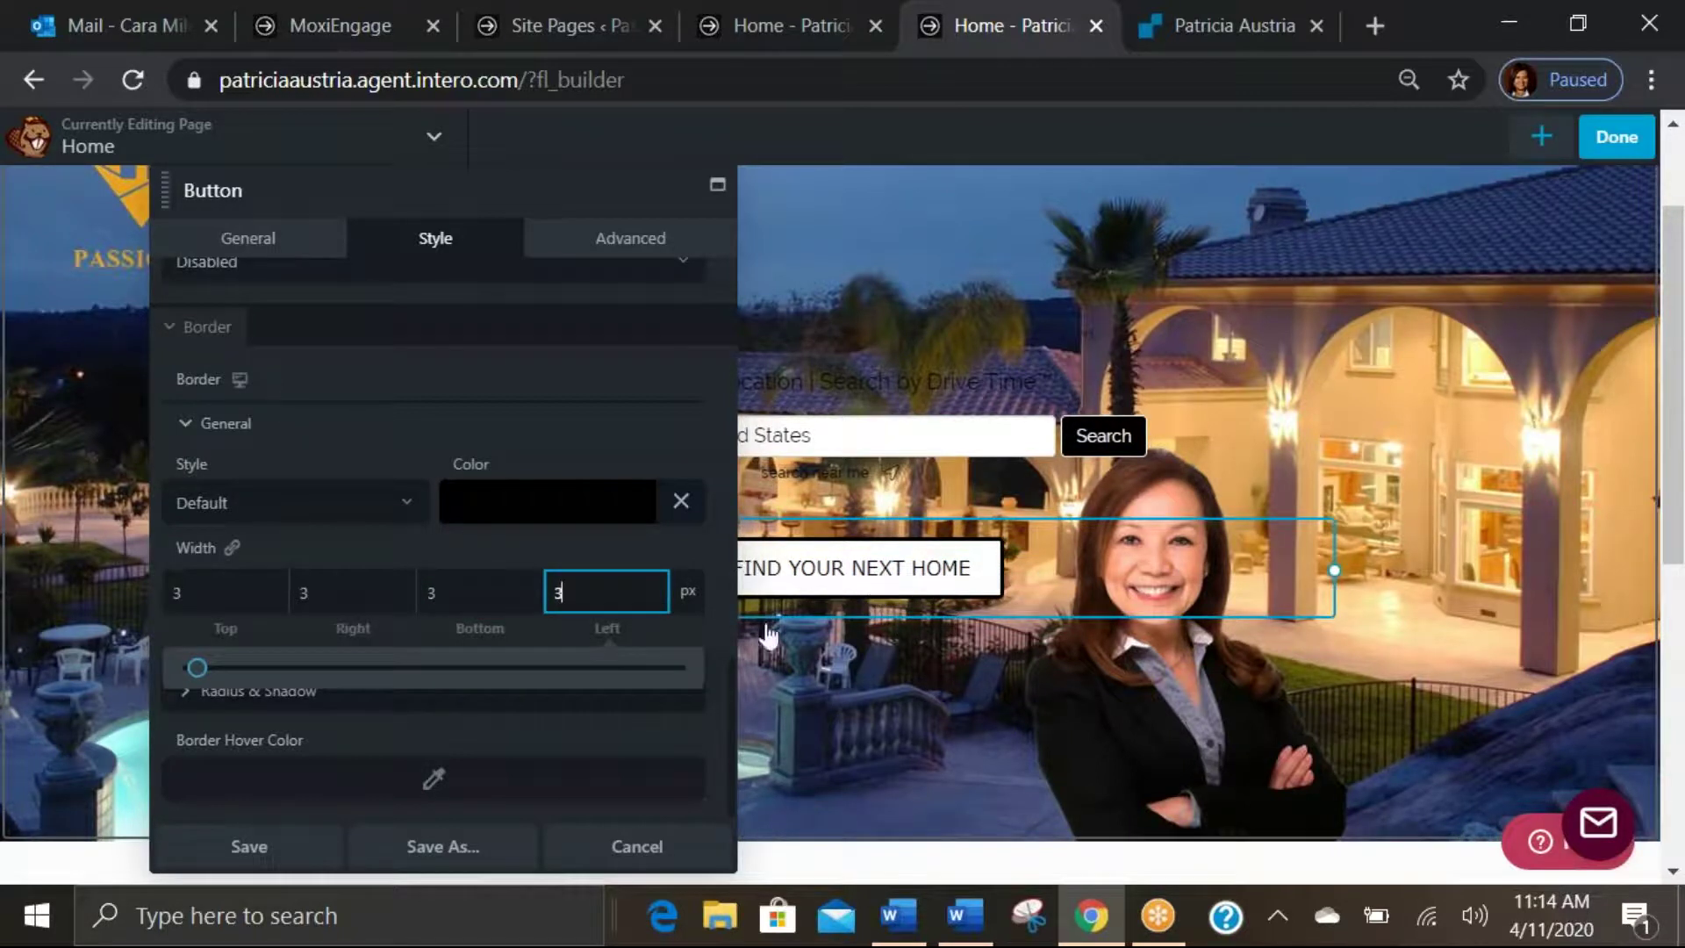
left_click(665, 728)
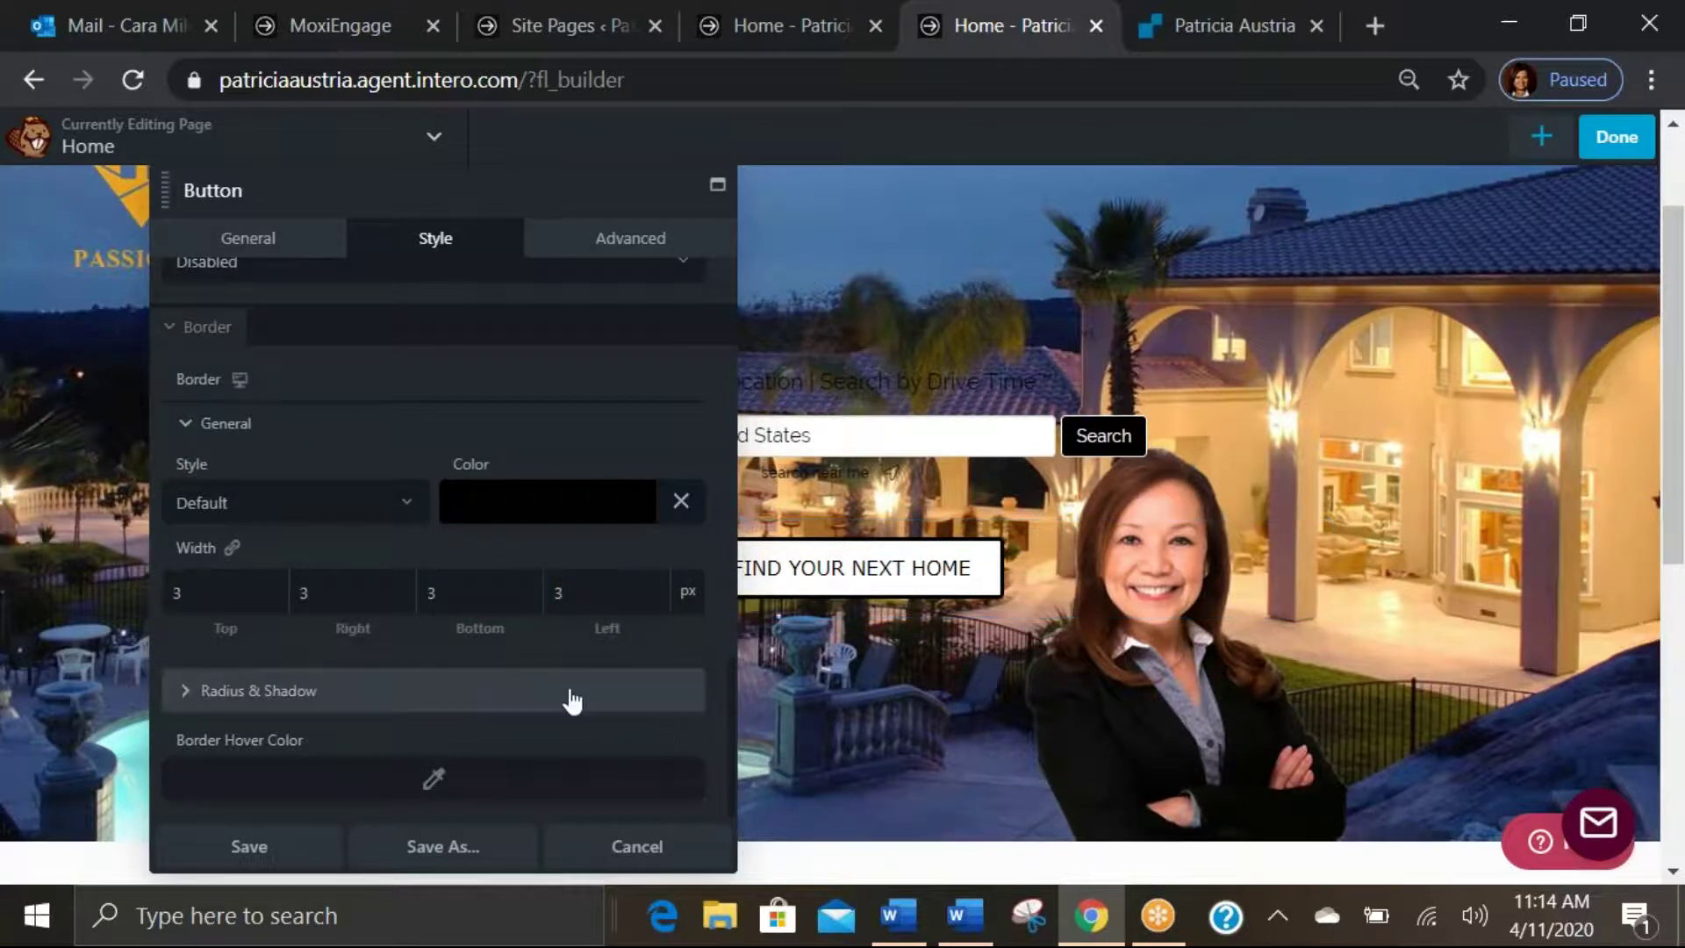
Set the button's border hover color to white (#ffffff).
left_click(437, 787)
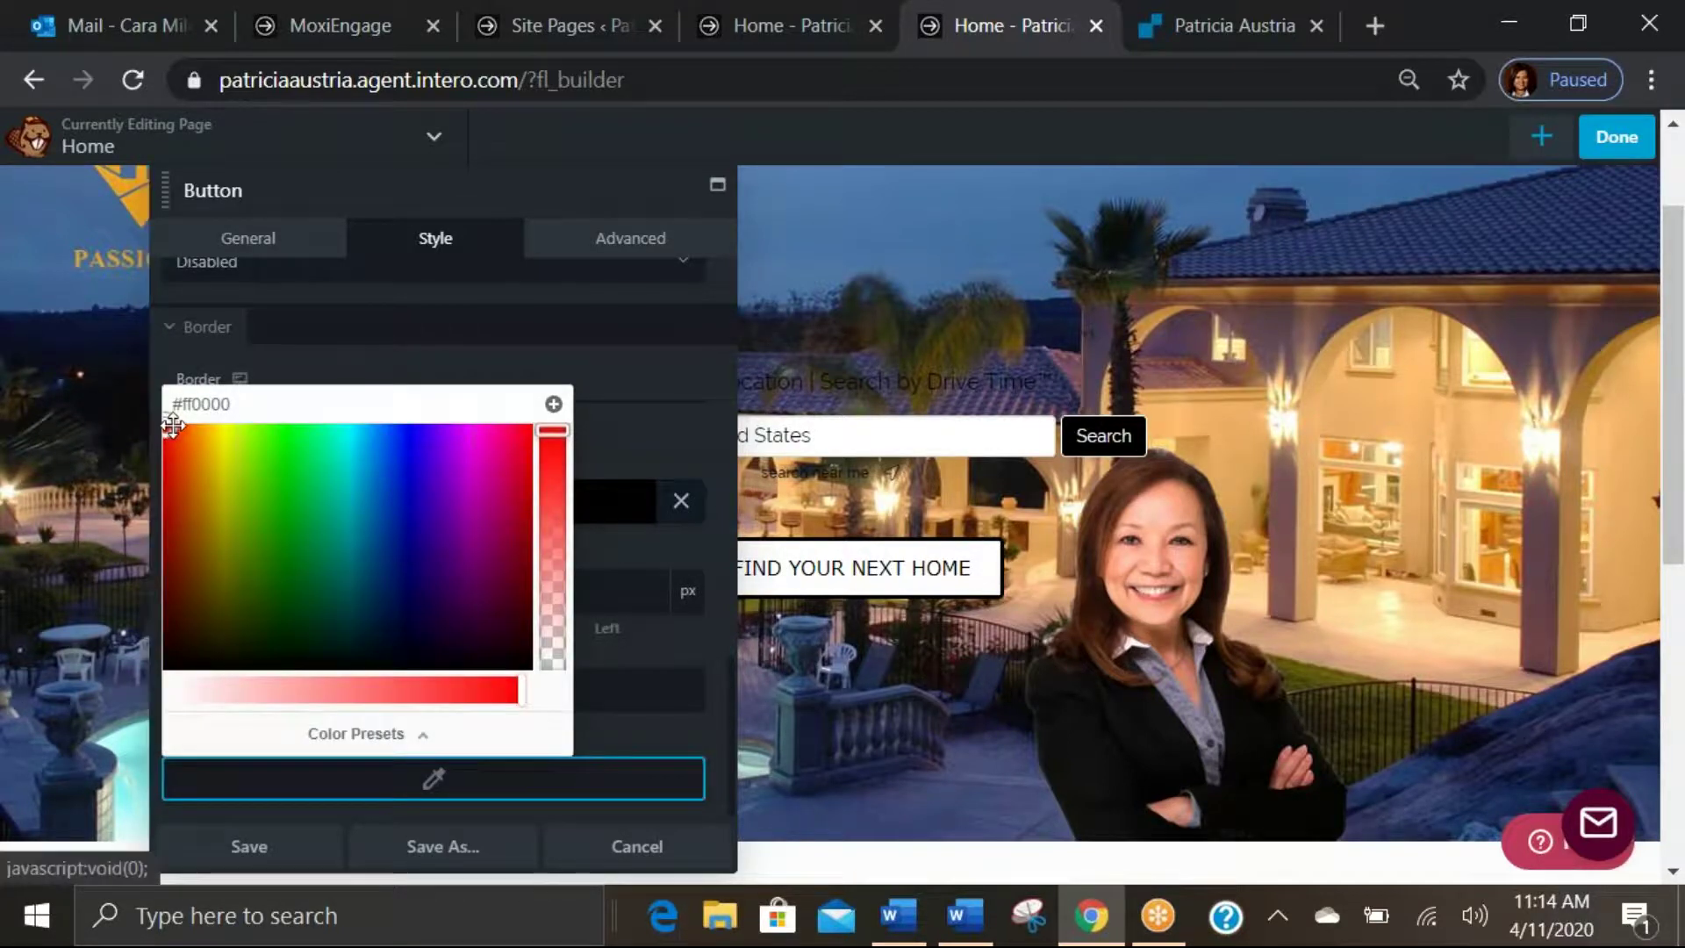
left_click_drag(521, 683, 81, 683)
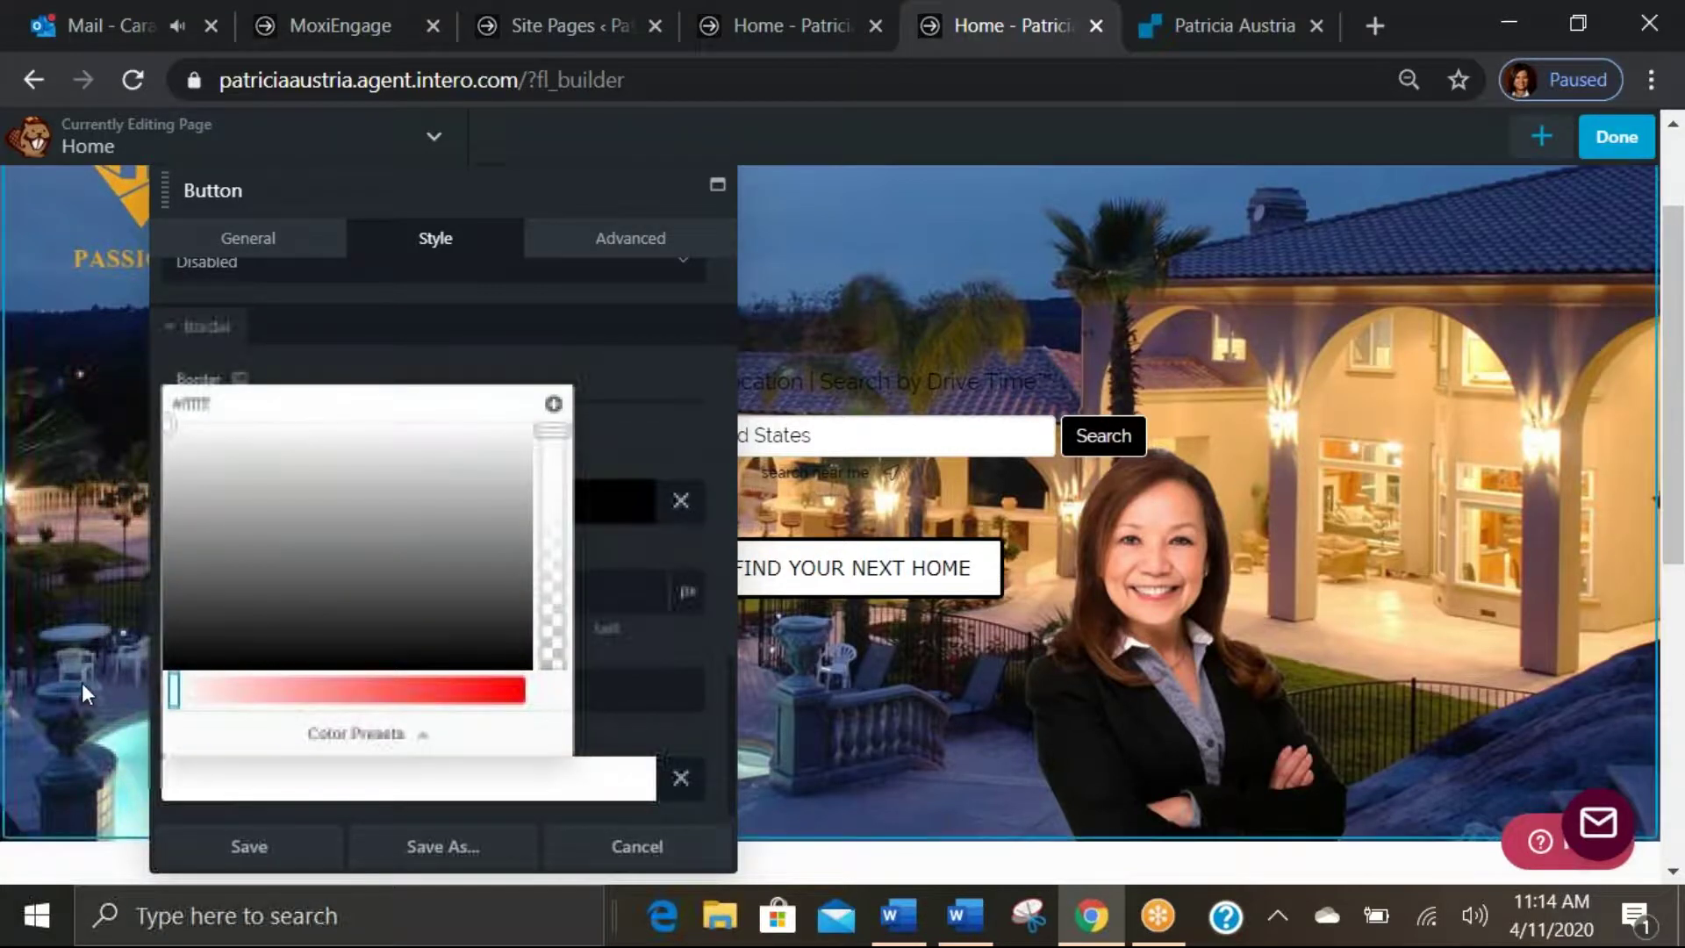
left_click(672, 627)
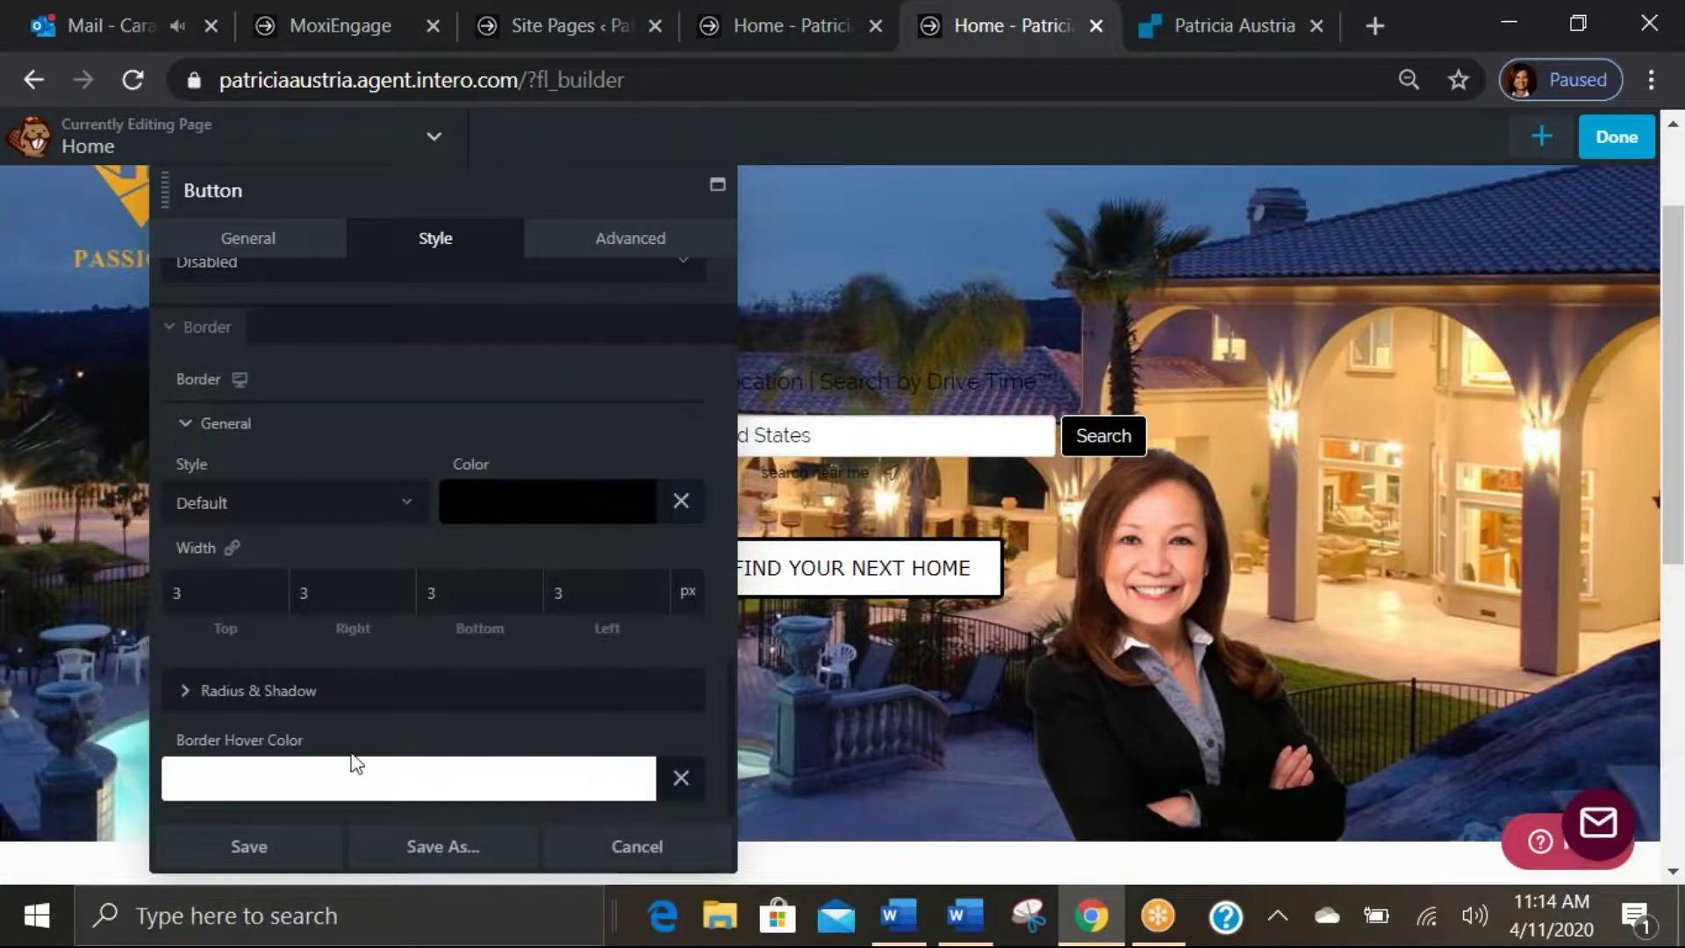
Save the button's style settings and publish the homepage.
left_click(323, 829)
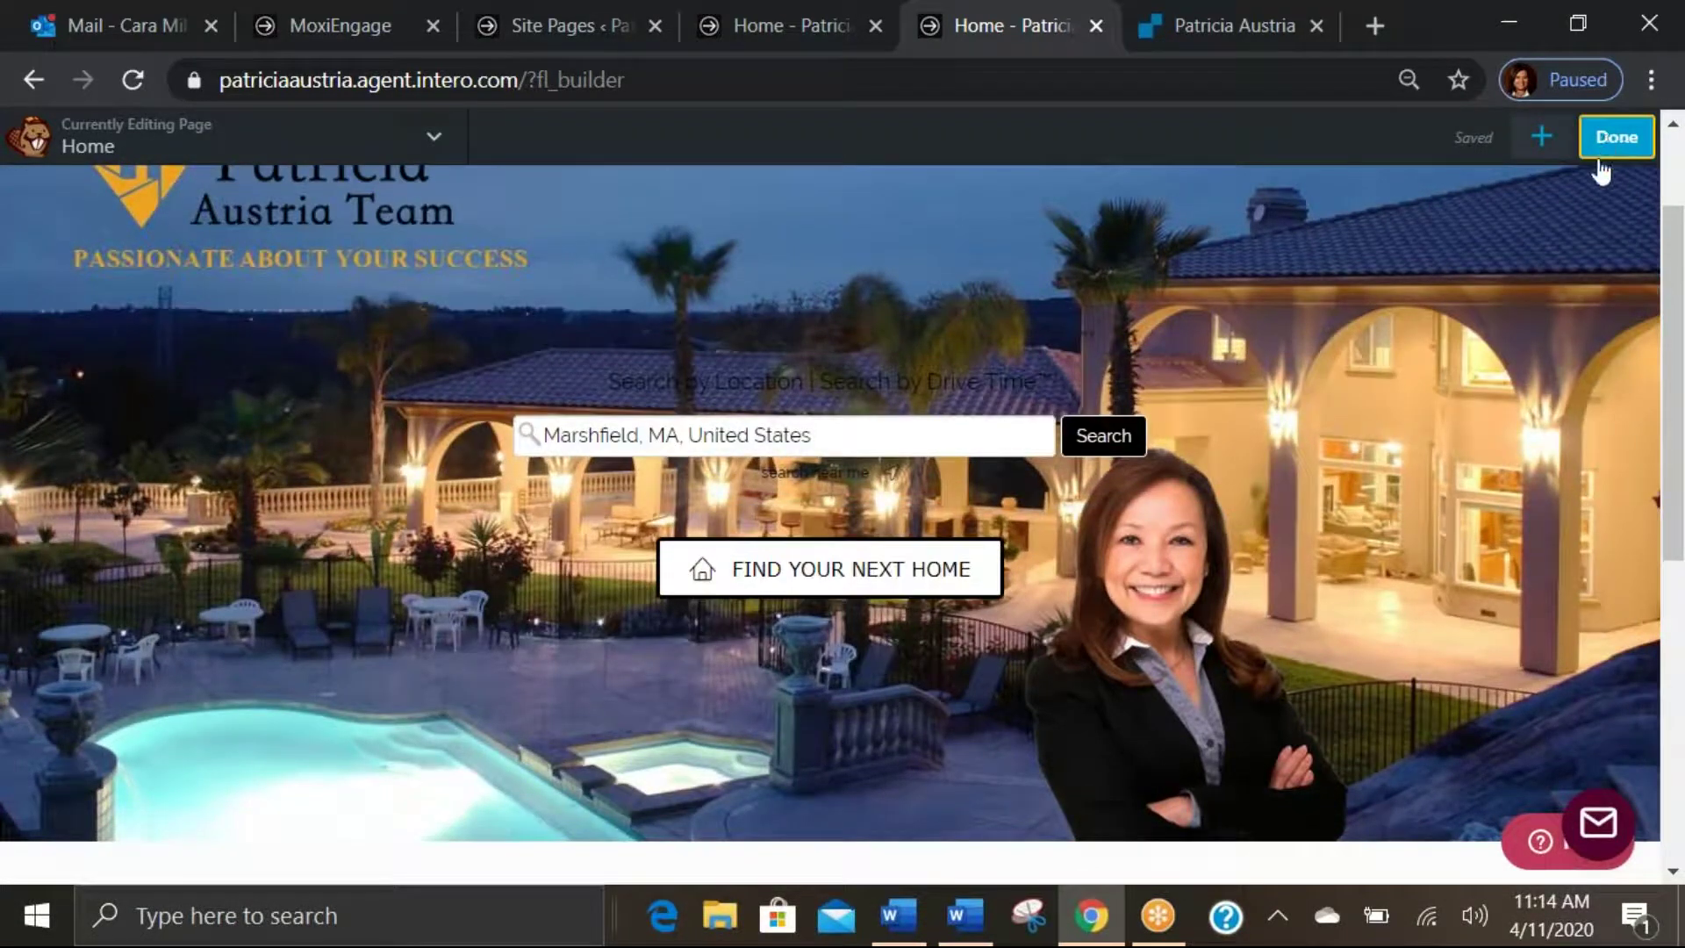
left_click(1615, 137)
left_click(1500, 138)
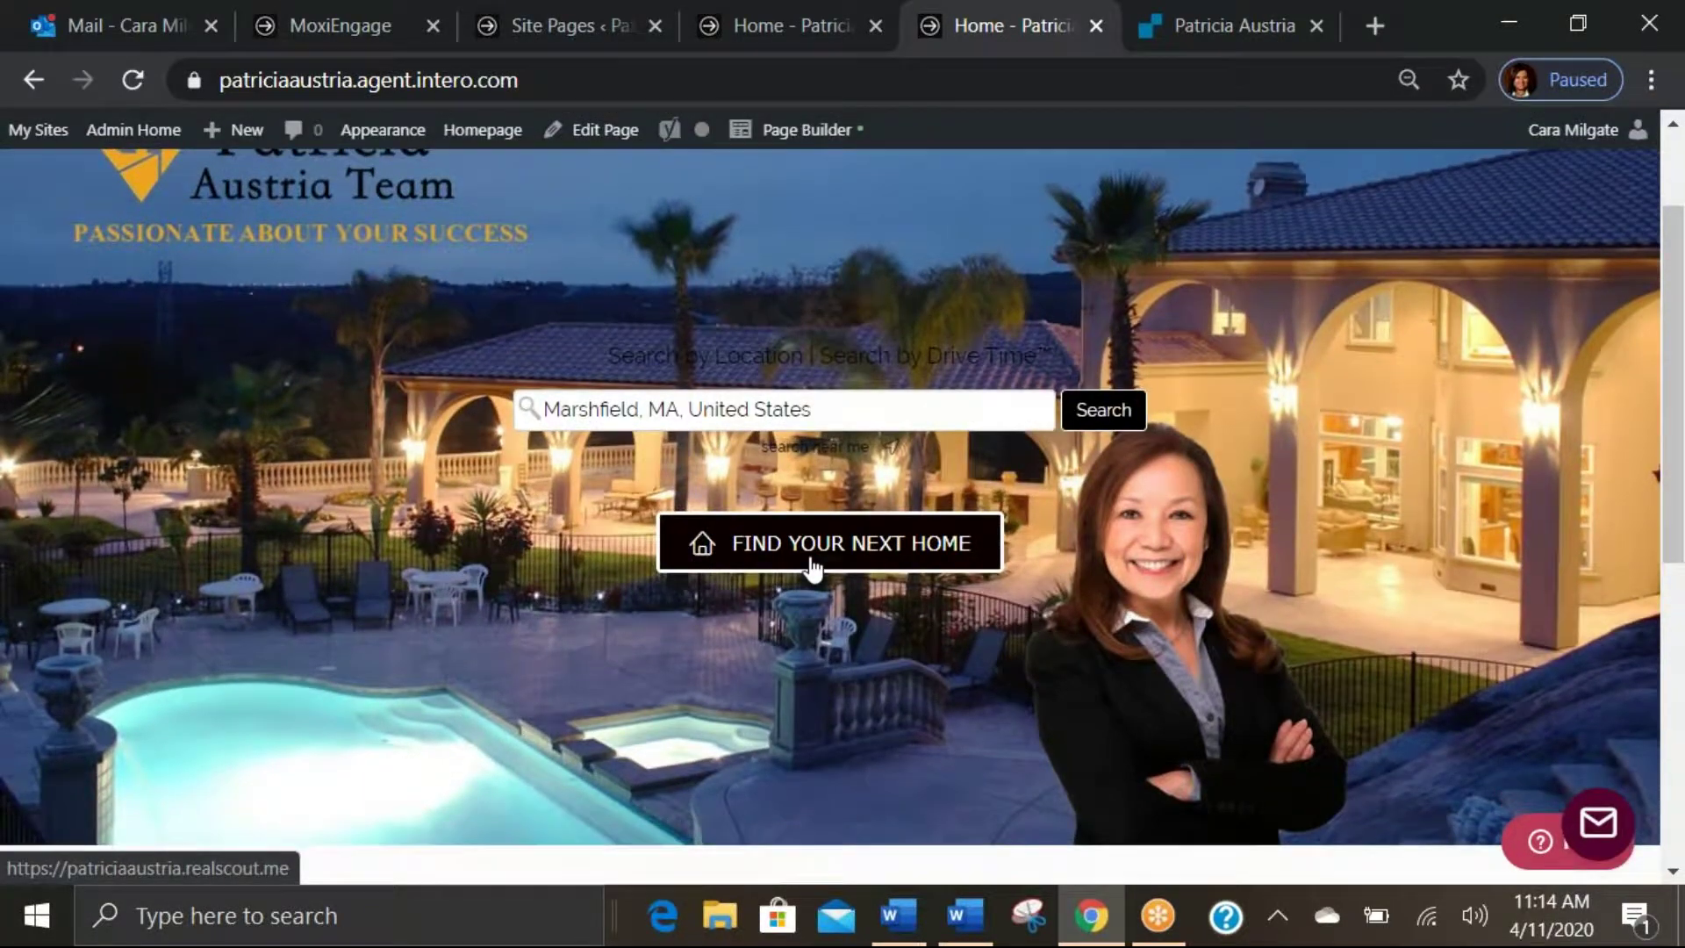
Test the homepage's "FIND YOUR NEXT HOME" button and the Buy menu's "Let's Find Your Next Home" link, and return to the homepage.
left_click(862, 553)
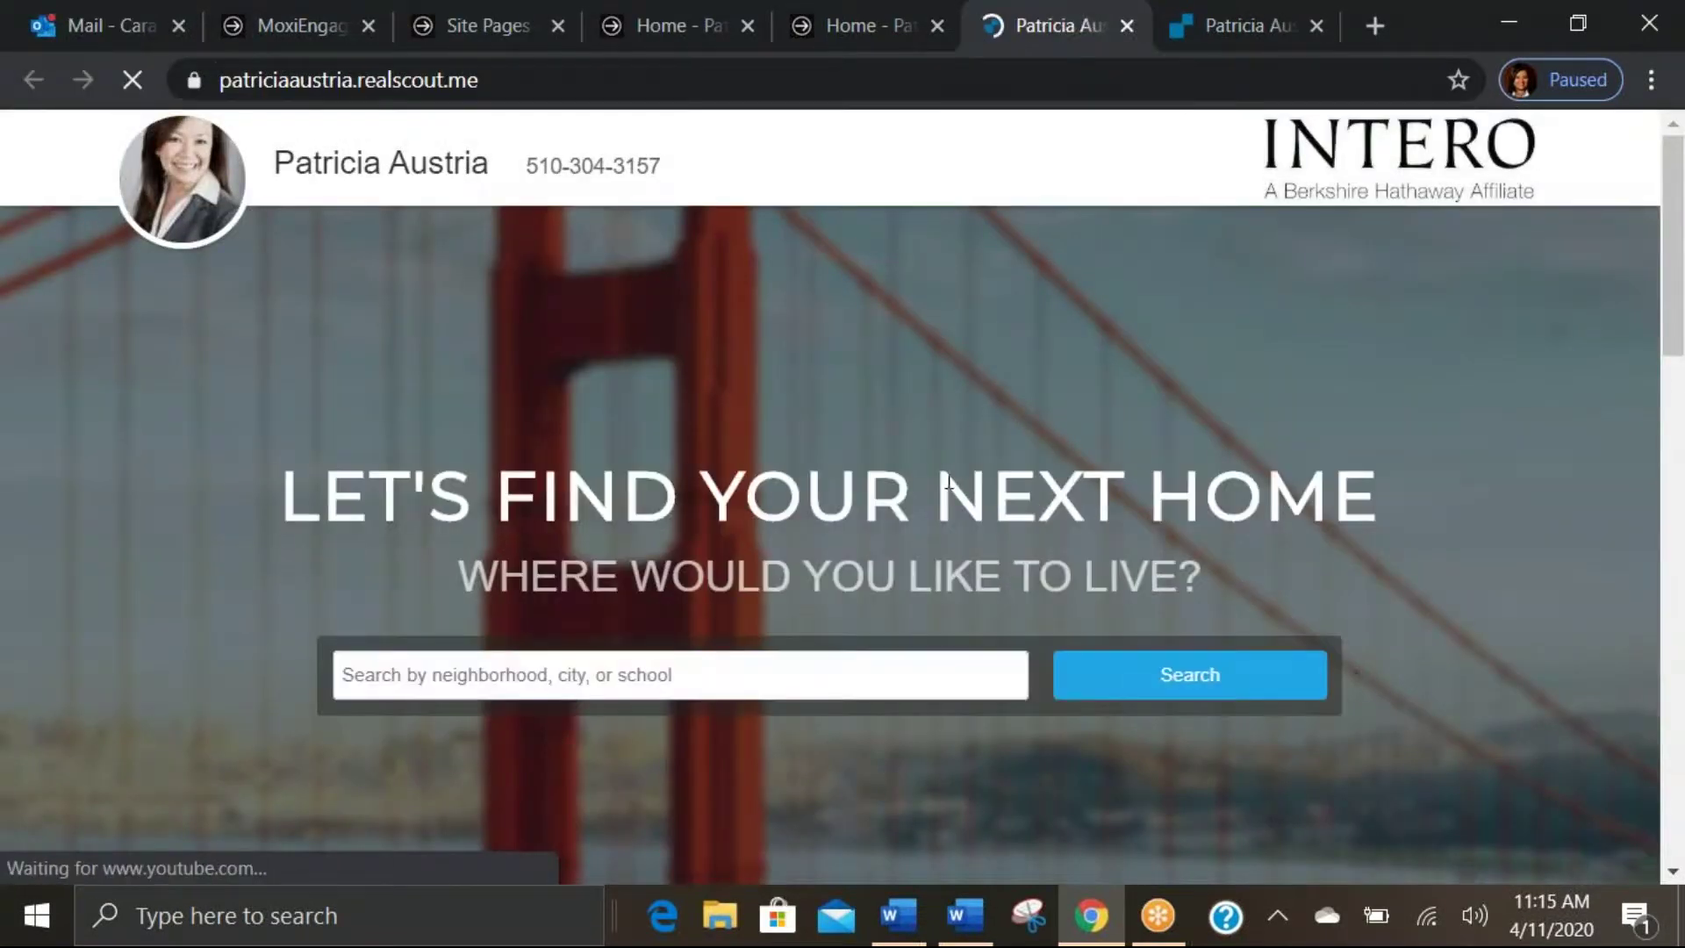
left_click(1128, 25)
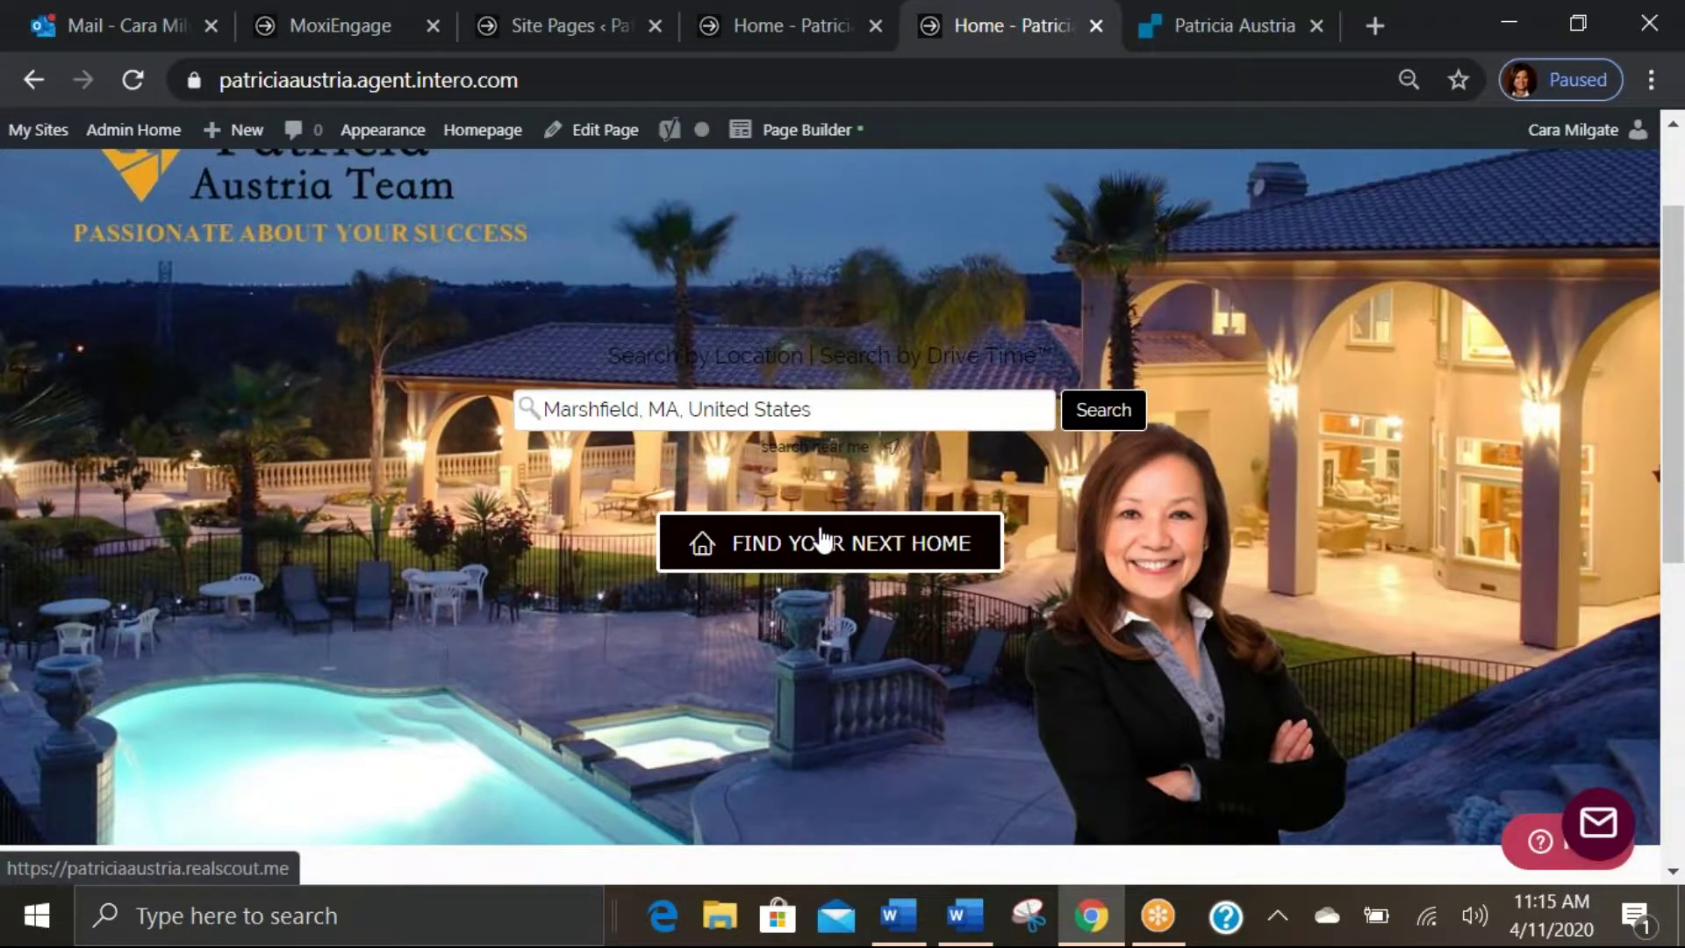
scroll(851, 244, "up", 2)
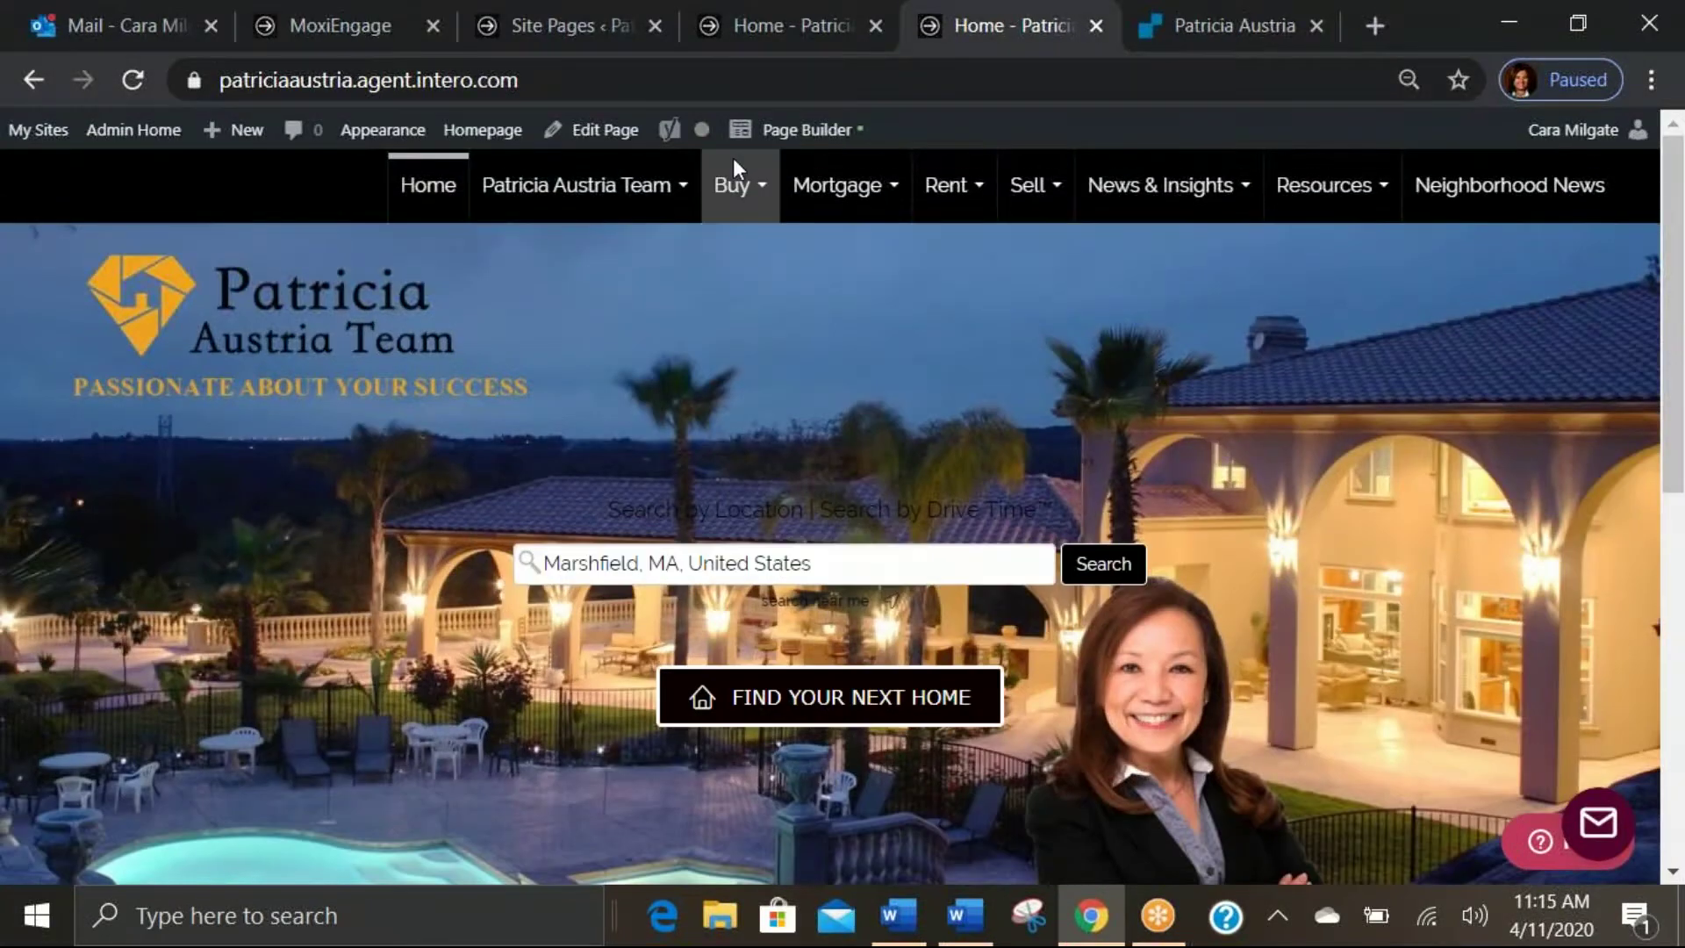
mouse_move(733, 168)
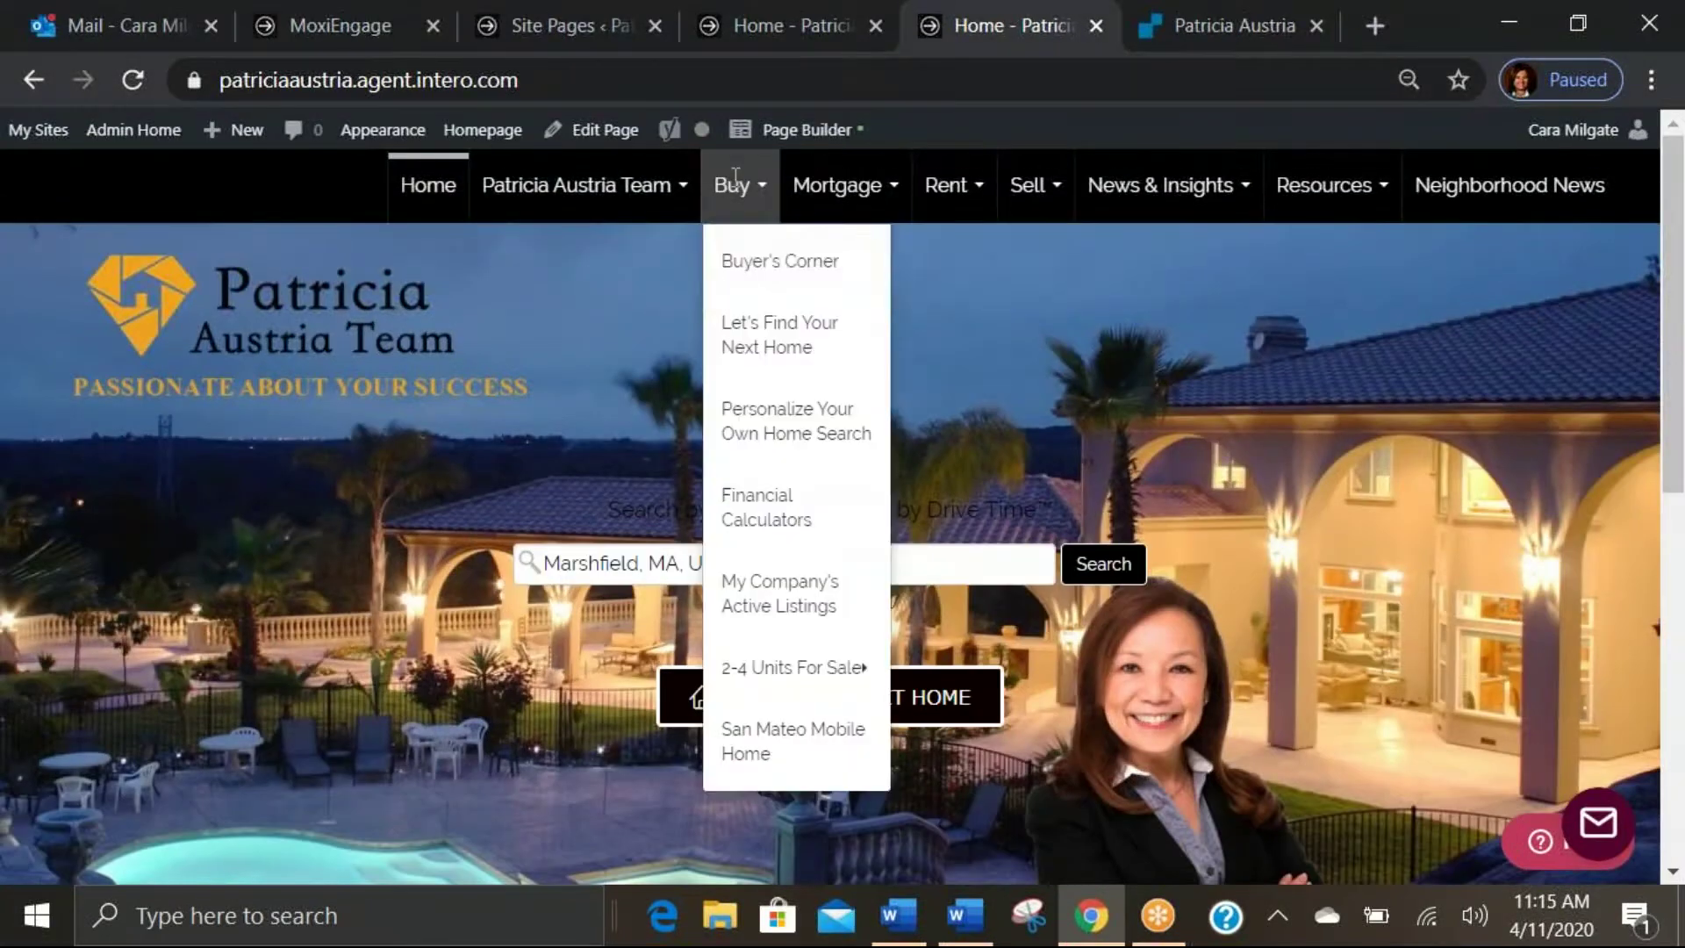
left_click(771, 351)
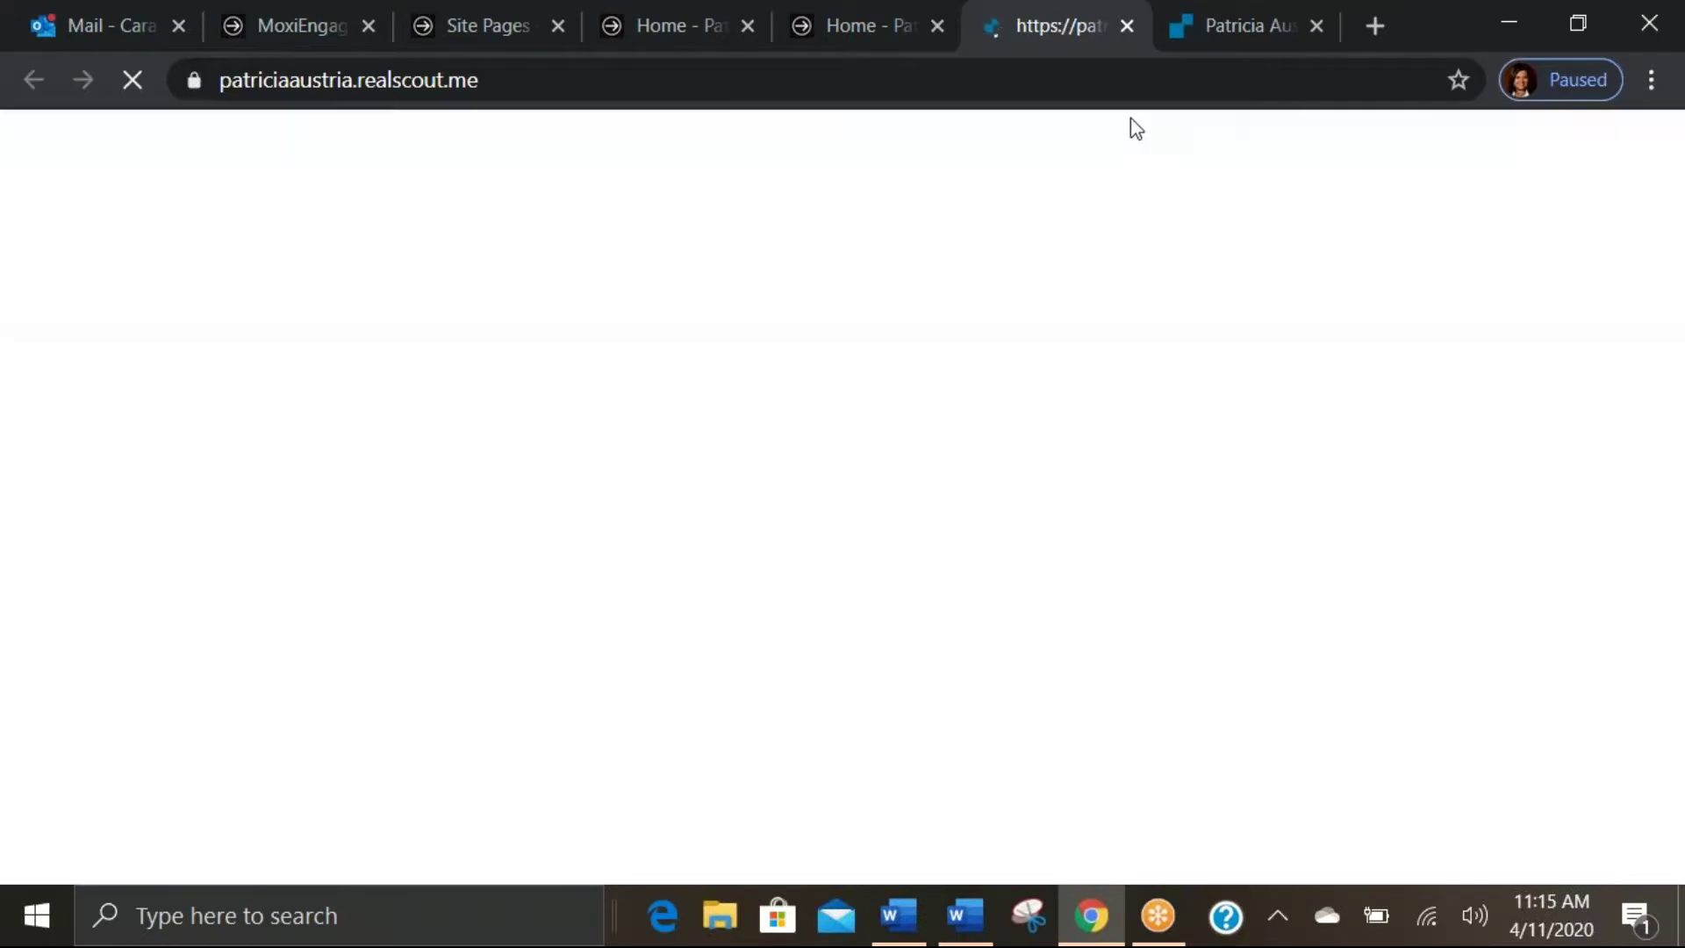
left_click(845, 25)
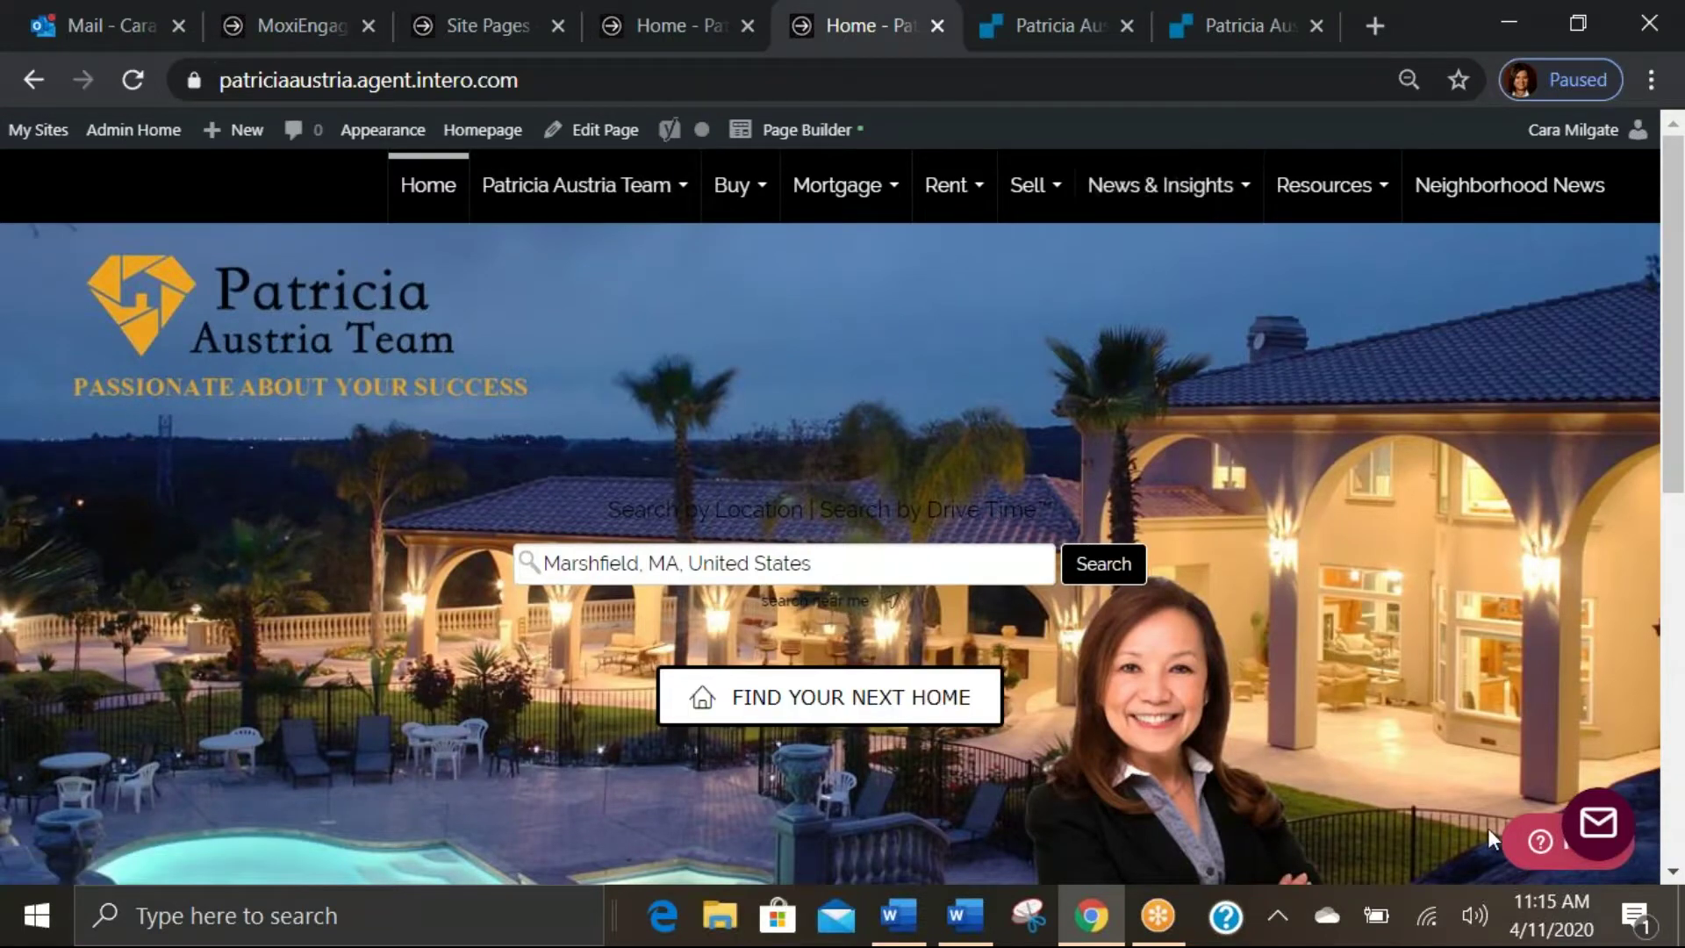
left_click(1164, 923)
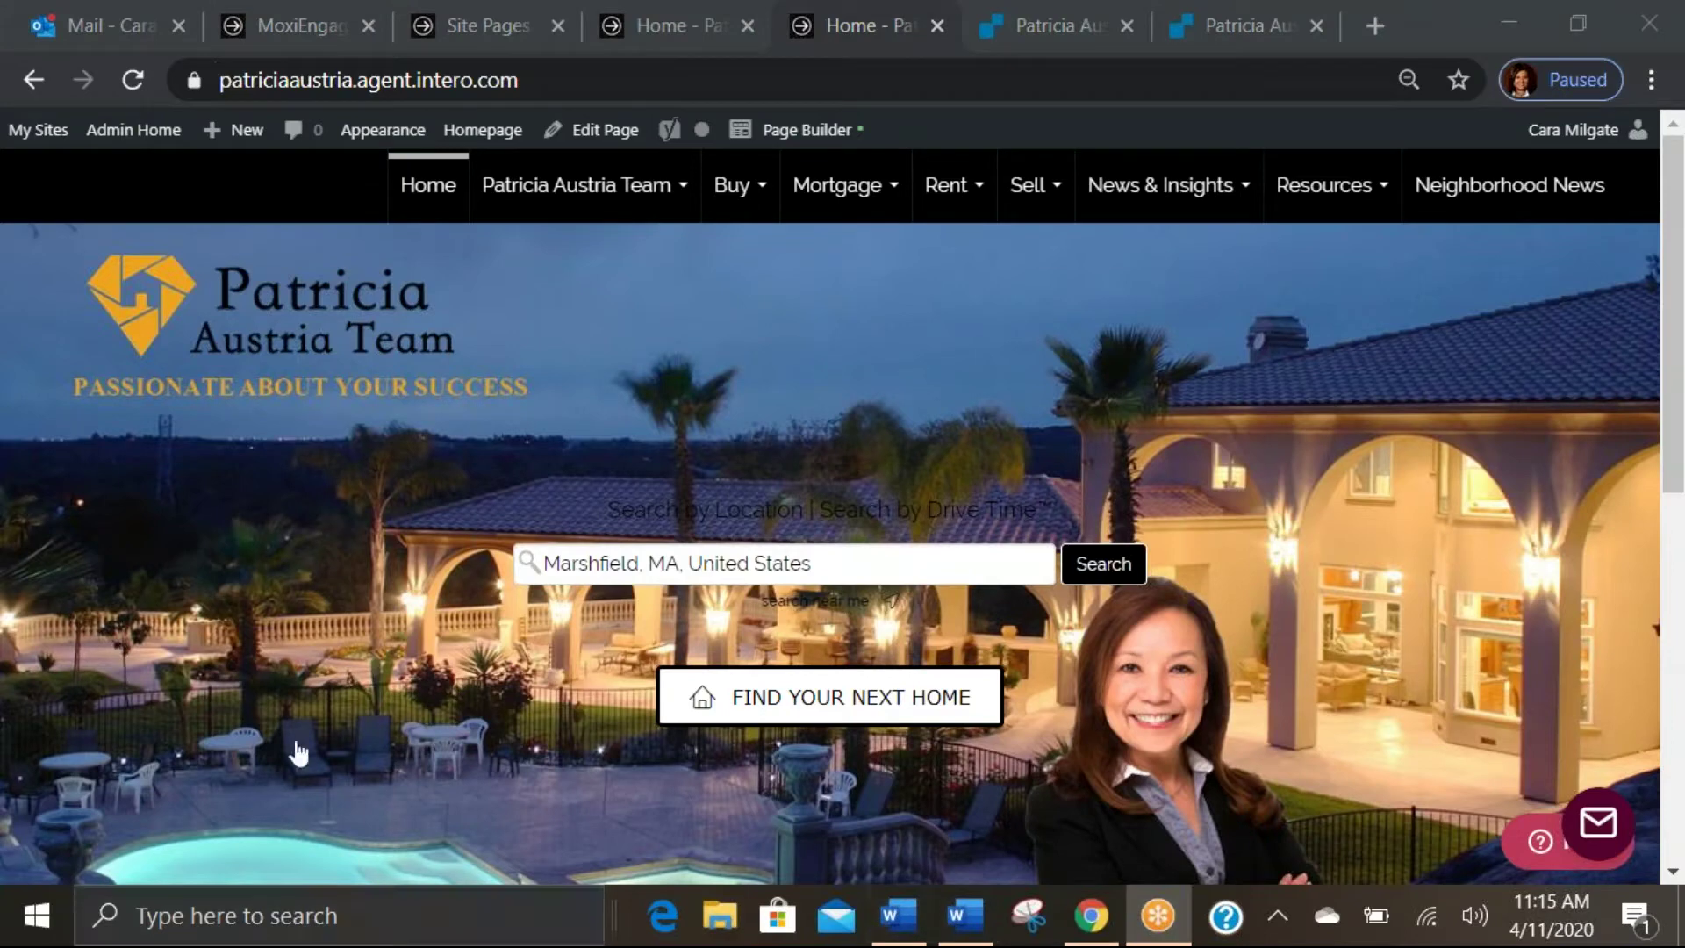